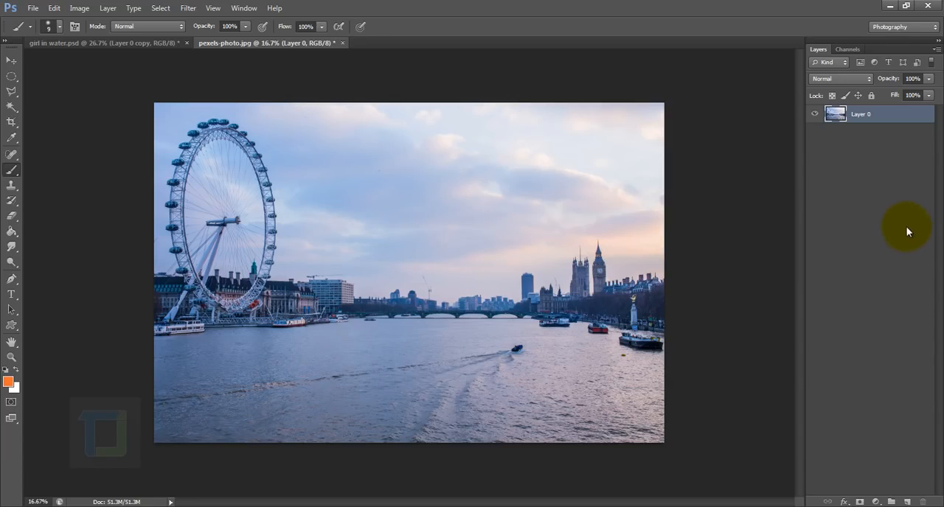
Duplicate Layer 0 and start a Shadows/Highlights adjustment on the copy with the Shadows amount set to 0%.
key("ctrl+j")
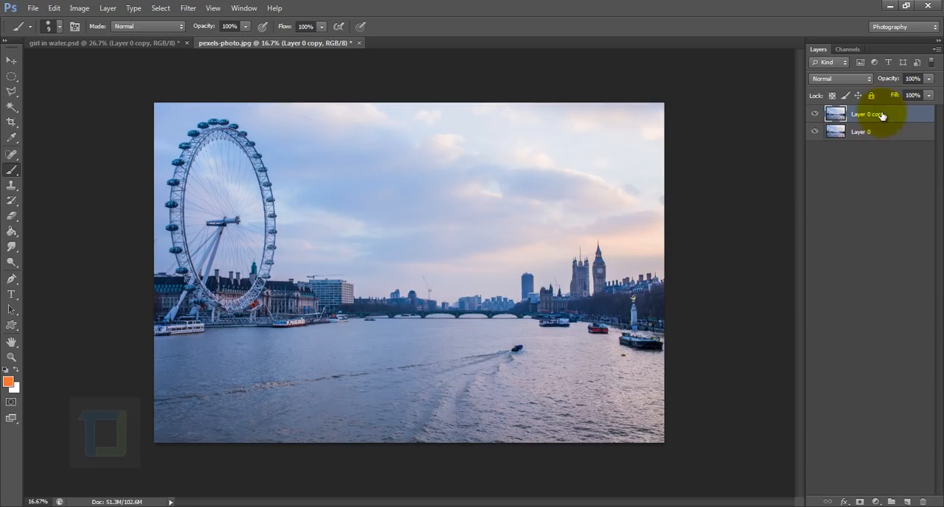
left_click(79, 8)
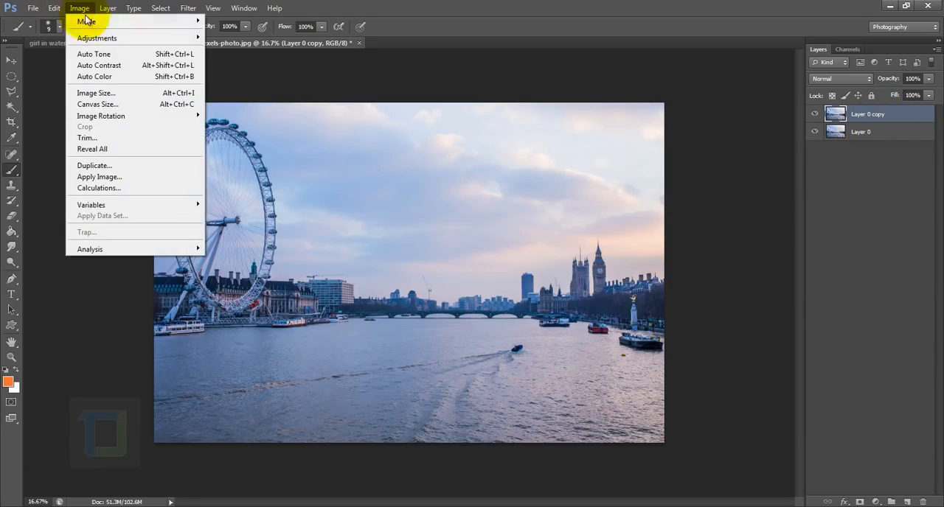
mouse_move(107, 37)
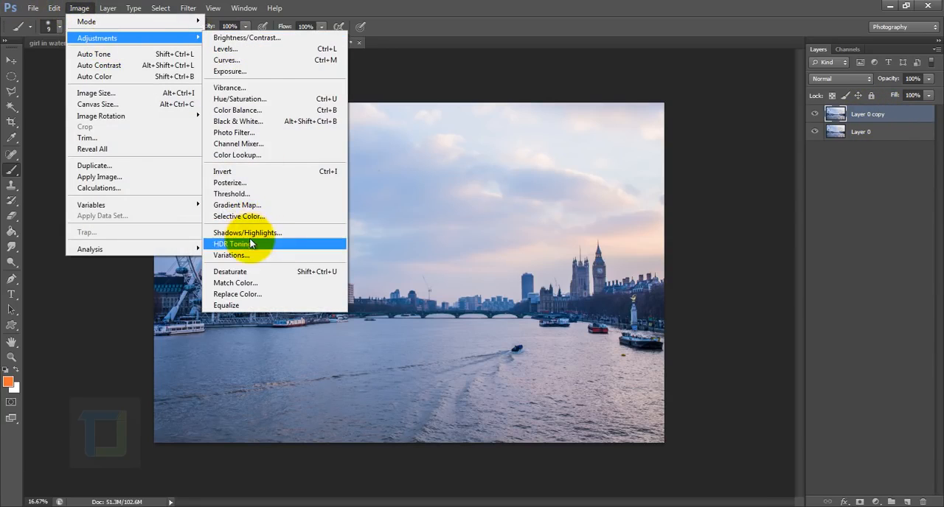
left_click(251, 233)
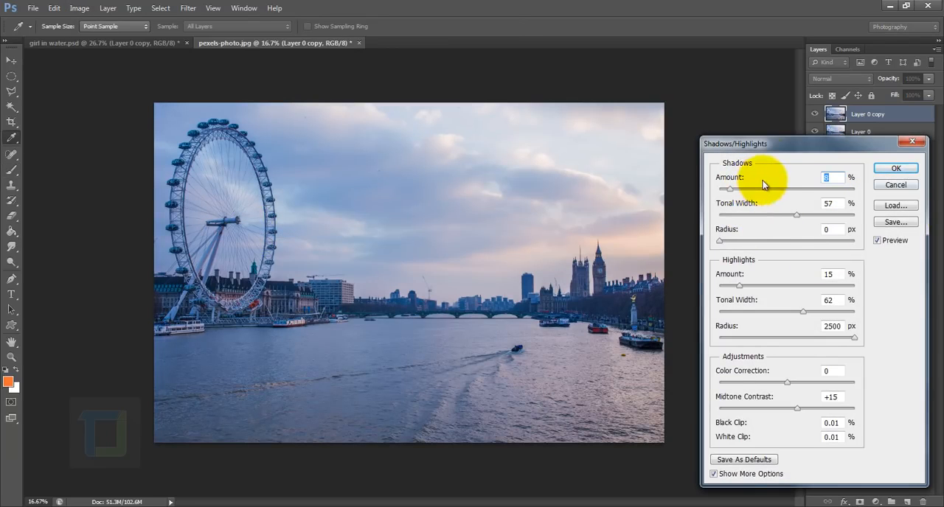
left_click_drag(756, 149, 740, 141)
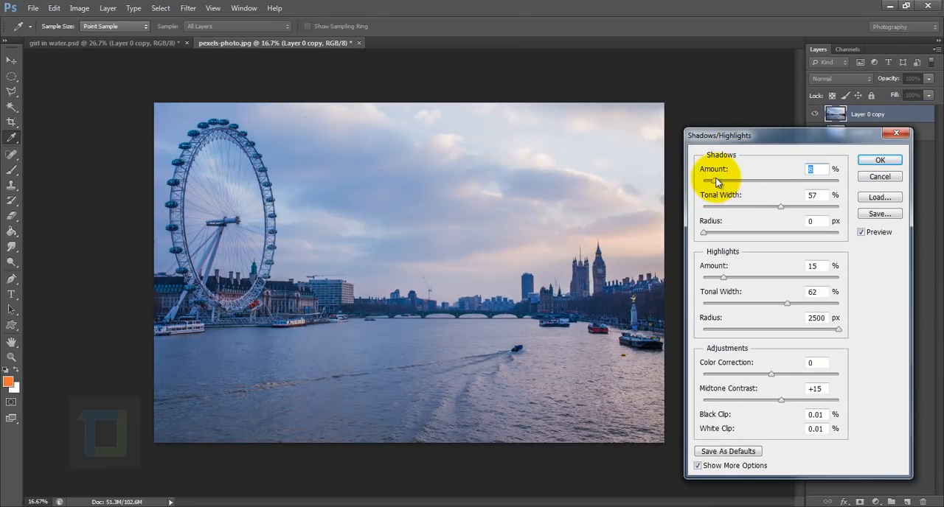
mouse_move(714, 181)
left_mouse_down()
mouse_move(735, 183)
mouse_move(703, 185)
left_mouse_up()
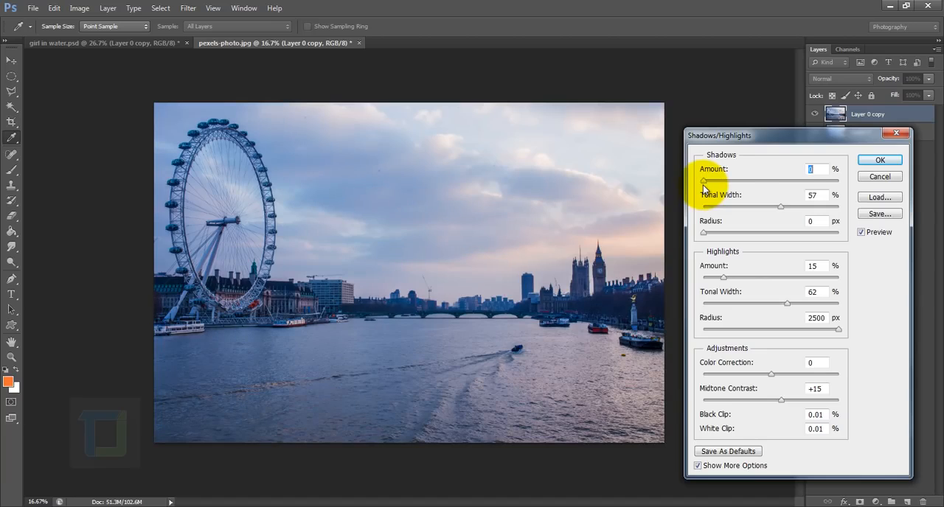
Set the Highlights amount to 36%, tonal width to 59% and radius to 377 px, and apply the Shadows/Highlights adjustment.
left_click_drag(724, 278, 761, 282)
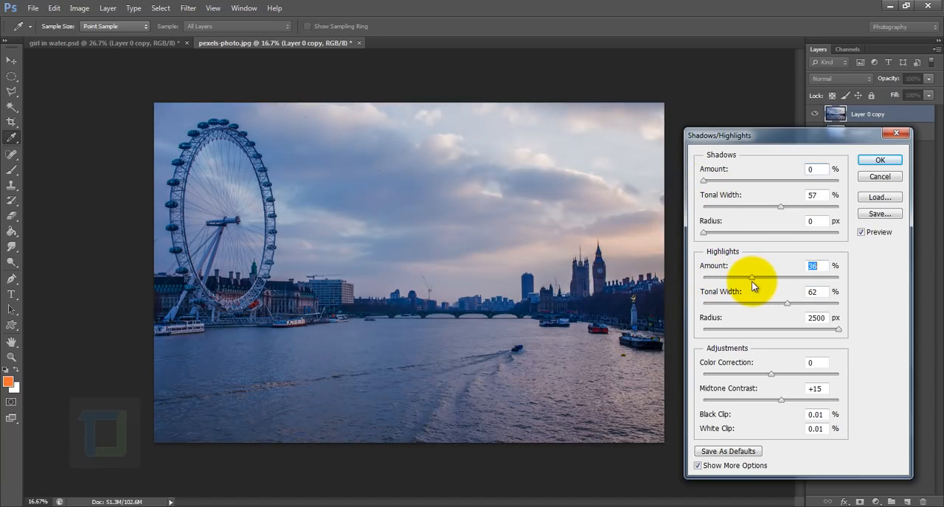
left_click(861, 233)
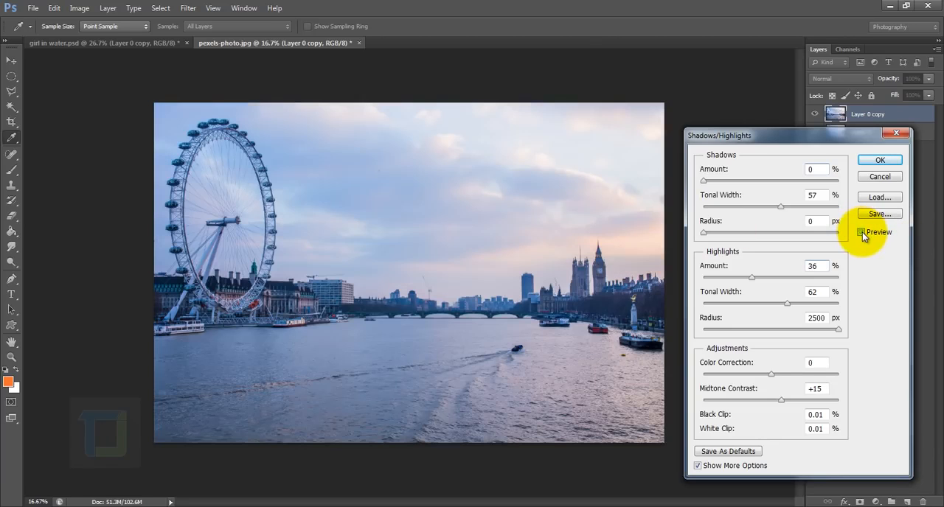
left_click(861, 232)
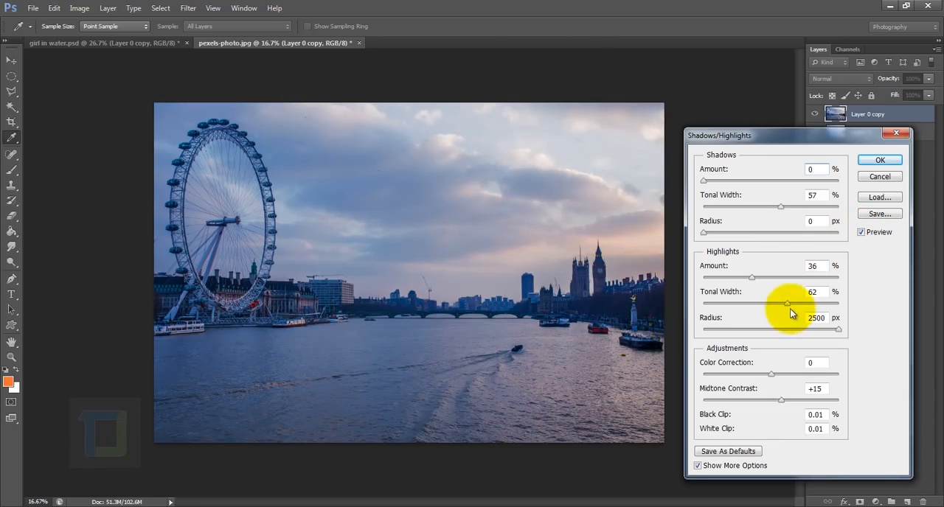
left_click_drag(787, 303, 785, 303)
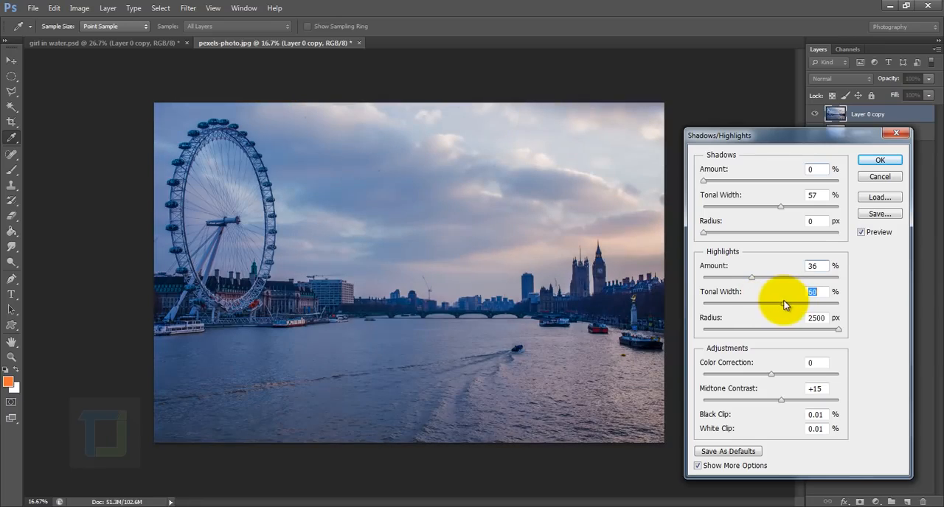
left_click(816, 330)
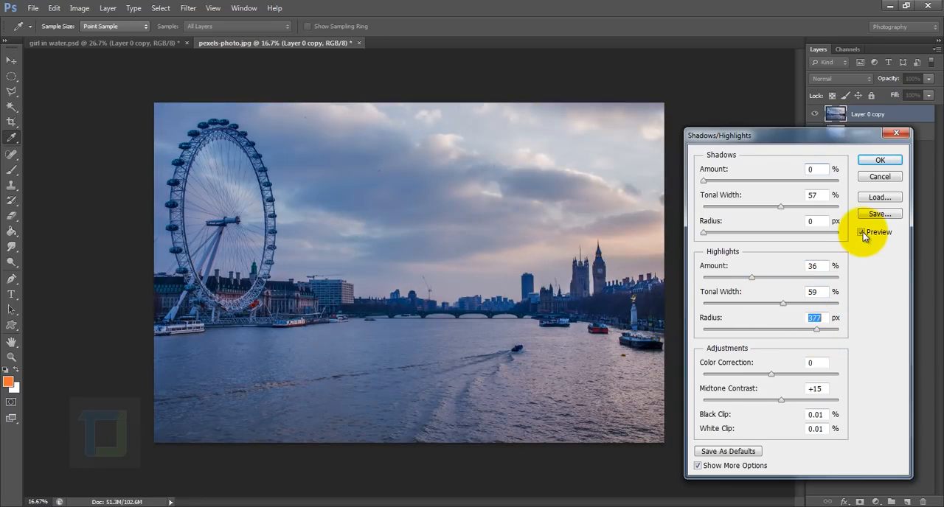
left_click(861, 233)
left_click(863, 233)
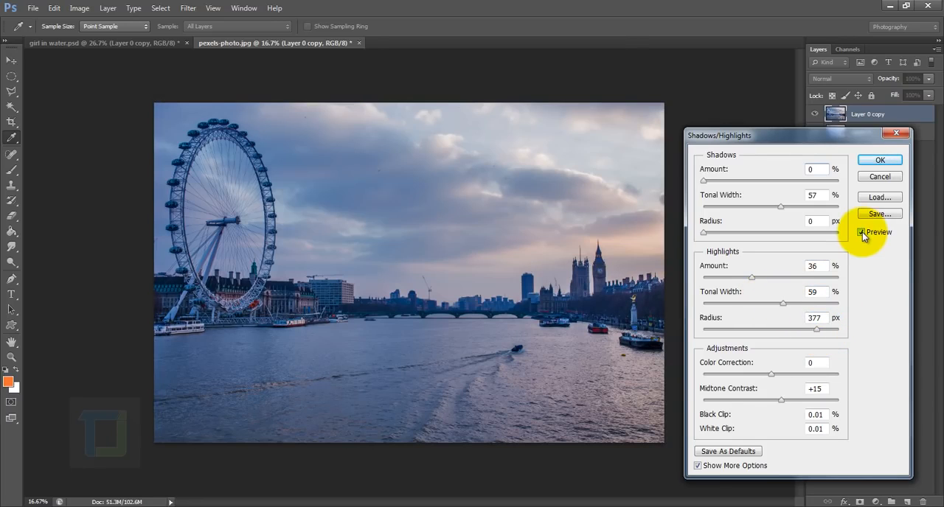
left_click(879, 160)
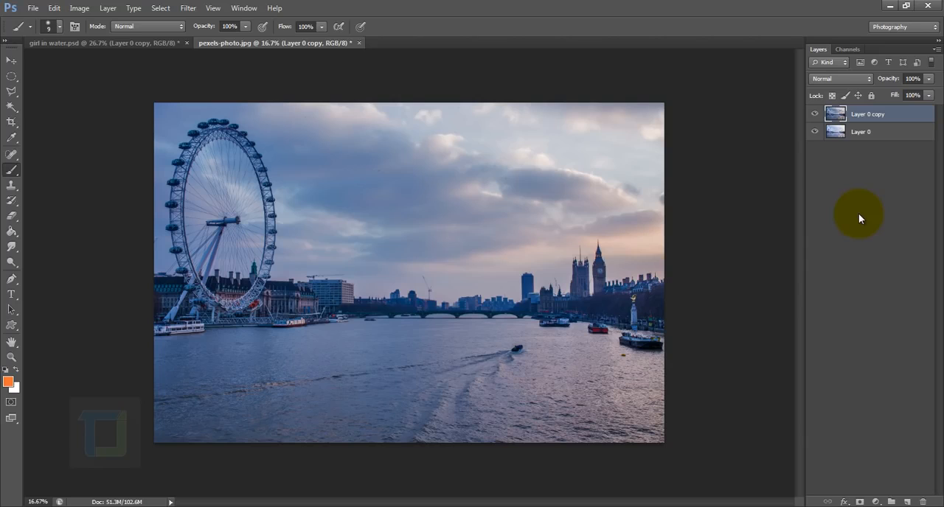
Add a Selective Color adjustment layer above the copy and set its Cyans to Cyan -47, Yellow +57 and Black +49.
left_click(875, 502)
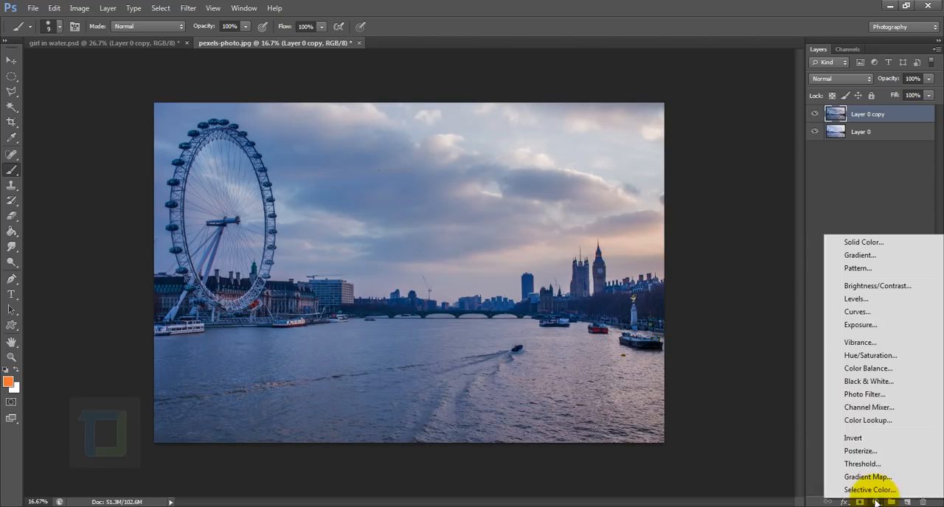
left_click(871, 490)
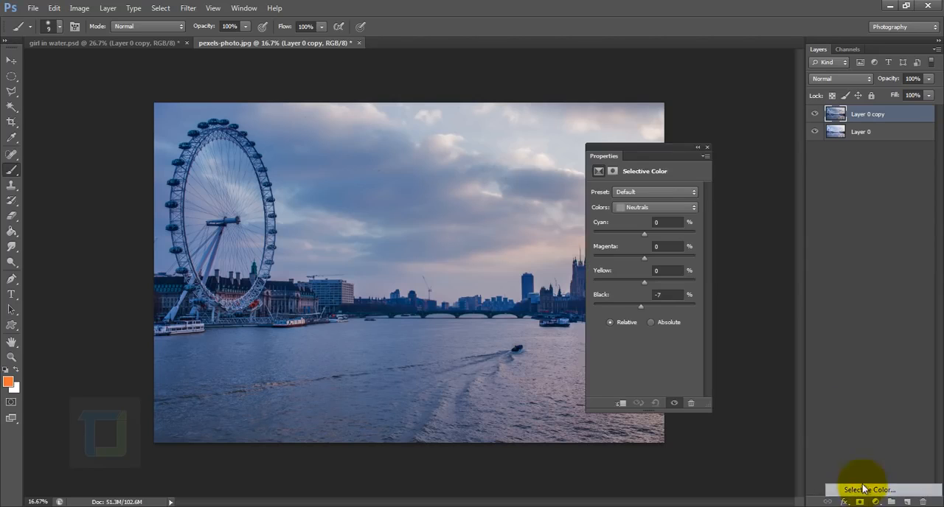
left_click_drag(648, 153, 733, 137)
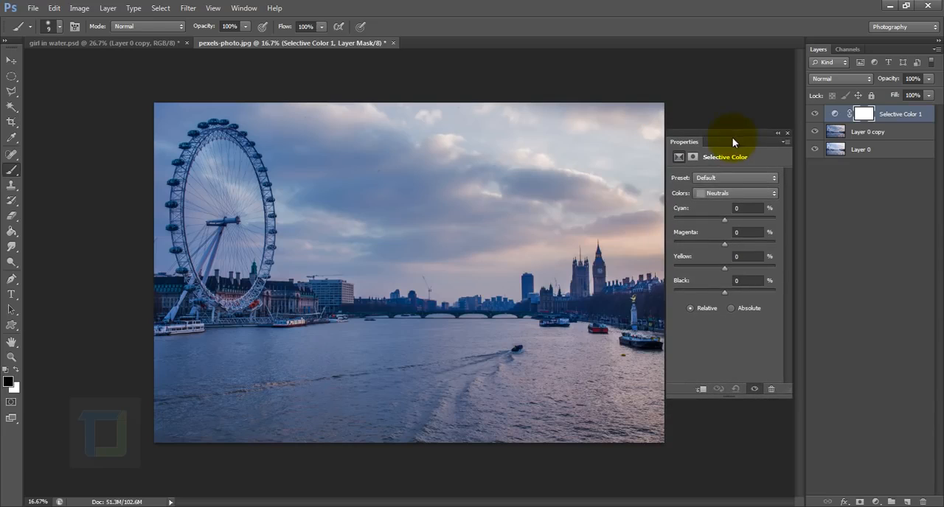
left_click(721, 194)
left_click(720, 233)
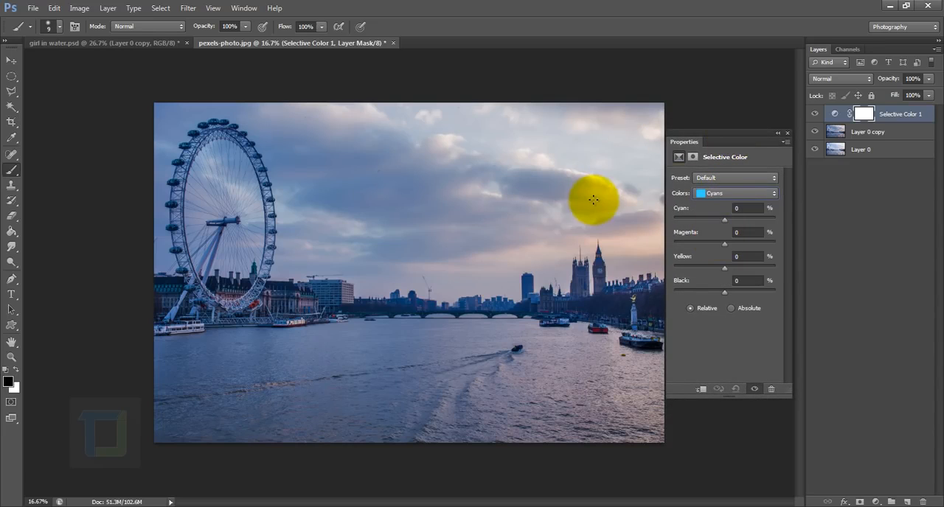
left_click_drag(725, 220, 701, 220)
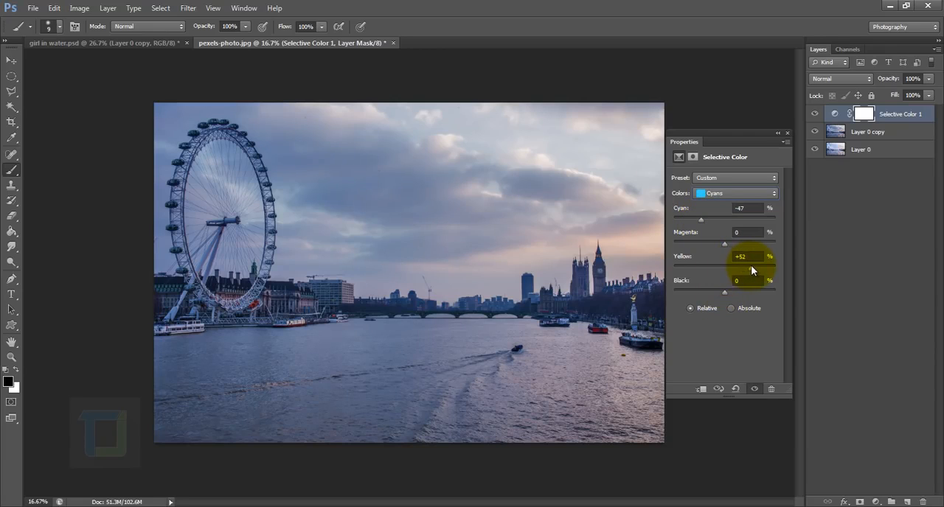
left_click_drag(750, 267, 753, 268)
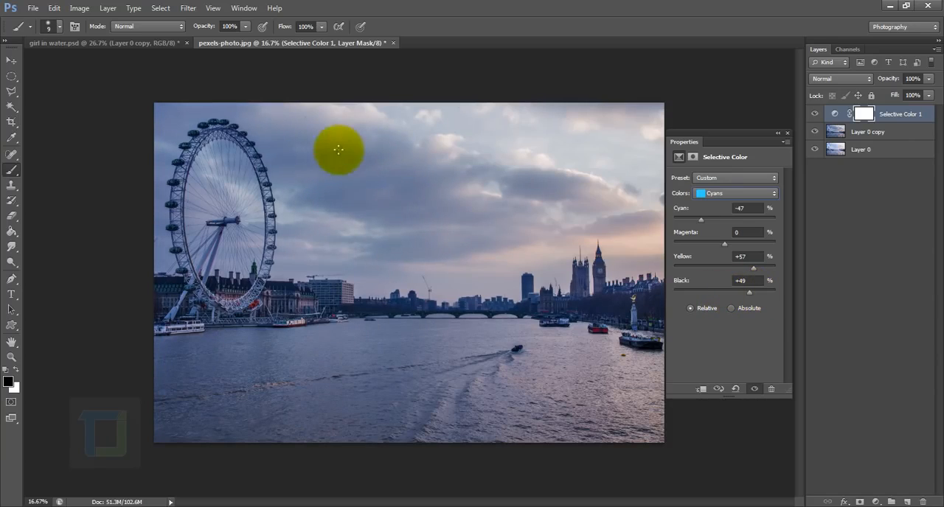
In the Selective Color layer, set Blues to Cyan +13 and Yellow +65, and Neutrals to Cyan -3 and Yellow +19.
left_click(711, 191)
left_click(718, 225)
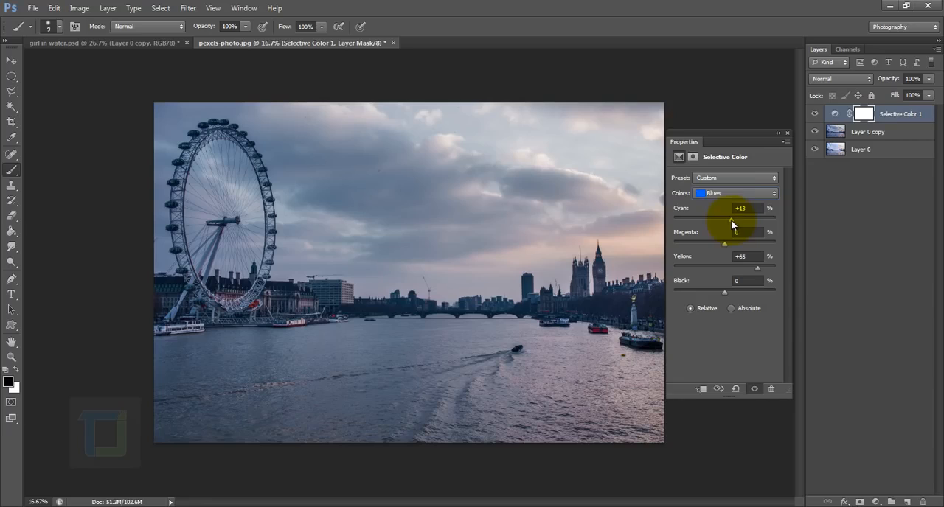
left_click(727, 194)
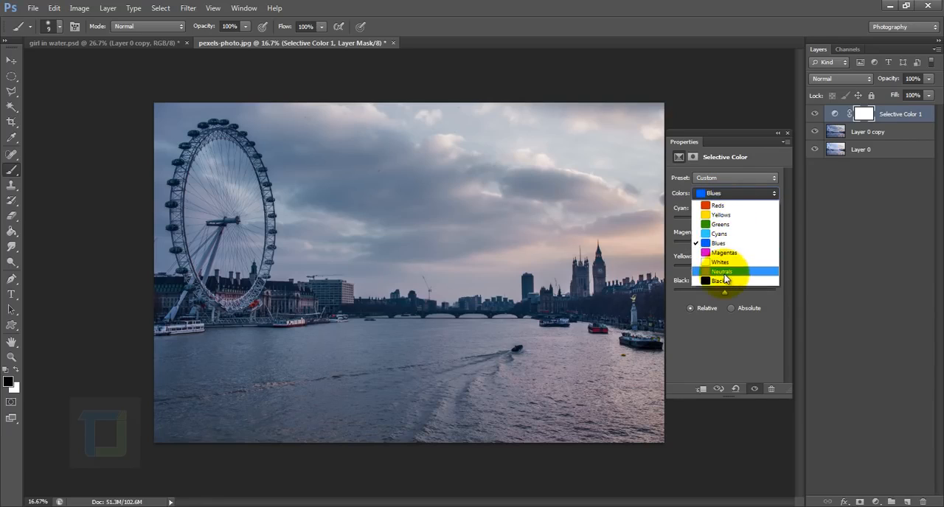
left_click(727, 275)
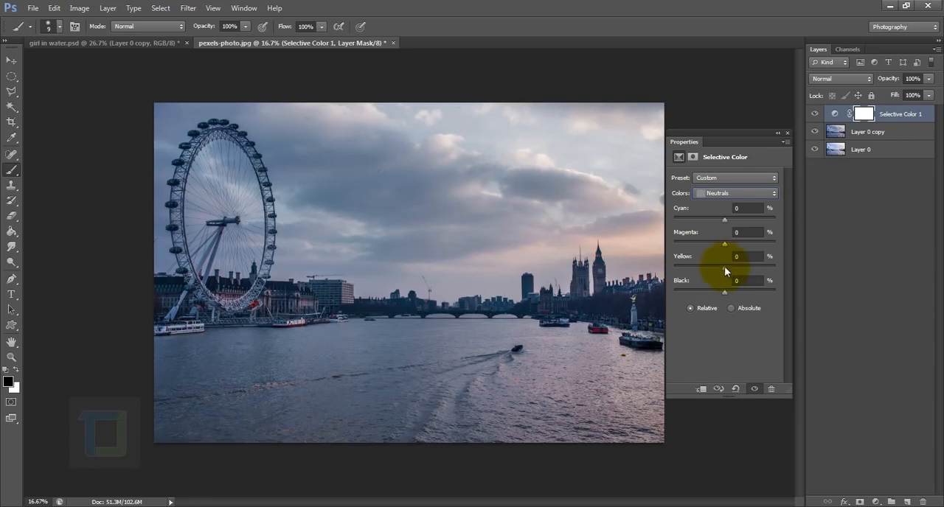
mouse_move(726, 269)
left_mouse_down()
mouse_move(742, 269)
mouse_move(735, 271)
left_mouse_up()
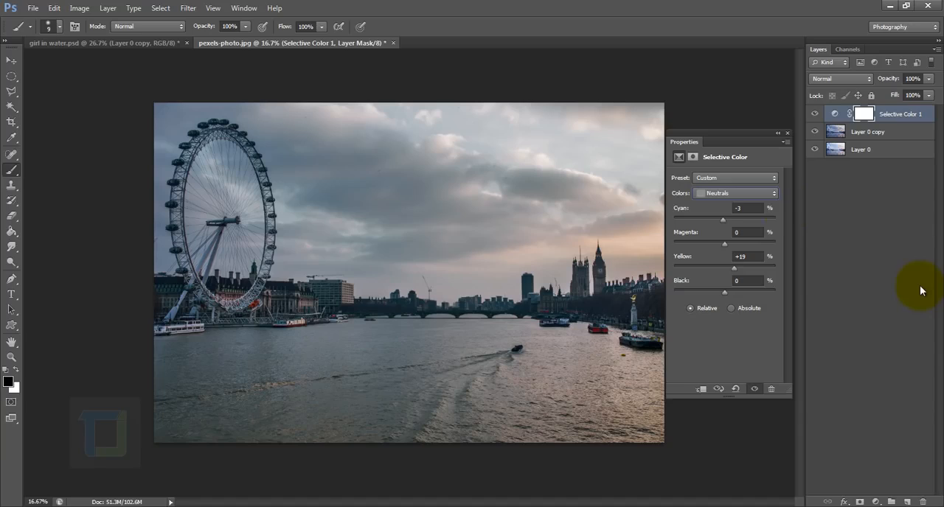
left_click(786, 134)
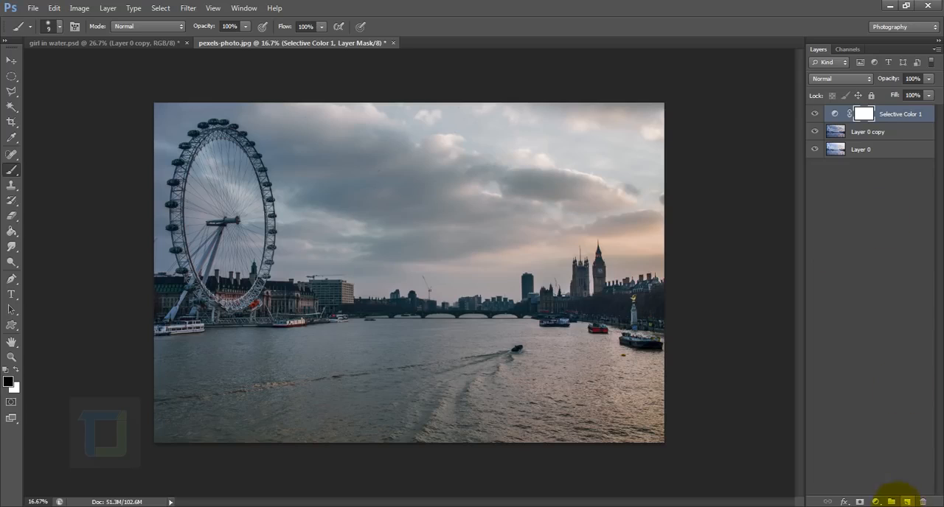
Add a Color Lookup adjustment layer at the top of the stack using the FallColors.look 3DLUT file.
left_click(876, 502)
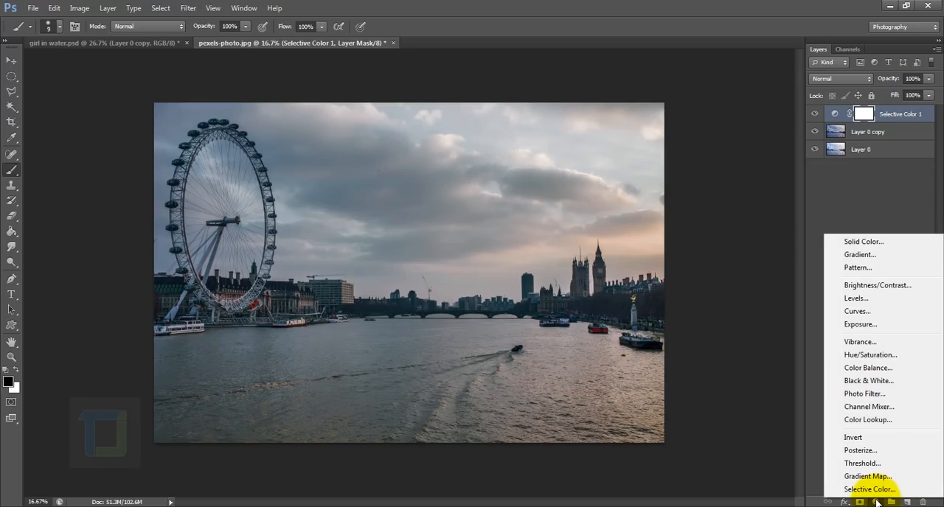
left_click(860, 419)
left_click(739, 179)
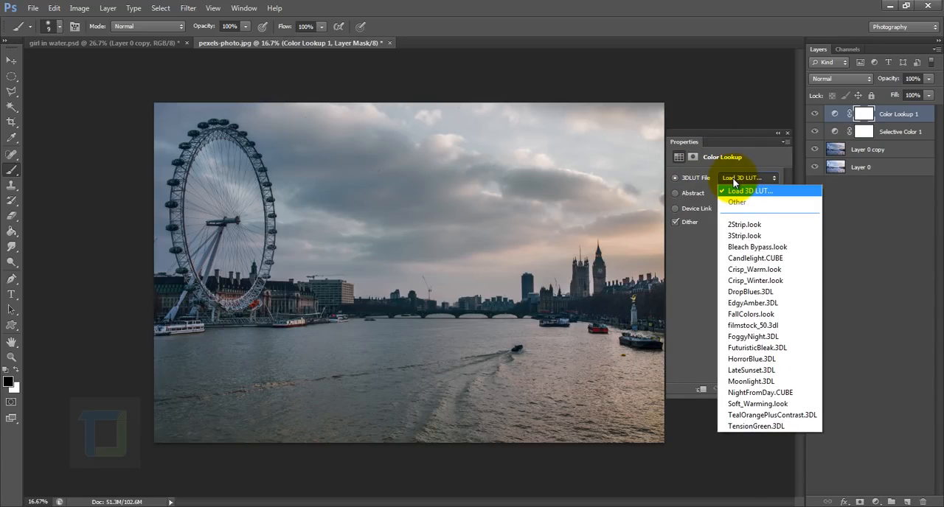
left_click(744, 316)
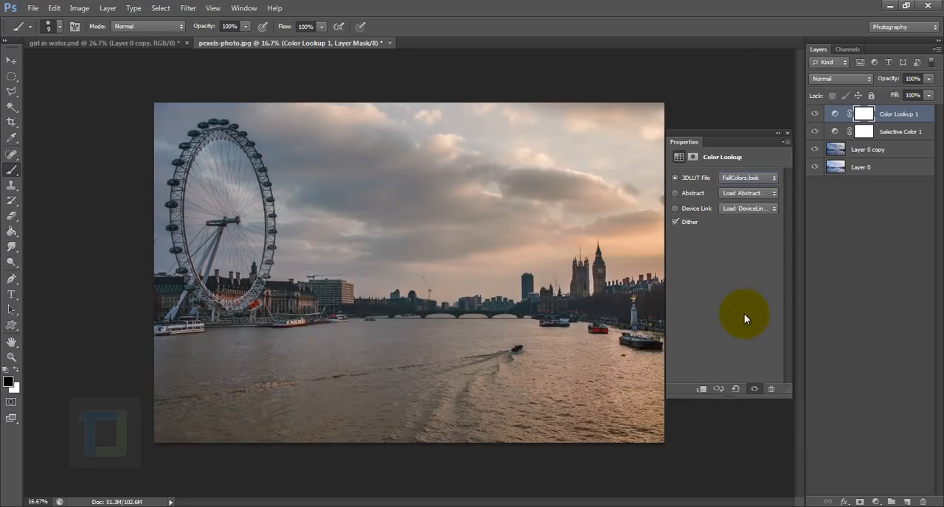
left_click(786, 132)
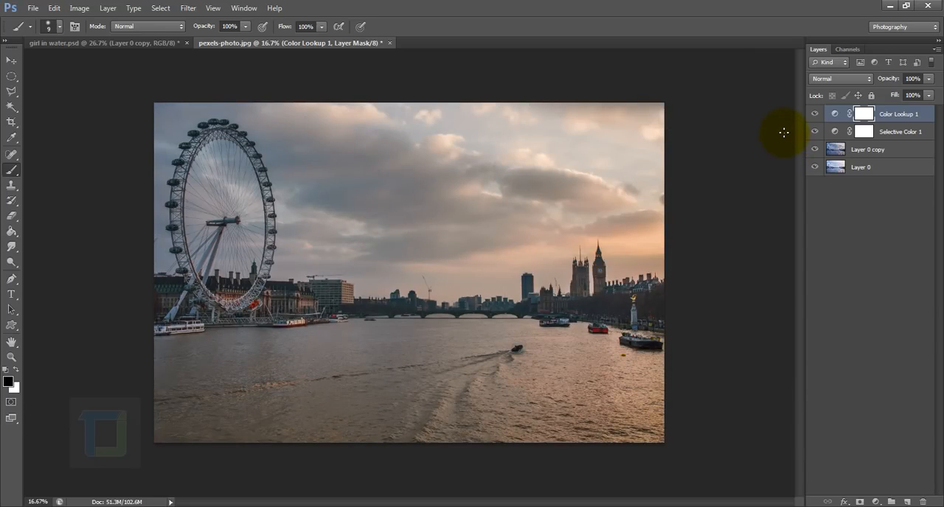
left_click(814, 170, "alt")
left_click(815, 170, "alt")
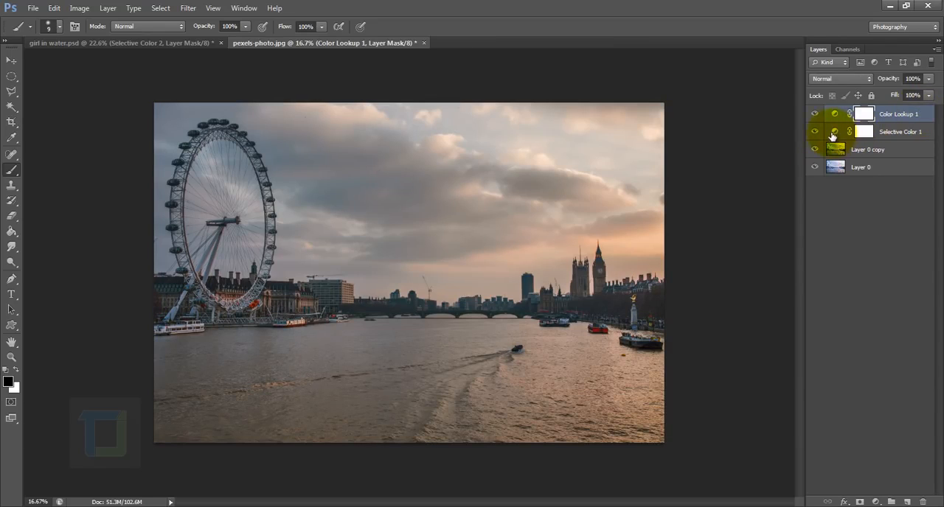
Reopen the Selective Color 1 settings and set the Cyan value of the Neutrals to -13.
double_click(832, 131)
left_click(717, 194)
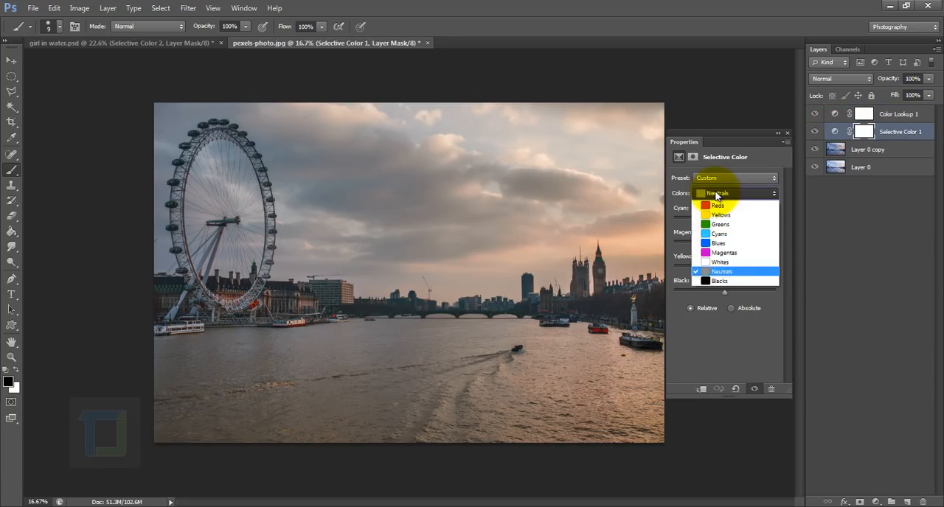
left_click(724, 195)
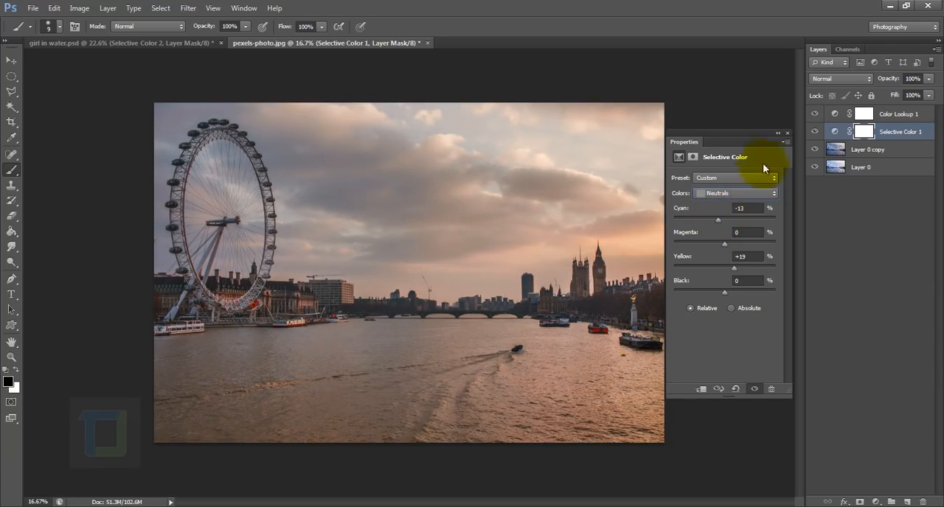
left_click(778, 134)
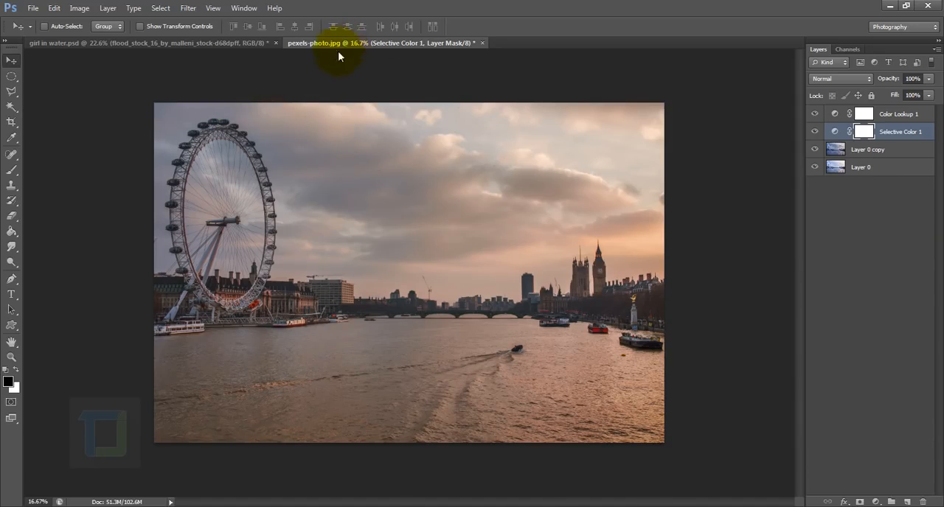
Copy the masked flood_stock_16 layer of the sitting girl from girl in water.psd into pexels-photo.jpg, floating and redocking the photo's window.
left_click_drag(337, 48, 316, 107)
left_click(102, 245)
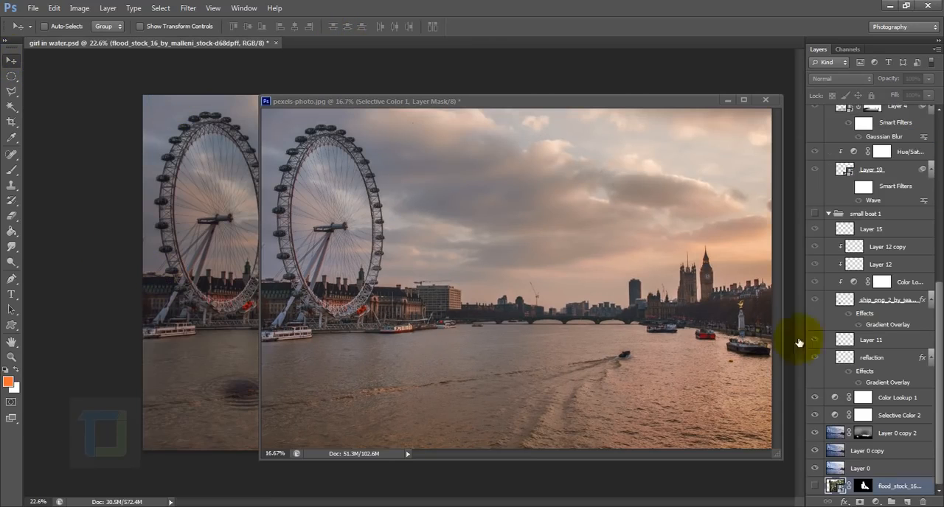
left_click_drag(892, 496, 514, 281)
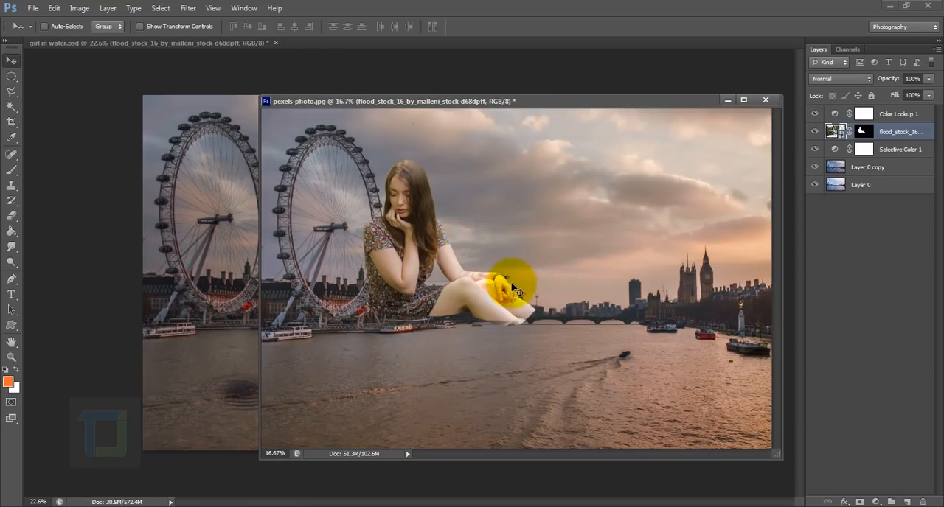
left_click_drag(282, 102, 312, 45)
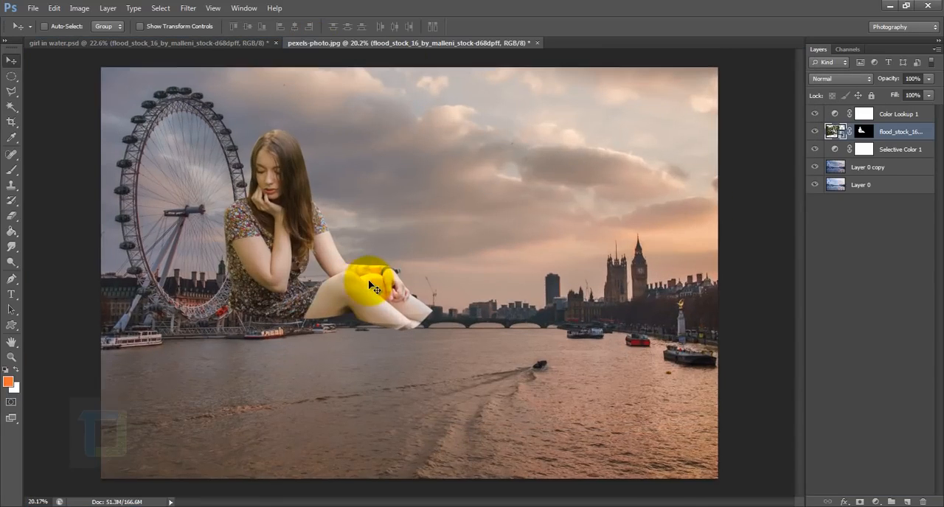
Move the girl's layer above Color Lookup 1 in the layer stack and position her over the middle of the river.
key("ctrl+minus")
left_click_drag(922, 132, 904, 108)
left_click_drag(362, 263, 474, 315)
scroll(448, 349, "up", 5)
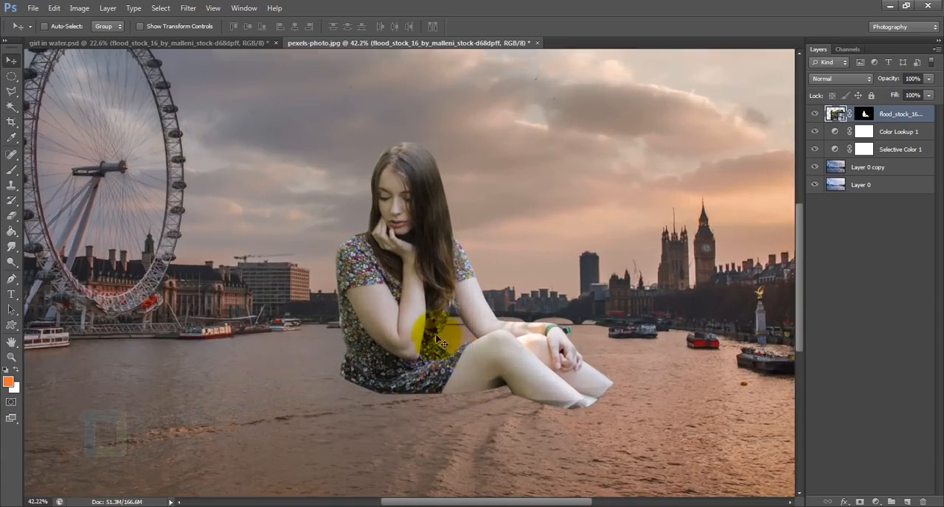
scroll(435, 336, "up", 5)
scroll(474, 228, "down", 9)
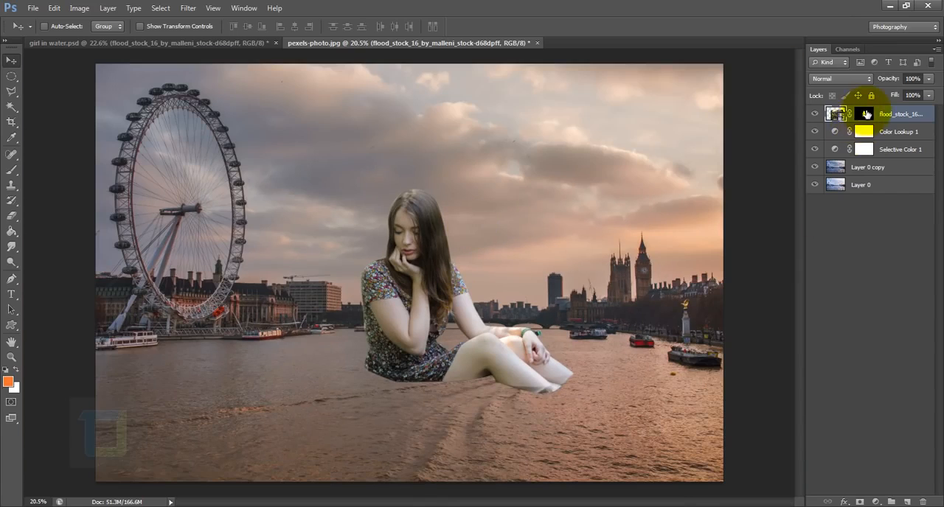
Compare the girl's layer with its mask disabled and enabled, and examine the cutout edges around her legs, dress and hair.
left_click(863, 113, "shift")
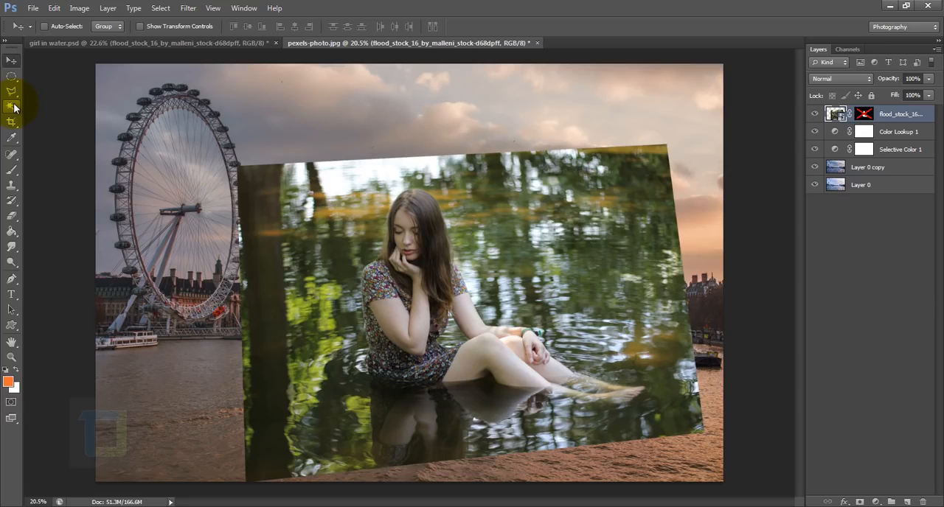
scroll(509, 289, "up", 3)
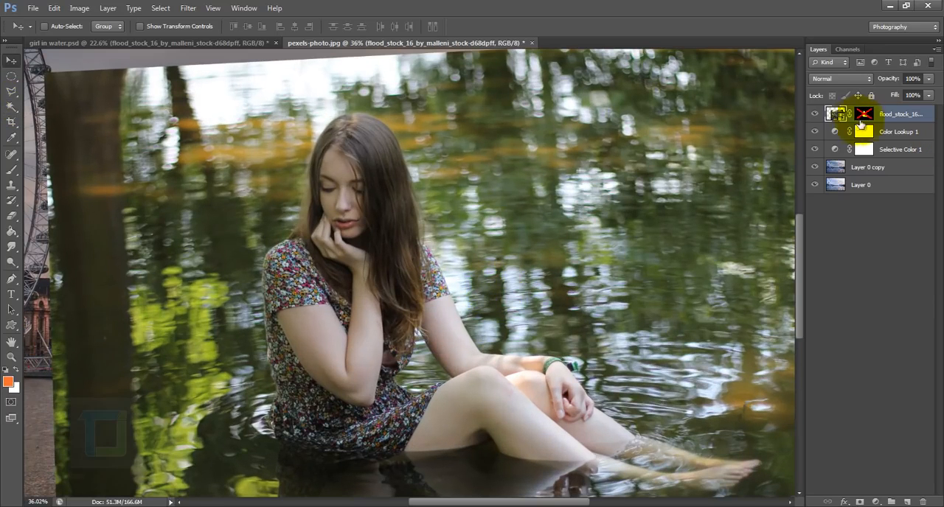
left_click(863, 114, "shift")
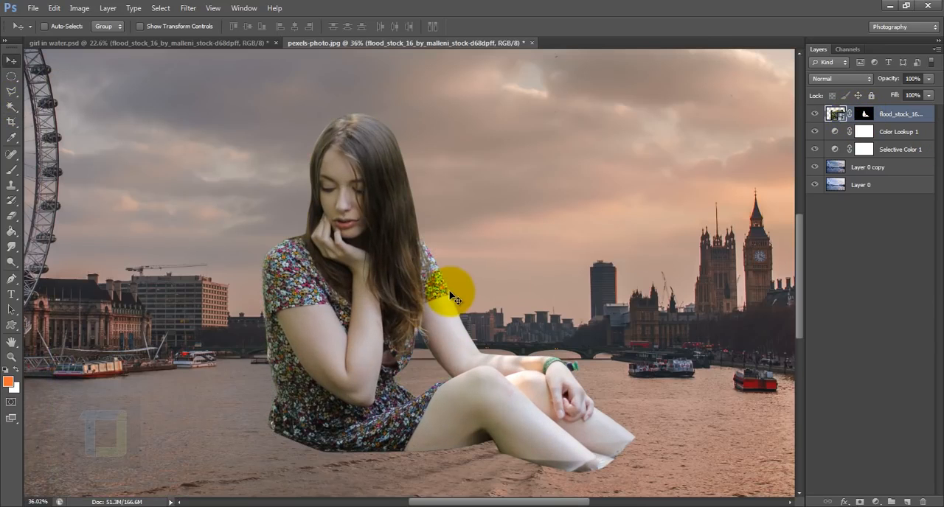
scroll(451, 324, "down", 1)
scroll(451, 324, "down", 1)
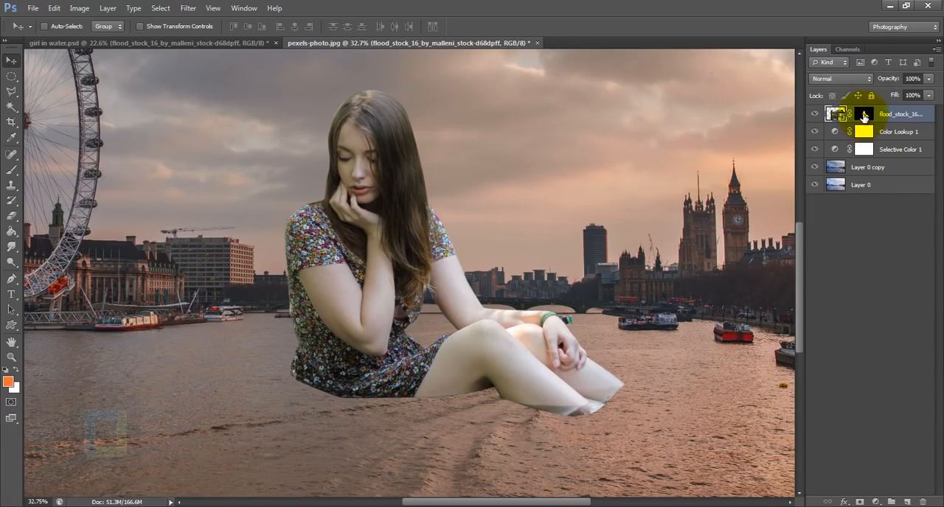
left_click(866, 116)
scroll(586, 383, "up", 4)
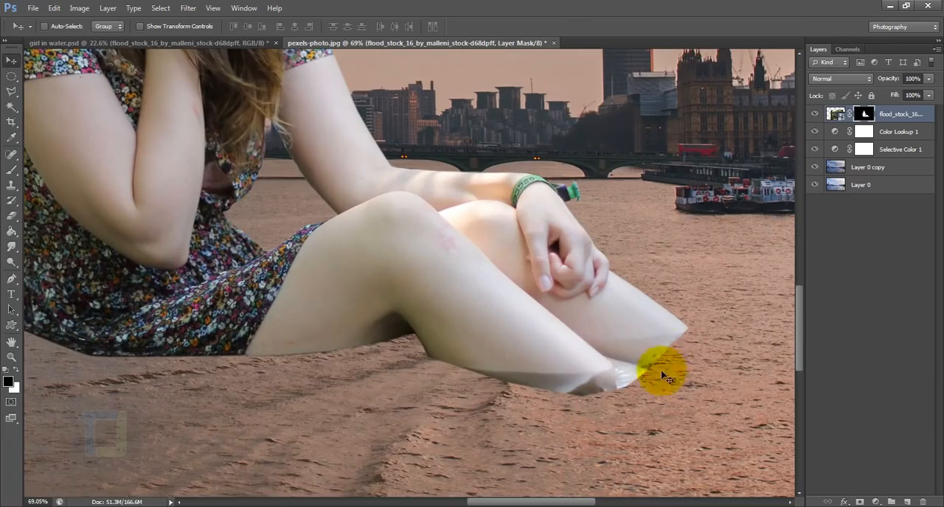
left_click_drag(110, 436, 450, 506)
left_click_drag(293, 259, 232, 434)
left_click_drag(328, 191, 278, 383)
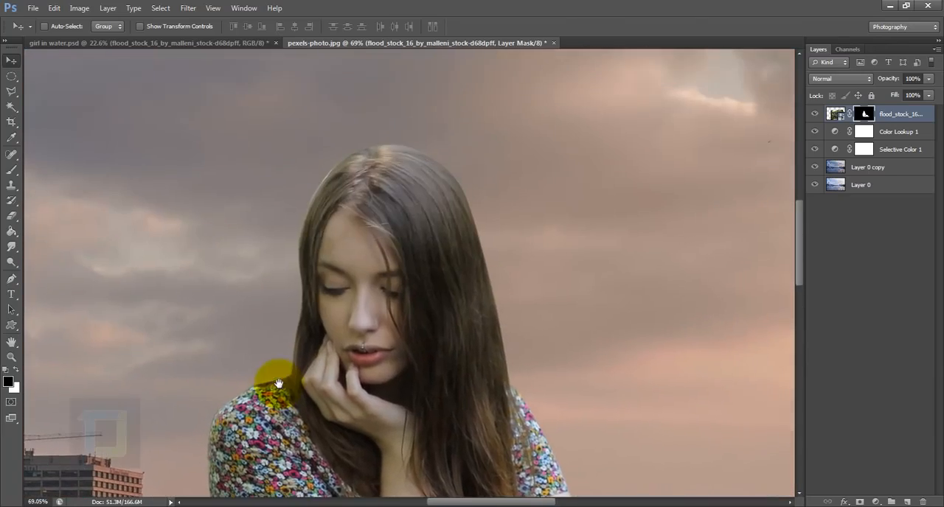
scroll(430, 206, "down", 5)
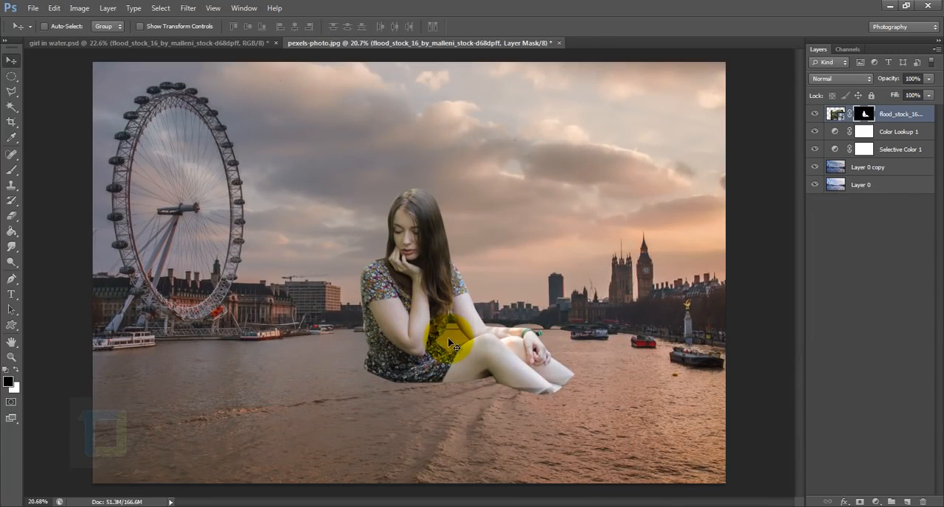
Scale the girl's layer up proportionally to about 124% with Free Transform and reposition her in the river.
key("ctrl+t")
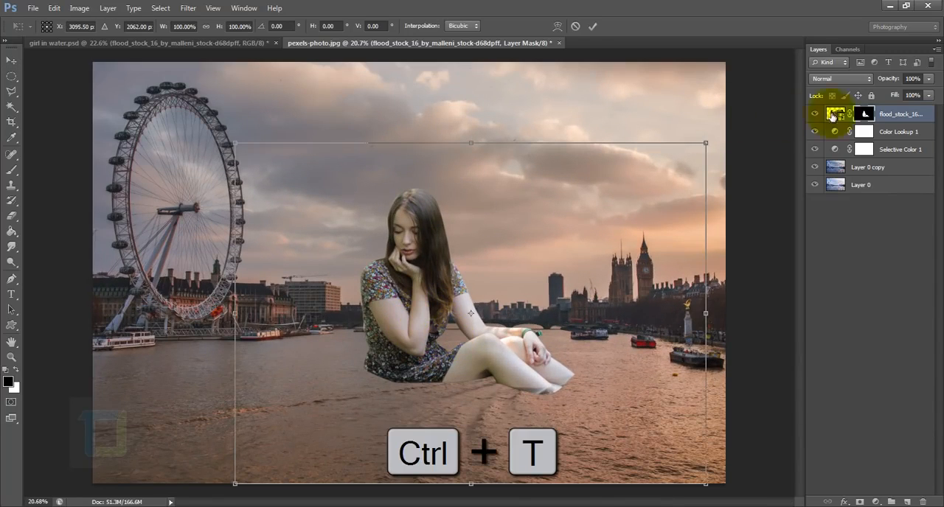
left_click(592, 25)
left_click(836, 113)
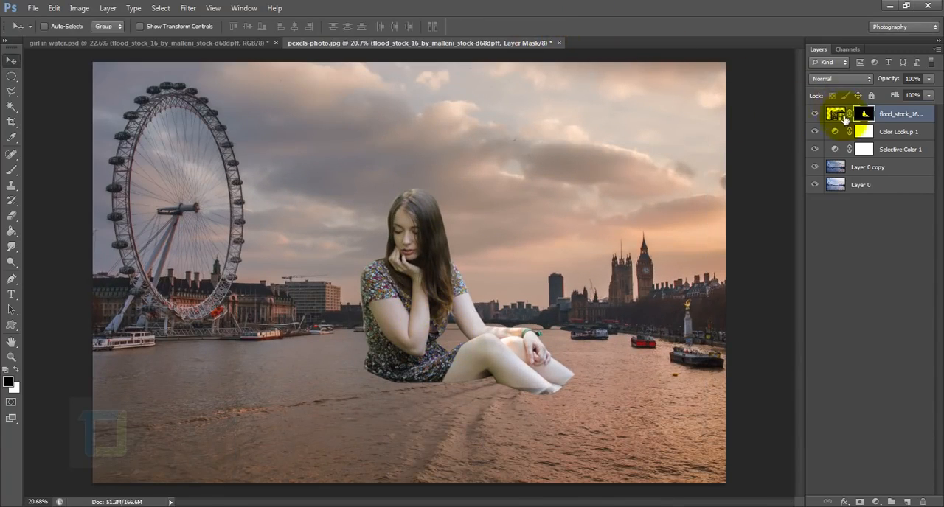
key("ctrl+t")
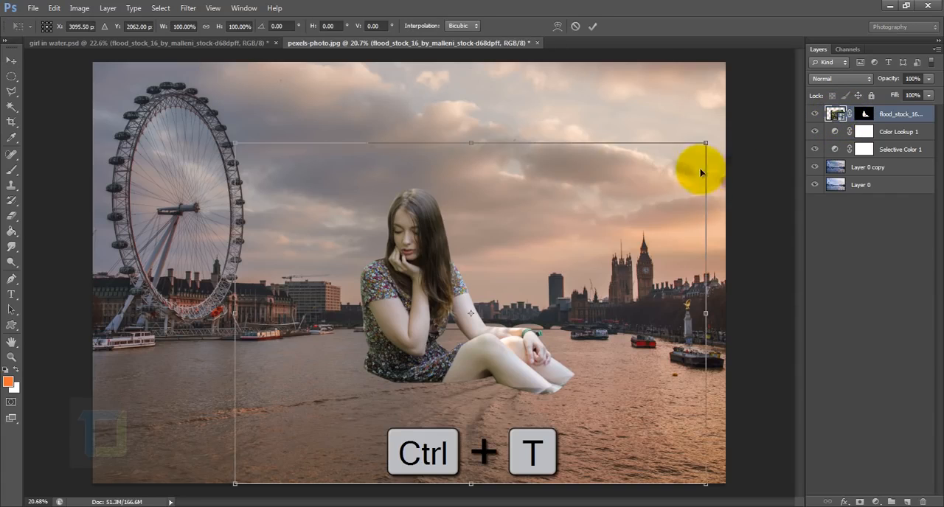
left_click_drag(749, 126, 816, 46)
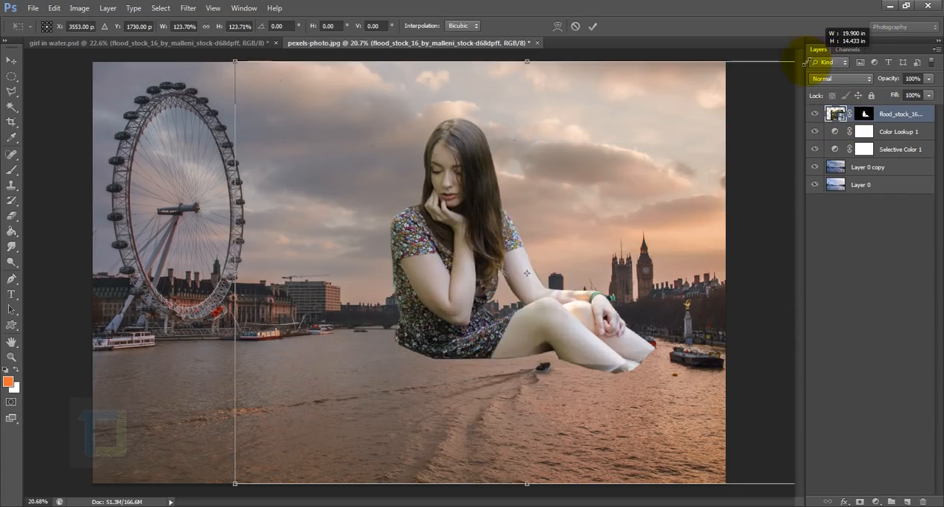
scroll(643, 207, "down", 2)
left_click_drag(574, 204, 561, 223)
scroll(560, 223, "up", 1)
left_click(592, 27)
left_click_drag(486, 266, 460, 260)
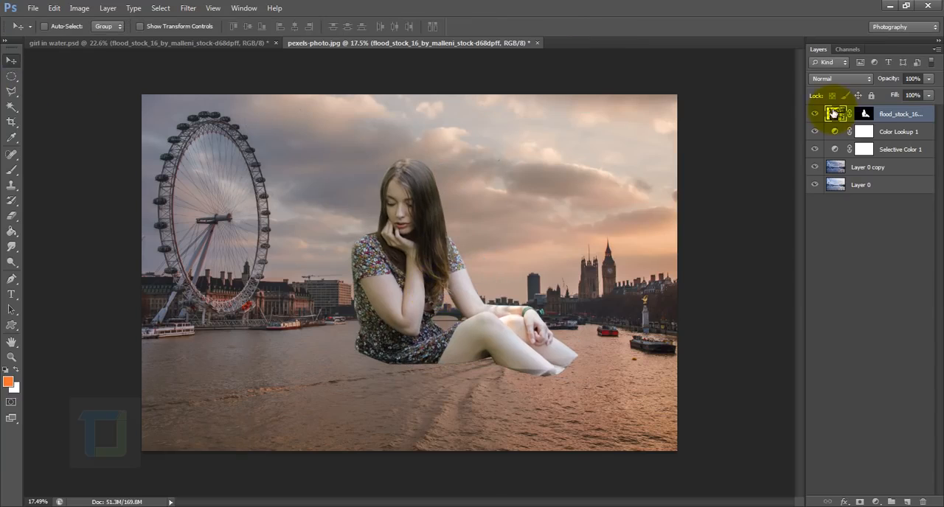
Enlarge the girl's layer slightly more with Free Transform and nudge her into place between the wheel and the clock tower.
left_click(834, 114)
key("ctrl+t")
left_click_drag(719, 110, 763, 78)
left_click(592, 26)
mouse_move(421, 287)
left_mouse_down()
mouse_move(402, 309)
mouse_move(432, 289)
left_mouse_up()
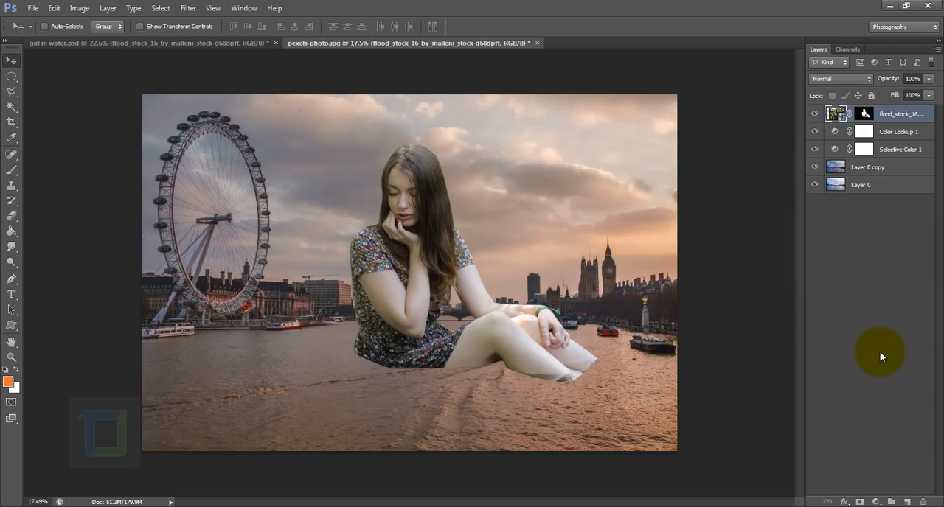
Target the girl's layer mask and ready the Brush tool with black at 100% opacity.
scroll(543, 396, "up", 3)
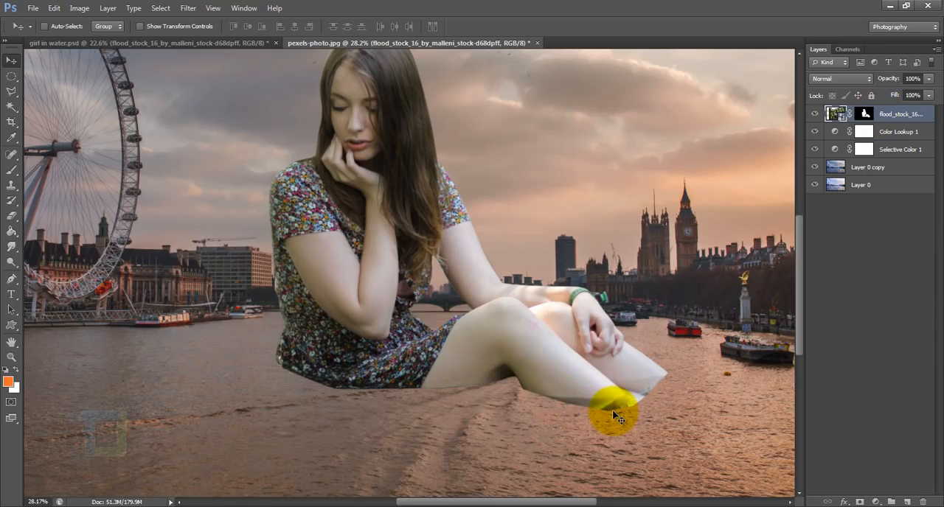
left_click(865, 114)
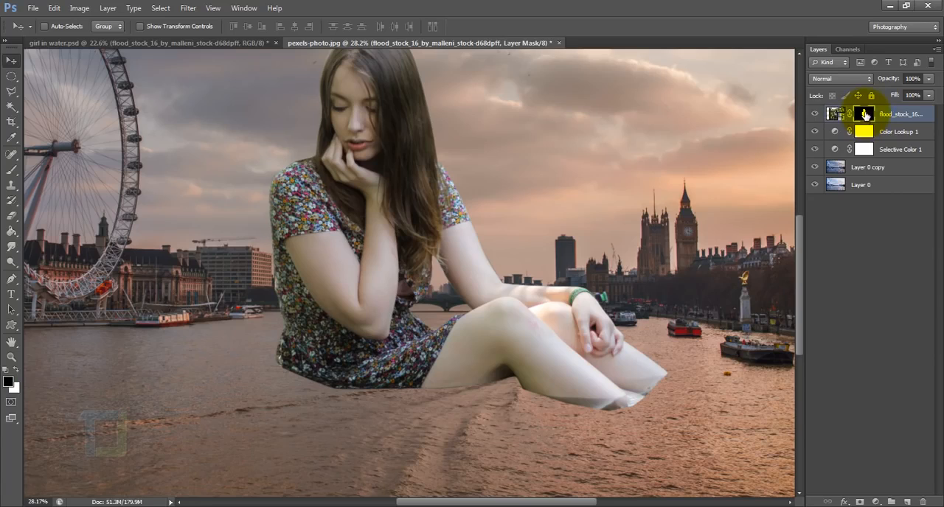
left_click(11, 171)
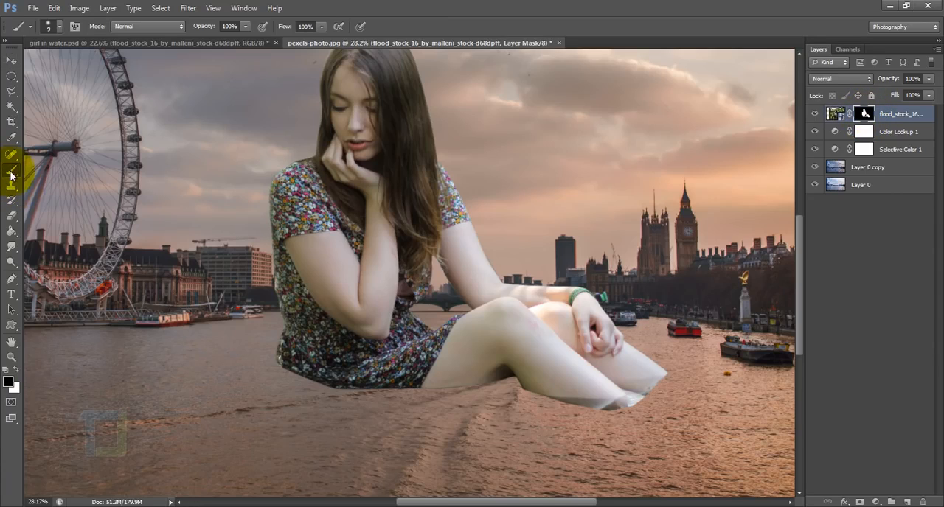
right_click(11, 171)
left_click(54, 169)
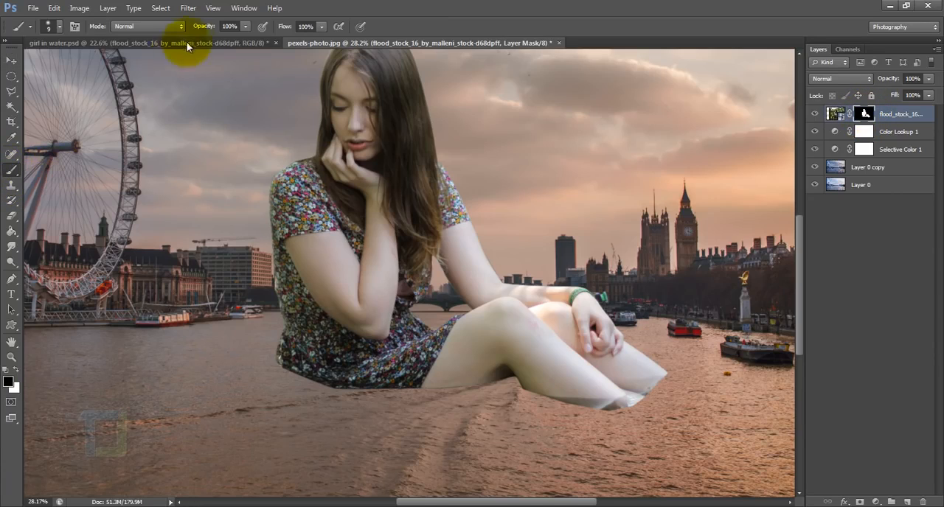
left_click(245, 26)
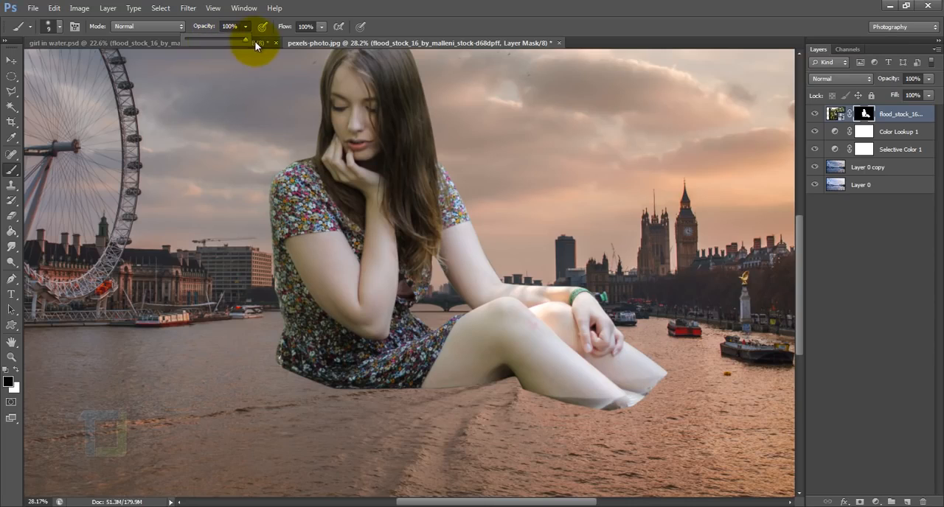
left_click(863, 114)
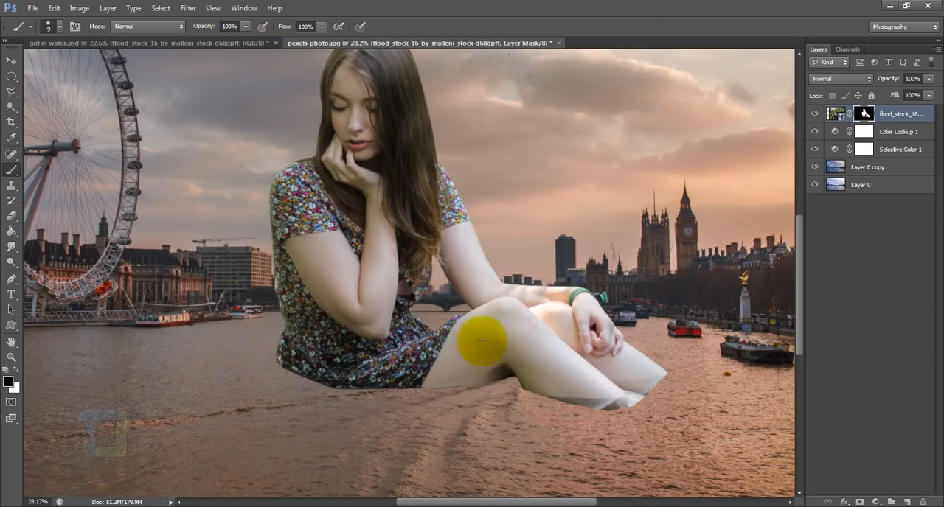
Paint black on the mask along the dress hem and lower legs with a 300 px, 0% hardness brush to blend them into the water.
scroll(550, 368, "up", 1)
key("bracketright")
key("bracketright")
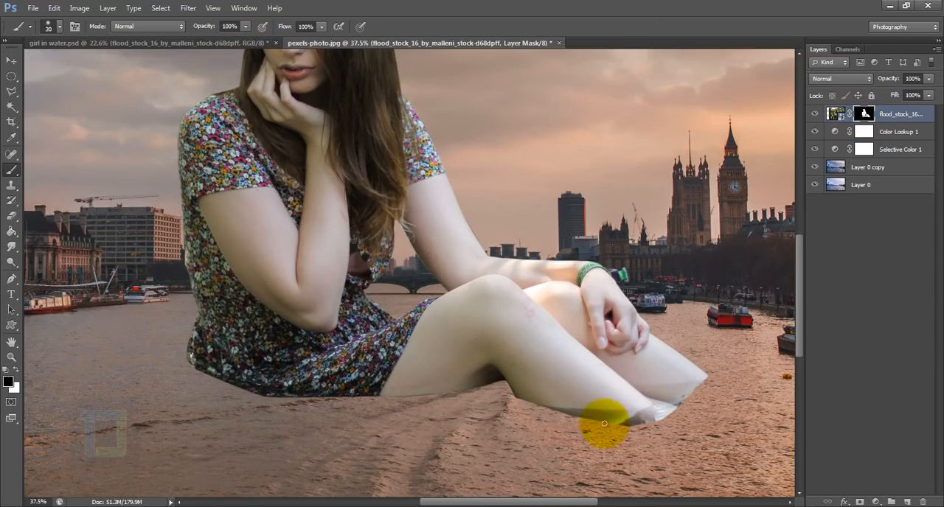
scroll(604, 424, "up", 2)
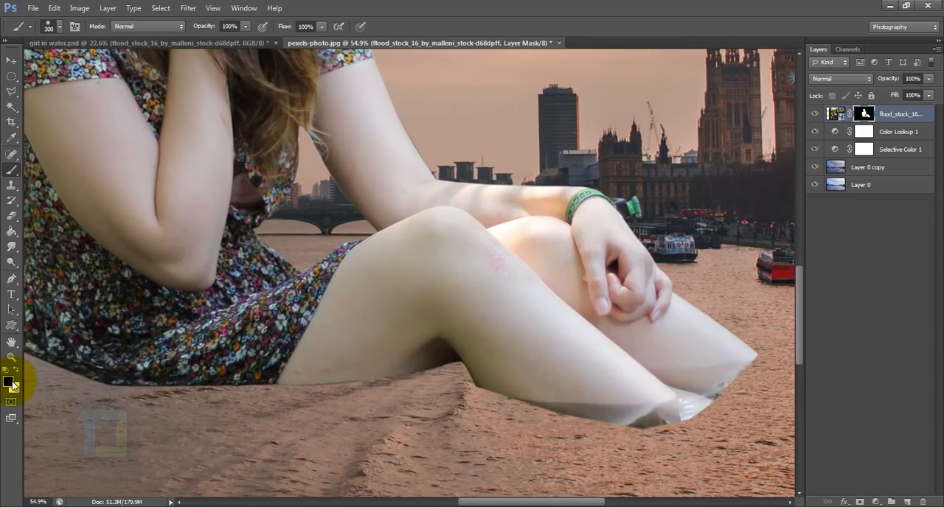
right_click(525, 409)
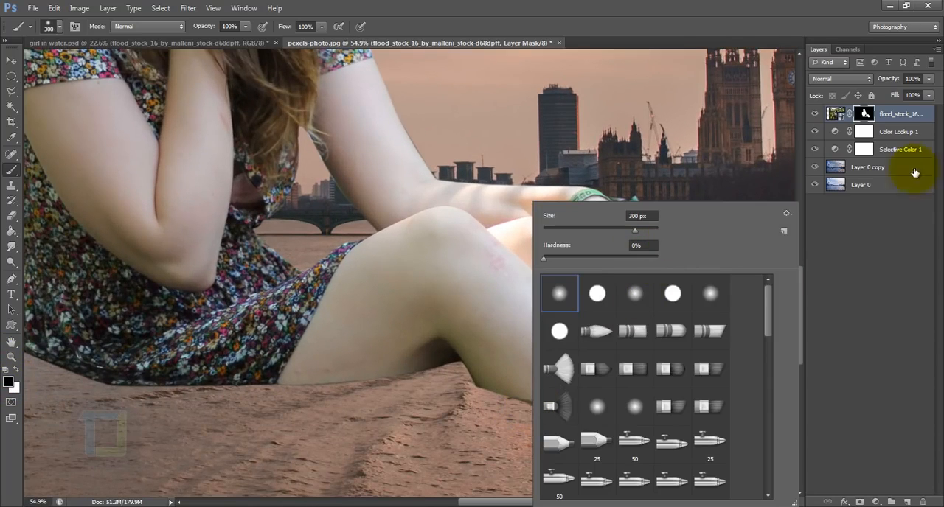
left_click(865, 114)
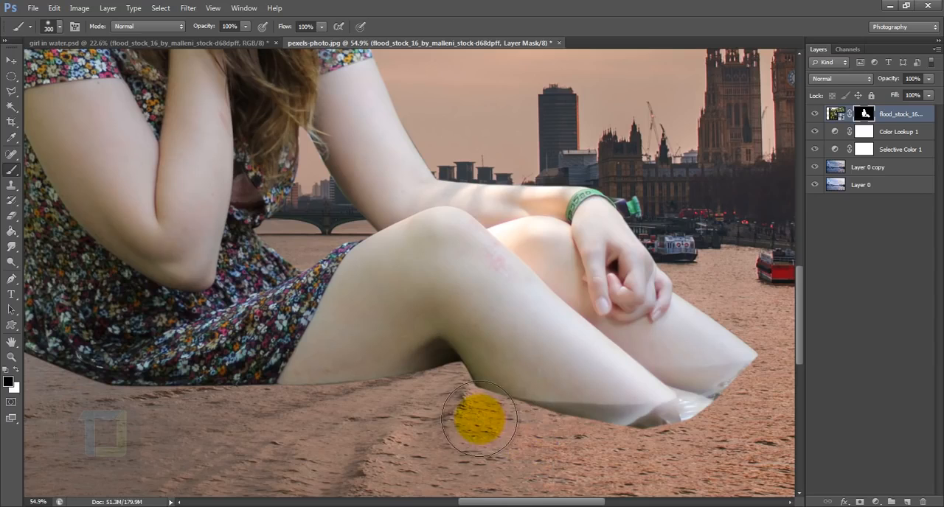
mouse_move(479, 419)
left_mouse_down()
mouse_move(602, 431)
mouse_move(559, 442)
mouse_move(641, 438)
mouse_move(606, 447)
mouse_move(688, 439)
mouse_move(774, 381)
left_mouse_up()
mouse_move(428, 416)
left_mouse_down()
mouse_move(497, 385)
mouse_move(610, 369)
mouse_move(420, 379)
mouse_move(247, 354)
mouse_move(200, 321)
mouse_move(375, 393)
mouse_move(362, 361)
mouse_move(174, 292)
left_mouse_up()
left_click_drag(684, 372, 352, 309)
scroll(666, 292, "down", 5)
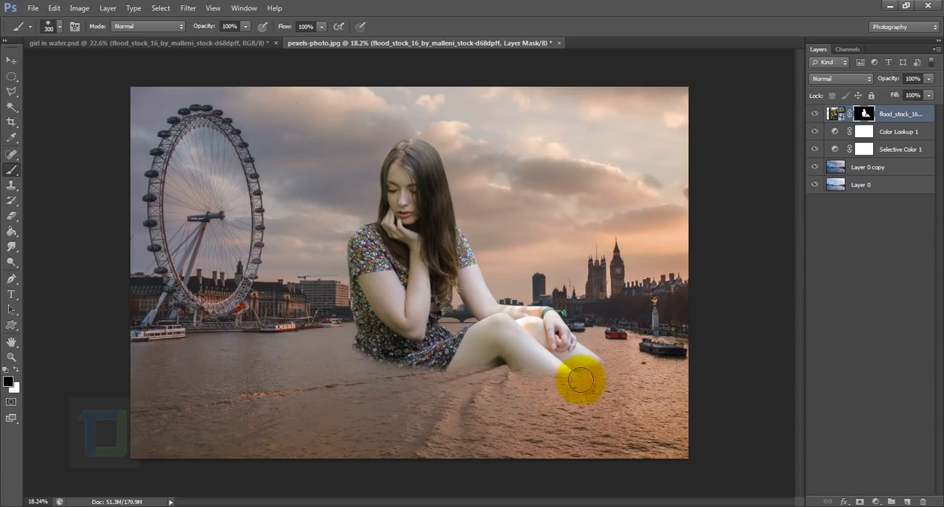
Paint white on the mask at 25% brush opacity to restore some original water around the back of the dress.
scroll(403, 383, "up", 3)
scroll(393, 388, "up", 1)
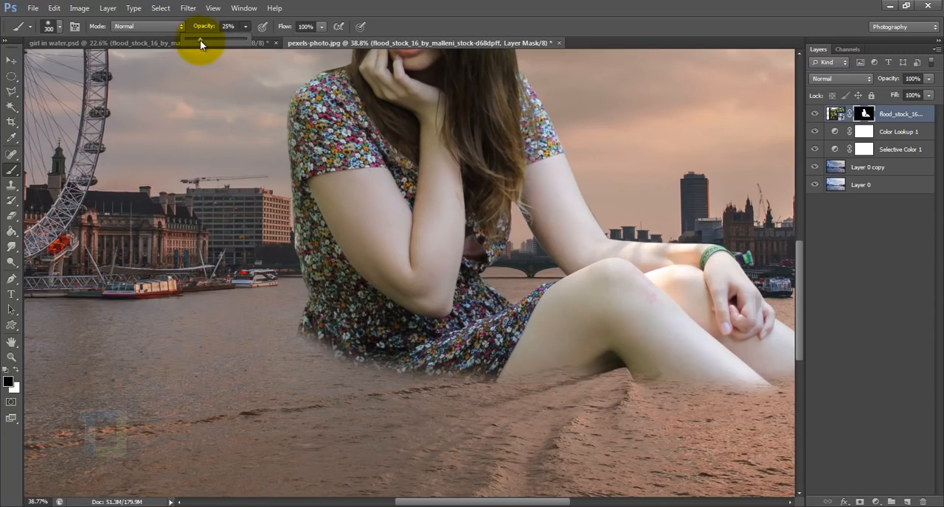
left_click(866, 115)
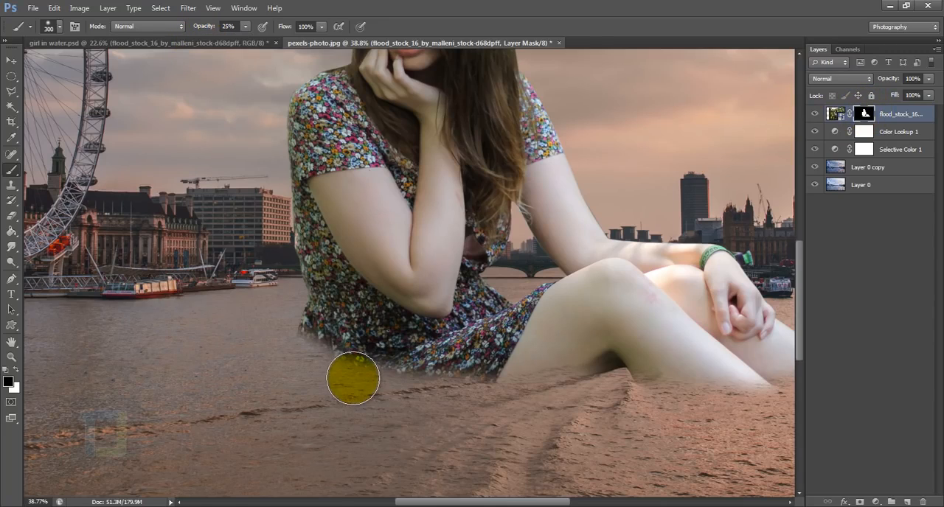
left_click(11, 369)
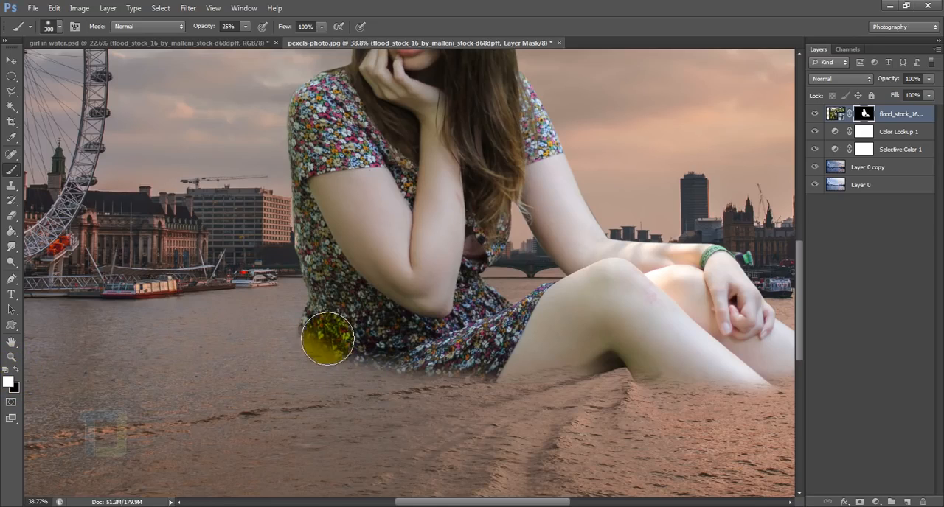
mouse_move(394, 346)
left_mouse_down()
mouse_move(323, 338)
mouse_move(497, 388)
mouse_move(345, 369)
mouse_move(297, 360)
left_mouse_up()
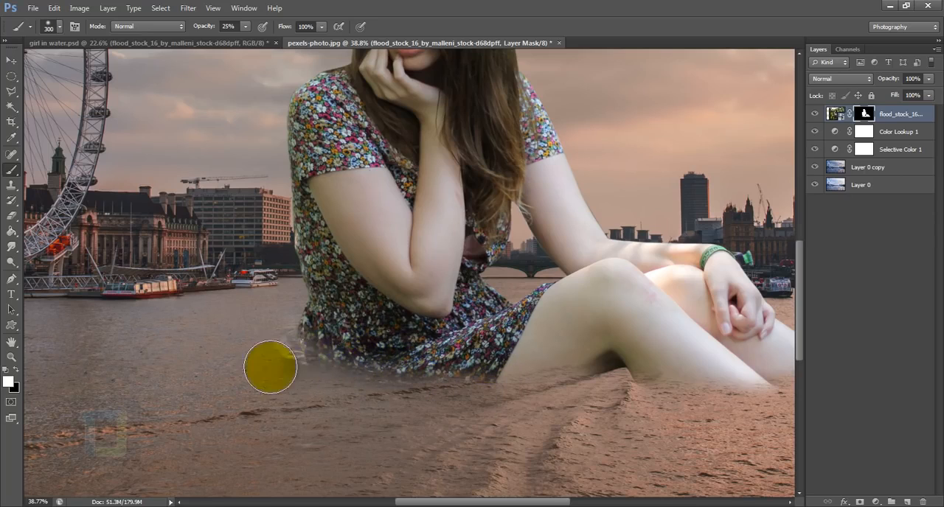
Paint along the dress hem and legs on the mask at 25% opacity to bring back faint original ripples.
scroll(270, 366, "up", 3)
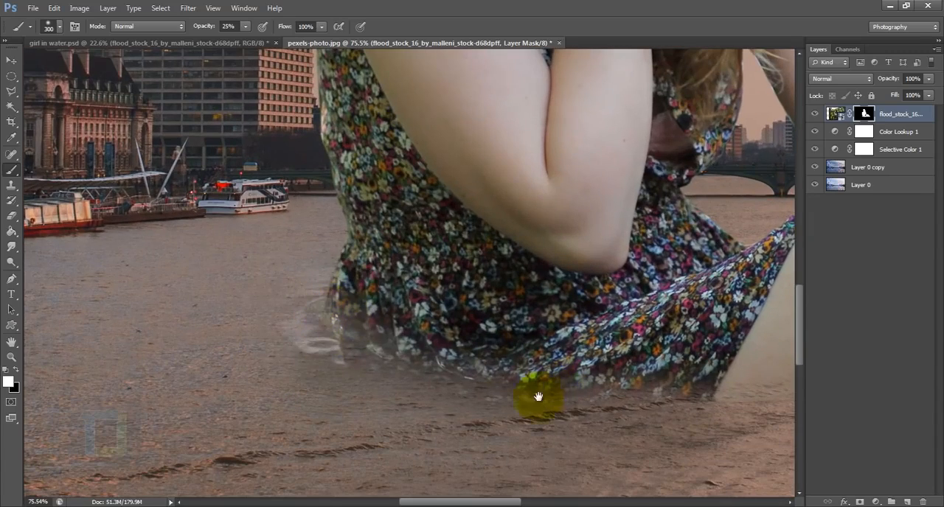
scroll(510, 268, "down", 5)
scroll(426, 292, "right", 4)
mouse_move(398, 236)
left_mouse_down()
mouse_move(436, 284)
mouse_move(379, 256)
mouse_move(411, 274)
mouse_move(480, 266)
mouse_move(500, 253)
mouse_move(581, 303)
mouse_move(590, 269)
mouse_move(623, 295)
left_mouse_up()
left_click_drag(541, 316, 428, 341)
left_click_drag(606, 232, 669, 315)
scroll(541, 297, "down", 1)
left_click_drag(542, 297, 572, 323)
Refine the transition between the dress, legs and river by alternating soft white and black strokes on the mask.
key("x")
key("x")
left_click_drag(337, 290, 596, 304)
key("x")
mouse_move(516, 302)
left_mouse_down()
mouse_move(457, 298)
mouse_move(411, 332)
left_mouse_up()
key("x")
left_click_drag(274, 287, 573, 323)
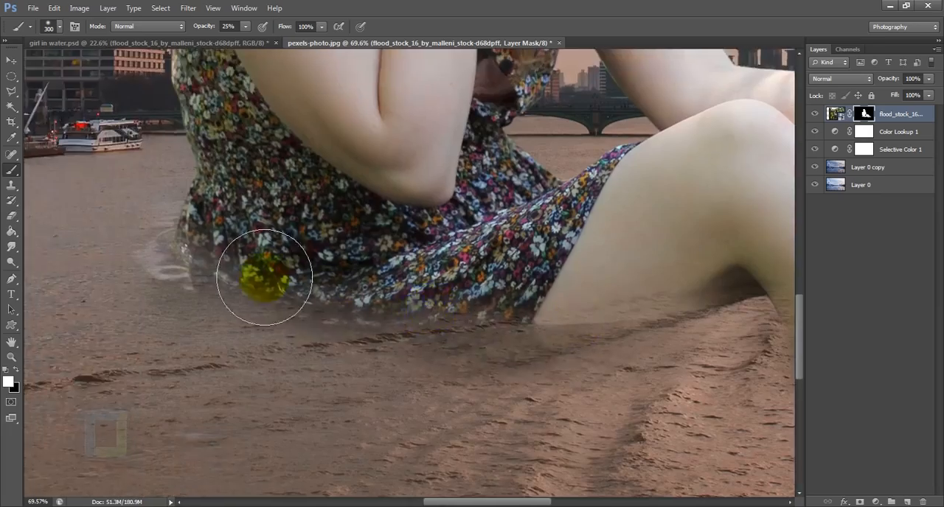
scroll(266, 279, "down", 8)
scroll(369, 361, "up", 15)
key("x")
left_click_drag(221, 430, 243, 472)
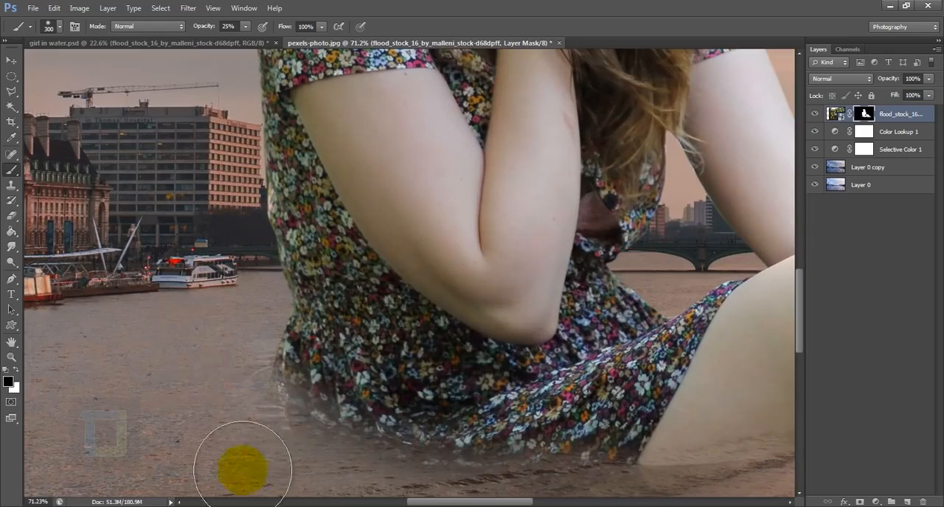
scroll(659, 276, "down", 15)
scroll(659, 276, "up", 2)
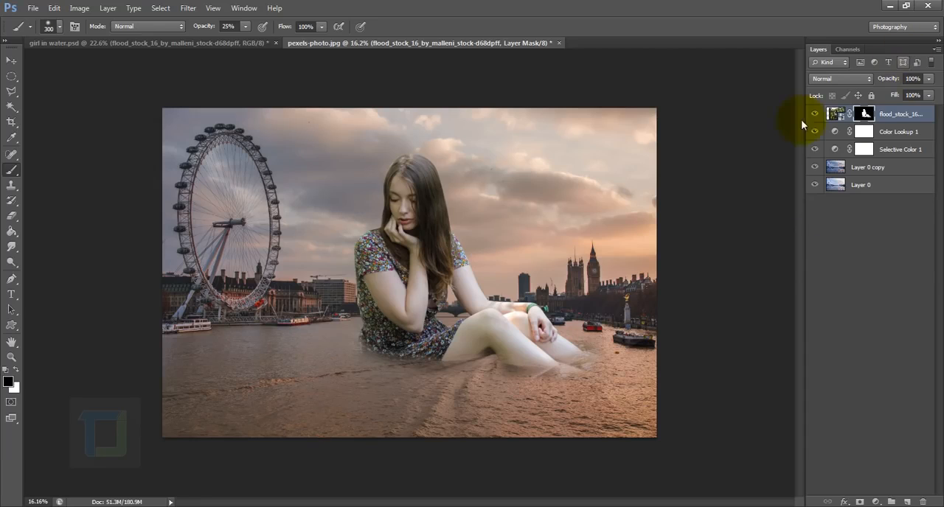
Free-transform the girl layer, rotating it about -1.45° and shifting her slightly toward the Ferris wheel.
left_click(831, 118)
key("ctrl+t")
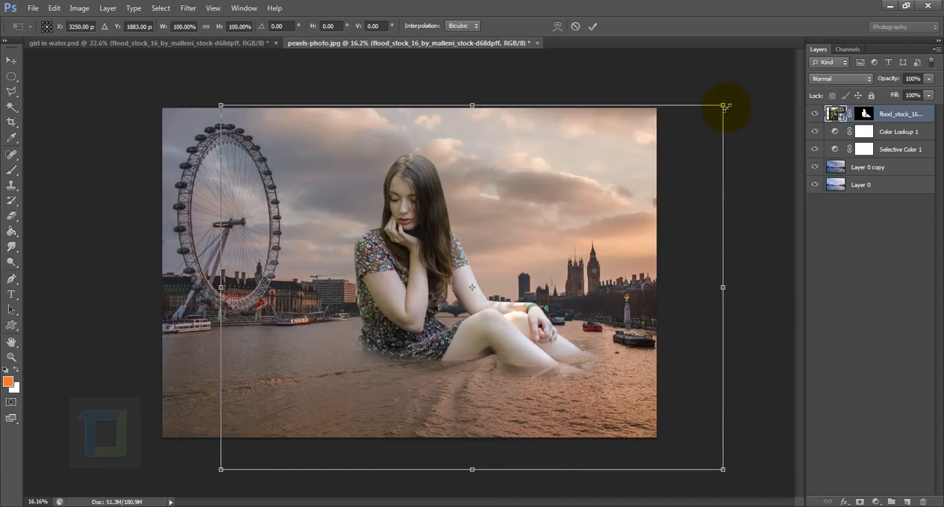
left_click_drag(754, 97, 742, 84)
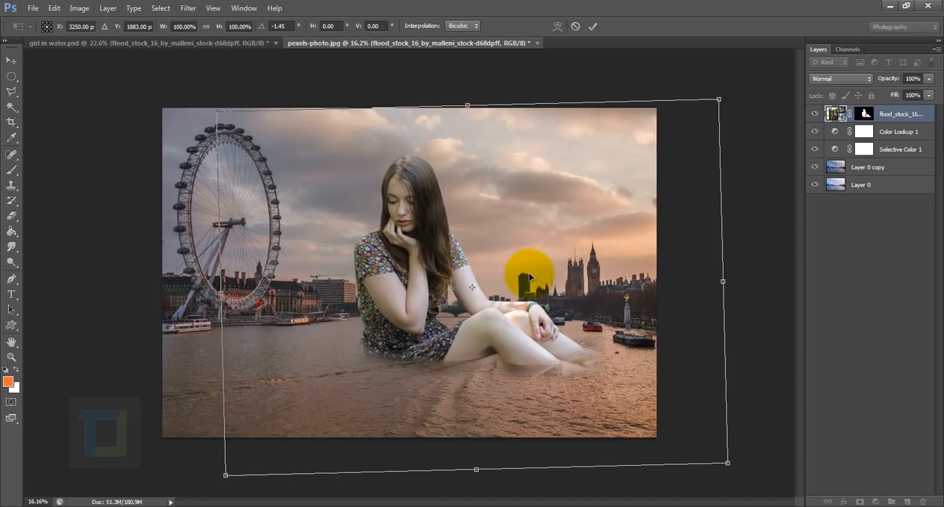
left_click_drag(526, 274, 520, 274)
Apply a Perspective transform to the girl layer, narrowing its upper edge slightly and adjusting the corners to suit the river.
right_click(572, 192)
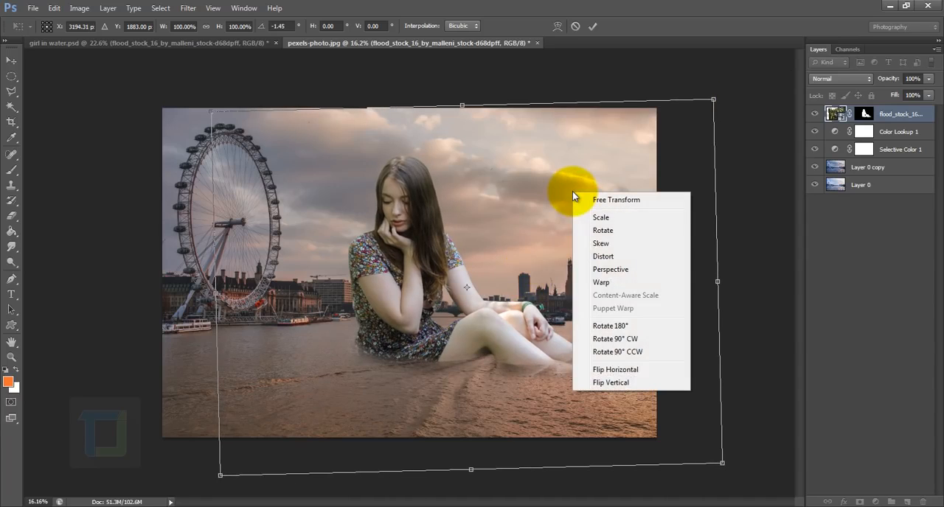
left_click(611, 269)
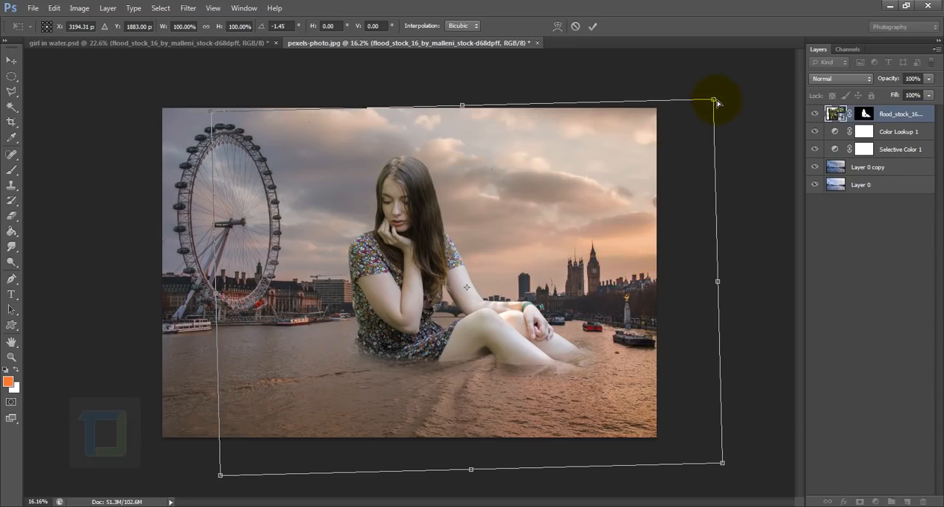
left_click_drag(714, 102, 698, 99)
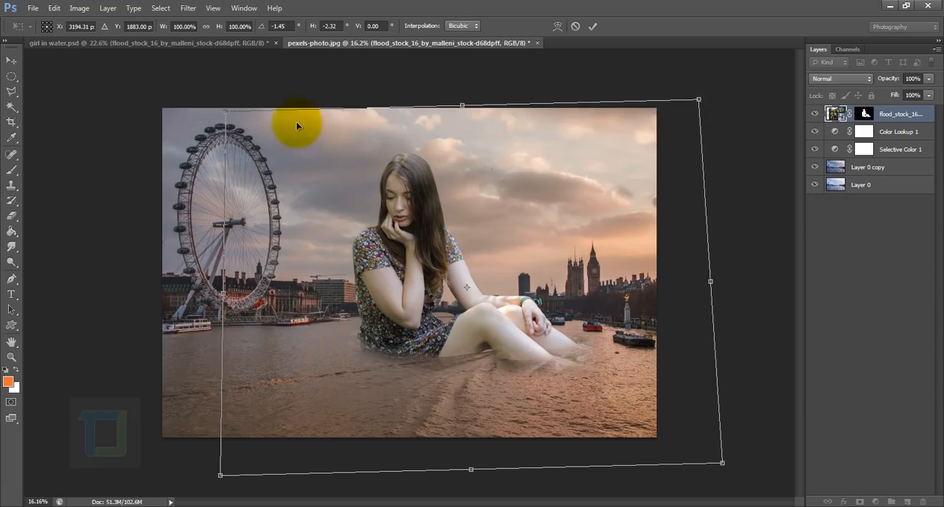
left_click_drag(226, 116, 225, 119)
left_click_drag(722, 463, 722, 462)
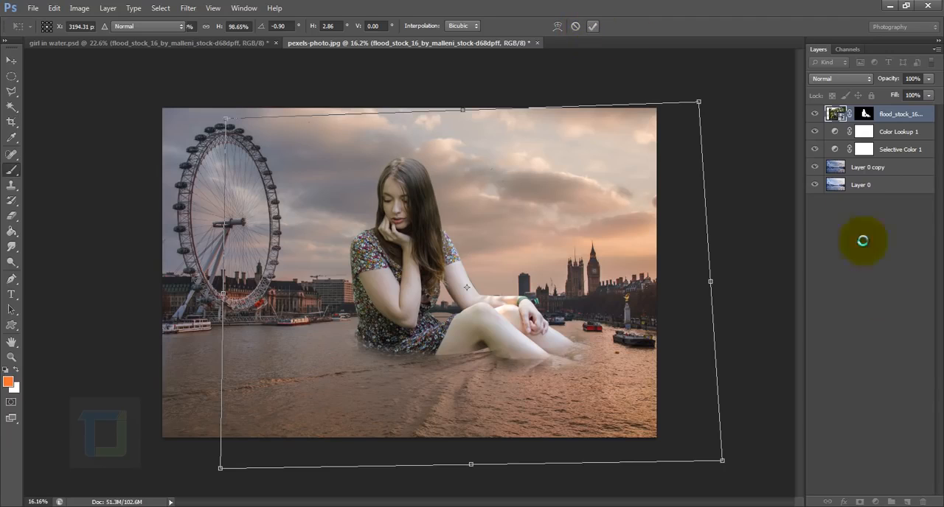
key("Return")
key("b")
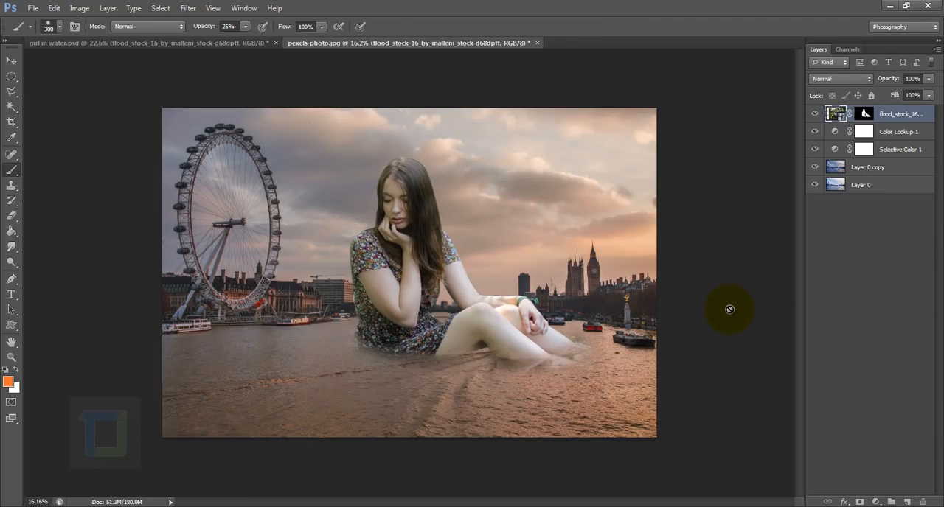
Examine the girl's cutout edges and waterline up close, and compare the image with her layer mask disabled and enabled.
scroll(378, 299, "up", 3)
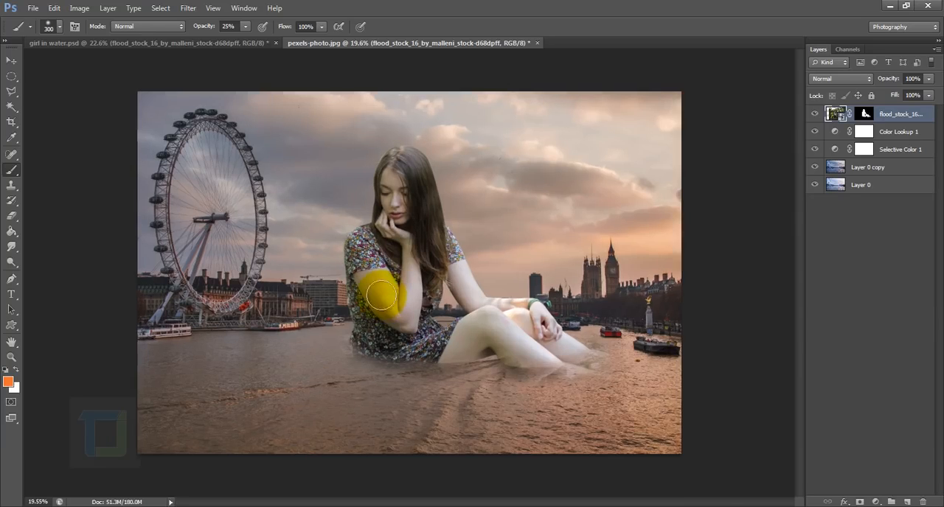
scroll(538, 304, "down", 2)
left_click_drag(528, 303, 540, 308)
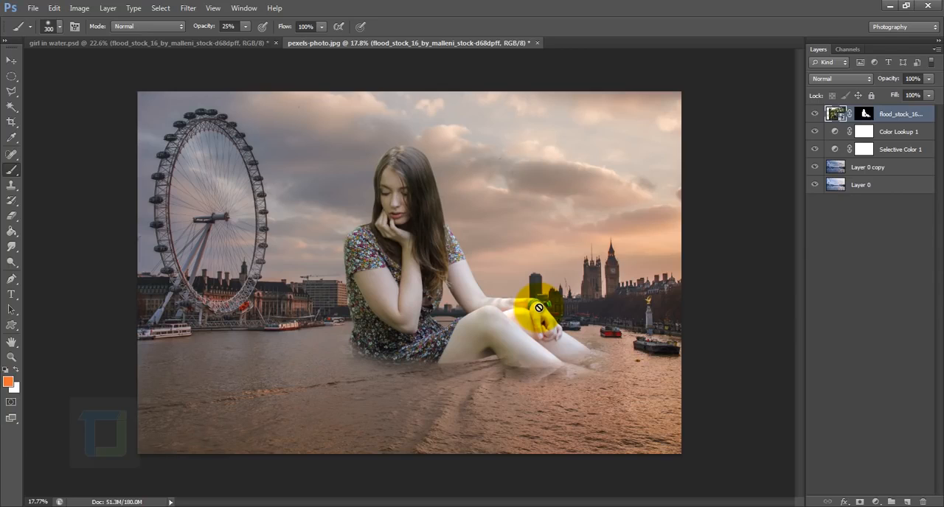
scroll(306, 285, "up", 9)
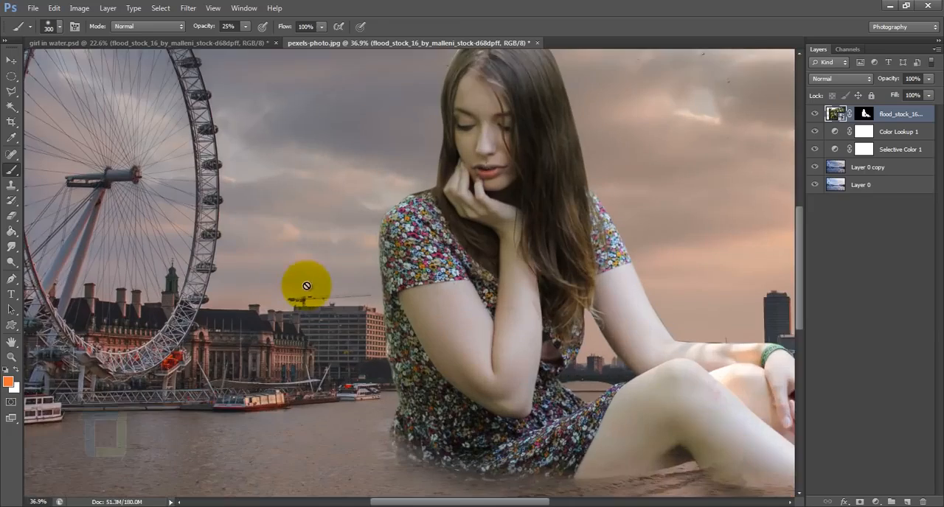
left_click_drag(543, 343, 255, 324)
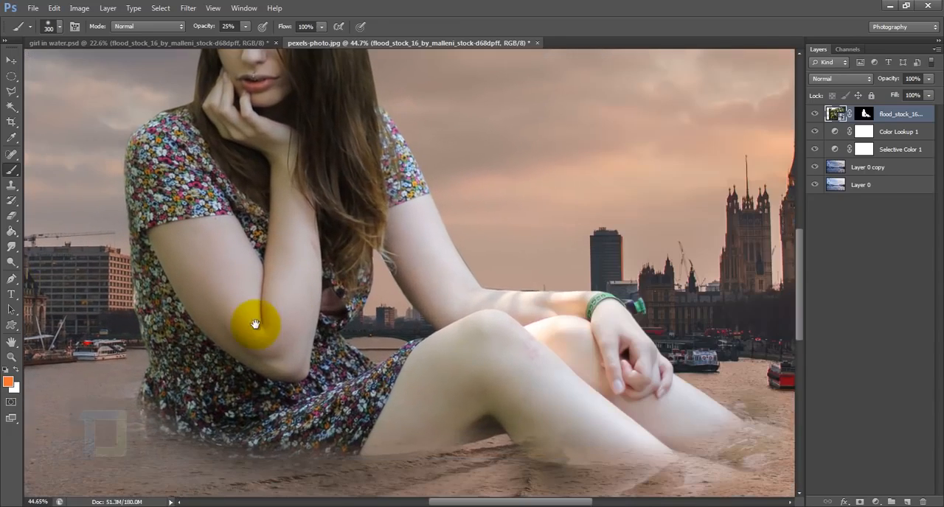
left_click_drag(529, 304, 486, 432)
left_click_drag(185, 298, 270, 304)
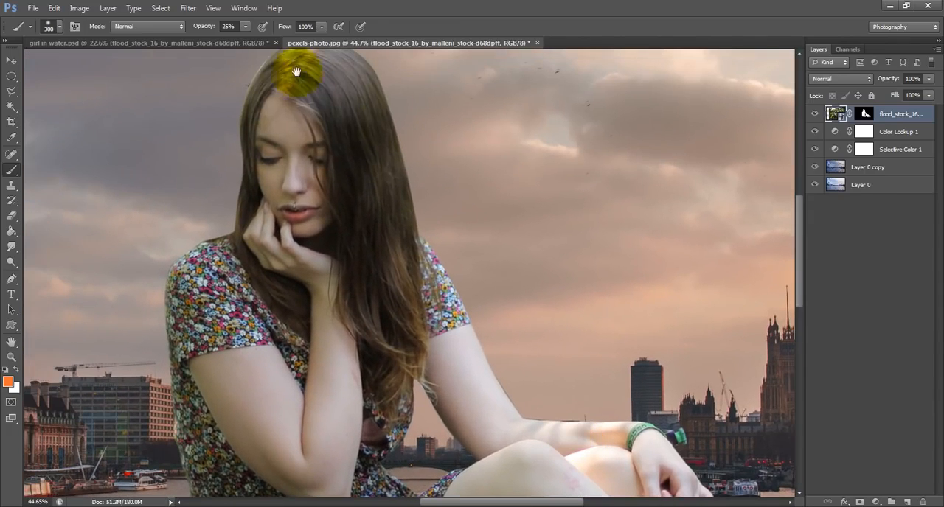
key("ctrl+0")
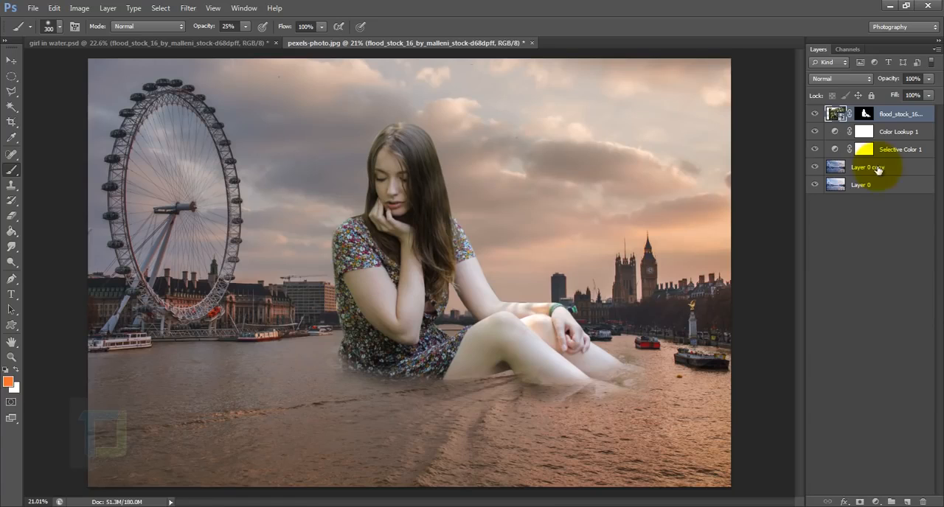
left_click(865, 114, "shift")
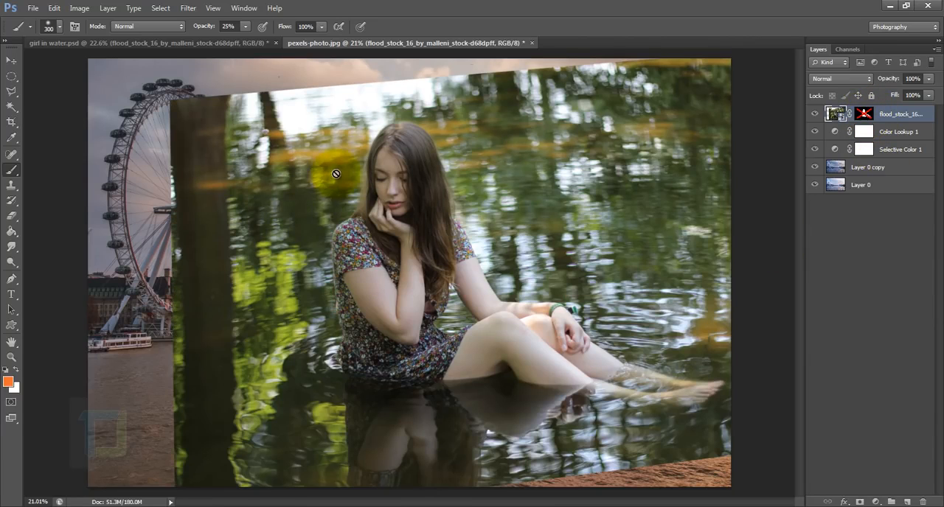
left_click(862, 113, "shift")
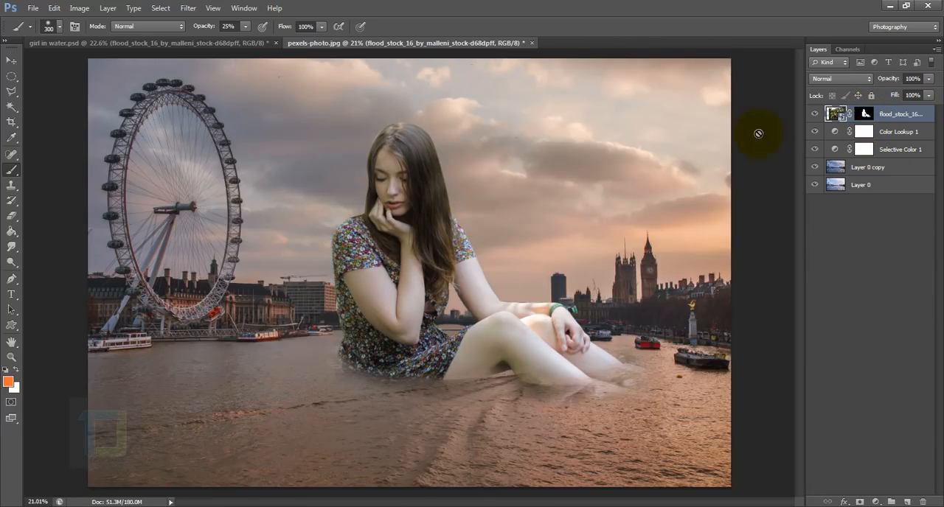
Add a Hue/Saturation adjustment layer above the girl and clip it to her layer.
left_click(874, 502)
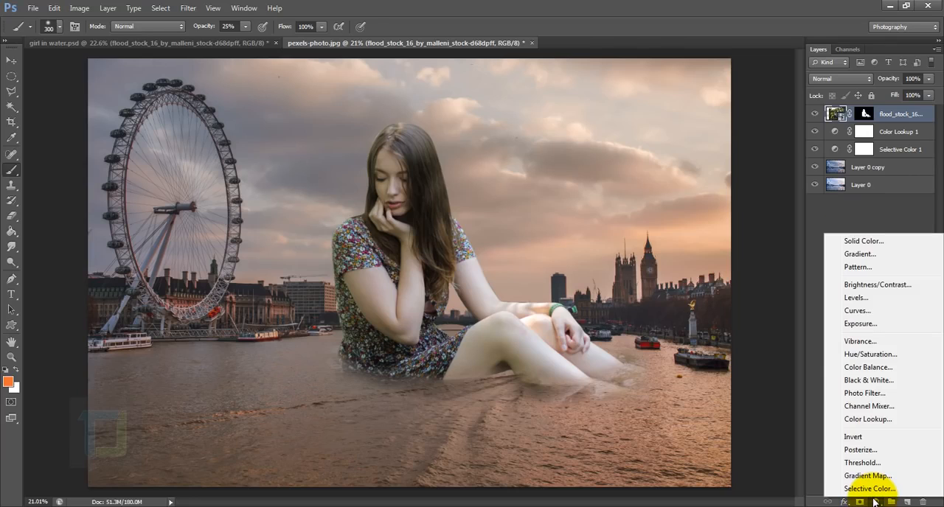
left_click(873, 356)
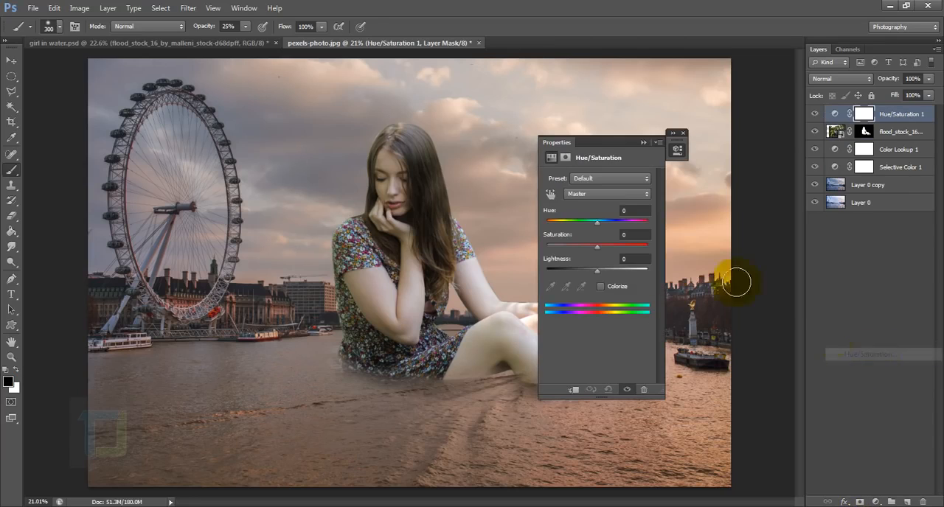
left_click(571, 390)
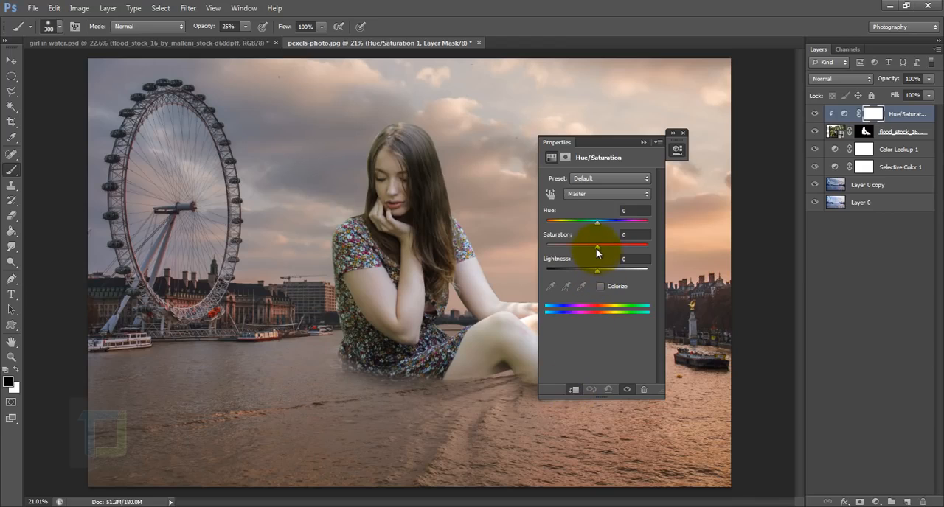
left_click_drag(596, 247, 576, 245)
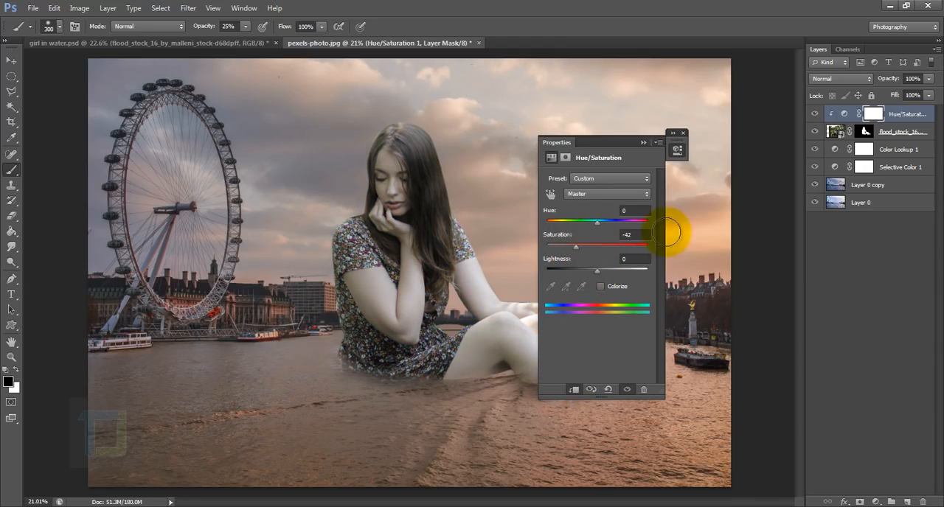
left_click(633, 235)
type("0")
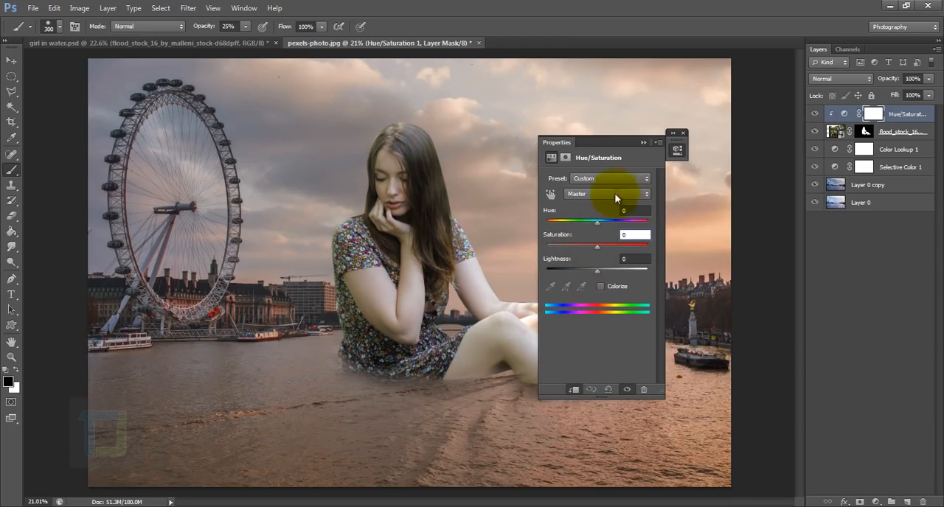
Set the saturation of the Greens to -100 in the clipped Hue/Saturation adjustment.
left_click(595, 193)
left_click(577, 233)
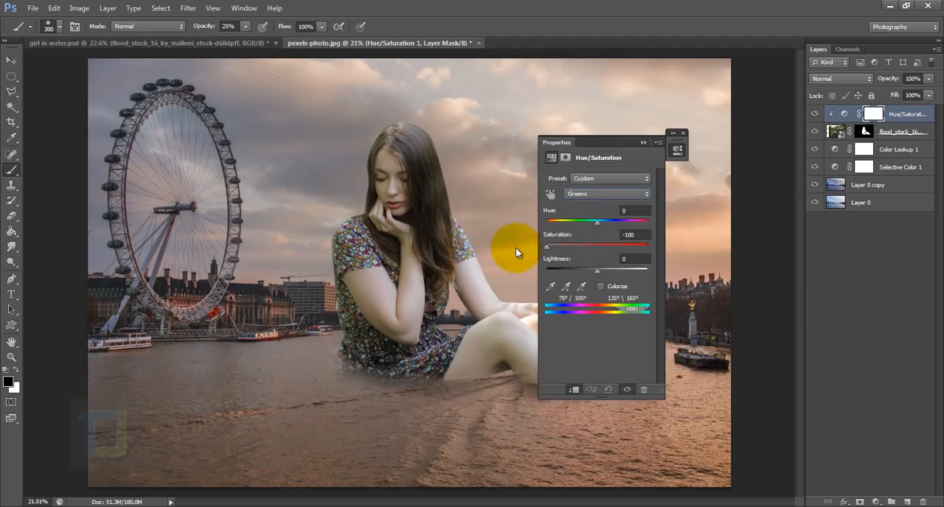
left_click(677, 147)
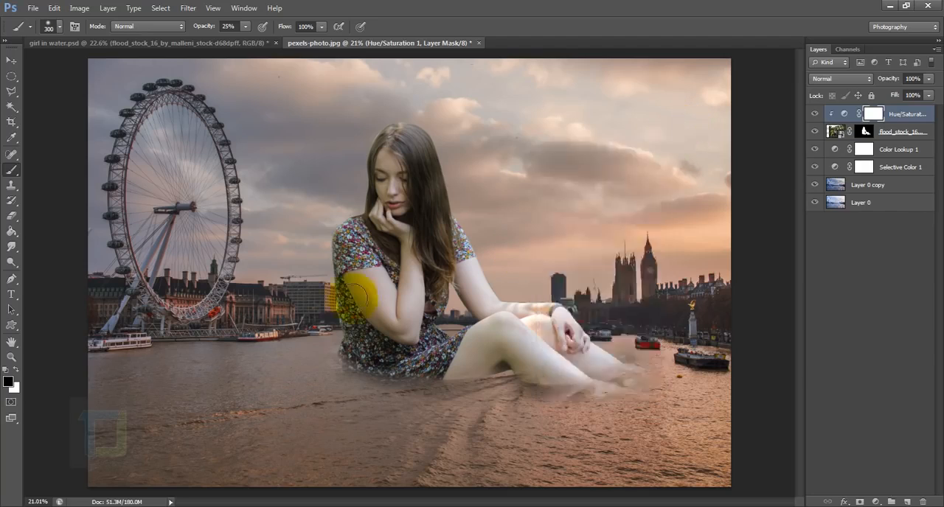
Compare the dress edges with the Hue/Saturation adjustment hidden and shown to check the removal of the green tint.
scroll(348, 310, "up", 5)
scroll(400, 337, "down", 2)
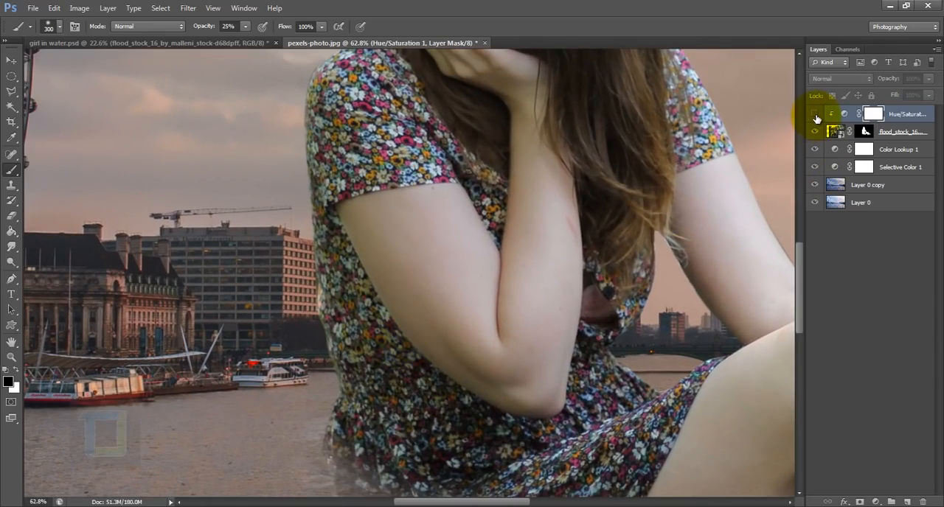
scroll(354, 332, "up", 5)
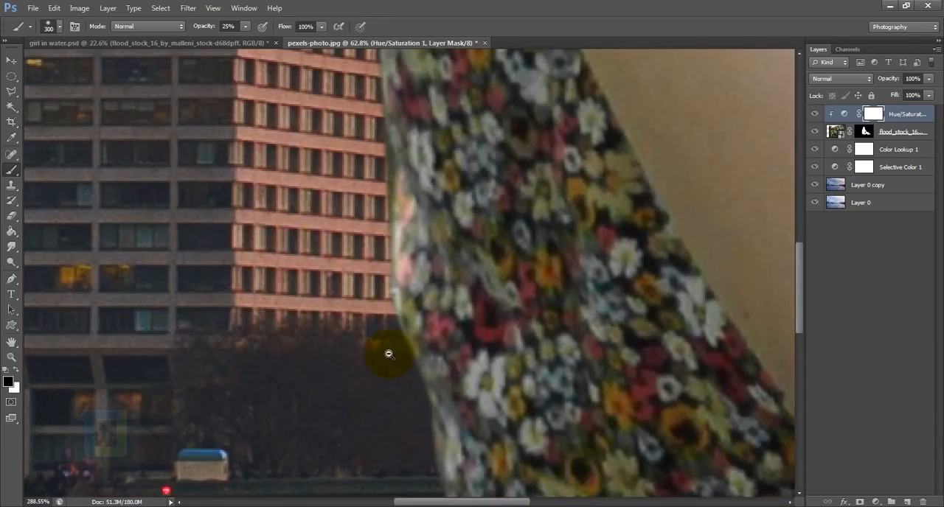
left_click(814, 115)
left_click(814, 115)
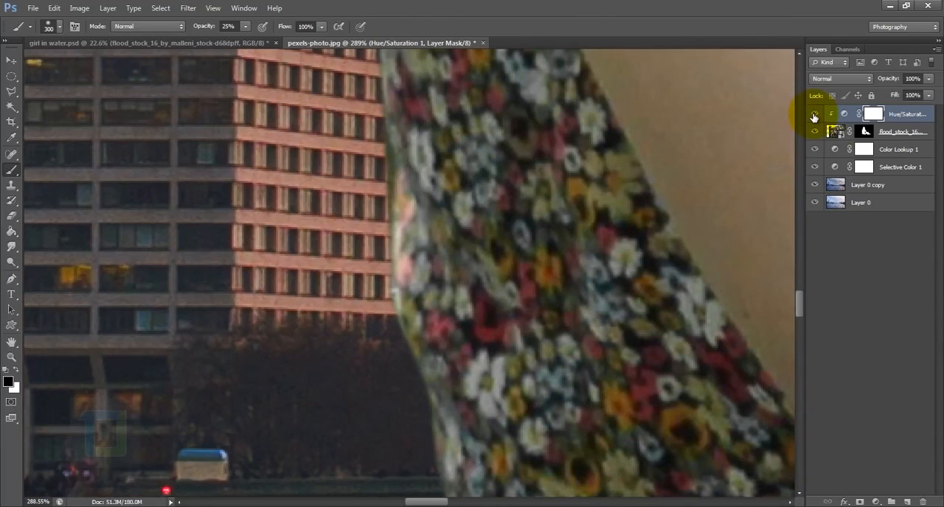
scroll(611, 196, "down", 8)
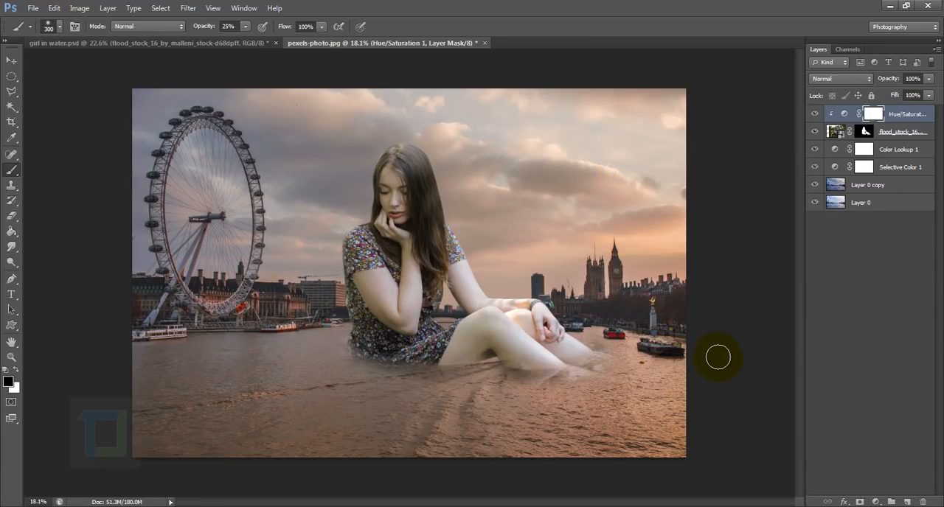
Add a Color Lookup adjustment clipped to the girl layer, using the FallColors.look 3DLUT file.
left_click(875, 502)
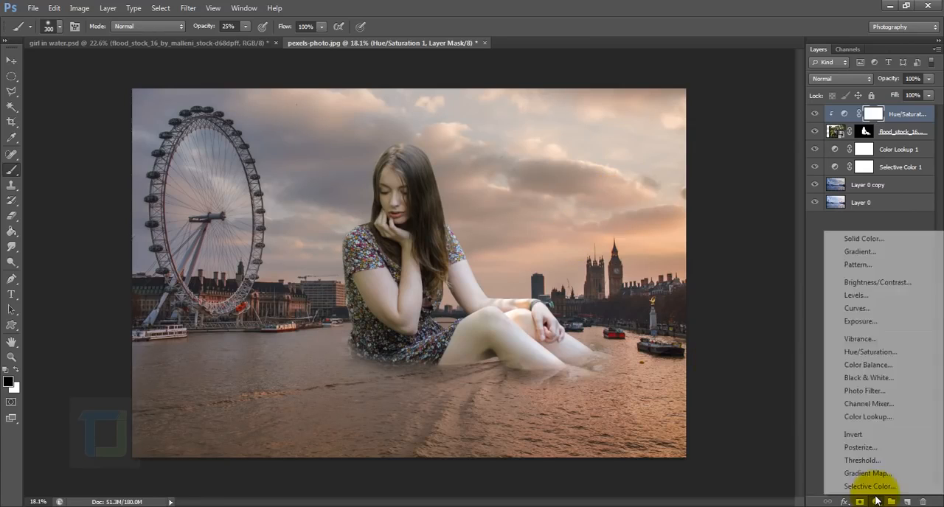
left_click(870, 418)
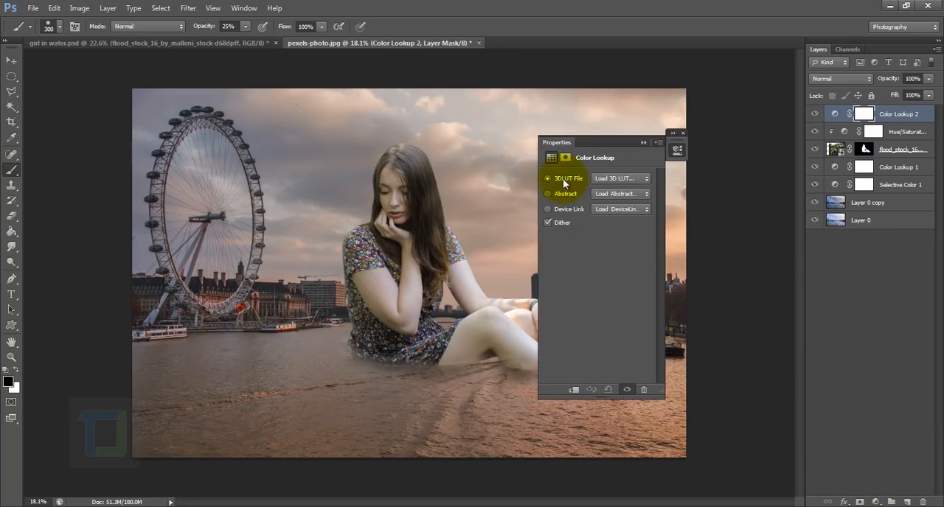
left_click(573, 390)
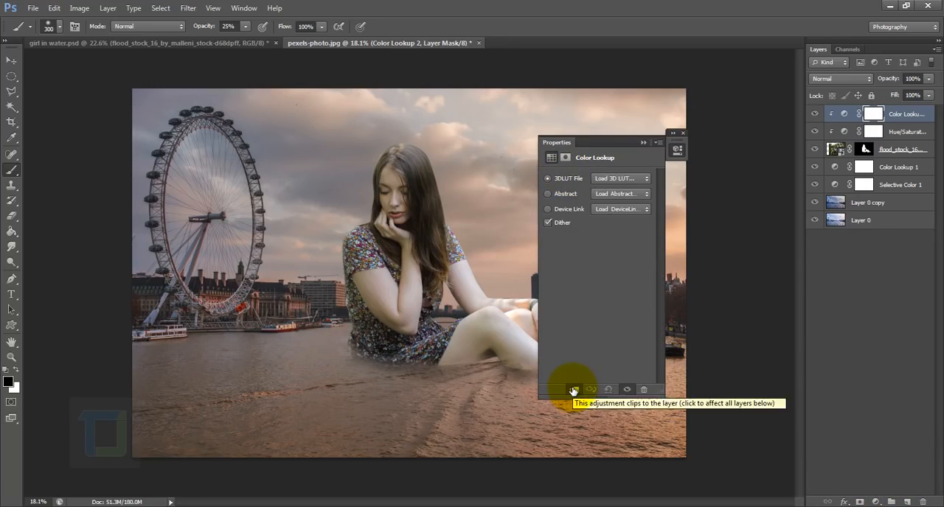
left_click(620, 178)
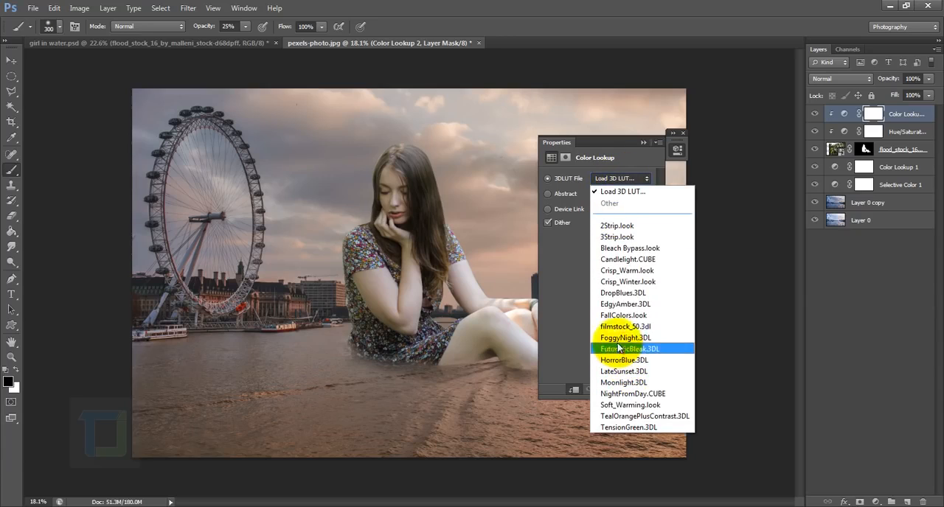
left_click(623, 315)
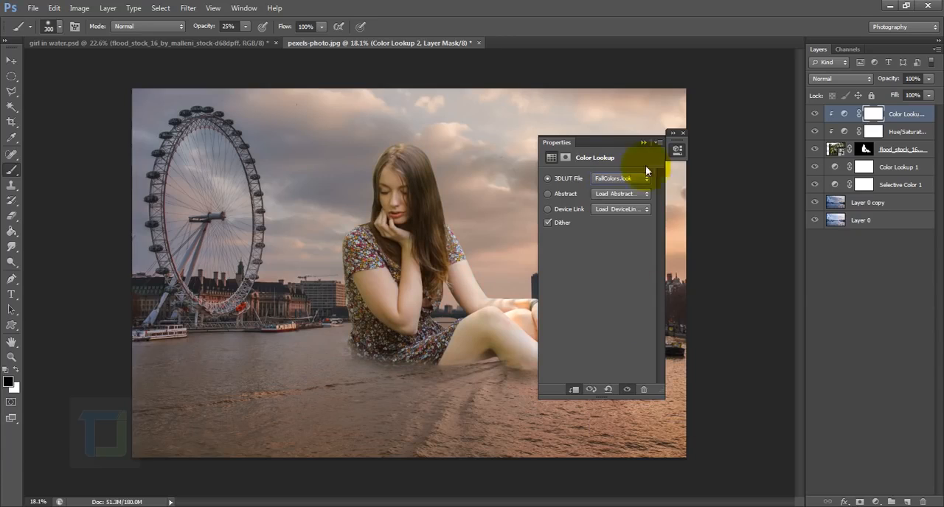
left_click(682, 132)
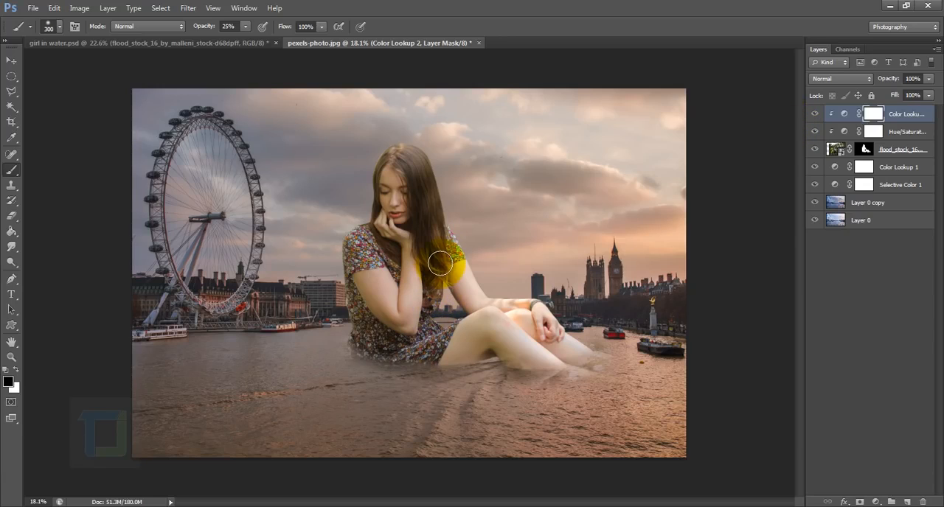
Add a Selective Color adjustment layer at the top of the stack and clip it to the girl layer.
left_click(877, 502)
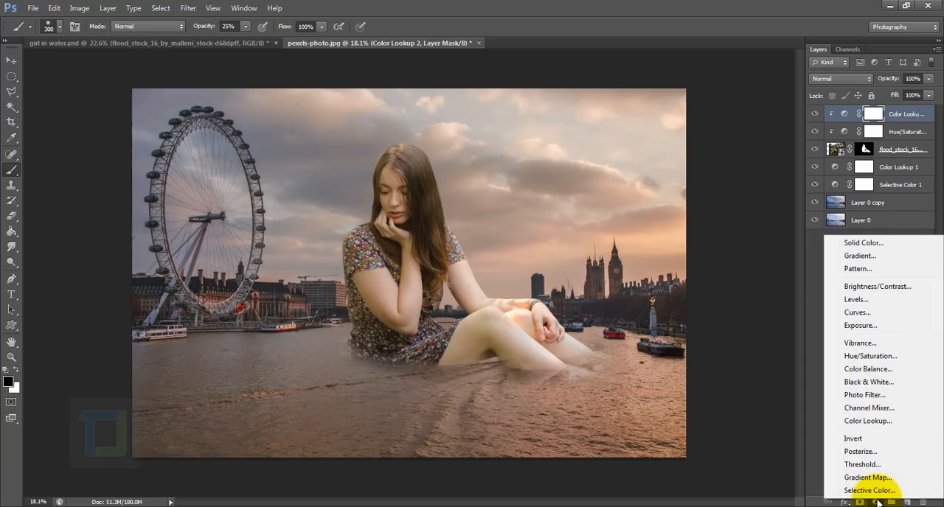
left_click(865, 490)
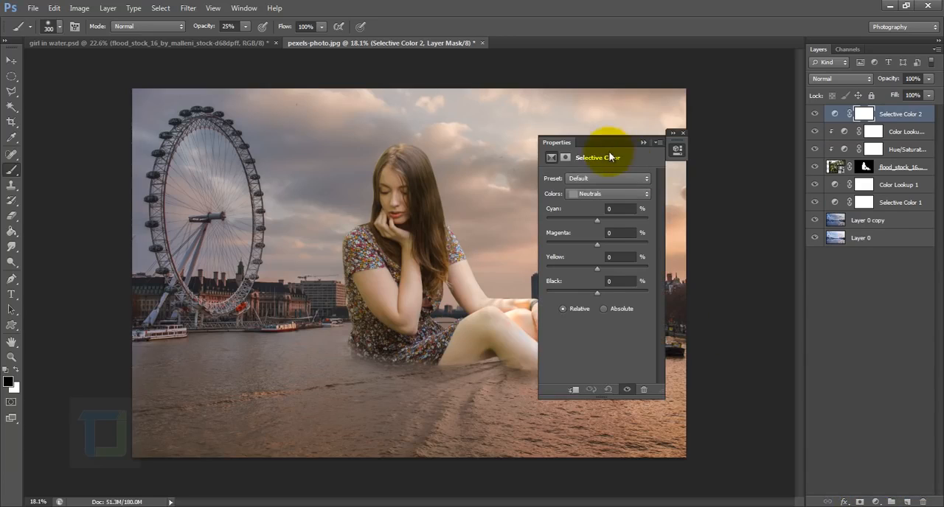
left_click_drag(629, 143, 684, 116)
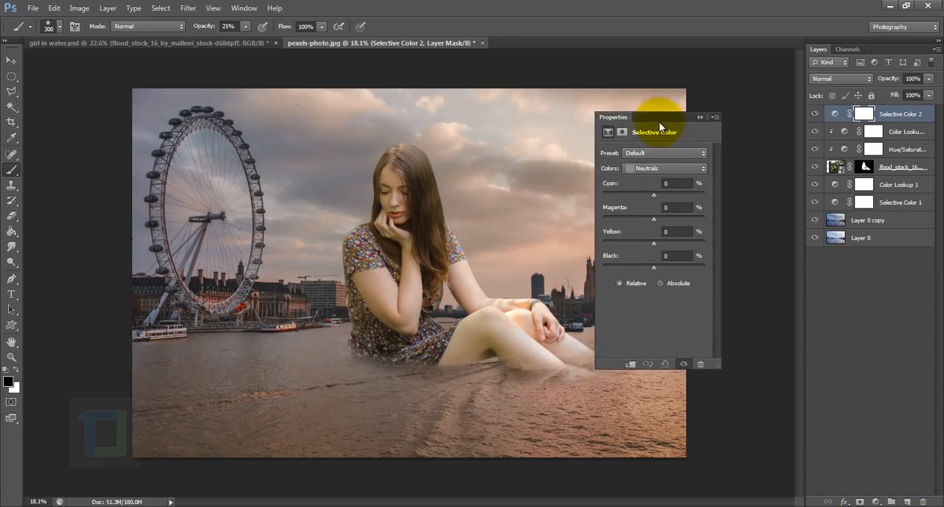
left_click(630, 365)
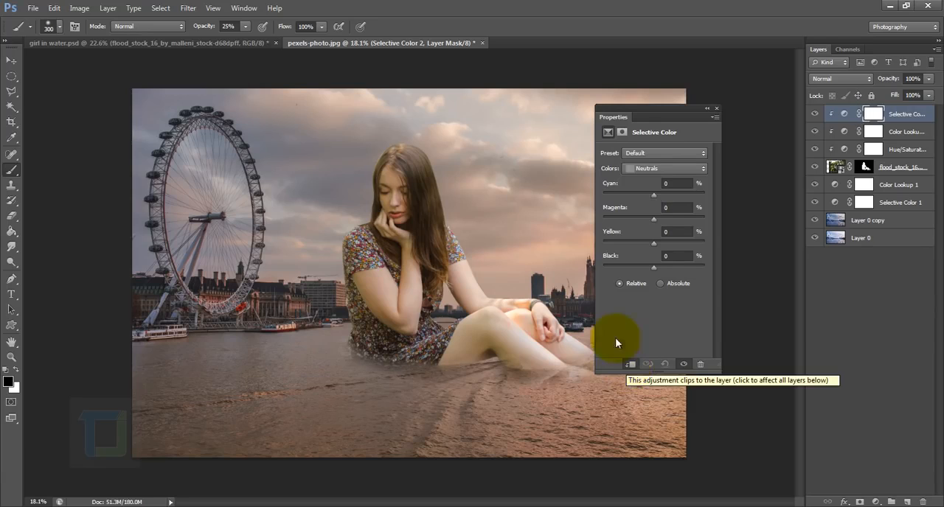
Set the Black value of the Neutrals to -10% in the clipped Selective Color adjustment.
left_click(660, 166)
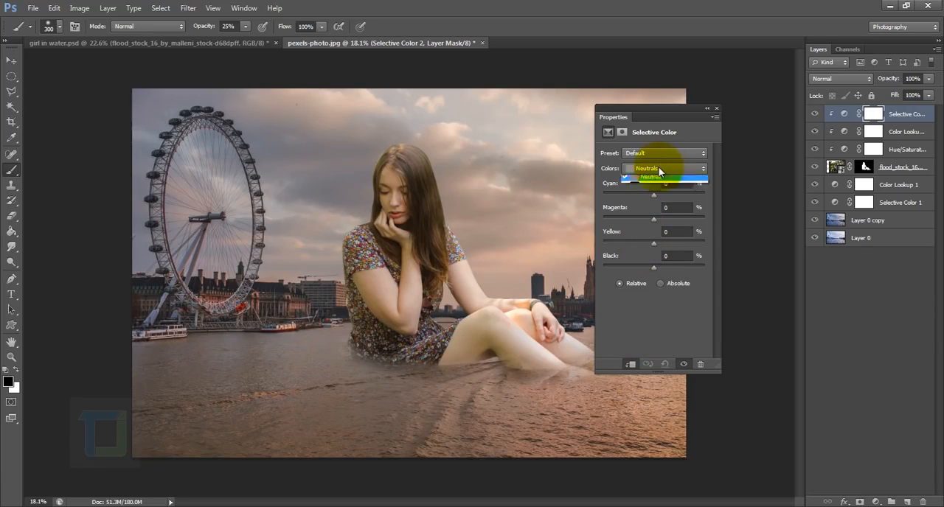
left_click(648, 257)
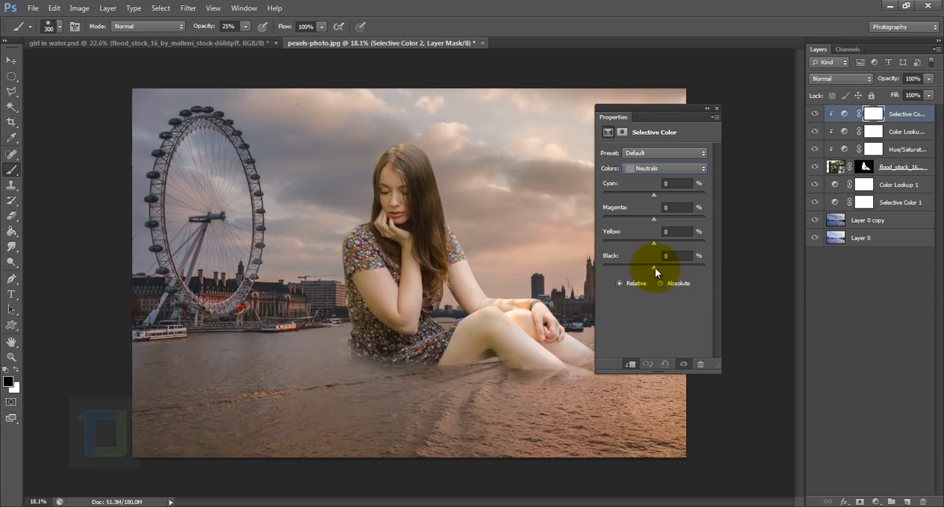
left_click(655, 267)
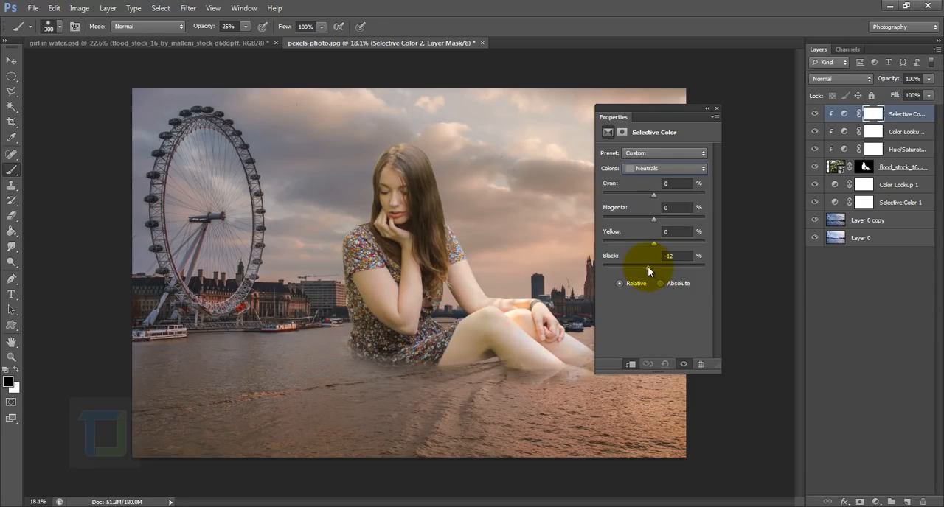
left_click_drag(650, 268, 650, 268)
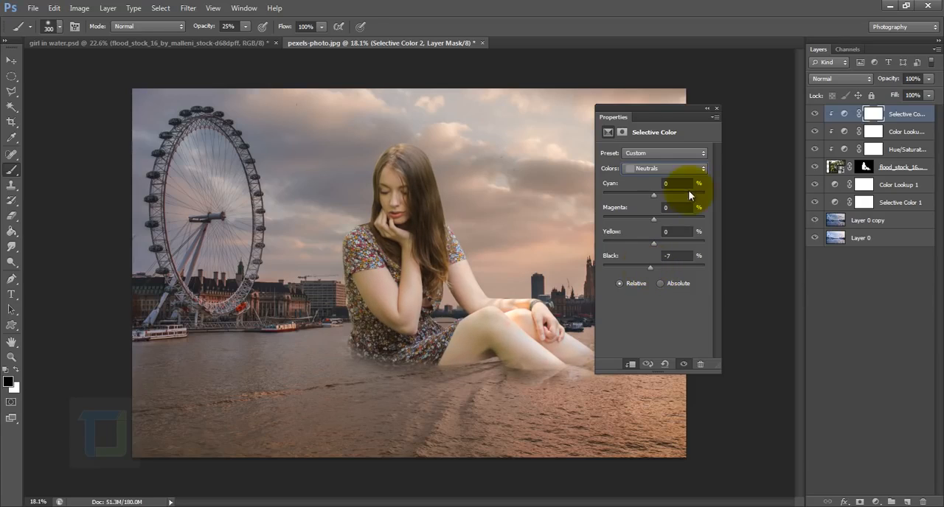
left_click(716, 111)
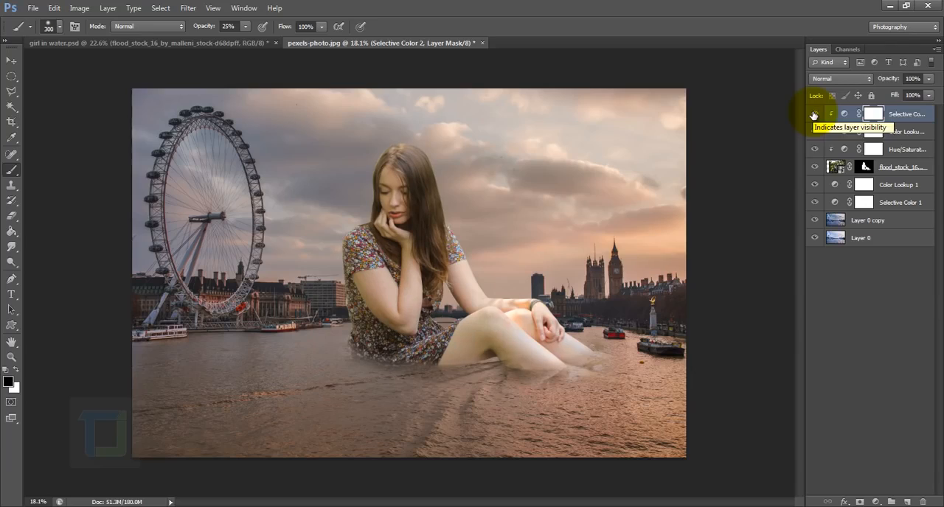
double_click(844, 113)
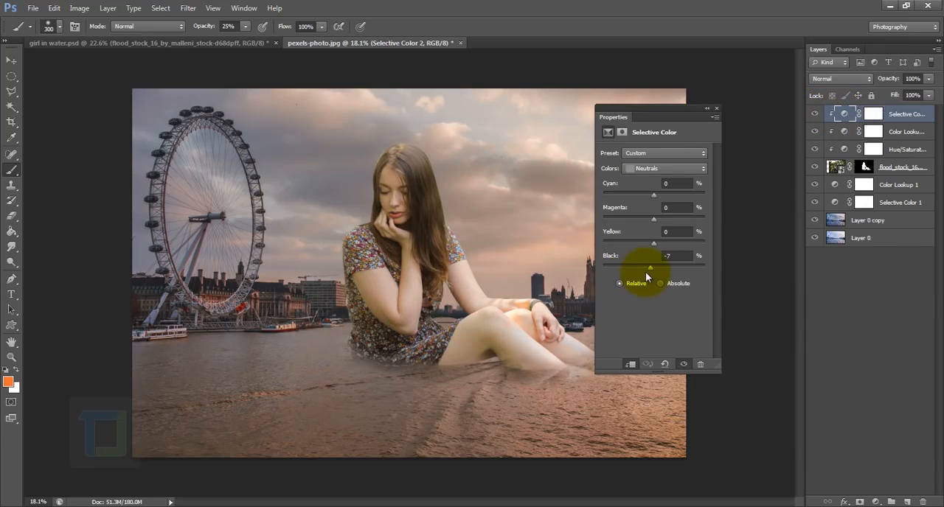
left_click_drag(647, 265, 648, 265)
left_click(716, 112)
Open Refine Mask for the girl layer's mask with the head and hair in close view.
left_click_drag(434, 196, 493, 264)
left_click_drag(440, 173, 455, 221)
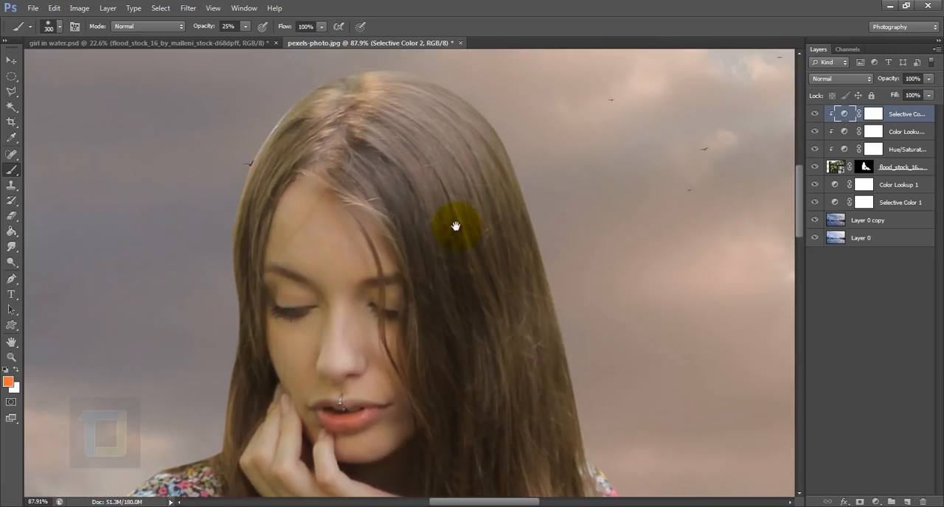
left_click_drag(540, 430, 538, 403)
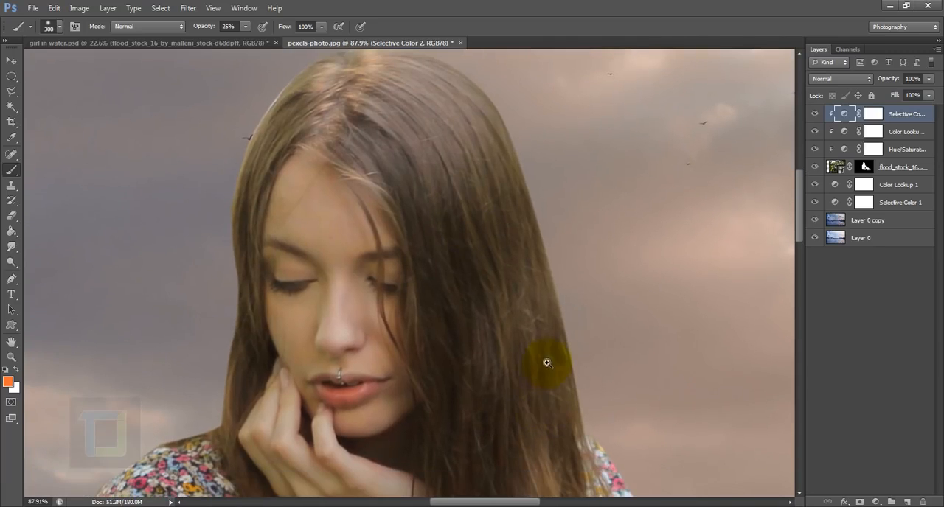
left_click_drag(505, 350, 502, 347)
left_click(864, 168)
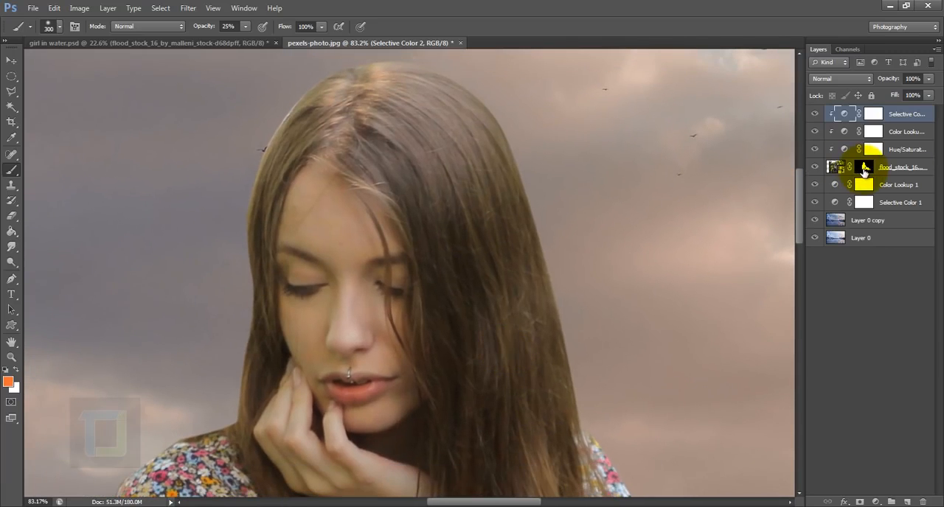
right_click(864, 168)
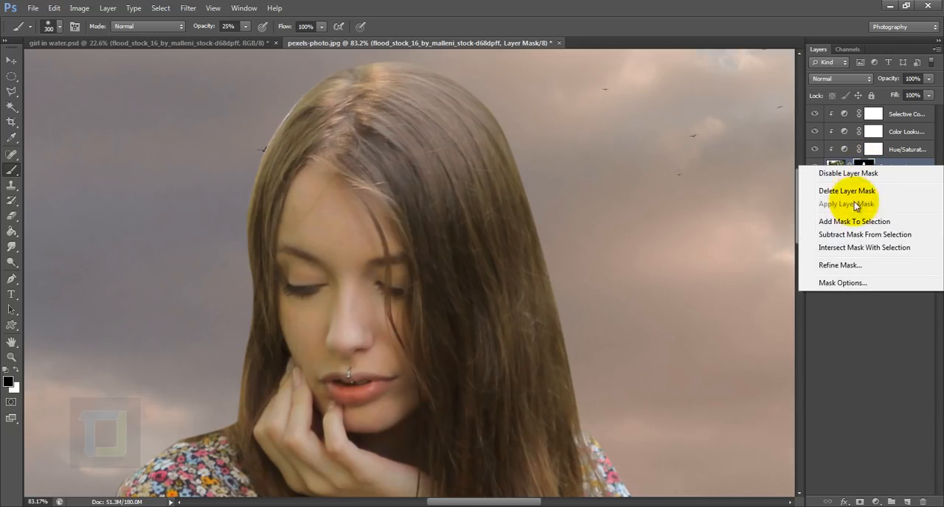
left_click(838, 268)
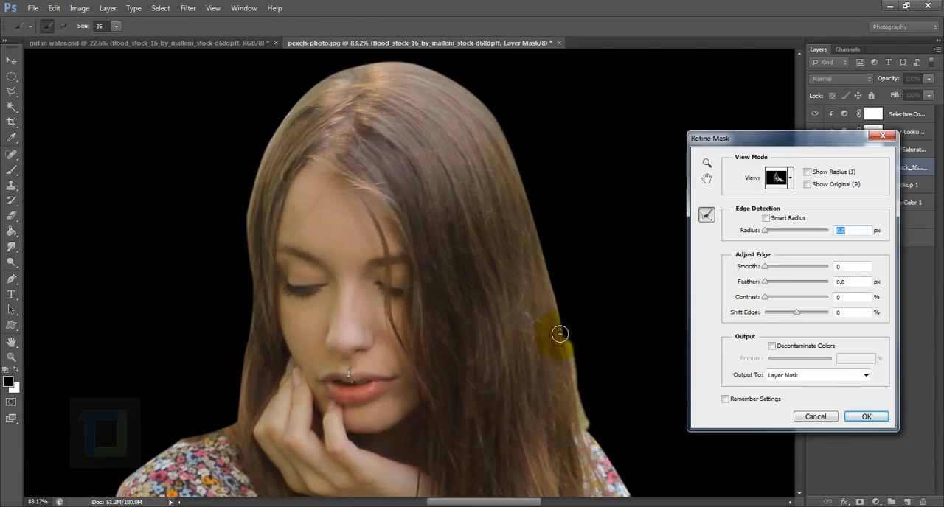
Brush along the girl's hair outline with the Refine Radius tool at size 35 and output the result to the layer mask.
left_click_drag(557, 297, 546, 274)
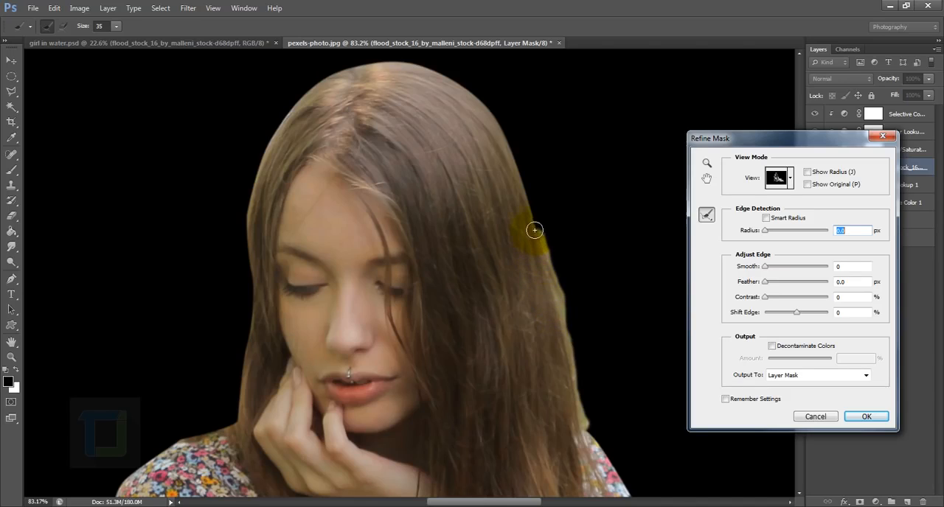
mouse_move(535, 230)
left_mouse_down()
mouse_move(499, 132)
mouse_move(463, 88)
mouse_move(400, 63)
mouse_move(345, 69)
mouse_move(302, 95)
mouse_move(275, 138)
mouse_move(247, 229)
mouse_move(253, 318)
mouse_move(242, 383)
mouse_move(310, 347)
left_mouse_up()
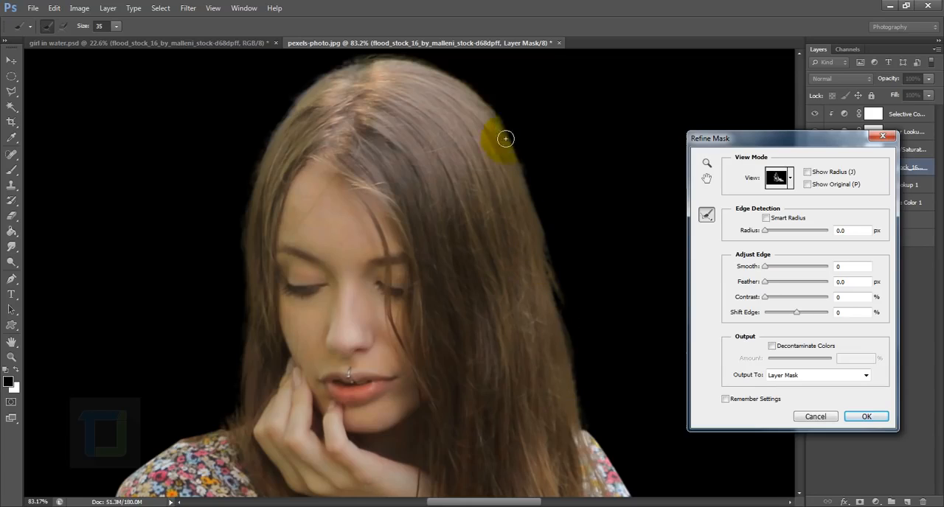
left_click(863, 417)
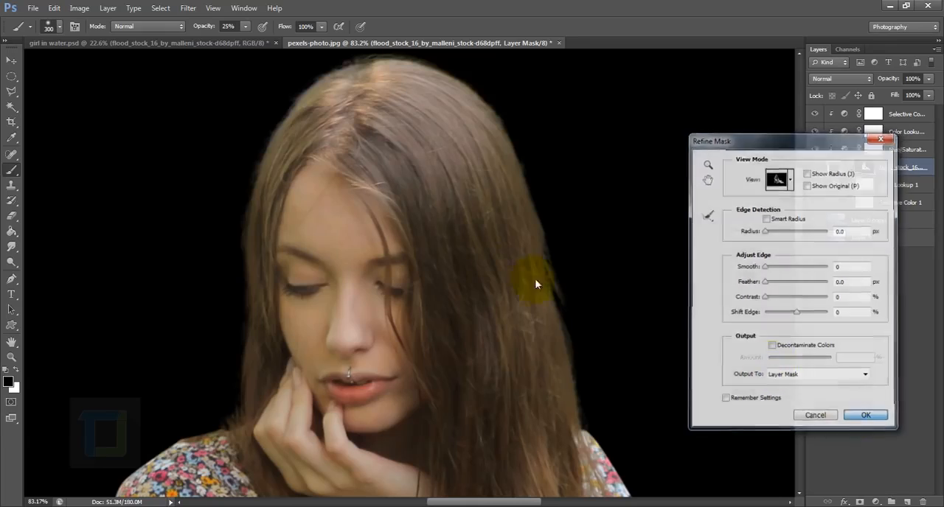
scroll(480, 273, "down", 5)
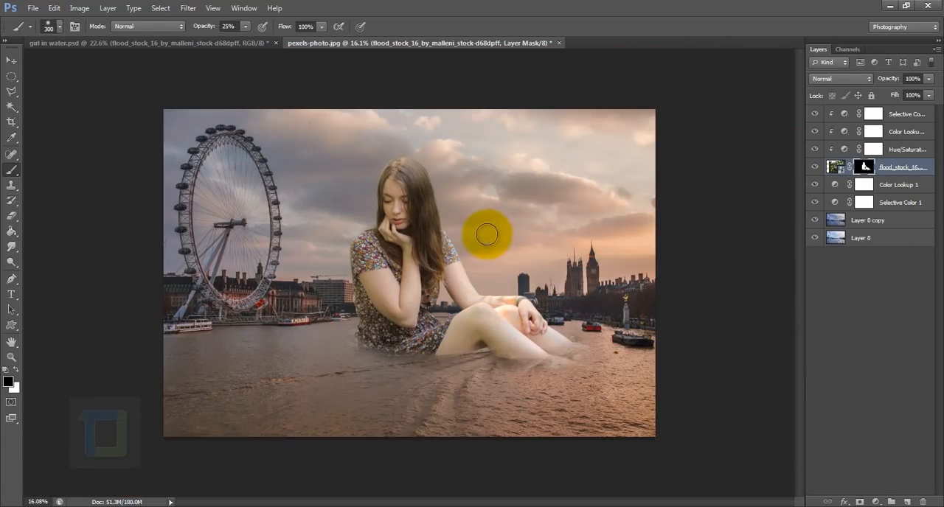
scroll(464, 232, "up", 1)
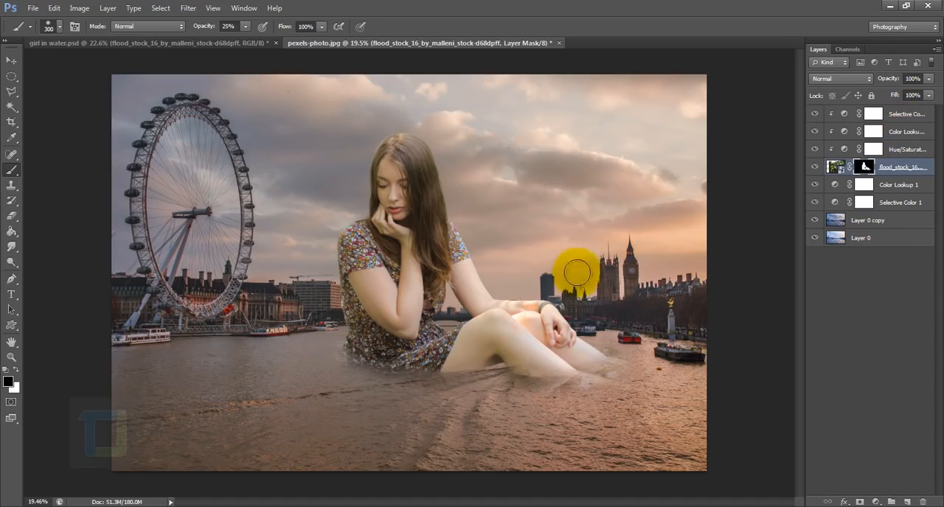
left_click_drag(578, 280, 588, 283)
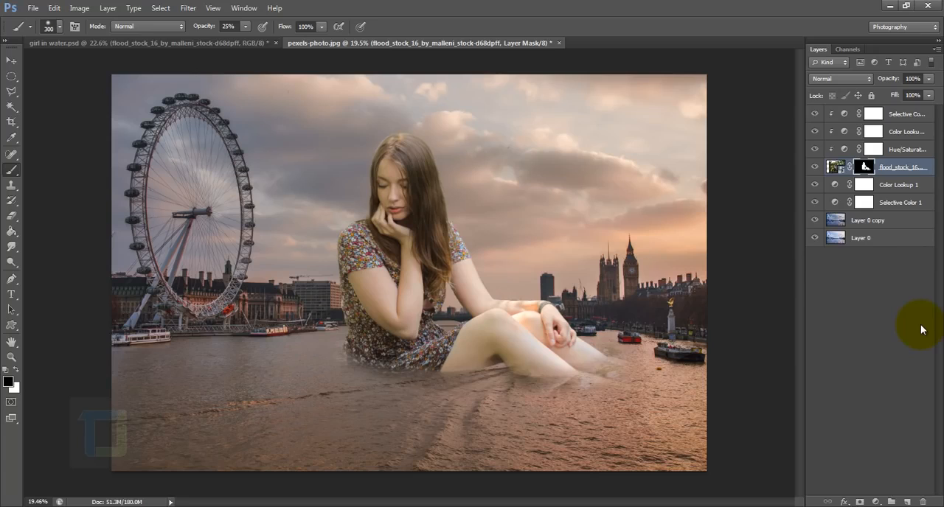
Create a new layer directly below the girl layer and rename it "shadows".
left_click(907, 501)
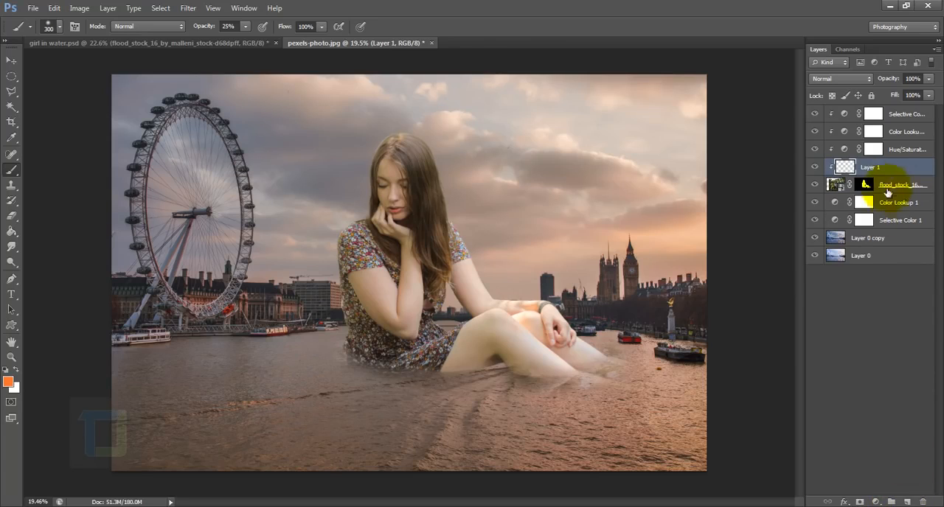
left_click_drag(863, 167, 887, 201)
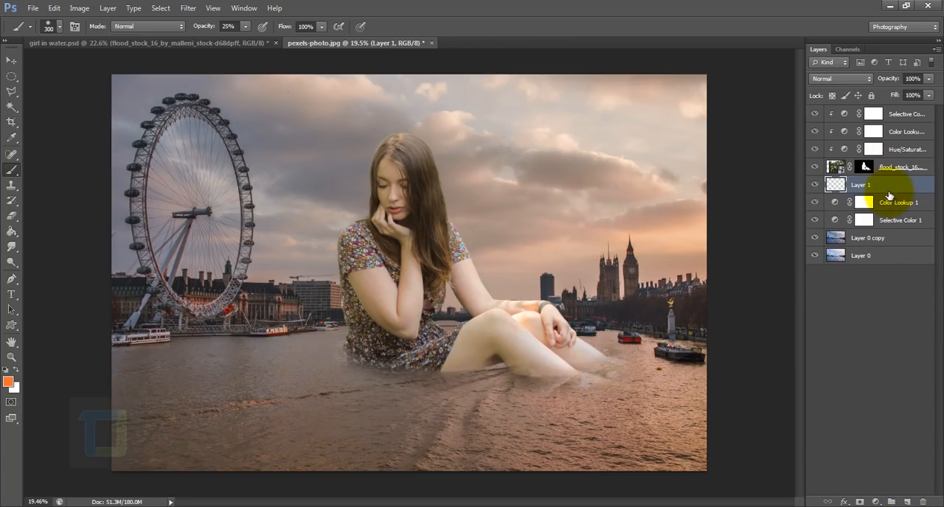
left_click(863, 184)
type("shadows")
key("Return")
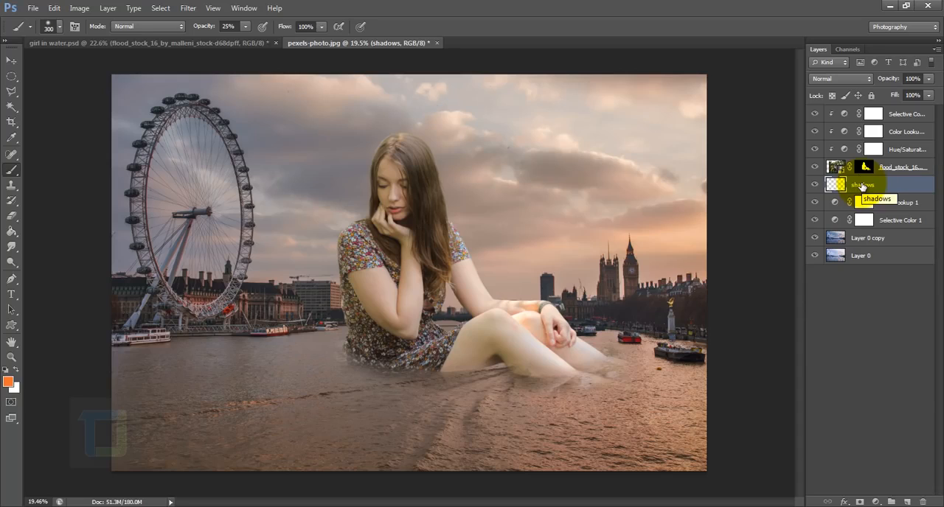
Outline a four-sided shadow area with the Polygonal Lasso, widening from the girl's waterline down past the photo's lower edge.
left_click(10, 92)
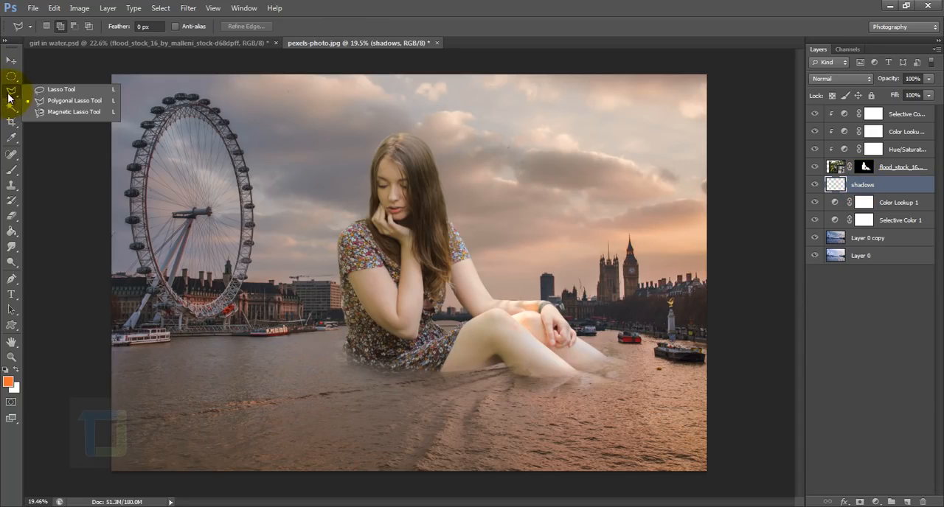
left_click(73, 101)
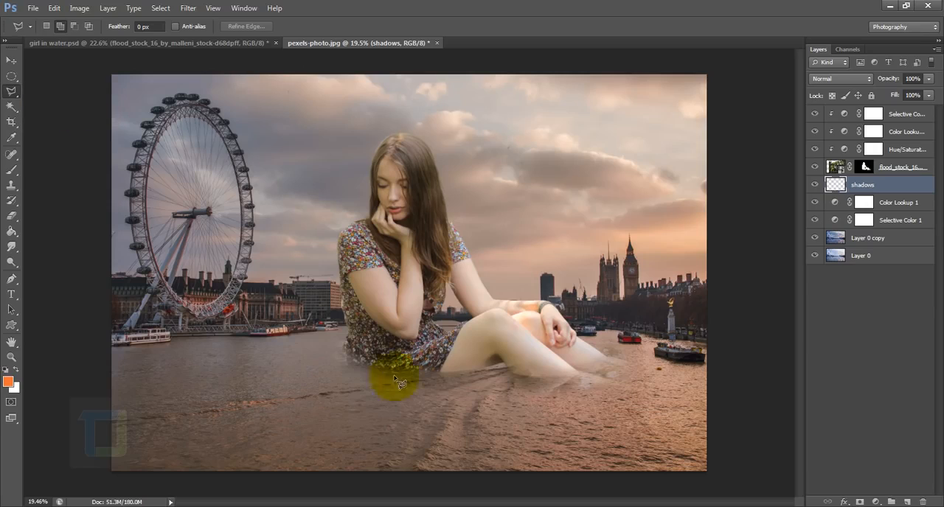
left_click(341, 356)
left_click(71, 485)
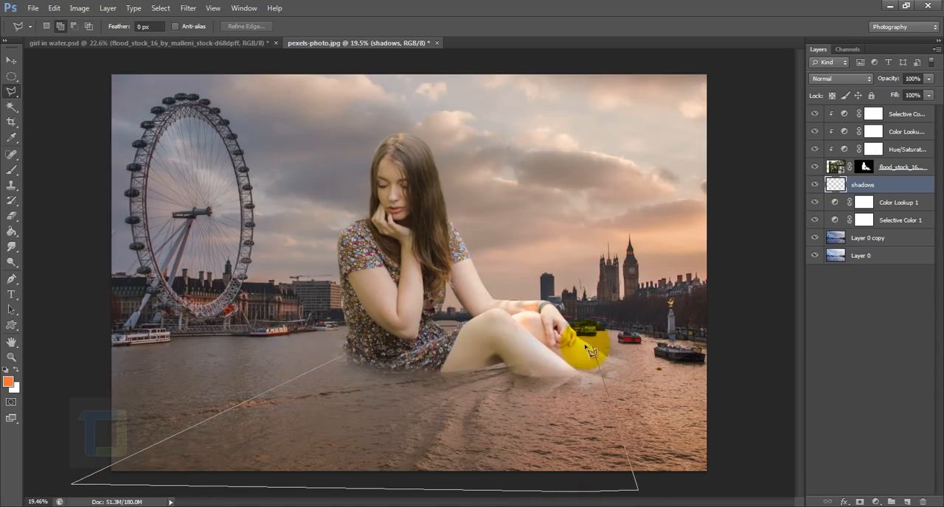
left_click(532, 494)
left_click(576, 486)
left_click(605, 492)
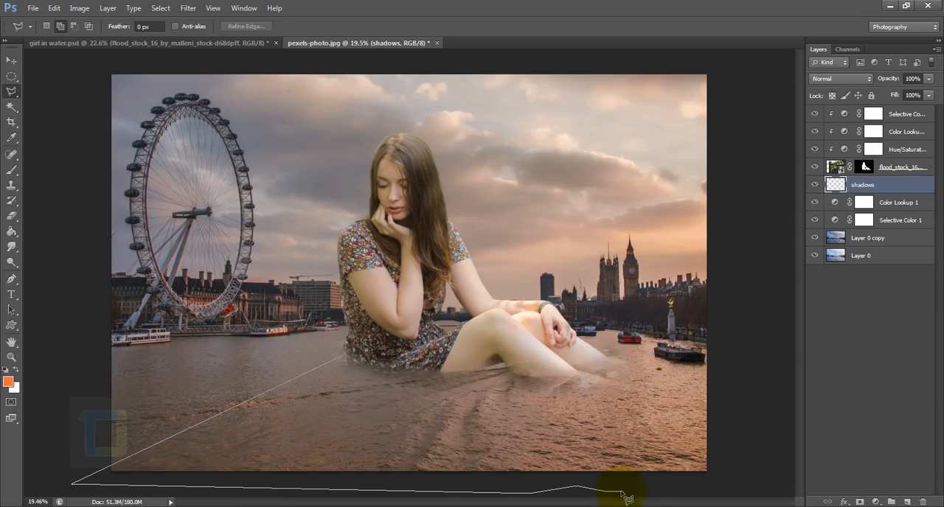
left_click(640, 492)
left_click(608, 362)
left_click(343, 355)
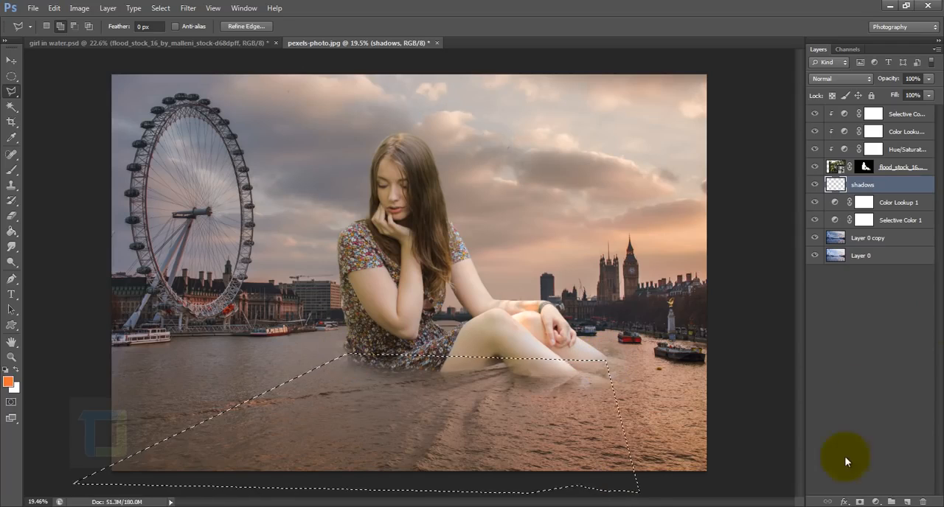
Fill the selected shadow area with black on the shadows layer using the Paint Bucket, and clear the selection.
left_click(15, 235)
left_click(60, 240)
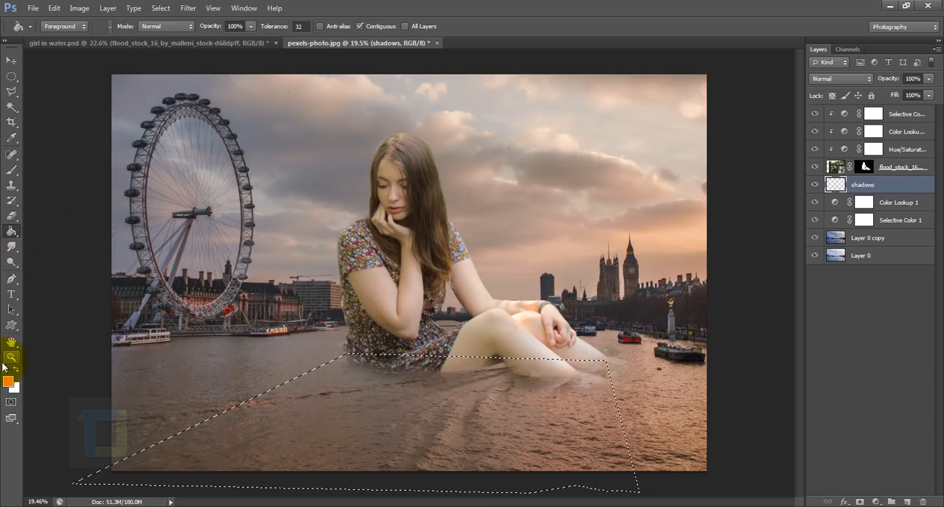
left_click(7, 370)
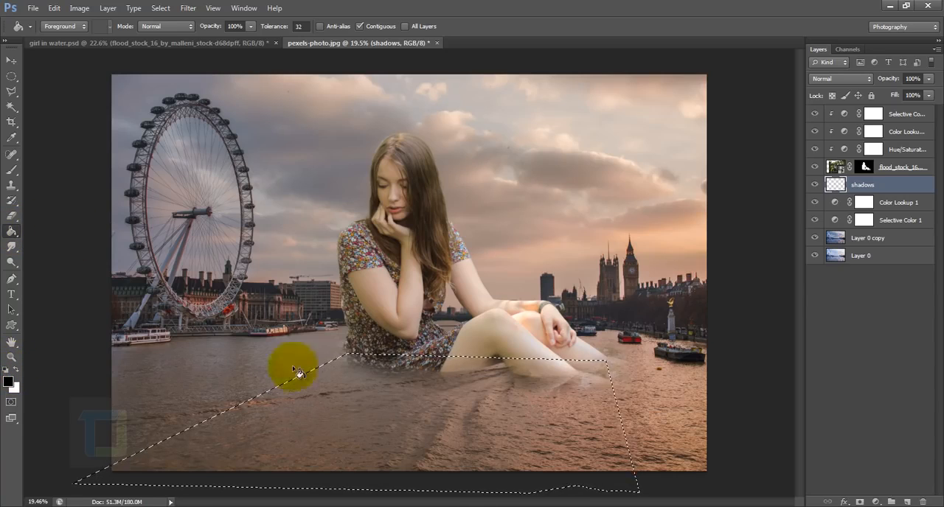
left_click(364, 418)
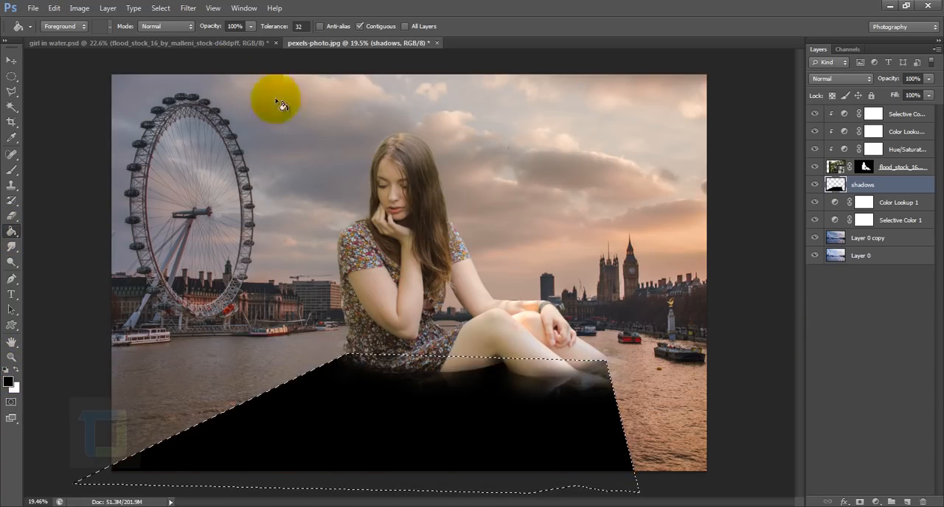
left_click(189, 8)
mouse_move(159, 11)
left_click(172, 31)
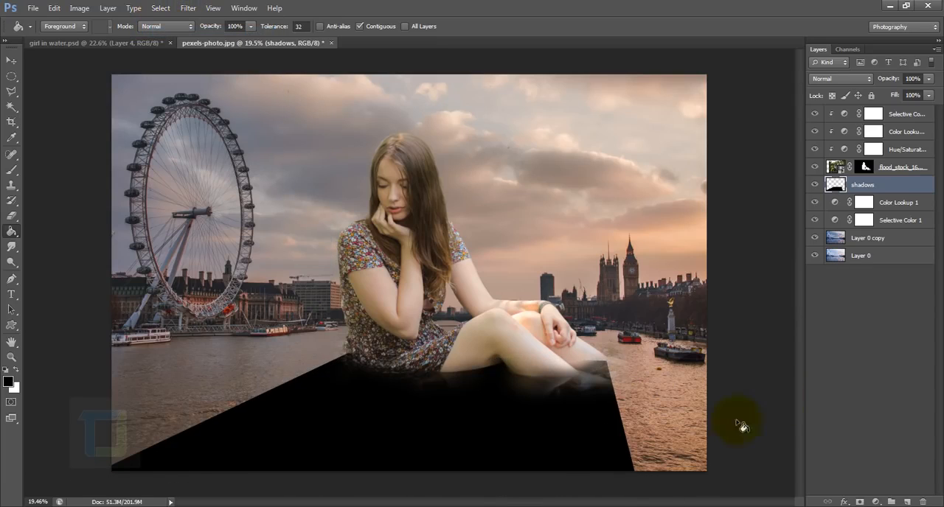
Lower the shadows layer's opacity to 54% and convert the layer to a smart object.
left_click(929, 78)
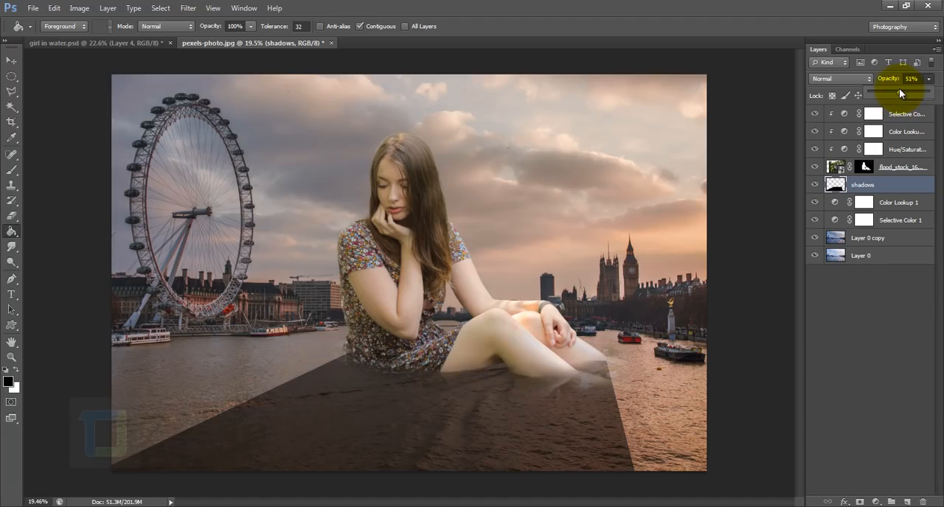
left_click_drag(899, 88, 901, 88)
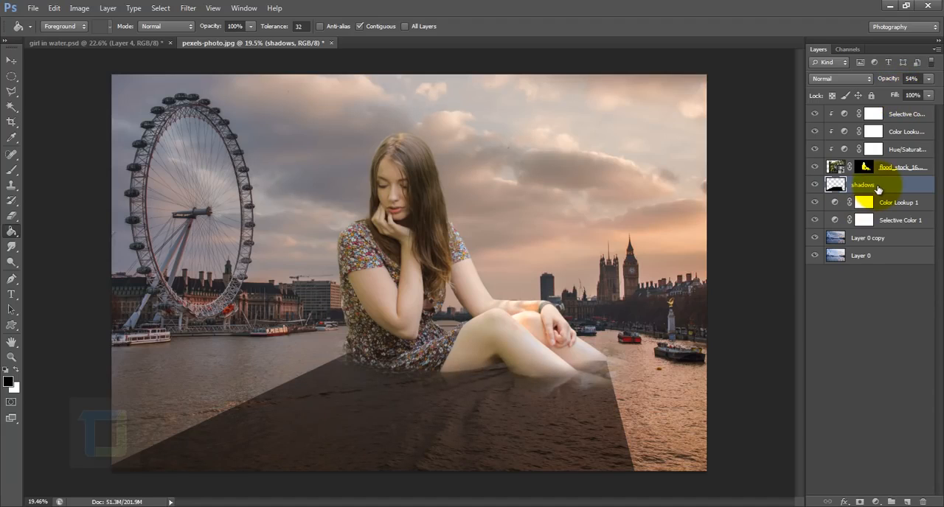
right_click(877, 186)
left_click(813, 150)
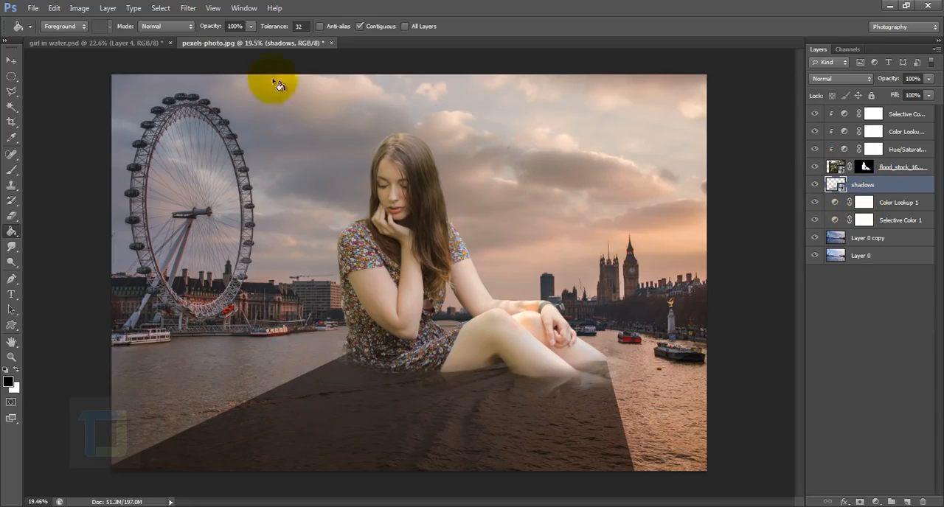
Soften the shadow's edges with a Gaussian Blur of 49.7 pixels.
left_click(188, 8)
mouse_move(243, 127)
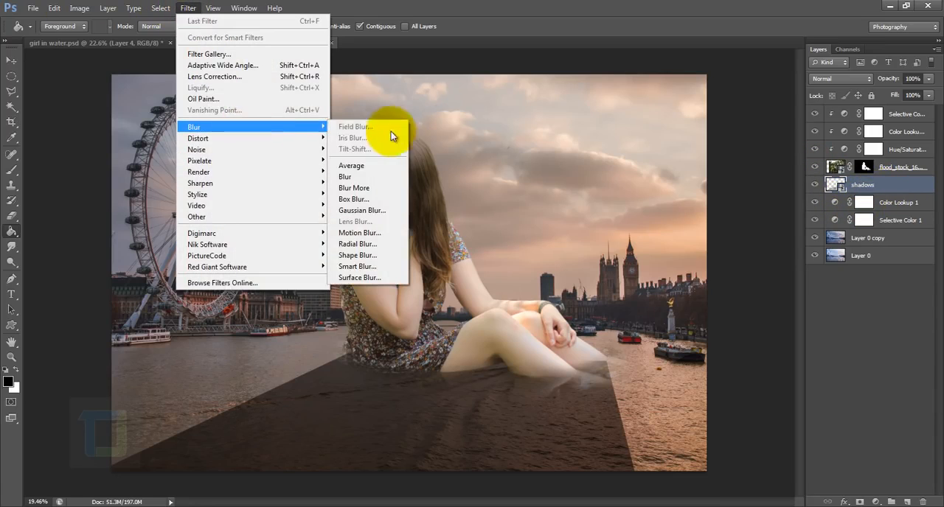
left_click(361, 210)
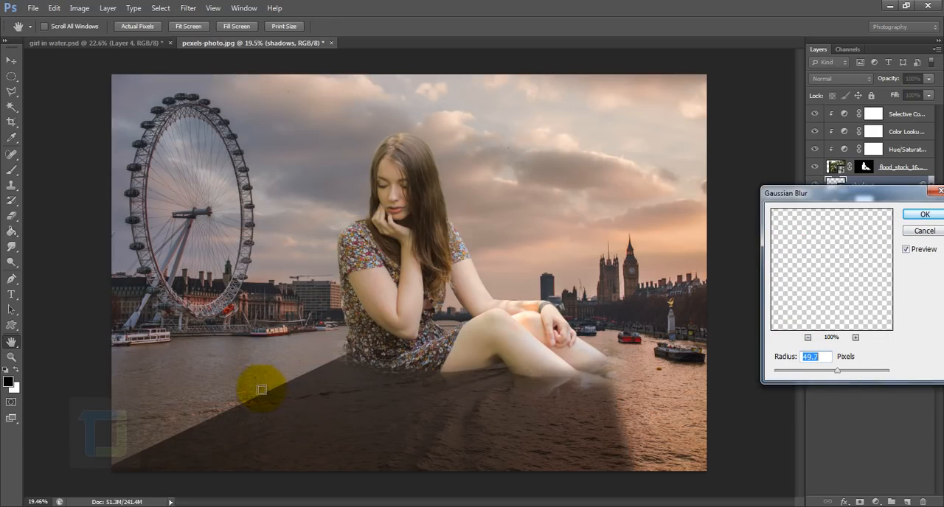
left_click(923, 213)
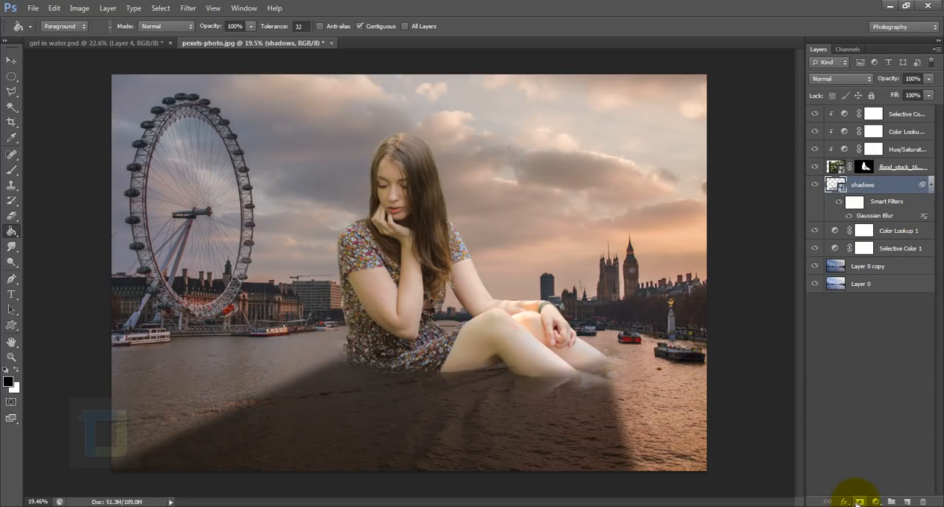
Add a layer mask to the shadows layer and fade the shadow's lower part and sides with a 1400 px black brush at 100% opacity.
left_click(859, 501)
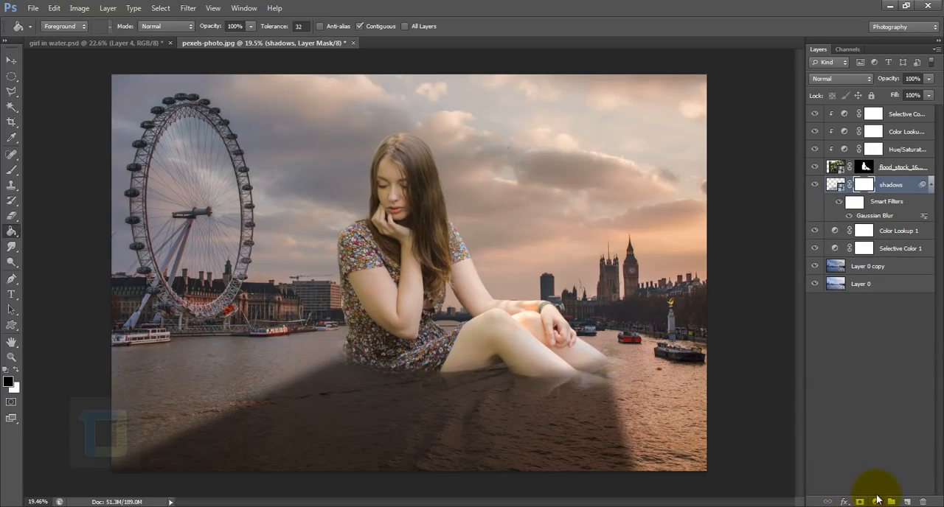
left_click(12, 170)
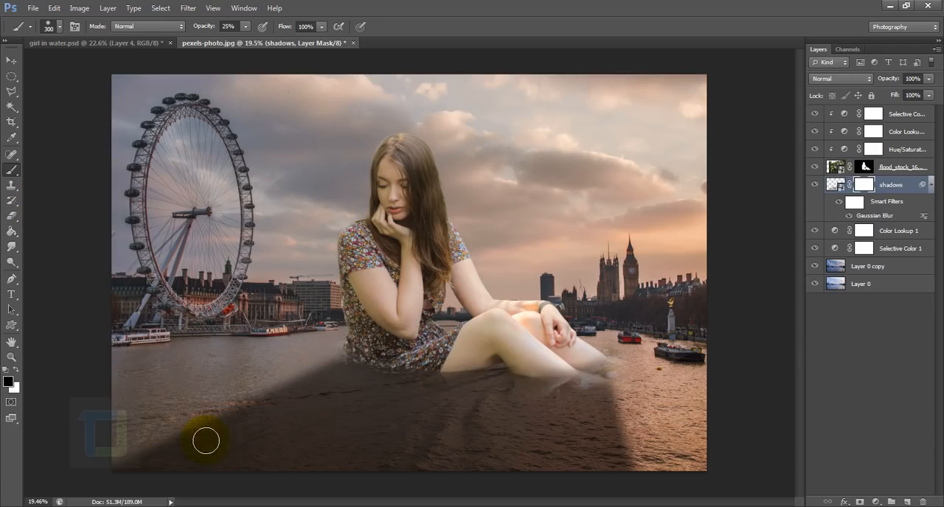
key("bracketright")
key("bracketright")
key("bracketright")
key("bracketright")
key("bracketright")
key("bracketright")
key("bracketright")
key("bracketright")
key("bracketright")
scroll(303, 418, "down", 3)
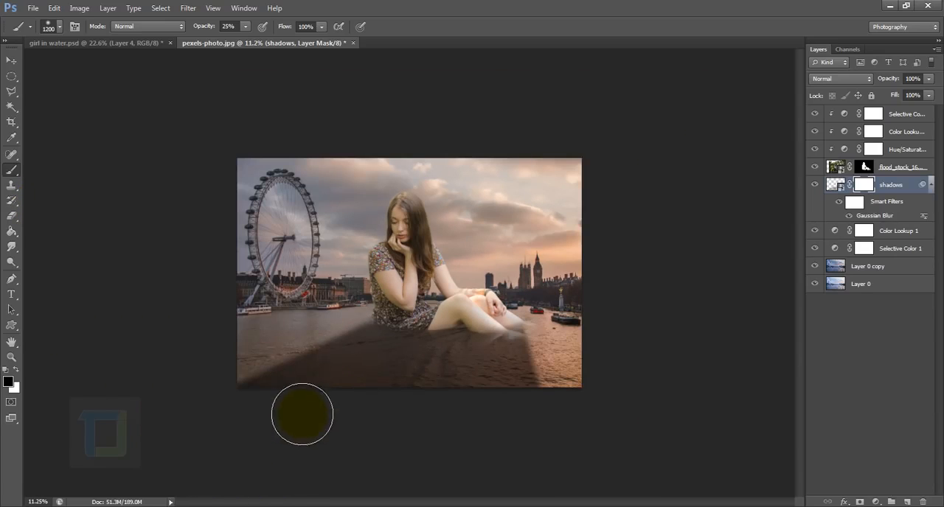
scroll(294, 410, "up", 1)
key("bracketright")
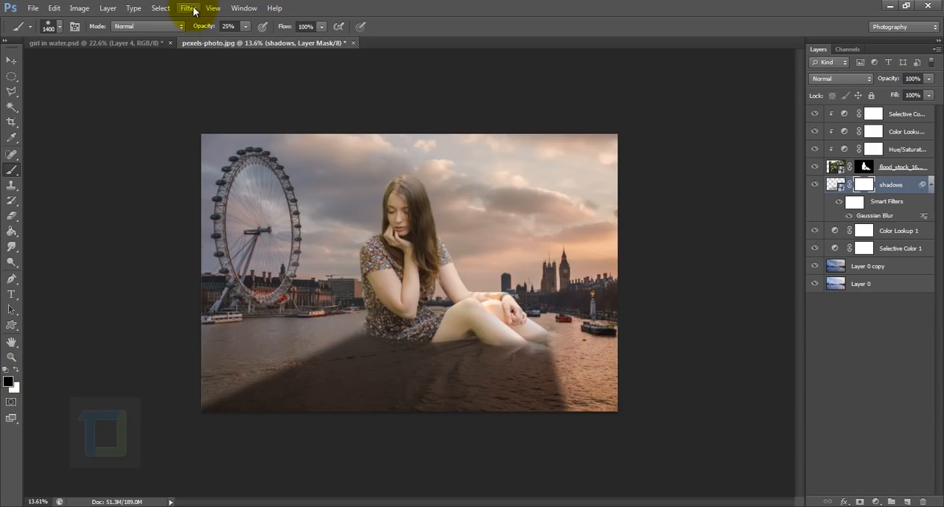
left_click_drag(194, 29, 320, 28)
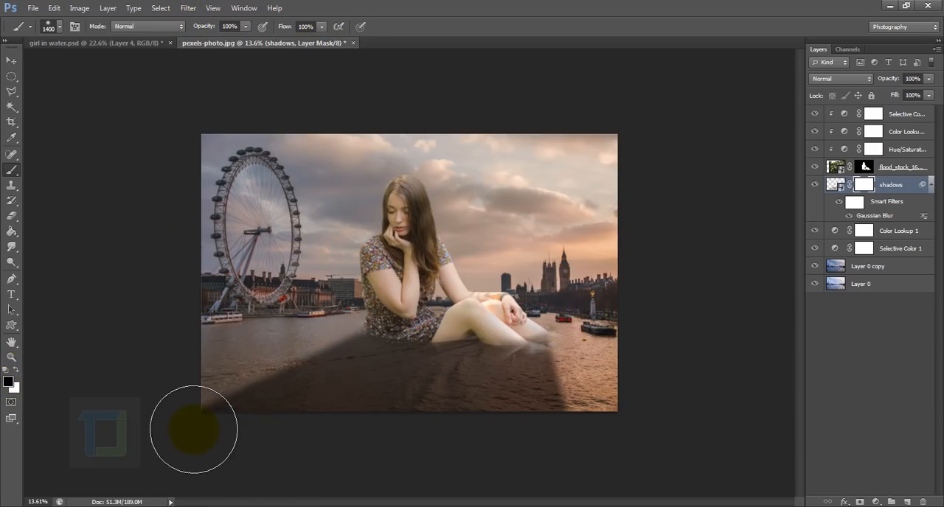
left_click_drag(193, 429, 451, 429)
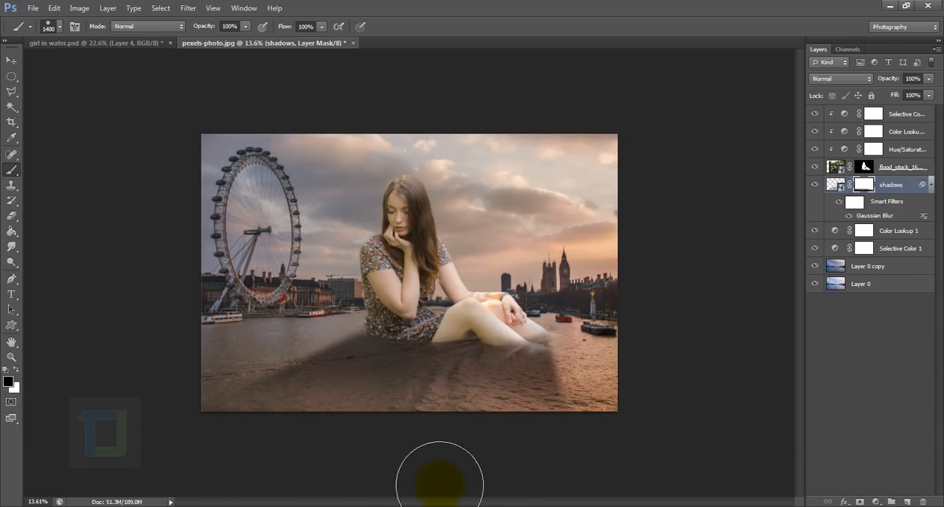
key("ctrl+plus")
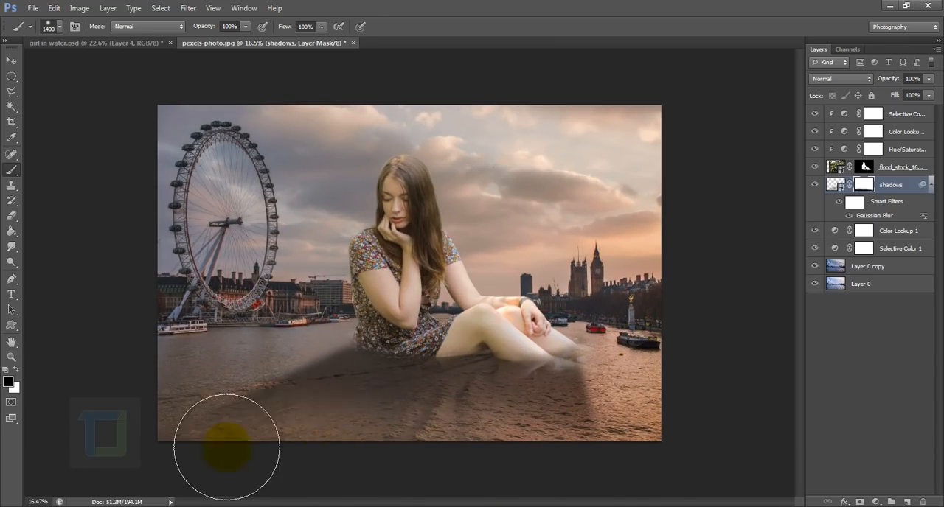
left_click_drag(226, 447, 482, 428)
left_click(336, 299)
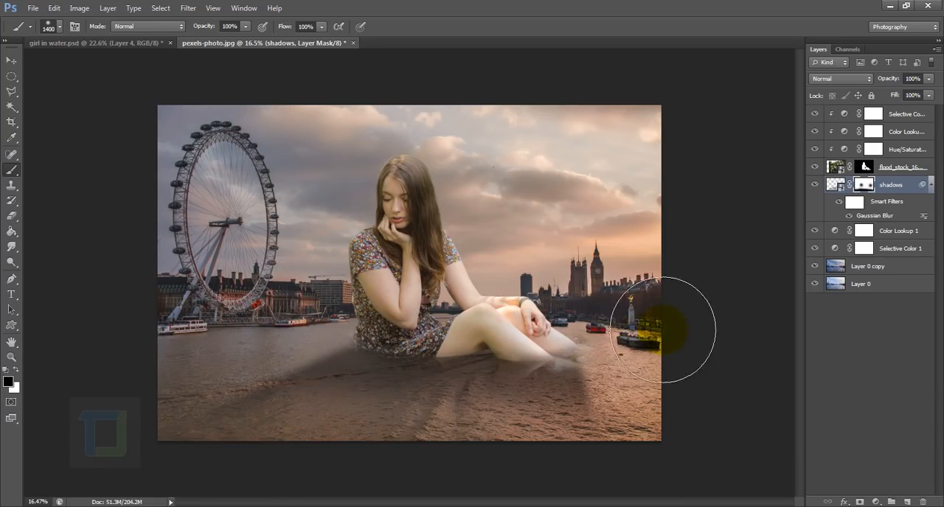
Reduce the shadows layer's opacity to 68% and compare the image with the shadow hidden and shown.
left_click_drag(891, 79, 870, 84)
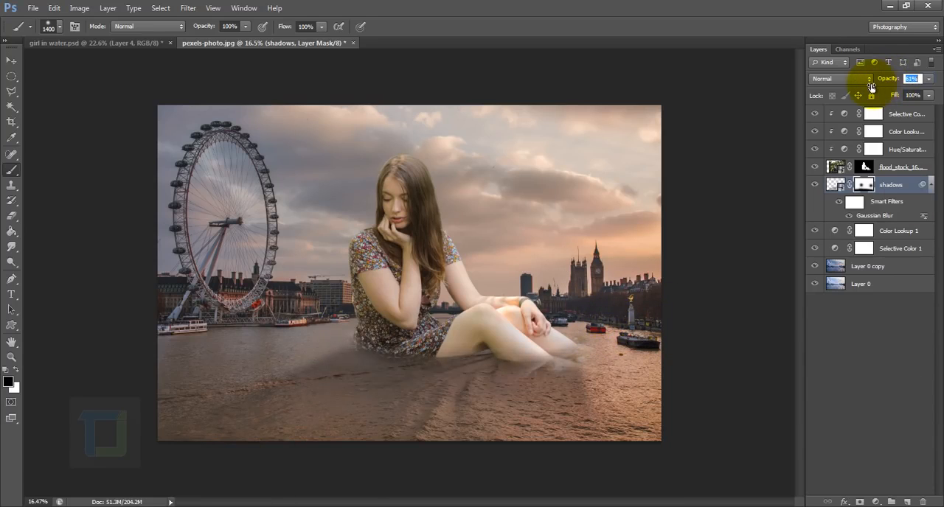
left_click(865, 187)
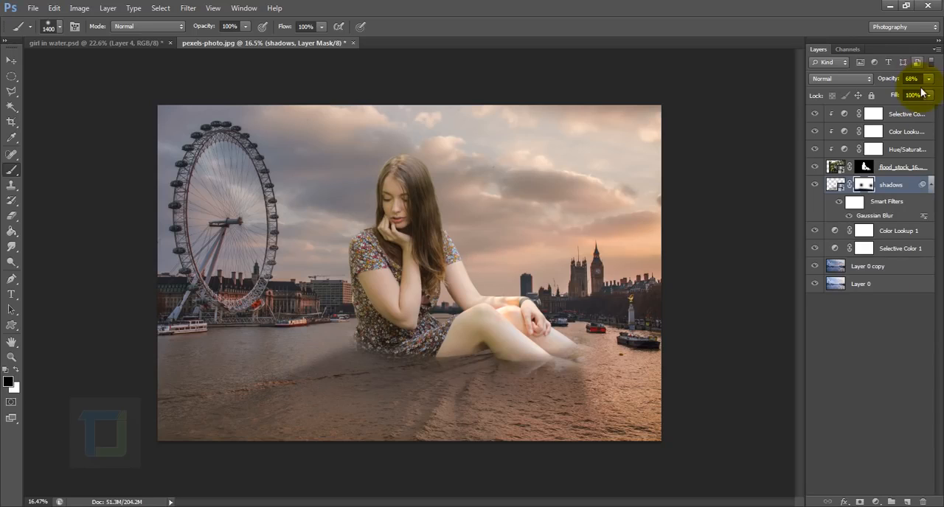
left_click(815, 185)
left_click(815, 185)
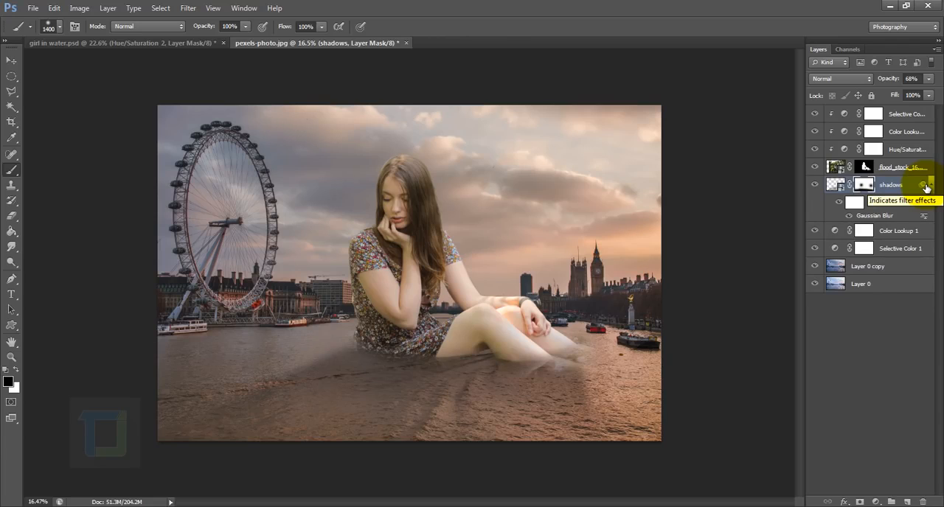
Duplicate the girl layer and rename the lower of the two copies "reflaction".
left_click(920, 165)
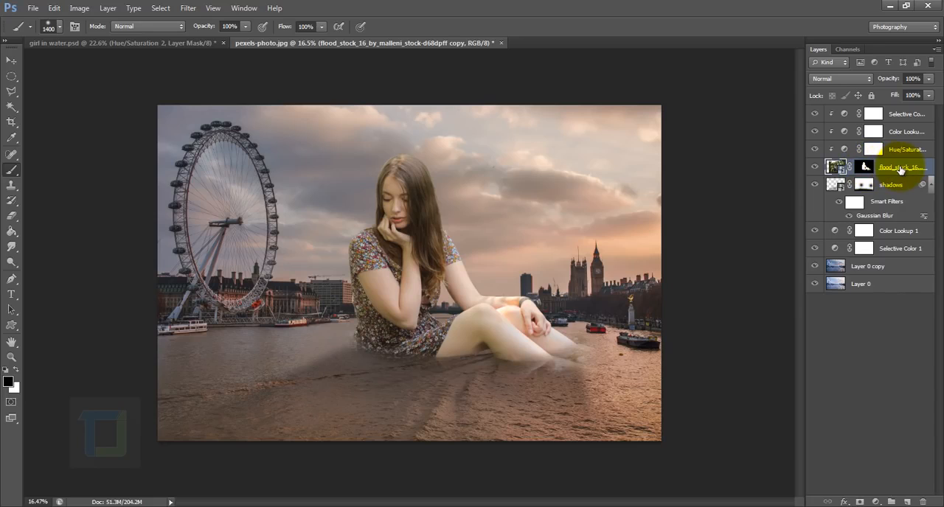
key("ctrl+j")
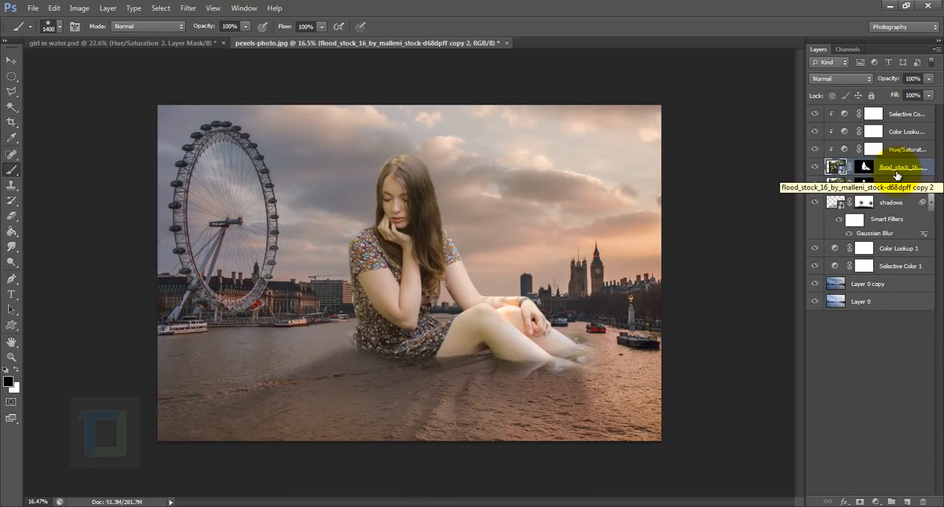
left_click(889, 190)
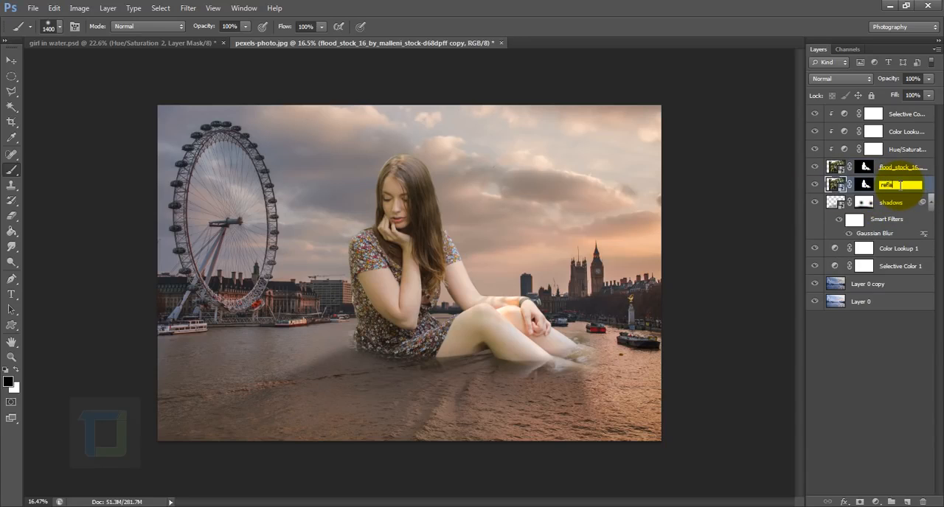
key("Return")
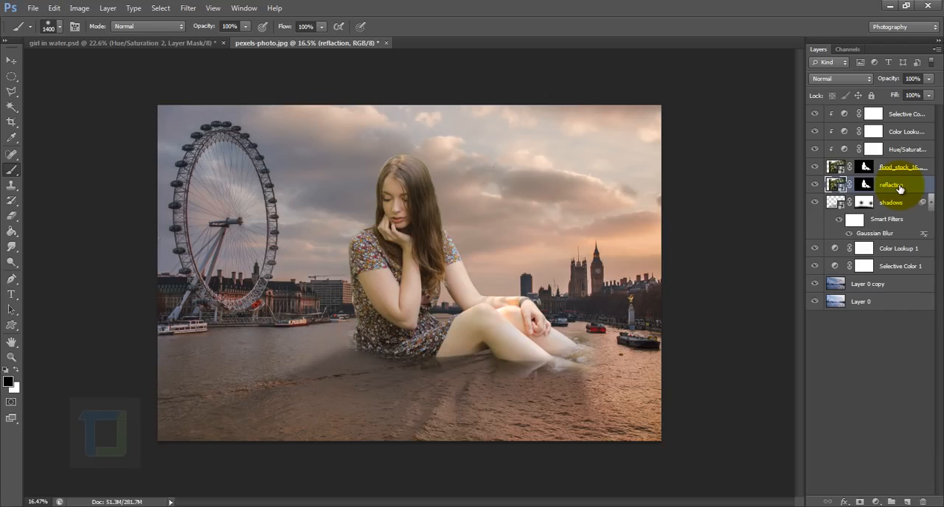
Rasterize the reflaction layer and apply its layer mask, then check the cut-out girl in isolation.
right_click(901, 185)
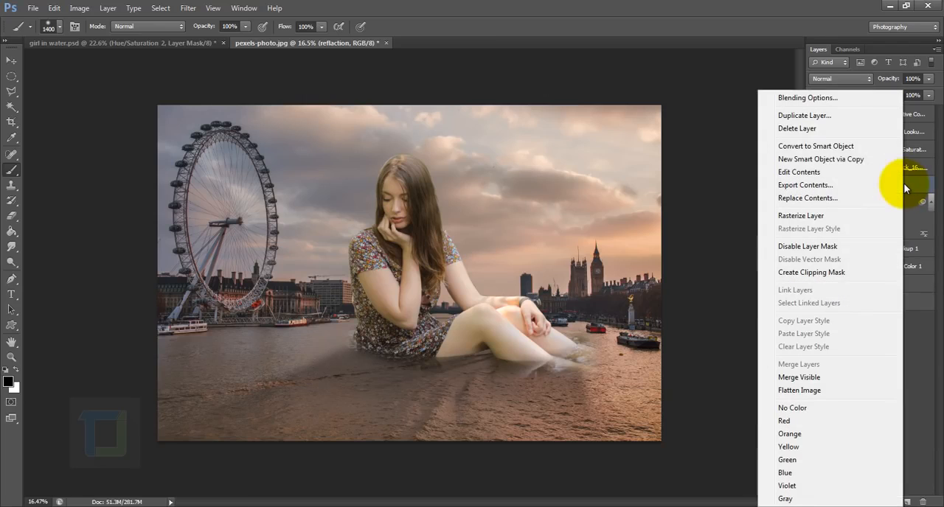
left_click(795, 215)
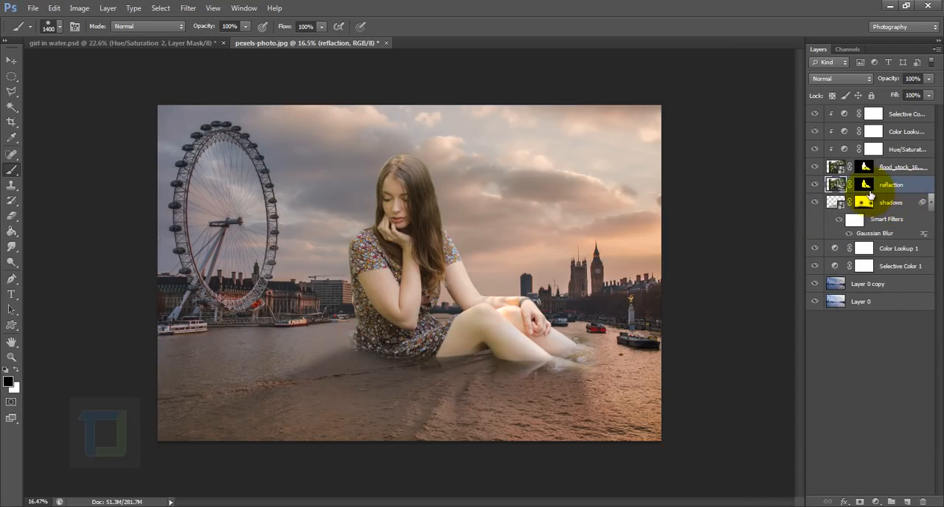
left_click(866, 187)
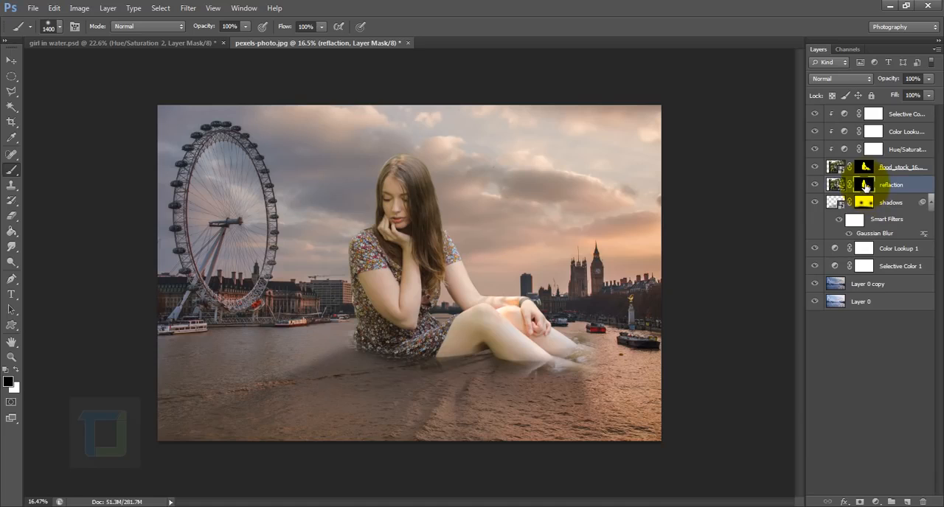
right_click(866, 185)
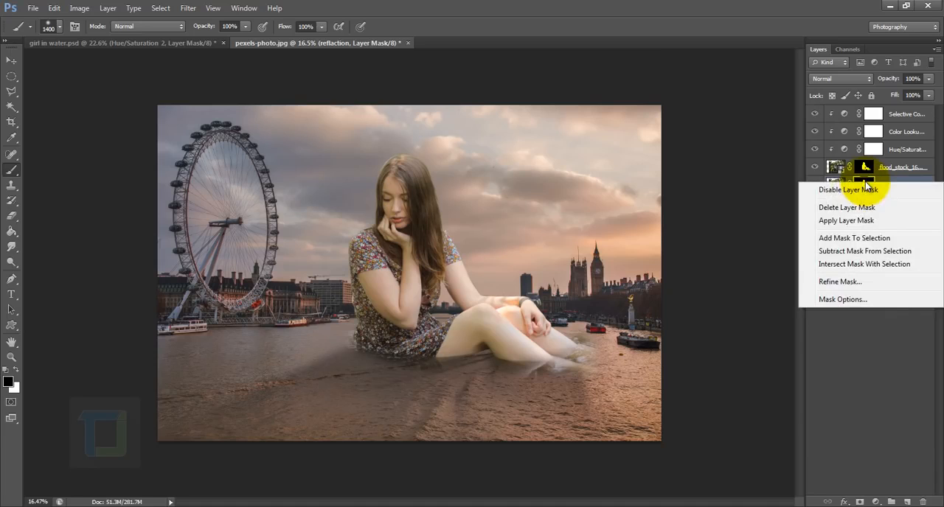
left_click(848, 221)
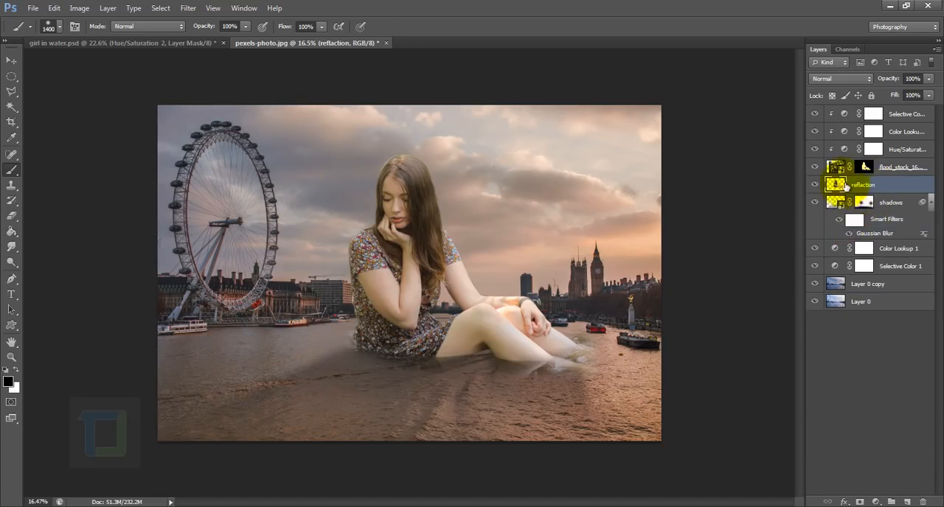
left_click(814, 186, "alt")
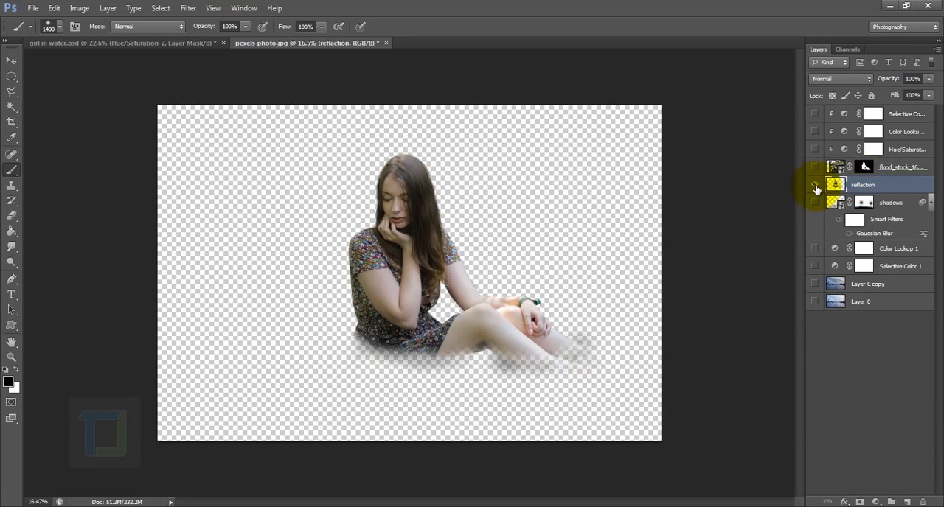
left_click(815, 185, "alt")
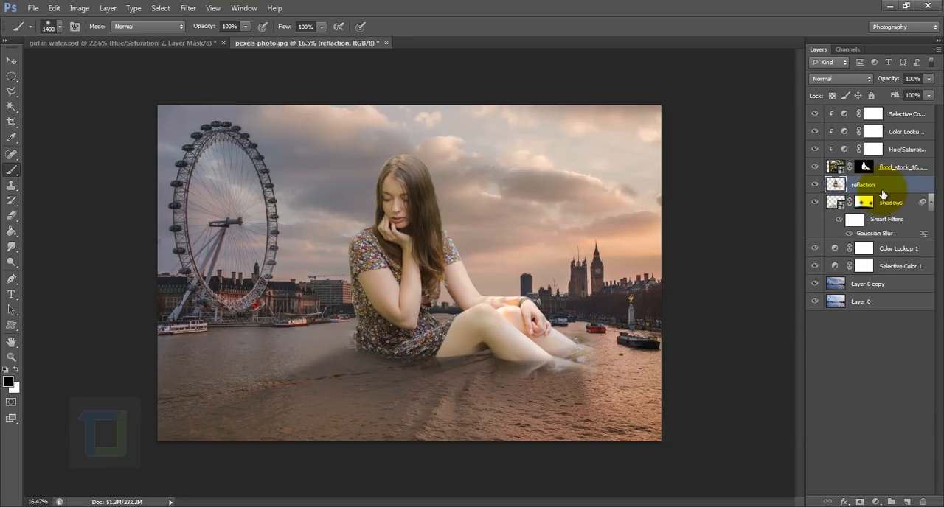
Flip the reflaction layer vertically, move it below the girl's waterline, and tilt it slightly to line up with her dress and legs.
key("ctrl+t")
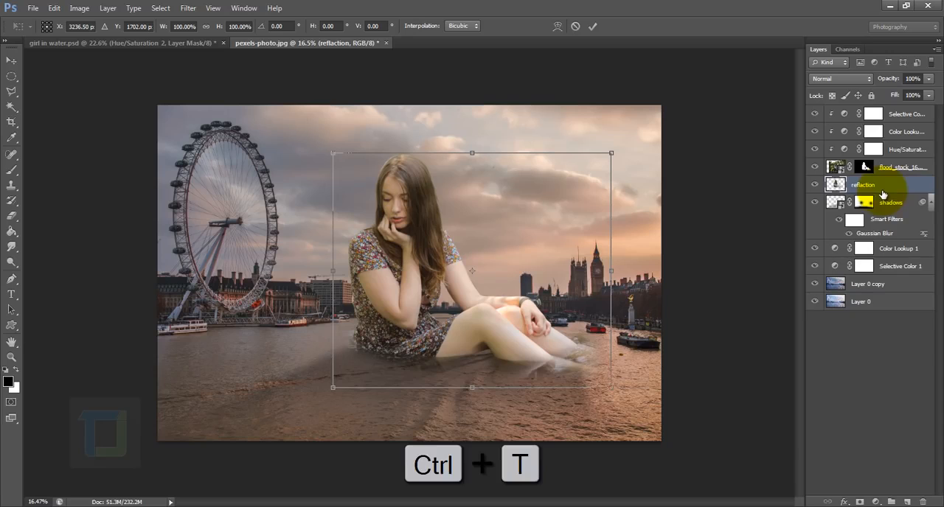
right_click(441, 248)
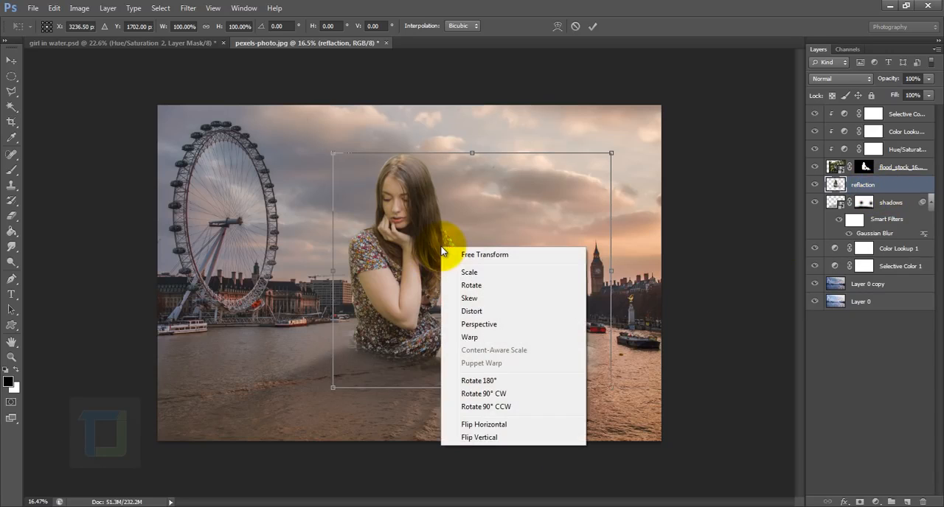
left_click(469, 437)
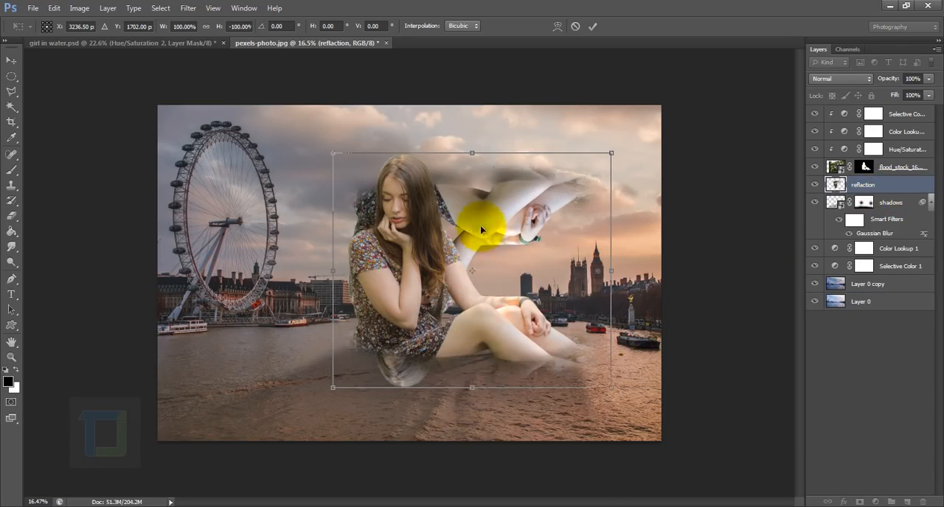
left_click_drag(481, 231, 463, 427)
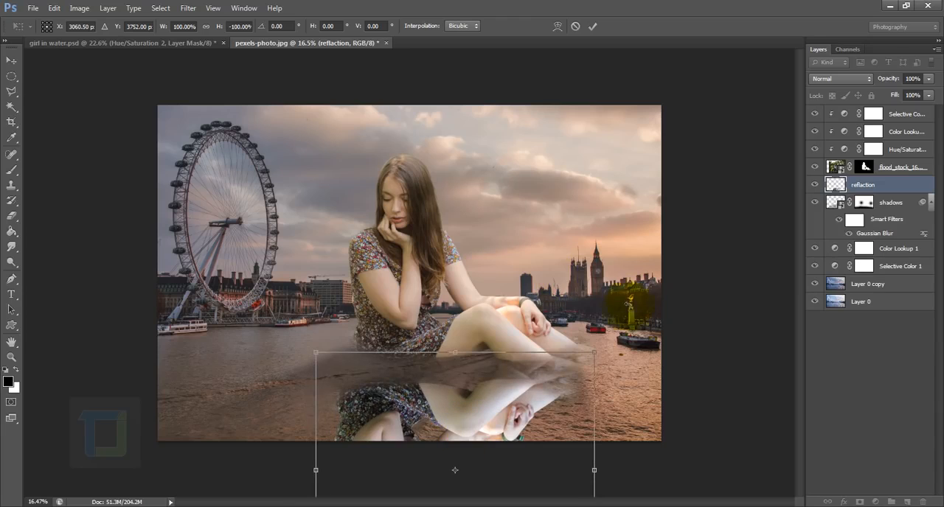
left_click_drag(604, 349, 617, 354)
left_click_drag(465, 395, 473, 372)
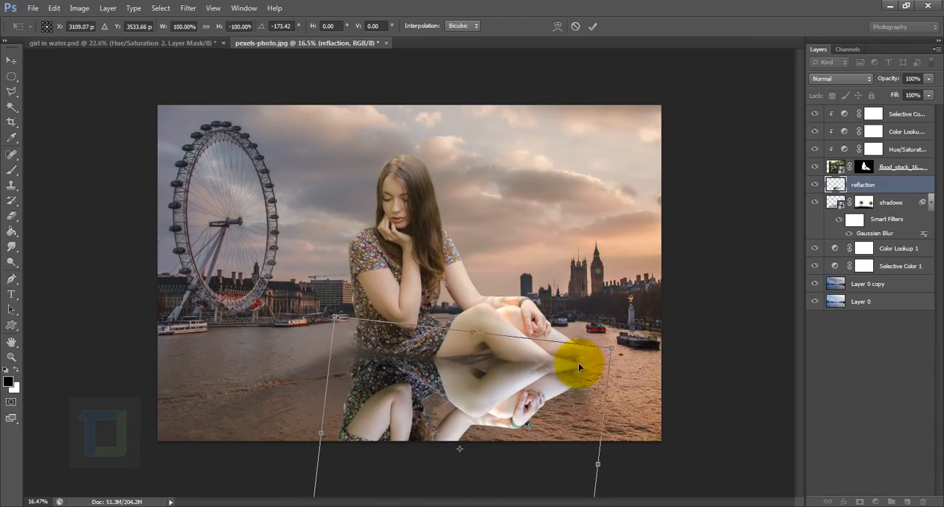
left_click(592, 27)
Set the reflaction layer's blend mode to Soft Light.
key("b")
left_click(840, 79)
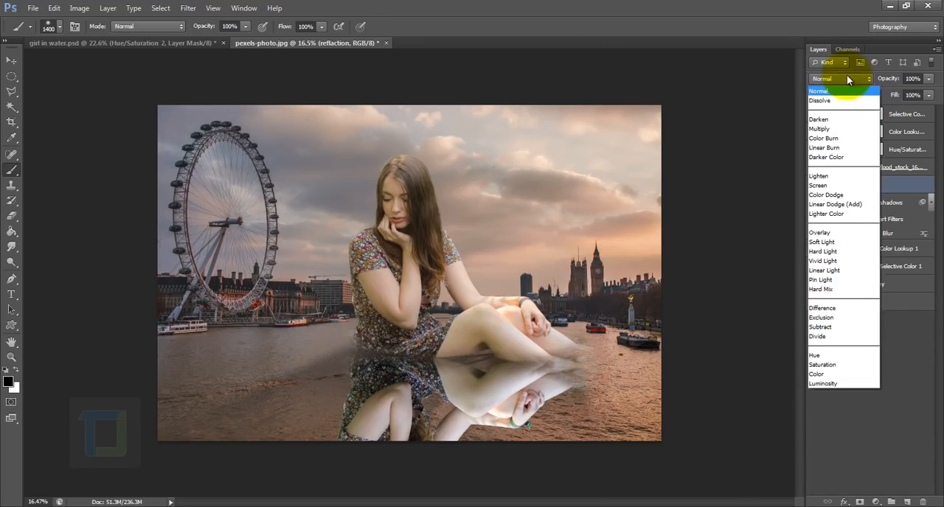
left_click(829, 243)
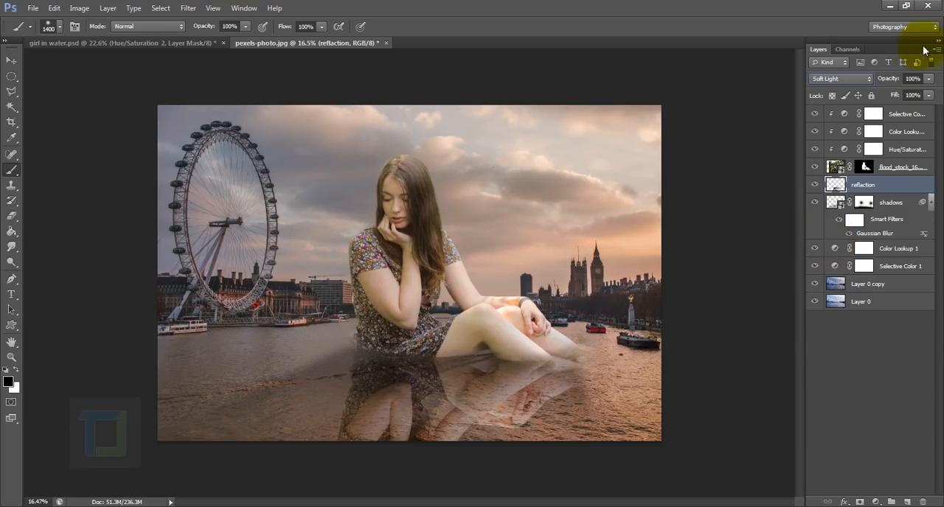
Lower the reflaction layer's opacity to 50%.
left_click(929, 79)
left_click_drag(894, 91, 898, 91)
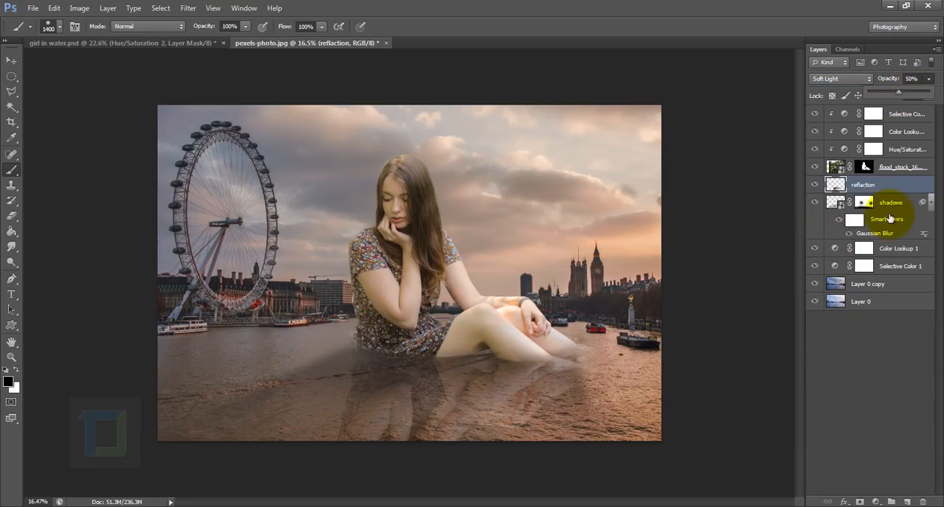
left_click(900, 185)
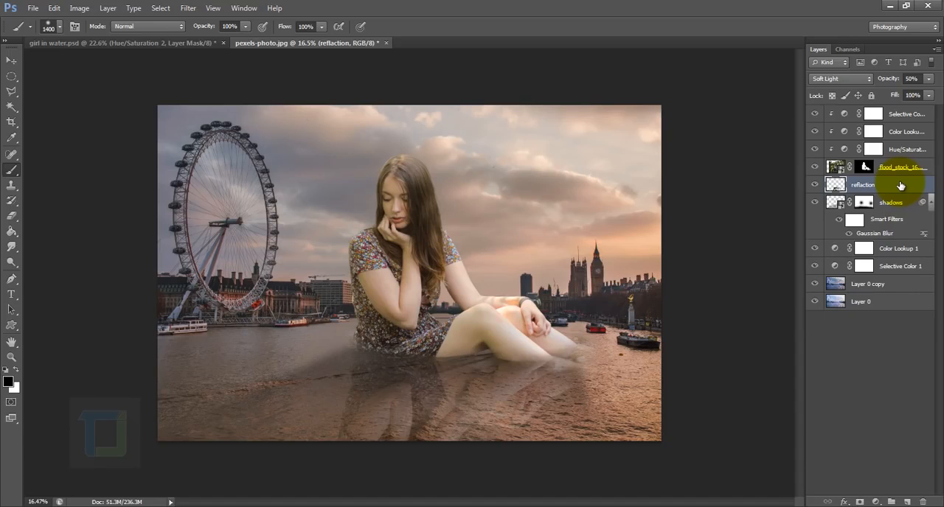
Apply a Hue/Saturation adjustment to the reflaction layer with Saturation -24 and Lightness -29, then compare it with the version before.
left_click(79, 8)
mouse_move(92, 37)
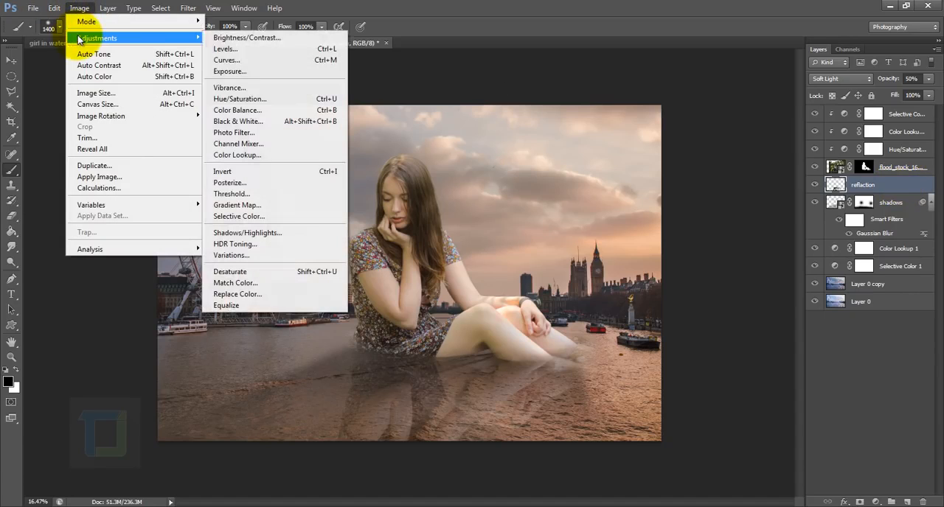
left_click(239, 99)
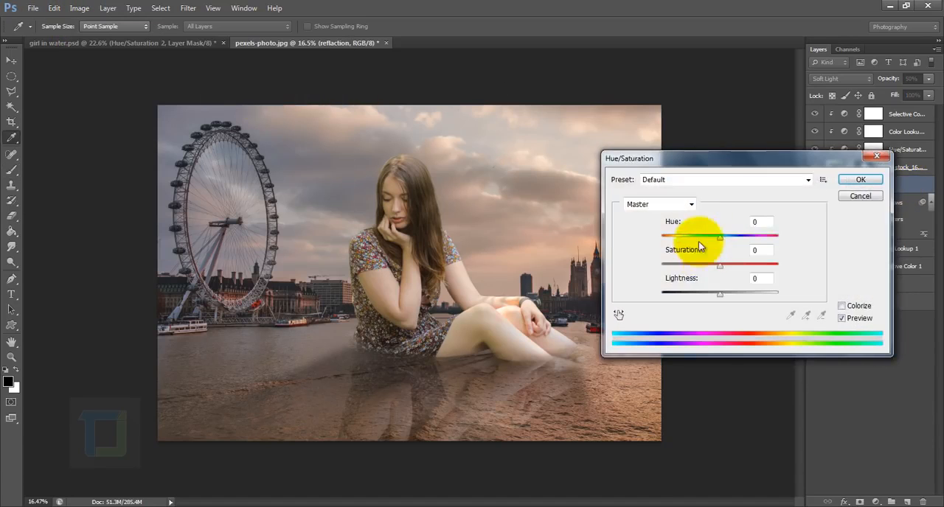
left_click_drag(722, 164, 781, 155)
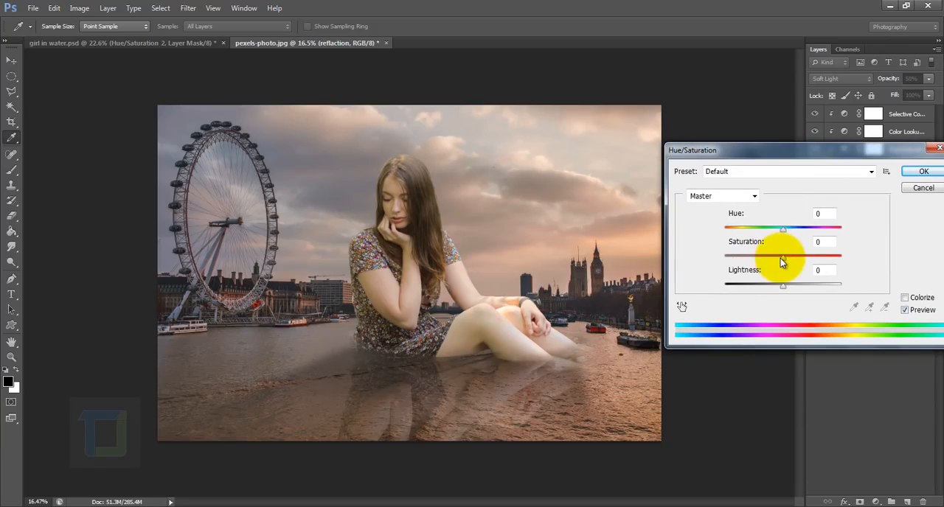
left_click_drag(783, 258, 764, 288)
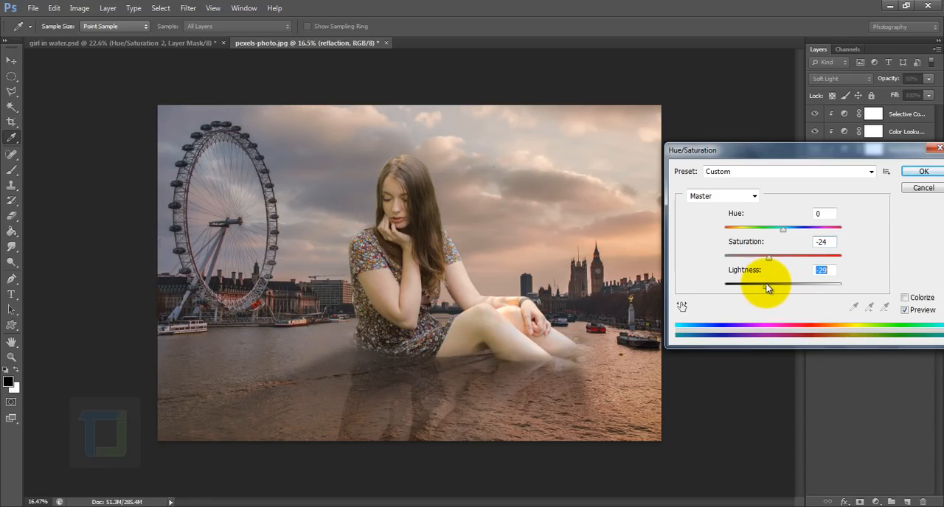
left_click(922, 172)
key("ctrl+z")
key("ctrl+z")
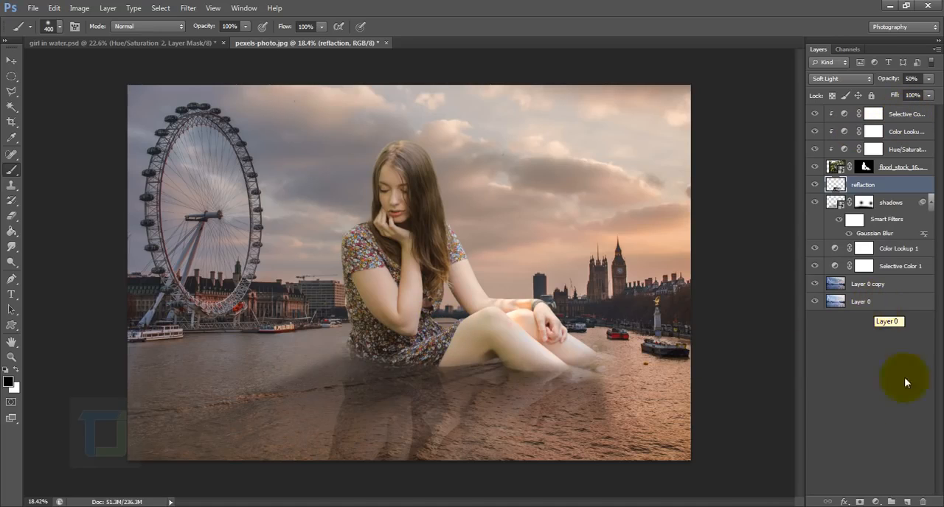
Create a new layer at the top of the layer stack and name it "painte4d shadows model".
left_click(908, 502)
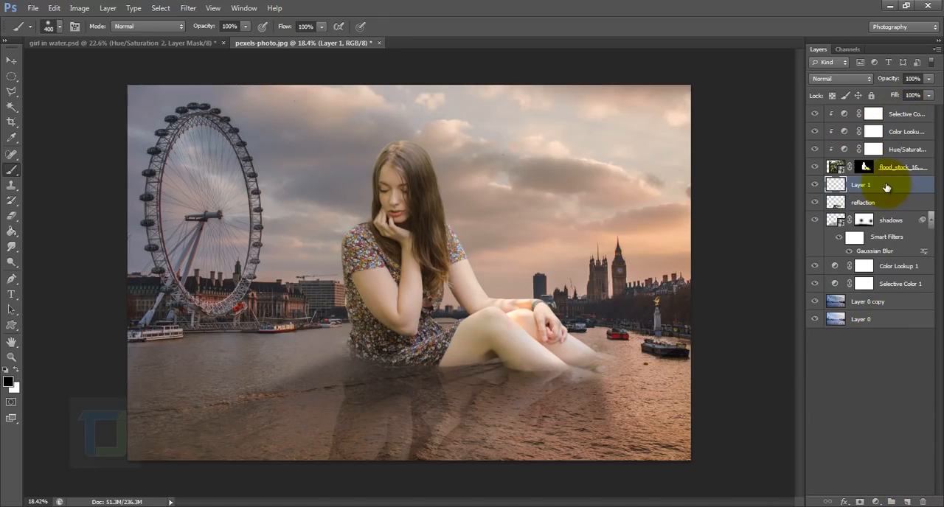
left_click_drag(887, 189, 885, 112)
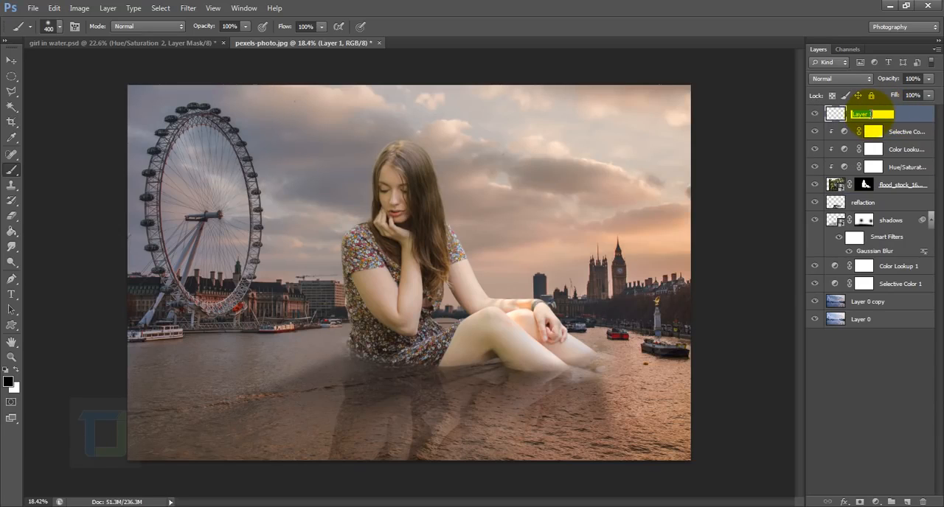
type("el")
key("Return")
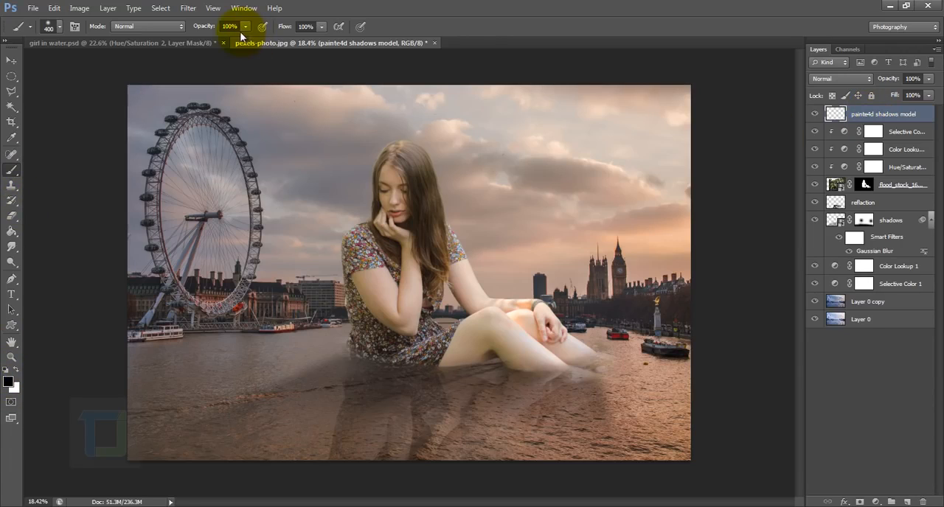
Set the brush opacity to 10% and paint soft black shading along the girl's bent arm and elbow.
left_click(194, 40)
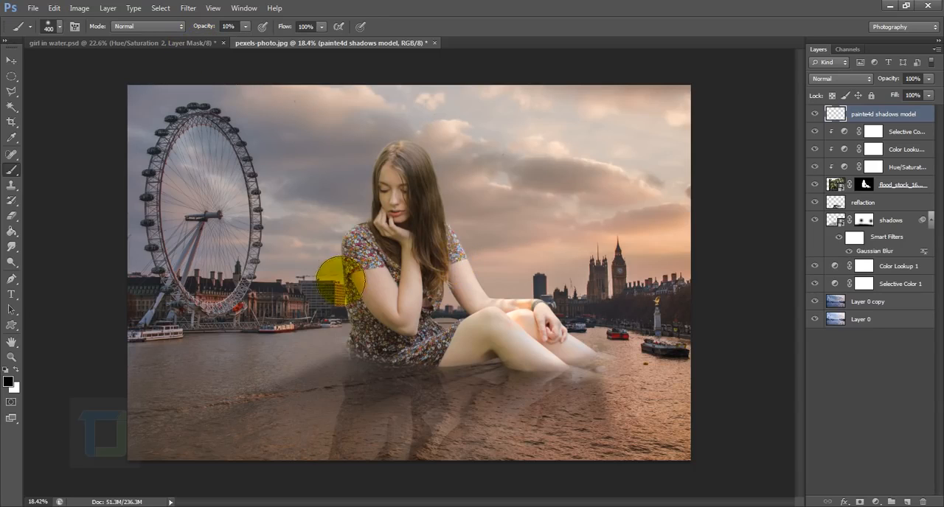
scroll(332, 280, "up", 3)
scroll(374, 304, "up", 2)
key("bracketleft")
key("bracketleft")
key("bracketleft")
key("bracketleft")
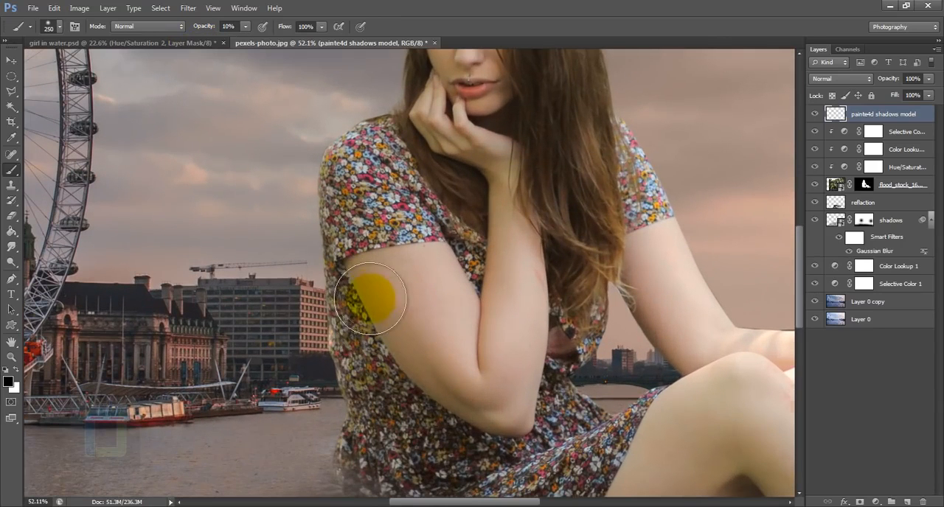
scroll(374, 295, "up", 2)
key("bracketright")
left_click_drag(356, 243, 474, 418)
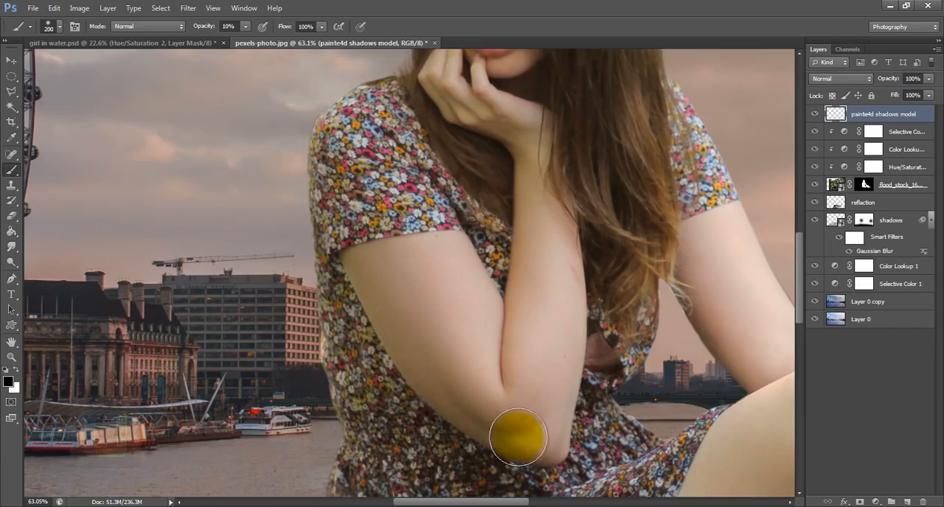
left_click_drag(538, 199, 546, 432)
Continue the soft black shading up to the girl's face and hair, using a smaller brush for the finer areas.
scroll(501, 406, "up", 2)
mouse_move(475, 82)
left_mouse_down()
mouse_move(485, 405)
mouse_move(477, 230)
left_mouse_up()
left_click_drag(529, 375, 514, 203)
scroll(417, 312, "up", 2)
mouse_move(509, 122)
left_mouse_down()
mouse_move(479, 381)
mouse_move(498, 368)
left_mouse_up()
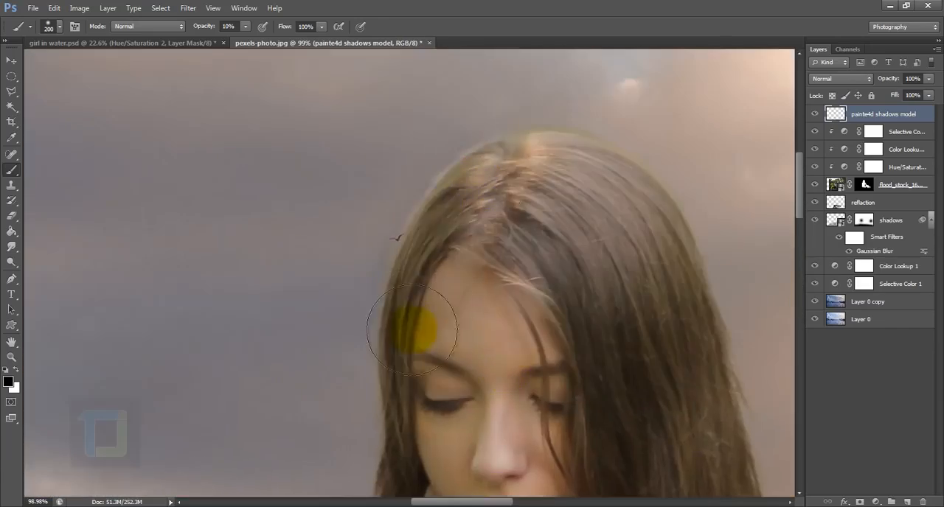
scroll(479, 193, "up", 4)
key("bracketleft")
key("bracketleft")
key("bracketleft")
key("bracketleft")
key("bracketleft")
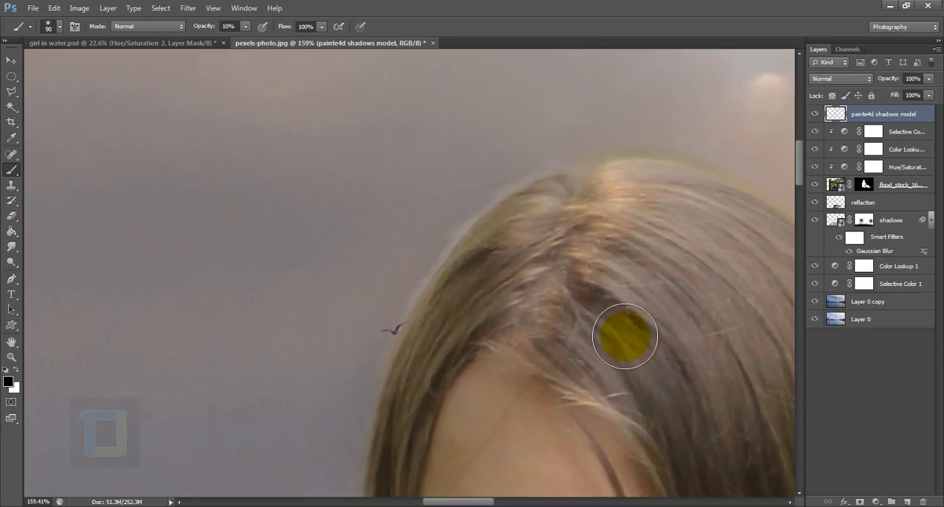
scroll(626, 336, "down", 5)
left_click_drag(587, 438, 527, 181)
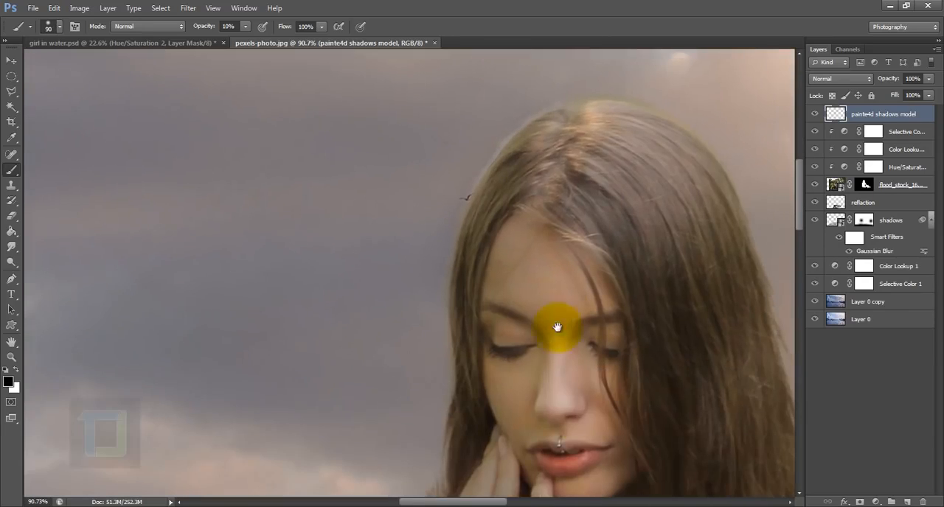
left_click_drag(556, 329, 495, 327)
scroll(509, 326, "down", 5)
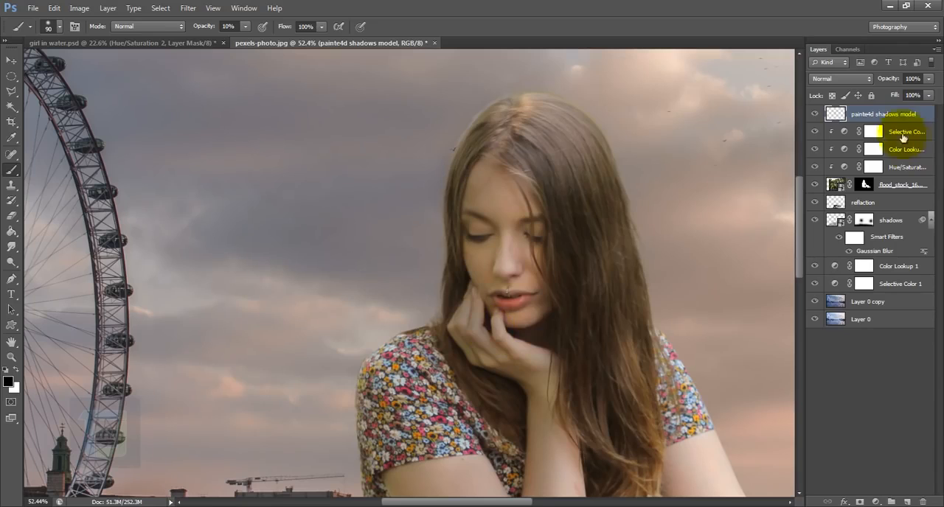
Clip the painted shadows layer to the girl layer with a clipping mask.
right_click(901, 117)
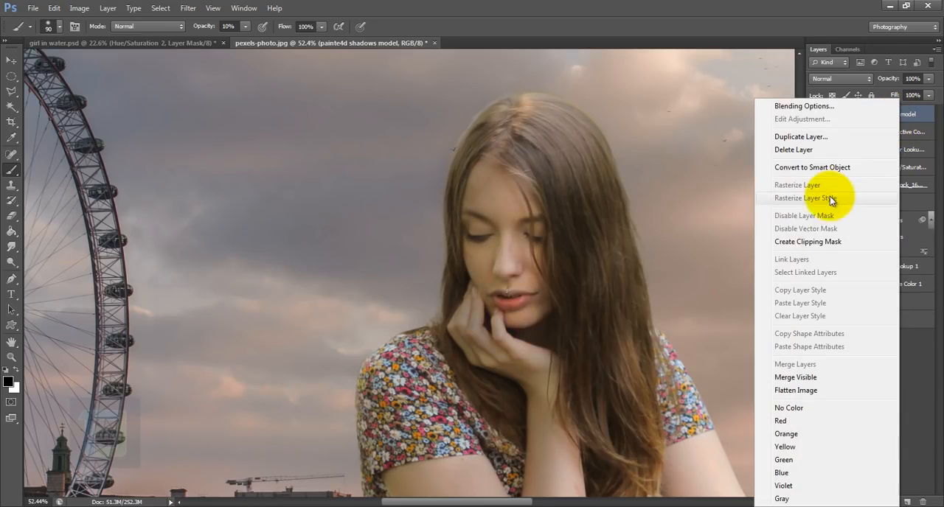
left_click(800, 245)
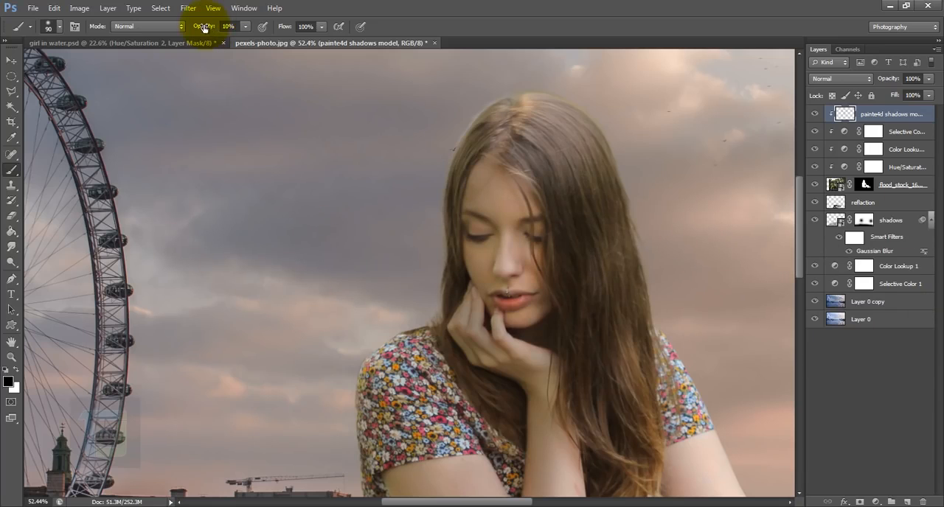
Test the clipping with black strokes across the girl's face at 100% brush opacity, undo them, and return the brush opacity to 10%.
left_click_drag(204, 28, 717, 28)
mouse_move(451, 224)
left_mouse_down()
mouse_move(890, 243)
mouse_move(561, 297)
mouse_move(645, 282)
left_mouse_up()
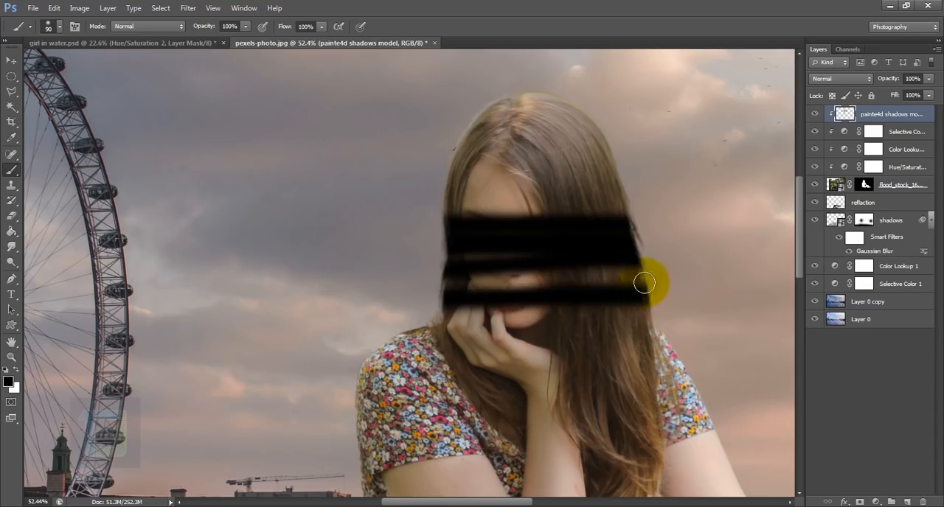
key("ctrl+z")
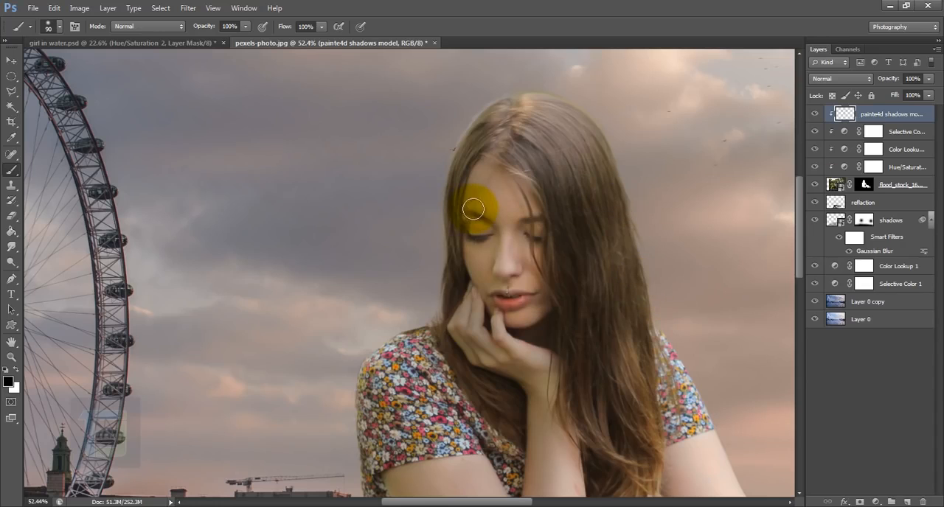
left_click(245, 26)
left_click_drag(190, 39, 191, 40)
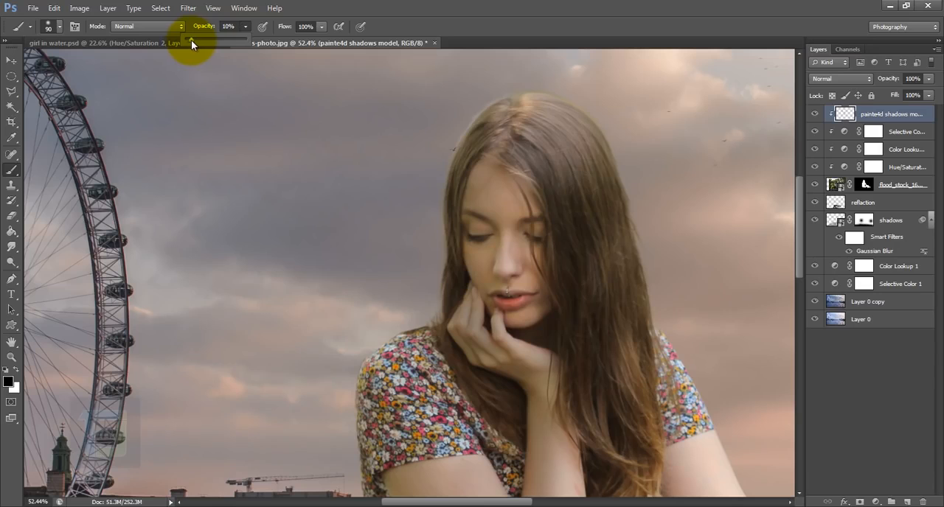
Paint soft black shadows over the girl's hair, face edge and arm with a brush of about 175 px.
left_click_drag(460, 248, 493, 145)
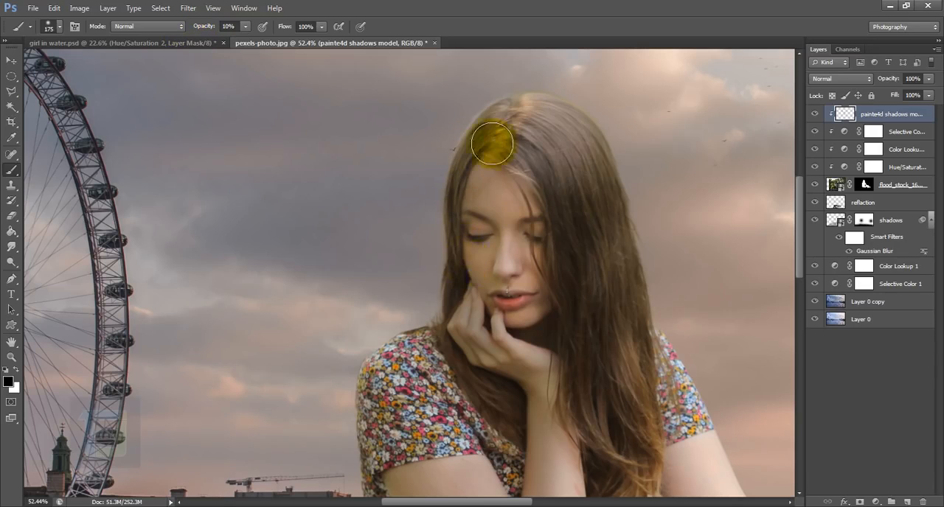
mouse_move(398, 443)
left_mouse_down()
mouse_move(386, 192)
mouse_move(413, 423)
left_mouse_up()
key("bracketright")
key("bracketright")
key("bracketright")
key("bracketright")
left_click_drag(663, 443, 430, 238)
left_click_drag(643, 312, 492, 285)
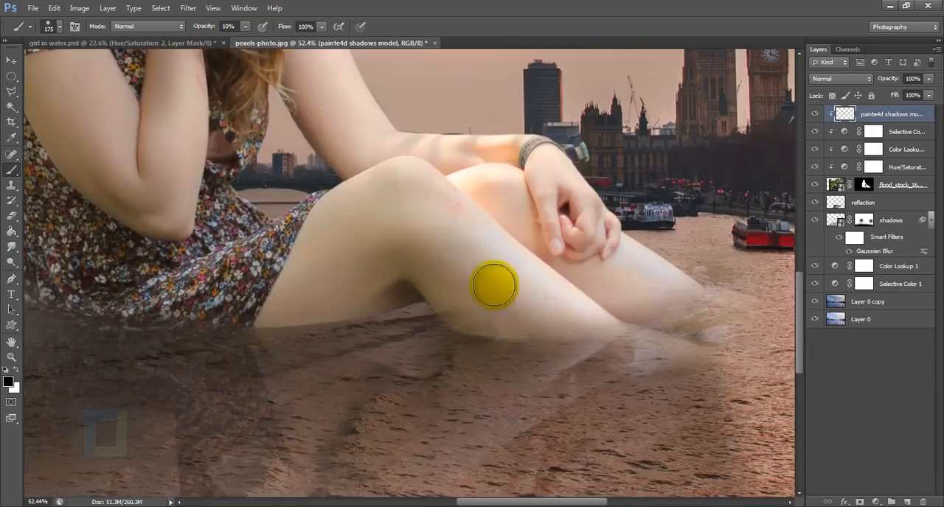
Shade the girl's legs and the lower dress near the waterline with soft black strokes, using a brush of about 125 px.
scroll(549, 317, "up", 7)
key("bracketleft")
key("bracketleft")
key("bracketleft")
left_click_drag(587, 222, 700, 313)
key("p")
key("b")
key("bracketright")
left_click_drag(525, 184, 390, 84)
scroll(401, 464, "down", 7)
scroll(156, 417, "up", 6)
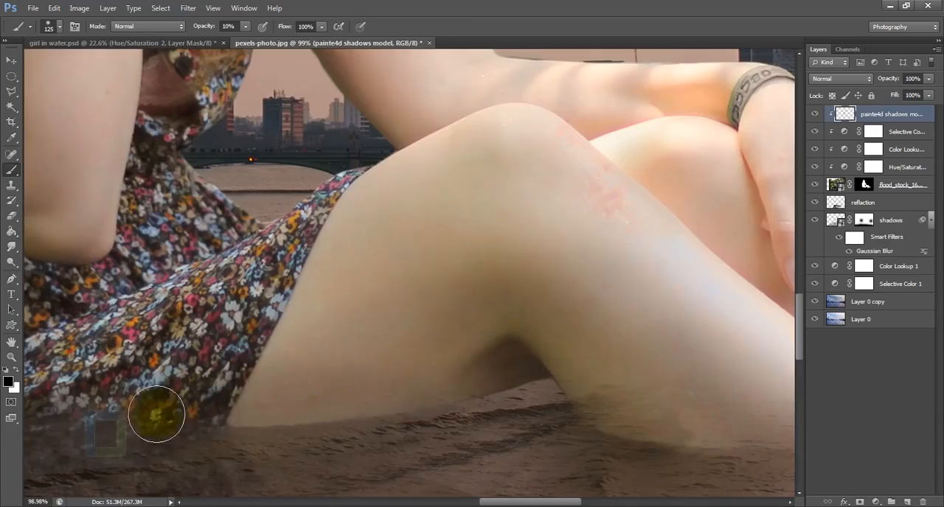
mouse_move(337, 325)
left_mouse_down()
mouse_move(436, 288)
mouse_move(534, 405)
left_mouse_up()
Paint soft shadows on the girl's straight arm and beside her hair, undoing the stroke that does not fit and enlarging the brush to 125 px.
scroll(465, 230, "down", 9)
scroll(495, 314, "up", 6)
key("bracketright")
key("bracketleft")
key("bracketleft")
key("bracketleft")
key("bracketleft")
scroll(623, 389, "up", 5)
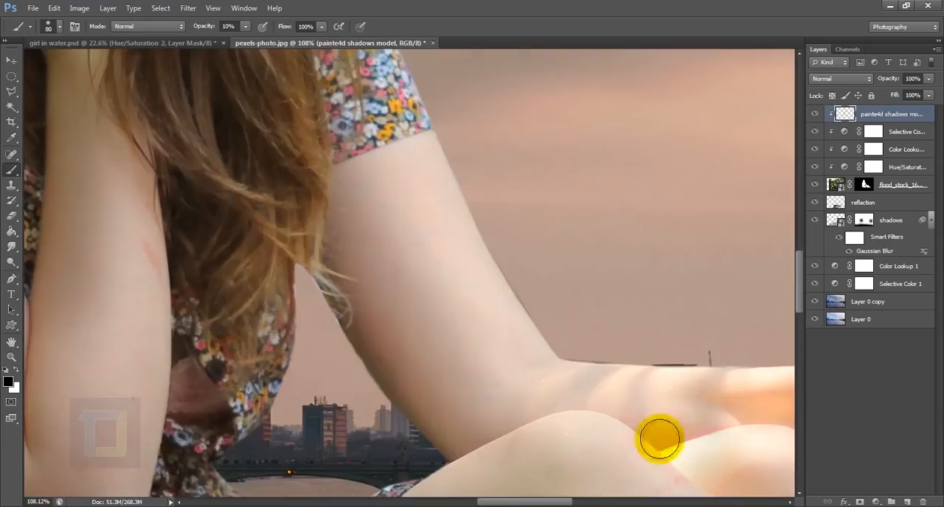
scroll(661, 438, "up", 5)
scroll(514, 417, "down", 12)
scroll(518, 238, "up", 5)
scroll(612, 310, "up", 5)
mouse_move(566, 116)
left_mouse_down()
mouse_move(547, 281)
mouse_move(563, 286)
left_mouse_up()
key("ctrl+z")
key("bracketright")
key("bracketright")
key("bracketright")
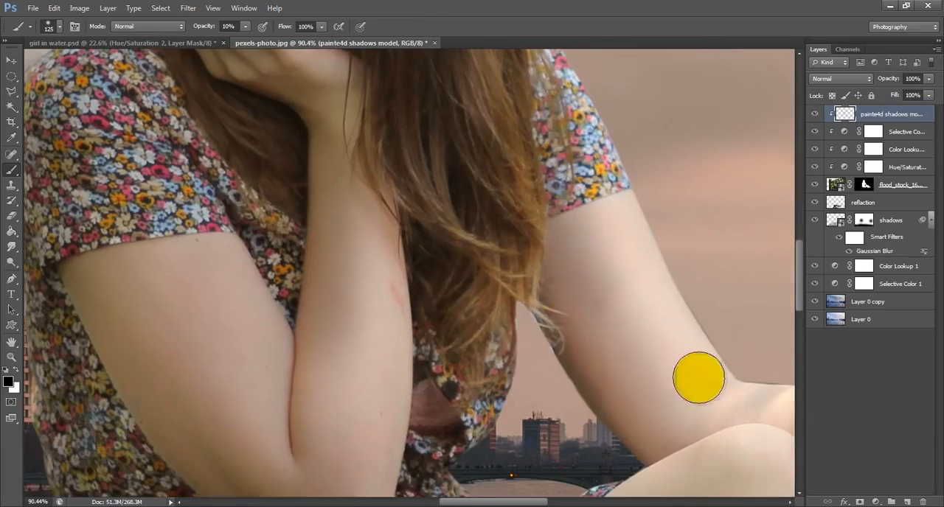
scroll(698, 379, "down", 5)
scroll(581, 108, "up", 5)
left_click_drag(487, 454, 541, 197)
left_click_drag(611, 264, 482, 272)
scroll(476, 324, "down", 9)
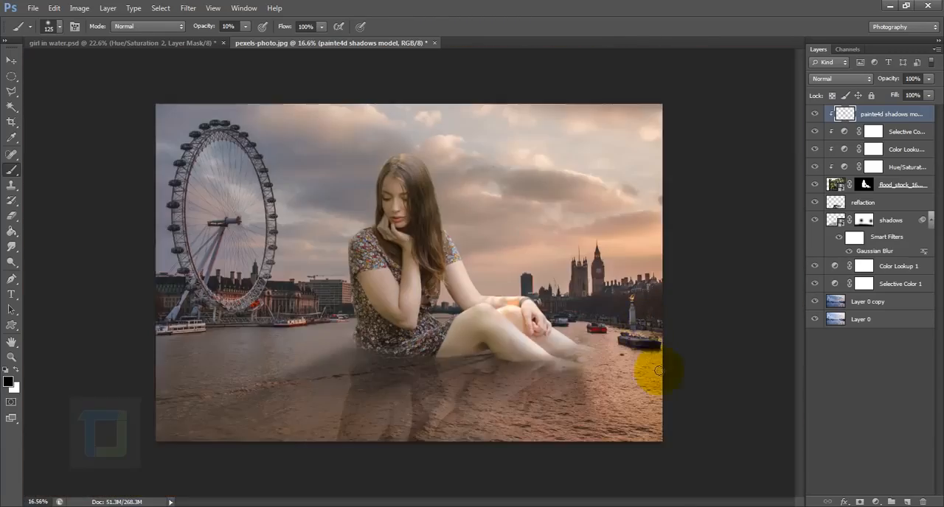
Lightly erase excess painted shadow around the girl's head with the Eraser at 4% opacity.
scroll(310, 143, "up", 8)
left_click(11, 216)
left_click(200, 27)
left_click_drag(200, 41, 143, 42)
left_click(657, 223)
scroll(663, 354, "down", 6)
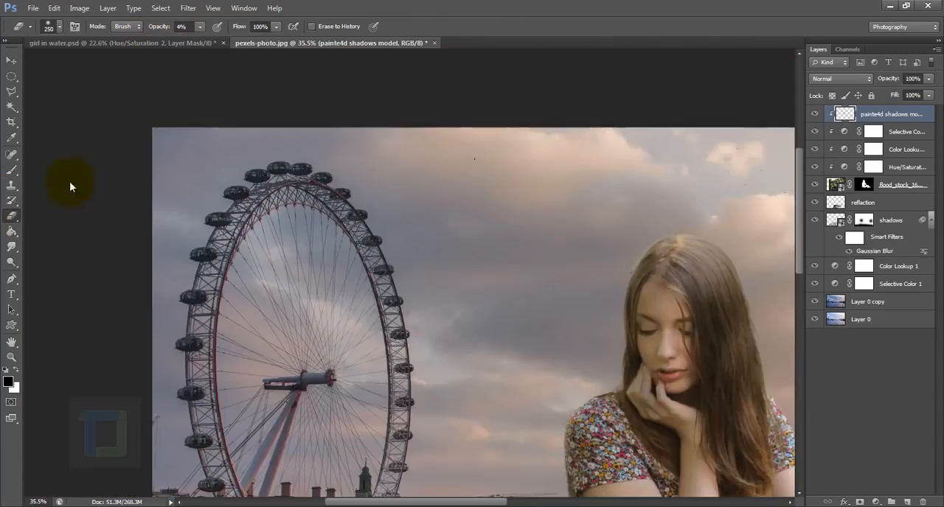
Return to the Brush tool and compare the image with the painted shadows layer hidden and shown.
left_click(12, 170)
scroll(443, 295, "down", 6)
left_click(816, 115)
left_click(816, 115)
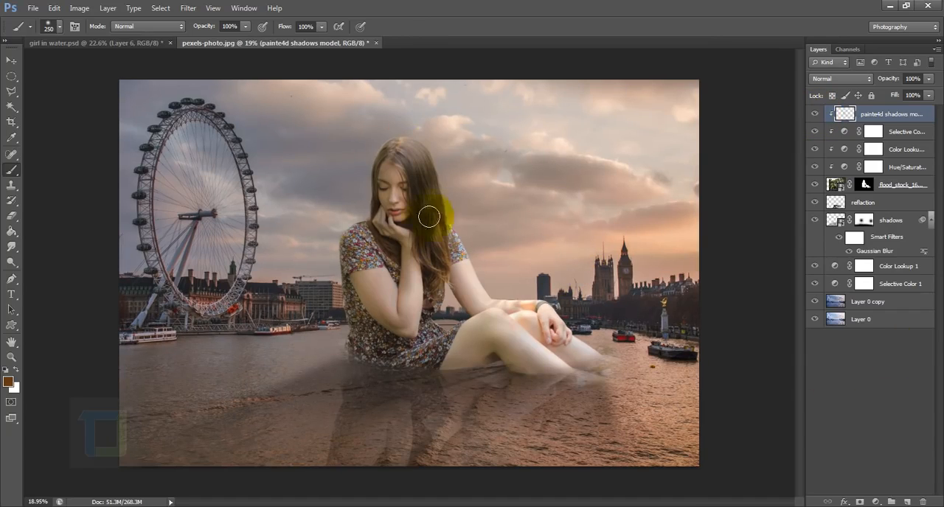
Add a new top layer named "rim light" and clip it to the girl layer.
mouse_move(434, 335)
left_mouse_down()
mouse_move(430, 276)
mouse_move(439, 350)
mouse_move(452, 332)
left_mouse_up()
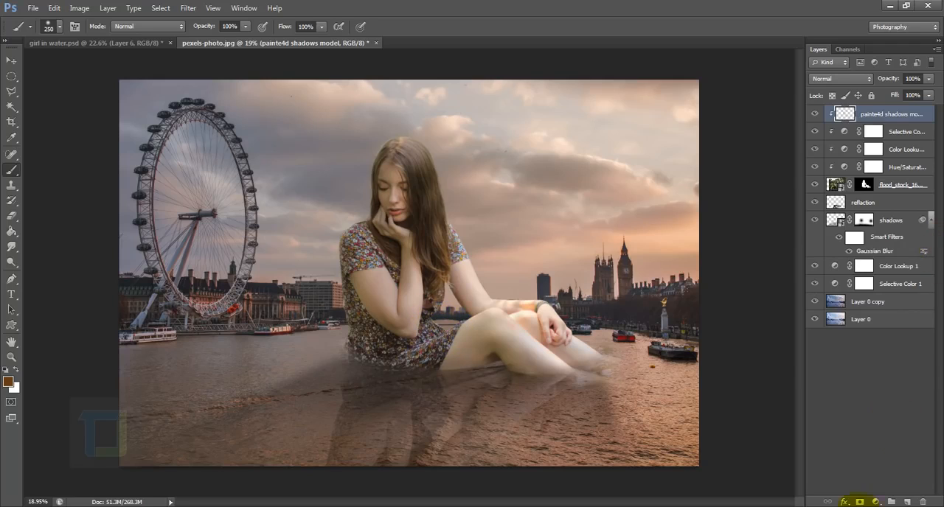
left_click(910, 502)
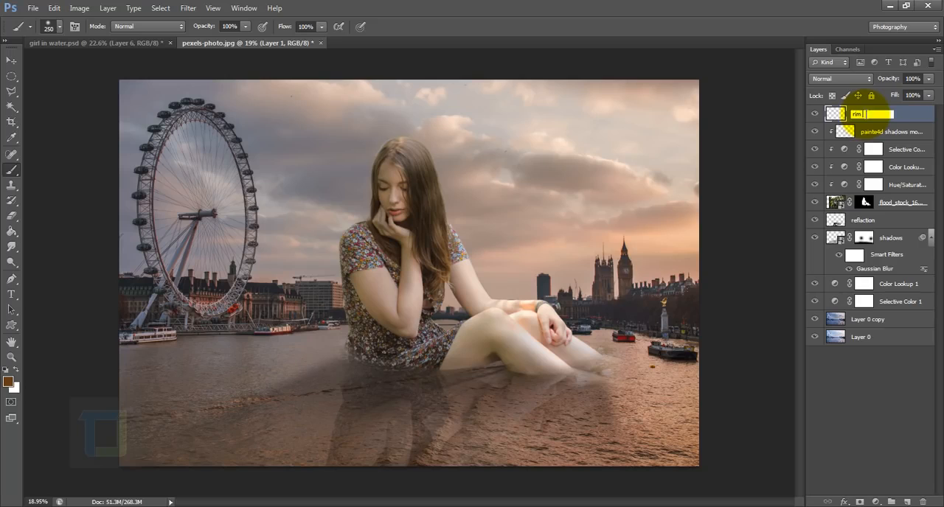
right_click(865, 117)
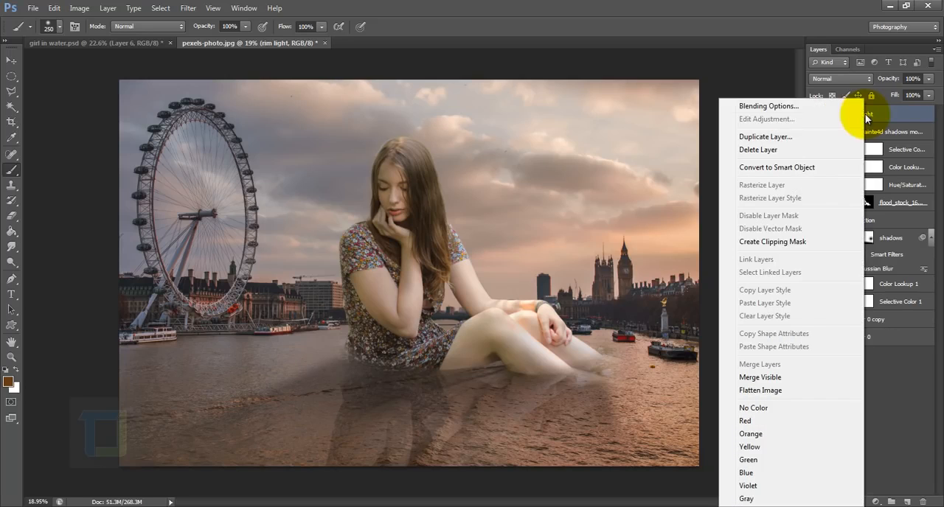
left_click(783, 240)
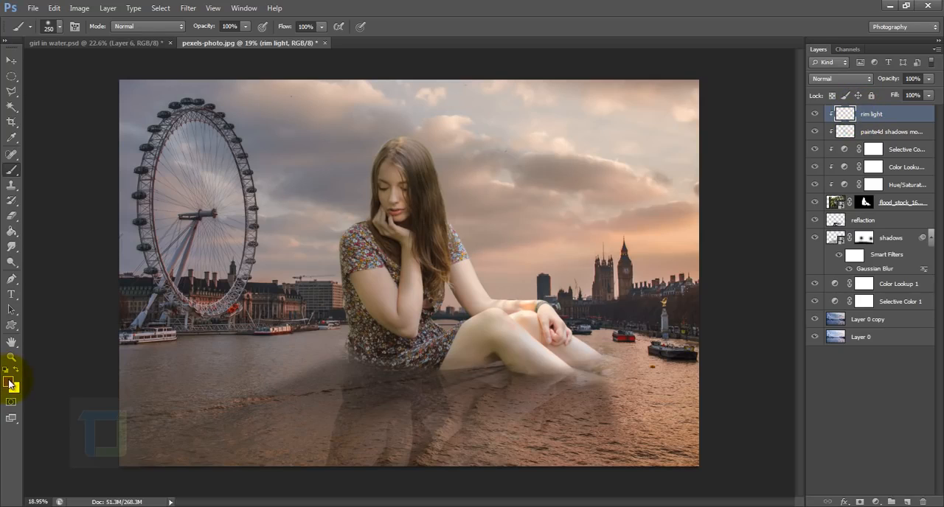
Set the foreground colour to brown 7b4713 and the rim light layer's blend mode to Color Dodge.
left_click(8, 382)
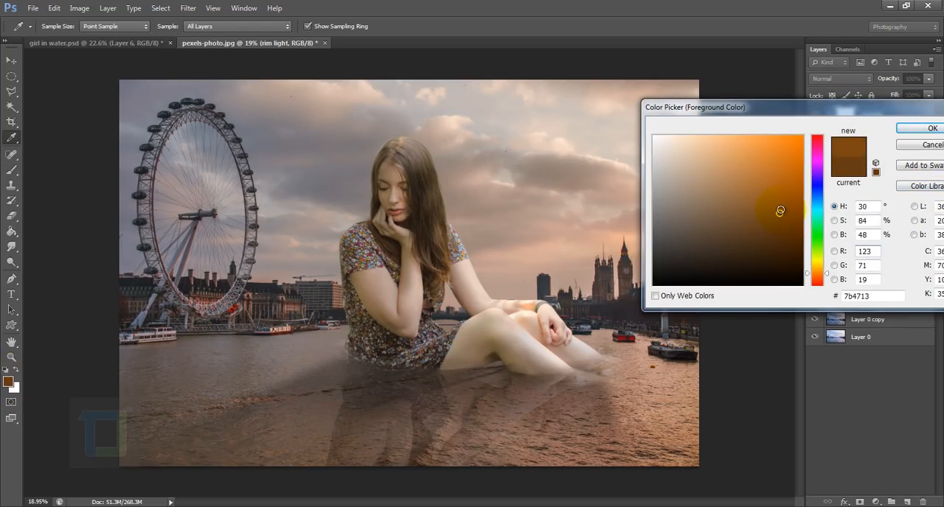
left_click(927, 129)
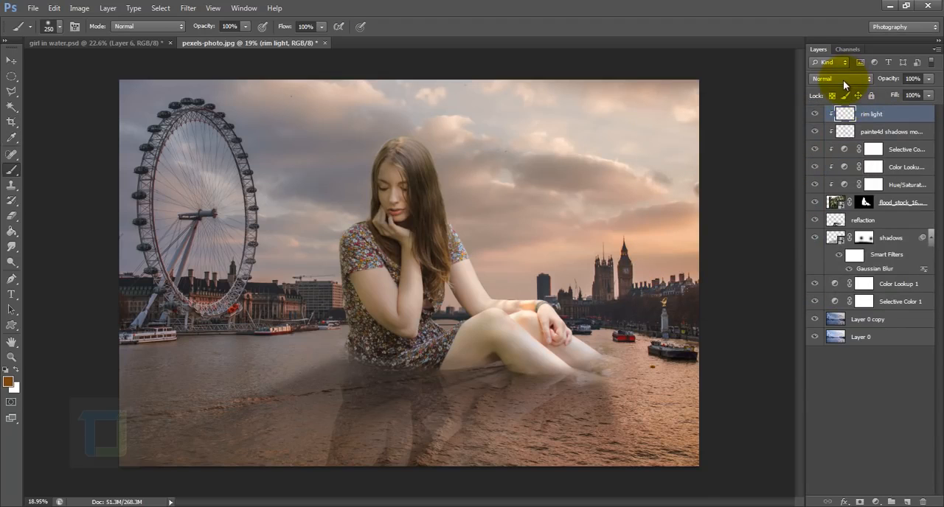
left_click(842, 79)
left_click(825, 195)
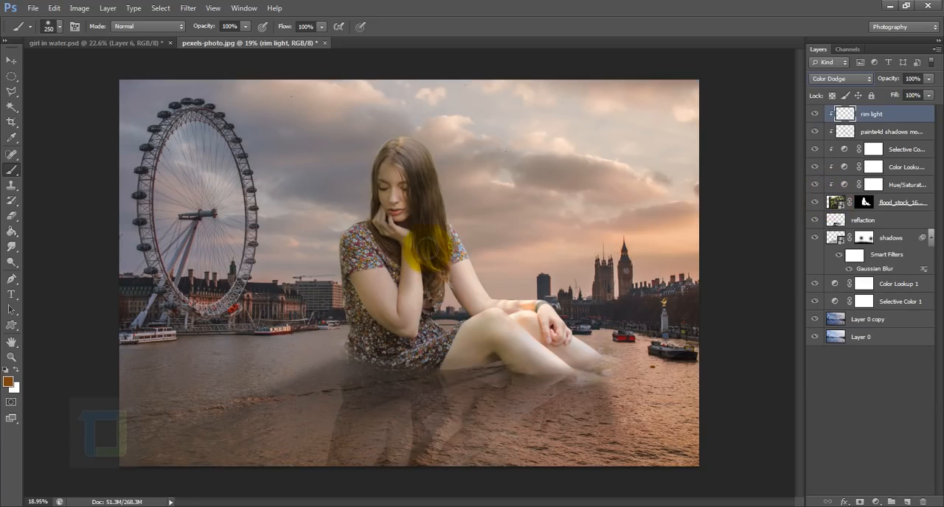
Paint an orange rim light along the lit side of the girl's hair, undoing and repainting the first stroke.
scroll(422, 219, "up", 3)
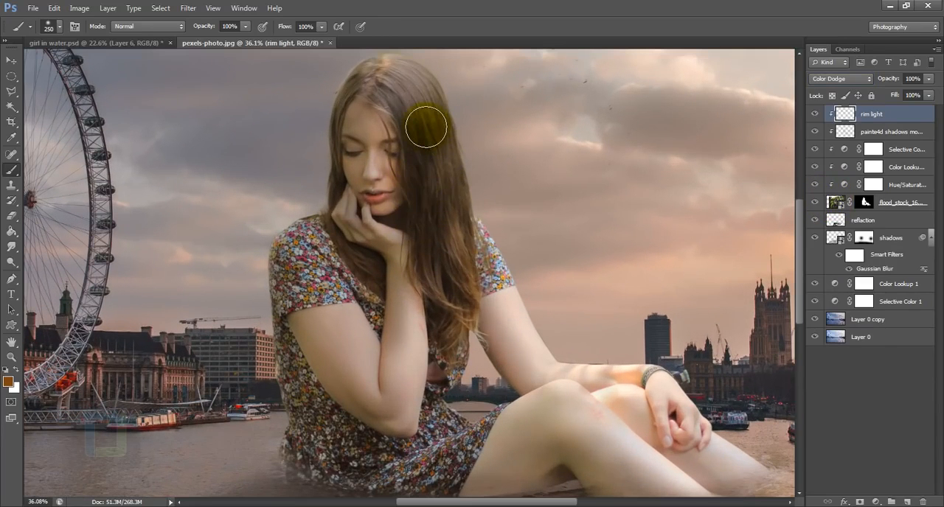
mouse_move(426, 126)
left_mouse_down()
mouse_move(455, 286)
mouse_move(487, 320)
mouse_move(438, 169)
mouse_move(408, 116)
mouse_move(411, 89)
mouse_move(462, 125)
mouse_move(489, 219)
left_mouse_up()
scroll(459, 189, "up", 2)
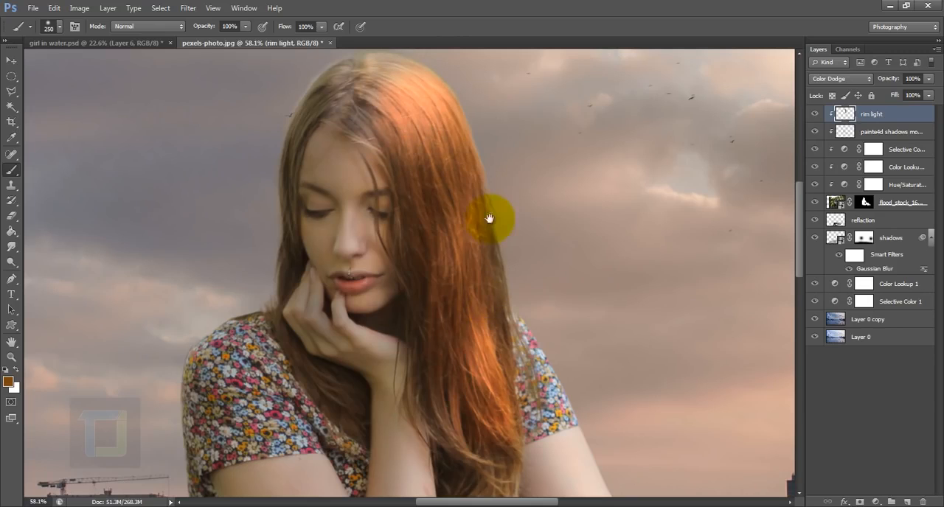
key("ctrl+z")
left_click_drag(462, 162, 427, 103)
left_click_drag(494, 332, 497, 167)
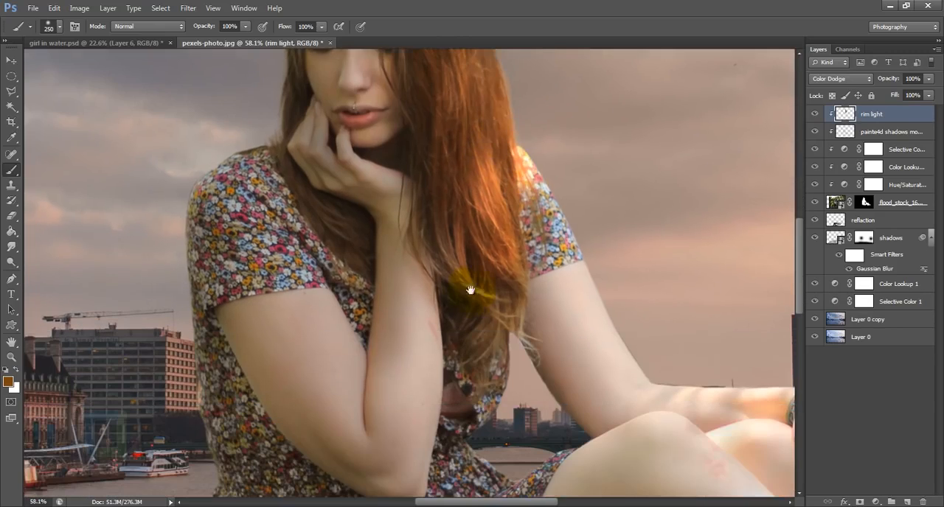
Continue the rim light along the hair ends, sleeve and outer edge of the straight arm, undoing the stroke that does not fit.
left_click_drag(469, 291, 511, 335)
left_click_drag(543, 349, 512, 261)
mouse_move(528, 121)
left_mouse_down()
mouse_move(590, 229)
mouse_move(707, 276)
left_mouse_up()
mouse_move(731, 279)
left_mouse_down()
mouse_move(539, 230)
mouse_move(435, 163)
left_mouse_up()
mouse_move(531, 209)
left_mouse_down()
mouse_move(562, 220)
mouse_move(635, 314)
mouse_move(716, 362)
left_mouse_up()
key("ctrl+z")
mouse_move(476, 175)
left_mouse_down()
mouse_move(544, 236)
mouse_move(678, 247)
left_mouse_up()
Reduce the brush to 150 px and paint rim light on the hair tips and the dress edge beside the straight arm.
scroll(400, 264, "up", 5)
key("bracketleft")
key("bracketleft")
key("bracketleft")
left_click_drag(375, 237, 474, 369)
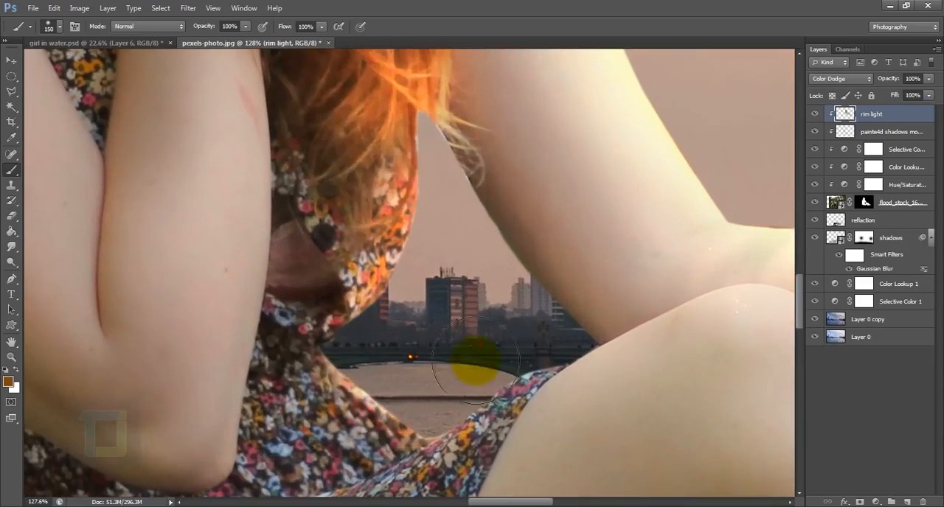
scroll(538, 399, "down", 10)
scroll(420, 133, "up", 10)
left_click_drag(467, 239, 479, 302)
mouse_move(334, 99)
left_mouse_down()
mouse_move(414, 135)
mouse_move(383, 151)
mouse_move(417, 184)
left_mouse_up()
Switch to the Eraser at 100% opacity and check the rim light over the whole image.
scroll(436, 215, "down", 12)
scroll(436, 216, "up", 10)
key("e")
key("0")
scroll(382, 242, "down", 8)
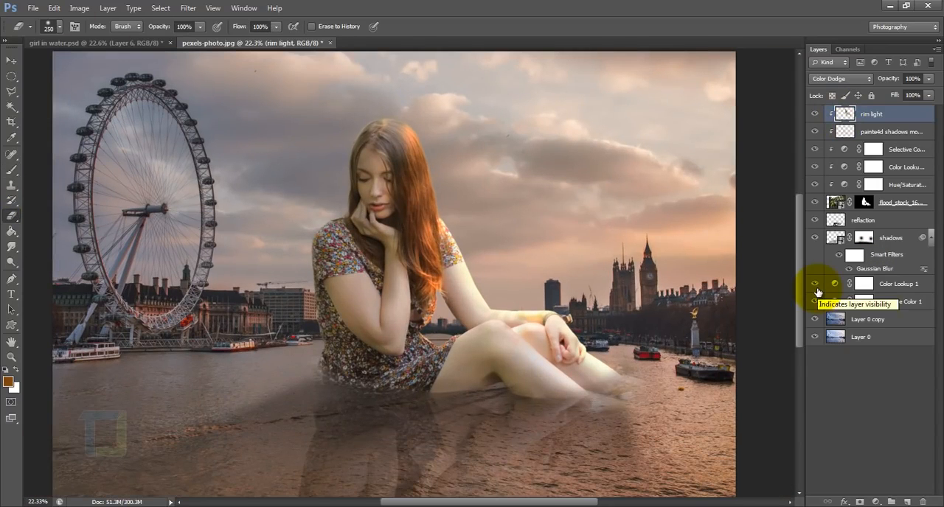
Lower the rim light layer's opacity to 61% and compare the image with the layer hidden and shown.
left_click_drag(929, 84, 904, 93)
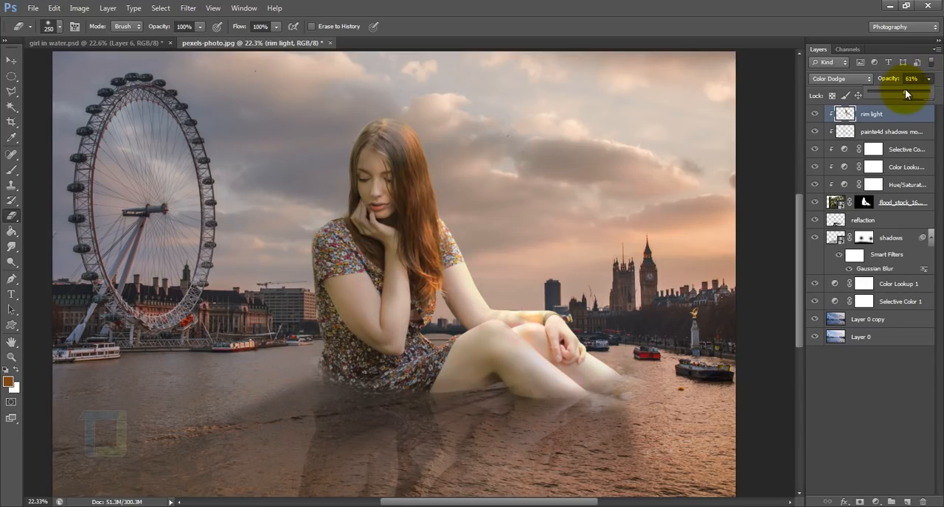
left_click(893, 129)
left_click(892, 118)
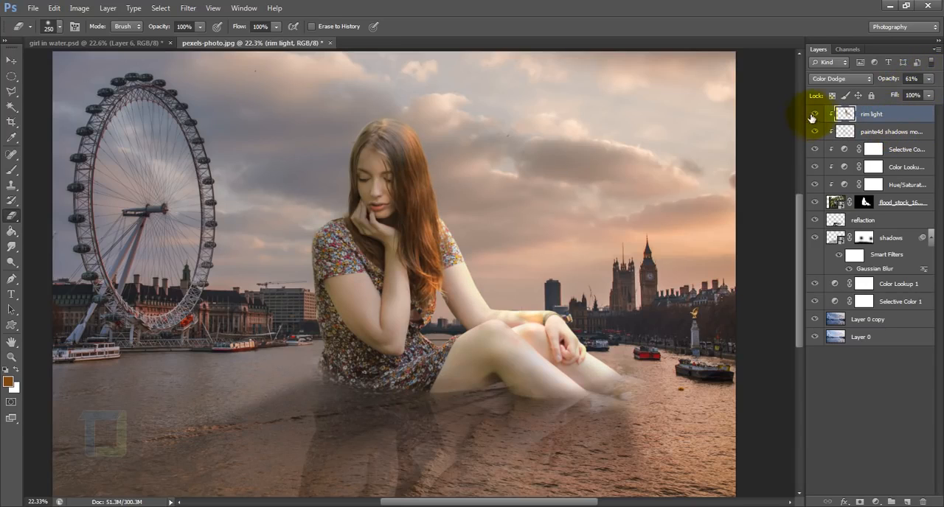
left_click(815, 114)
left_click(815, 114)
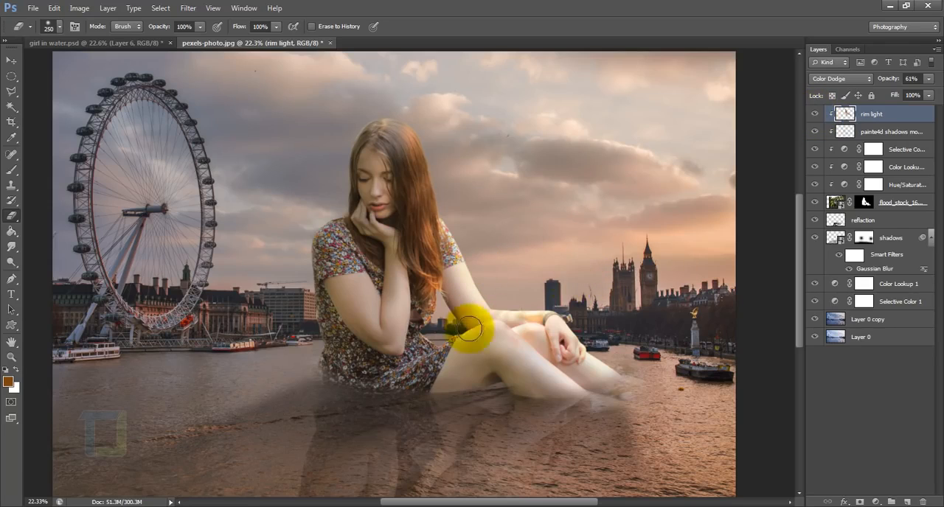
scroll(418, 311, "down", 3)
scroll(443, 315, "up", 1)
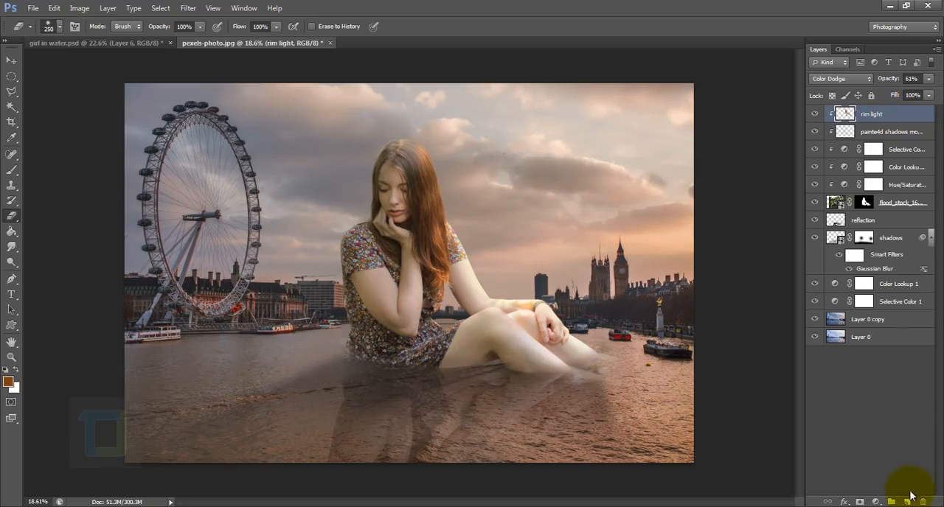
Add a new top layer and set up the Brush at 19% opacity with black as the foreground colour.
left_click(909, 502)
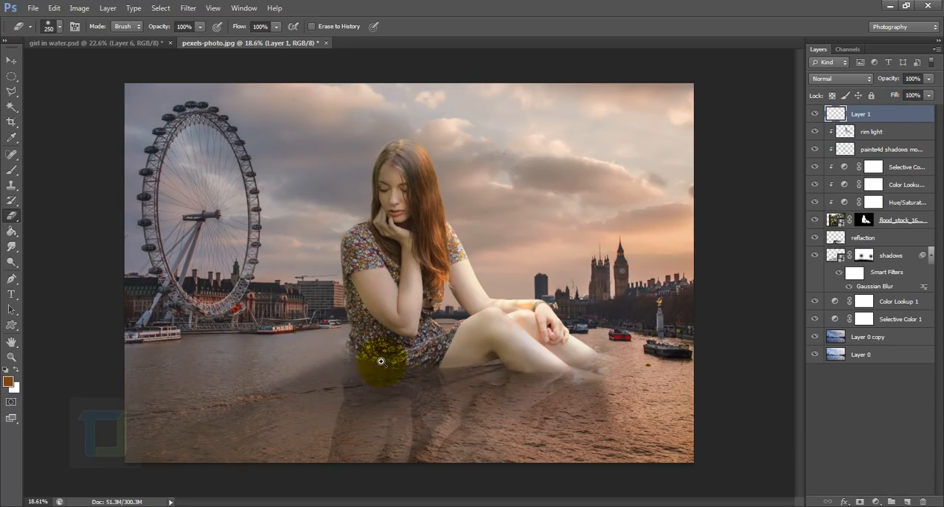
scroll(467, 394, "up", 6)
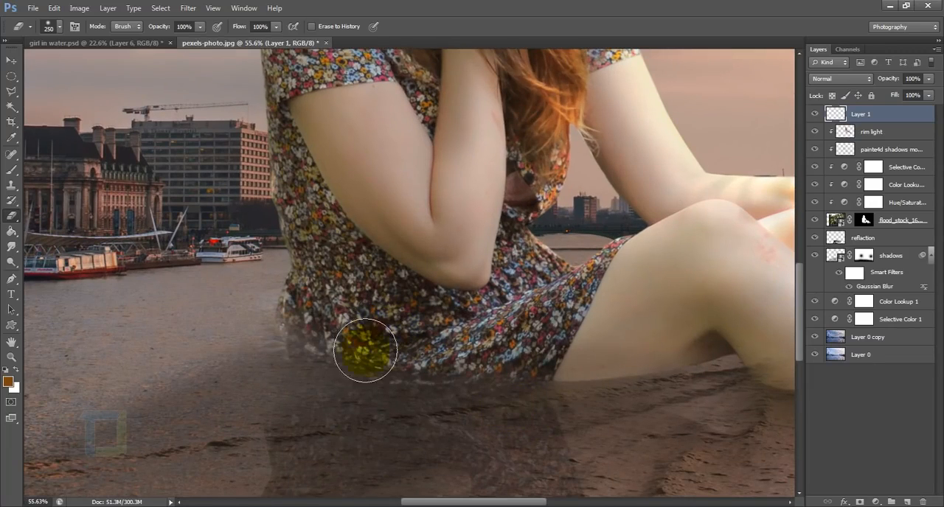
left_click(9, 172)
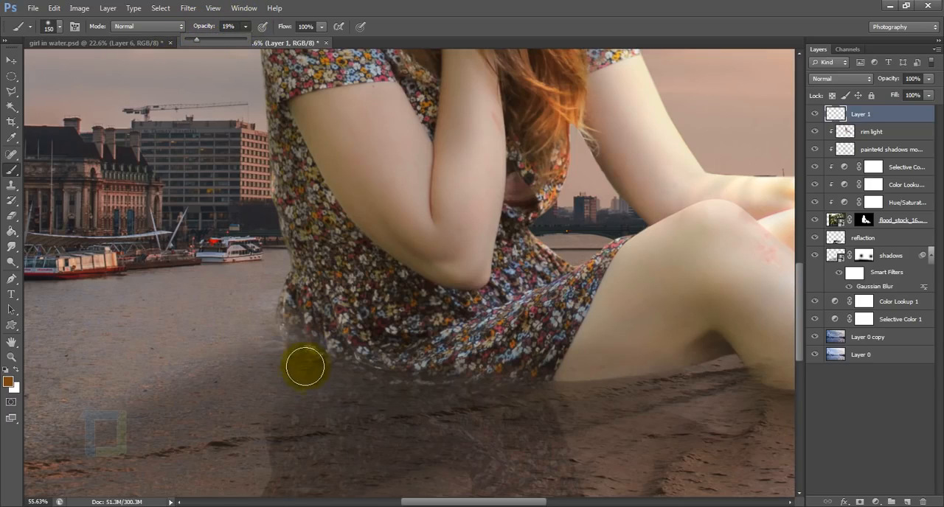
left_click(6, 372)
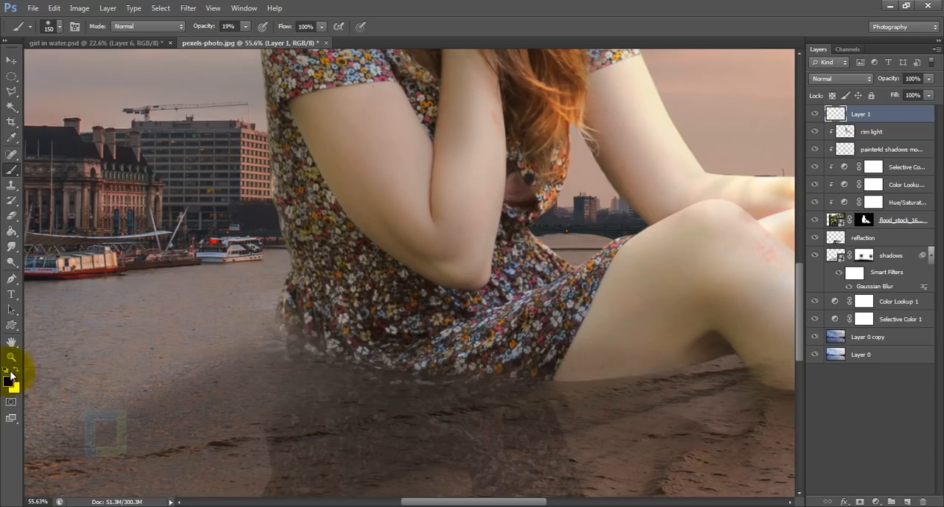
Paint soft black shading where the dress and legs meet the water, undoing the first stroke and enlarging the brush to 300 px.
mouse_move(279, 319)
left_mouse_down()
mouse_move(347, 386)
mouse_move(445, 394)
left_mouse_up()
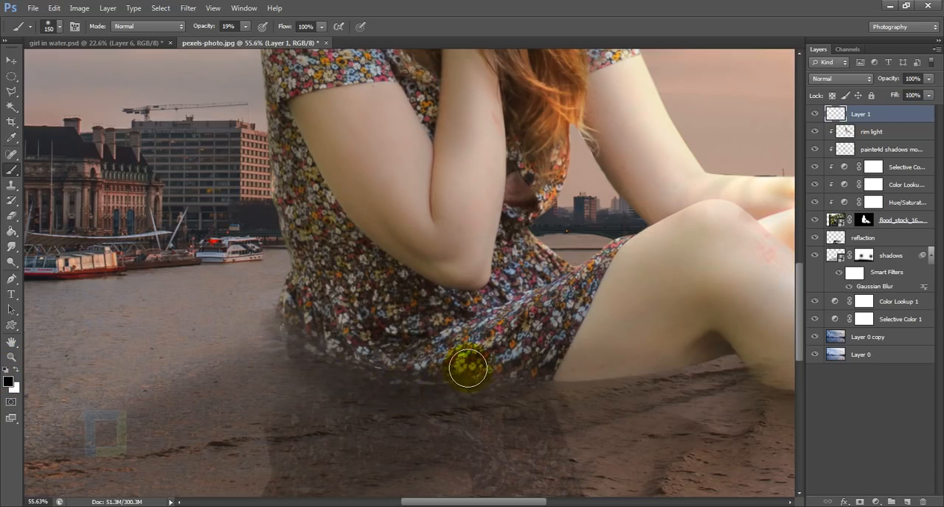
key("ctrl+z")
key("]")
key("]")
key("]")
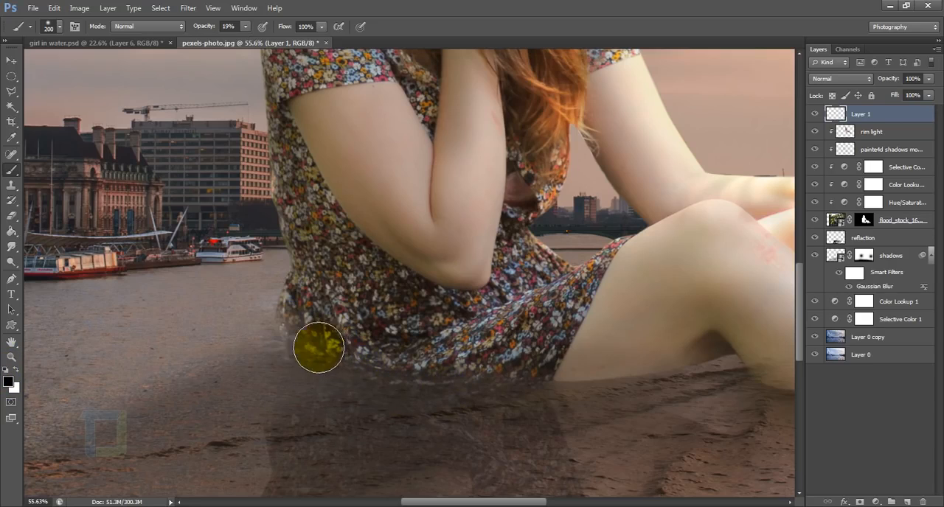
mouse_move(314, 348)
left_mouse_down()
mouse_move(503, 379)
mouse_move(642, 376)
mouse_move(366, 308)
left_mouse_up()
left_click_drag(686, 338, 527, 368)
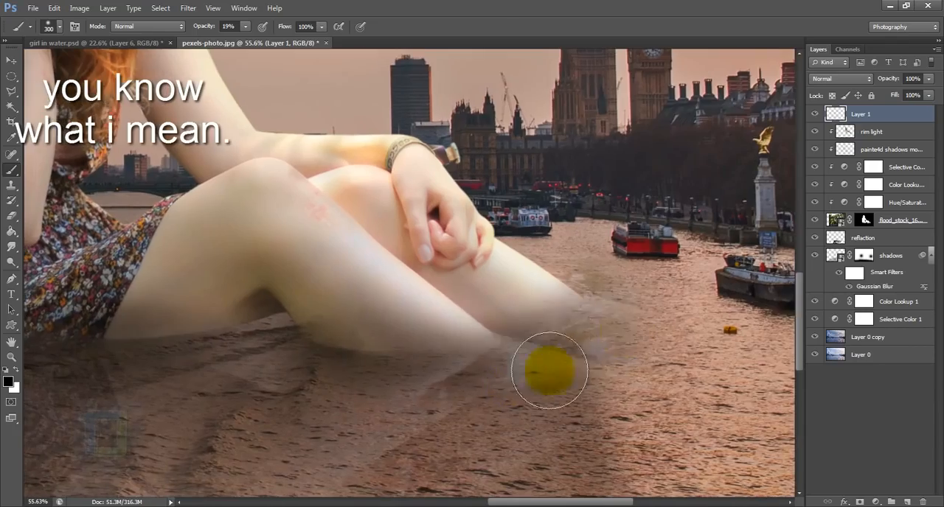
left_click_drag(320, 328, 637, 389)
scroll(637, 390, "down", 8)
scroll(445, 323, "up", 8)
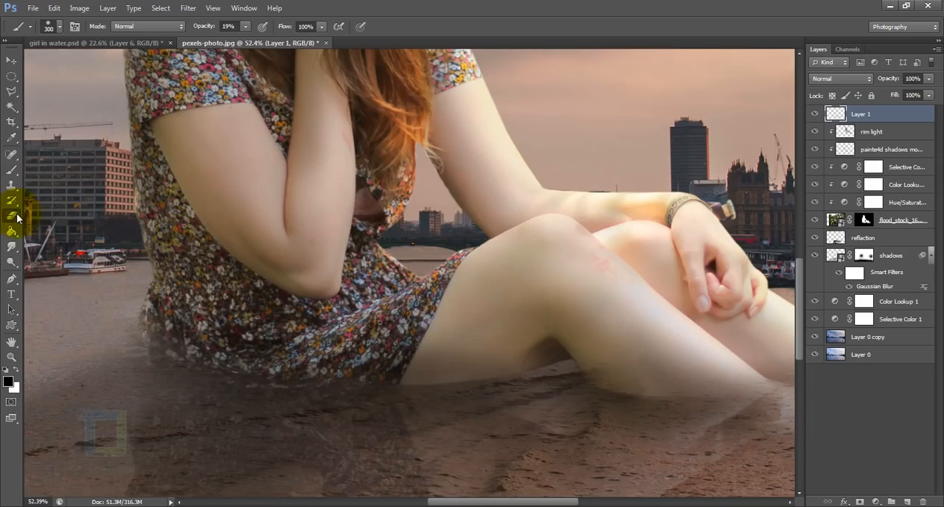
Switch to the Eraser, and lower the waterline shading layer's opacity to 63% while comparing the image with it hidden and shown.
left_click(12, 216)
scroll(413, 309, "down", 6)
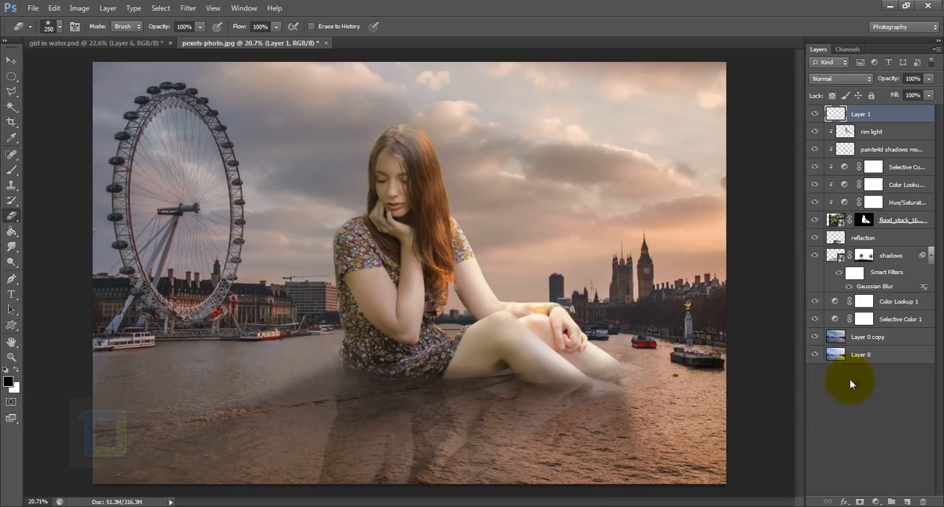
left_click(815, 114)
left_click(815, 113)
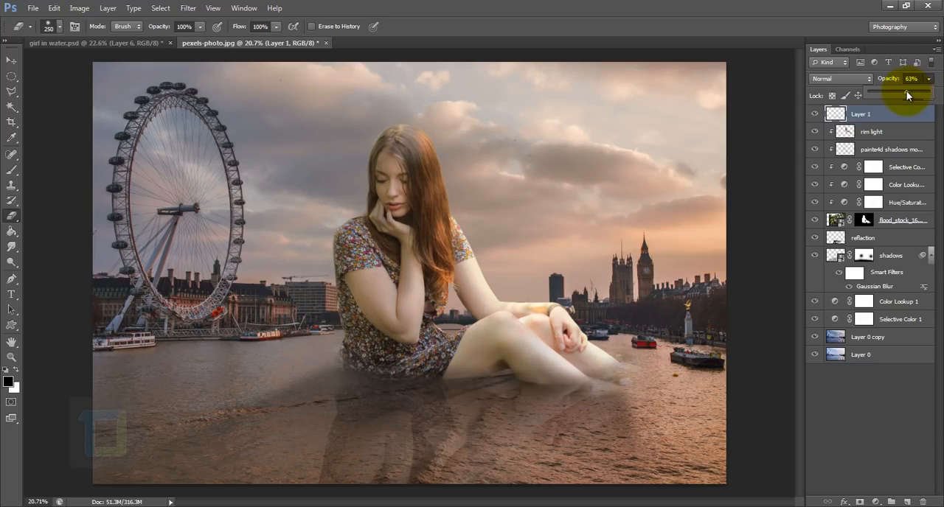
left_click(896, 111)
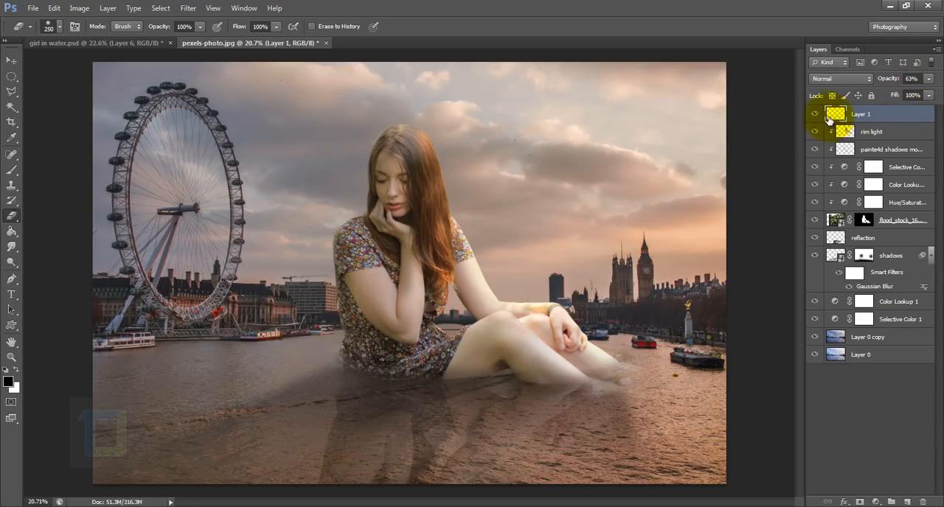
left_click(815, 114)
left_click(815, 113)
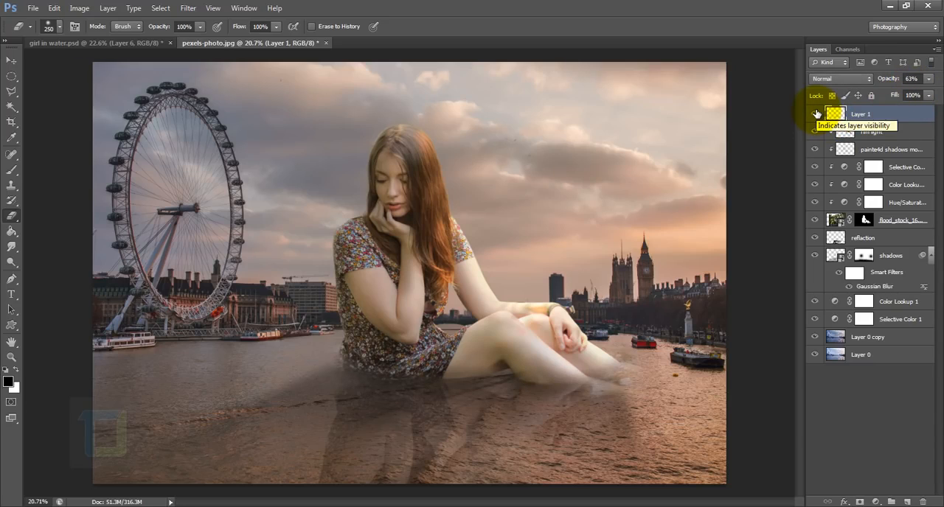
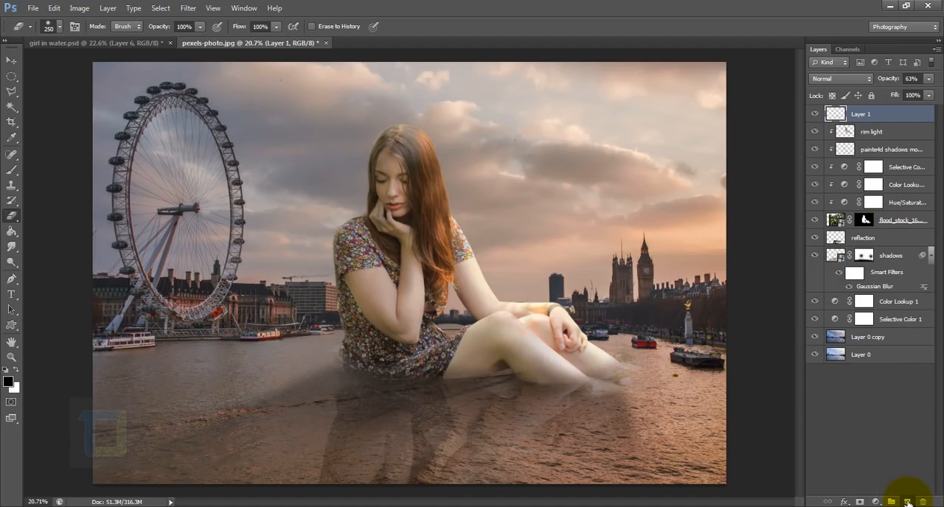
Add a new top layer named sun and fill it with black.
left_click(908, 501)
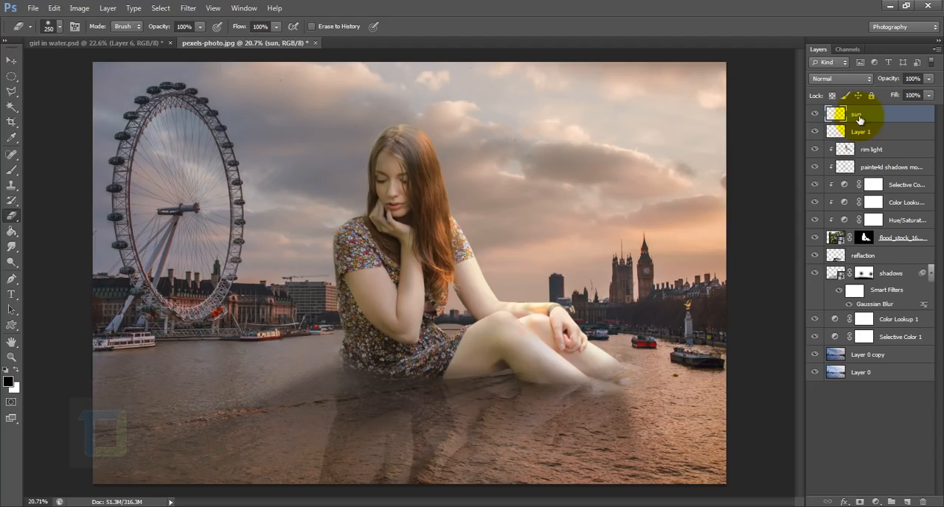
left_click(11, 233)
left_click(49, 237)
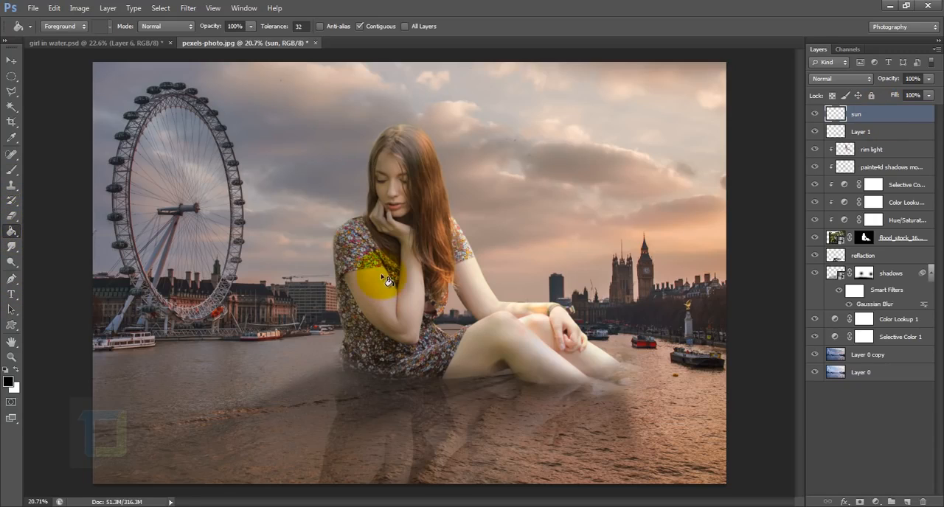
left_click(427, 274)
Render a 105mm Prime lens flare at 100% brightness near the centre of the black sun layer.
left_click(187, 8)
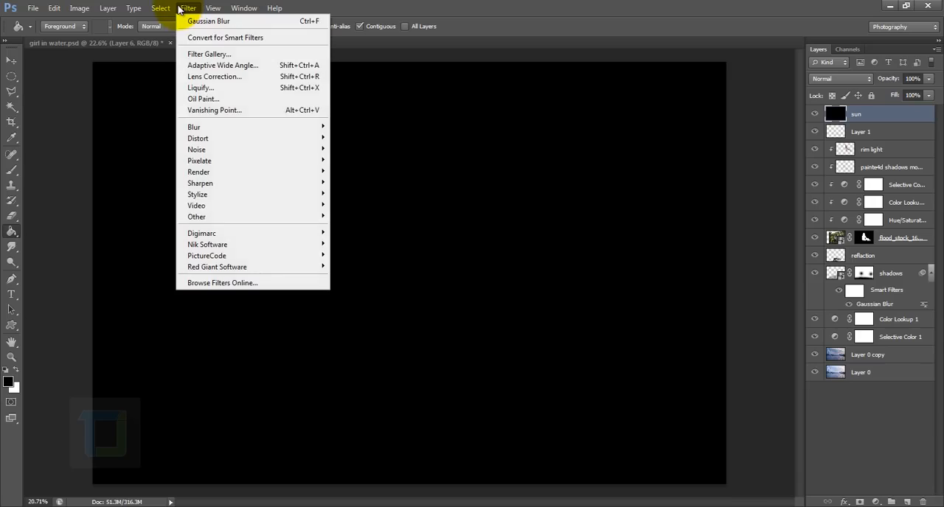
mouse_move(257, 178)
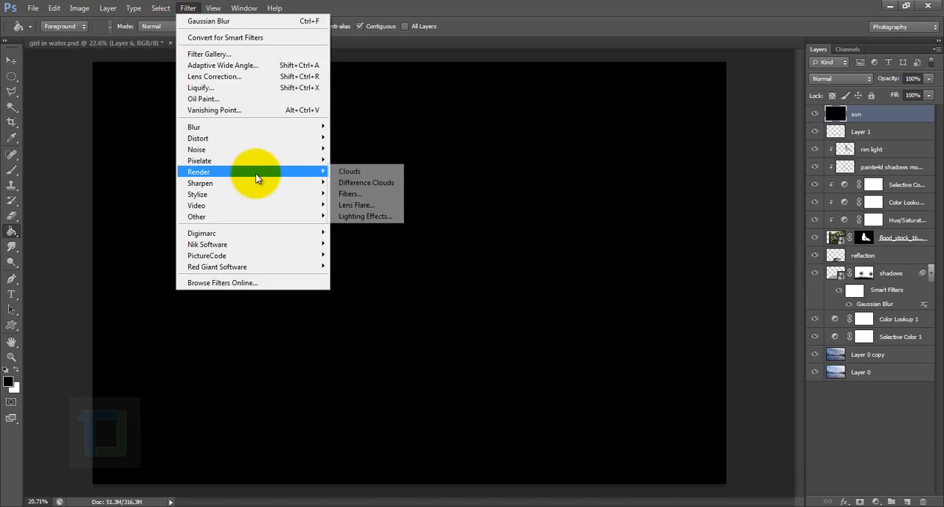
left_click(360, 205)
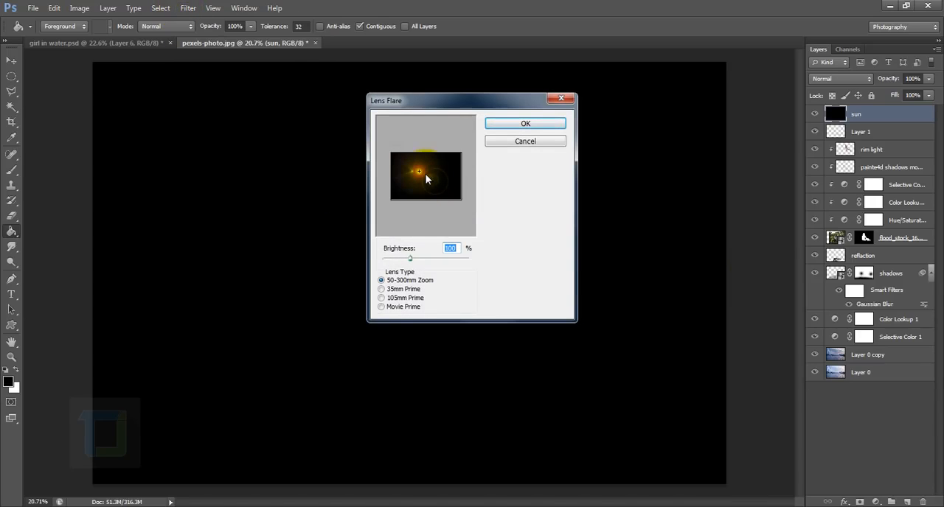
left_click(381, 298)
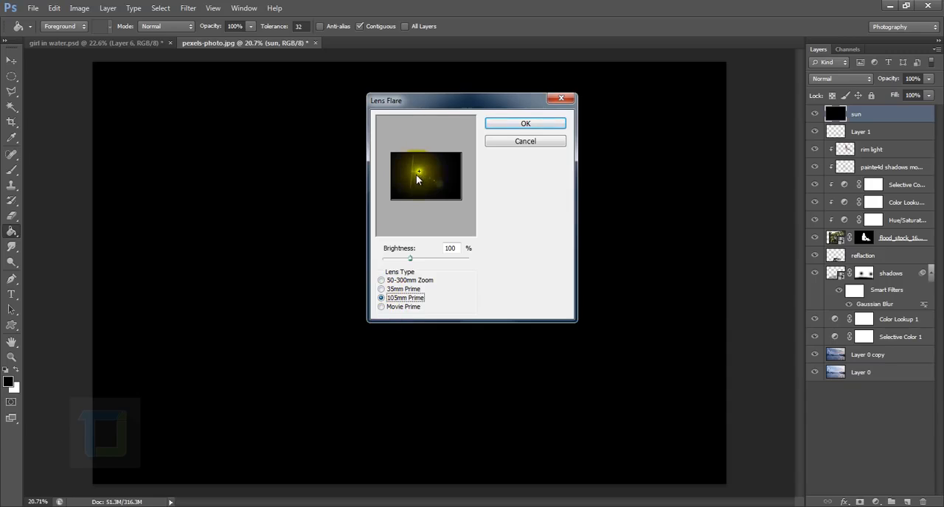
left_click_drag(417, 177, 436, 180)
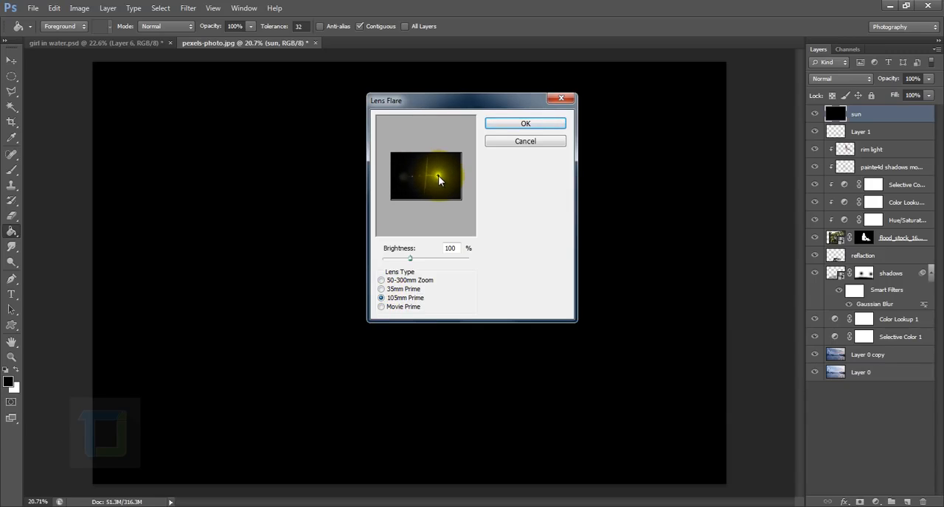
left_click_drag(434, 179, 426, 181)
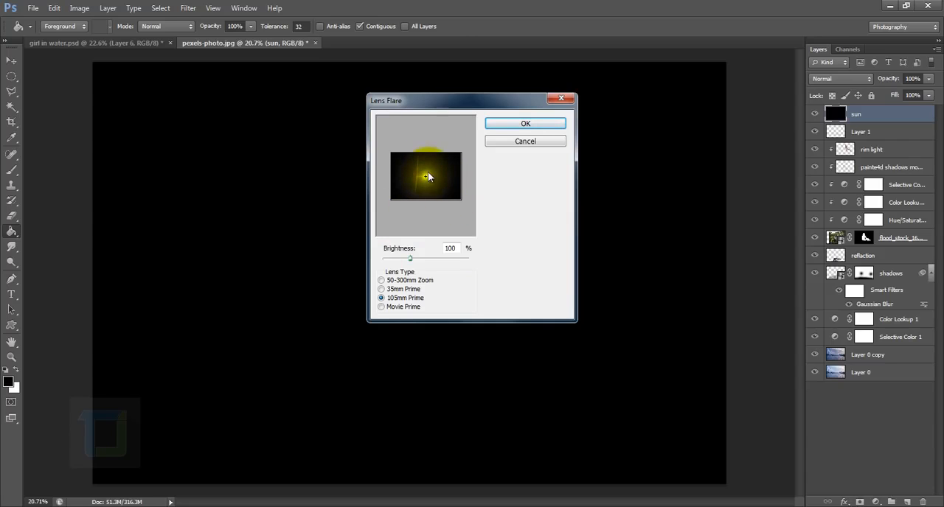
left_click(509, 129)
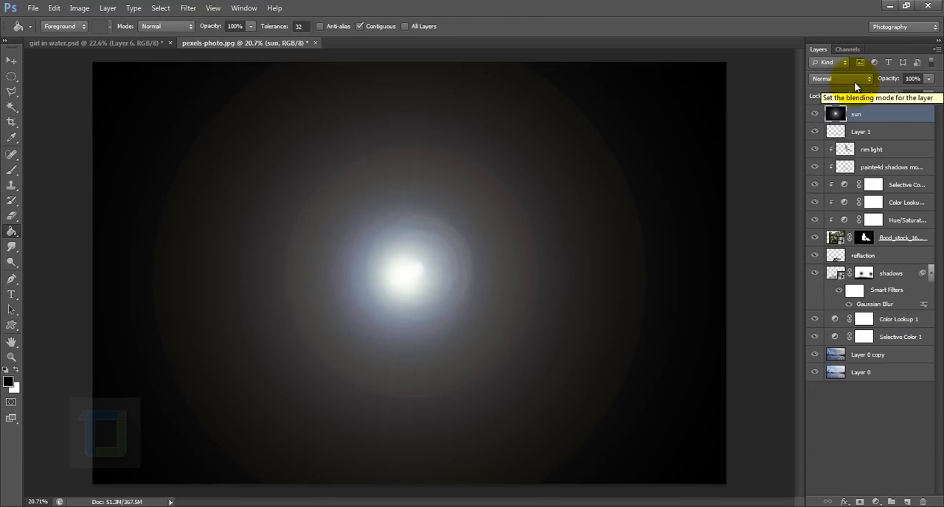
Set the sun layer's blend mode to Screen, scale the flare to about 52%, and place it on the skyline beside Big Ben.
left_click(850, 78)
left_click(822, 185)
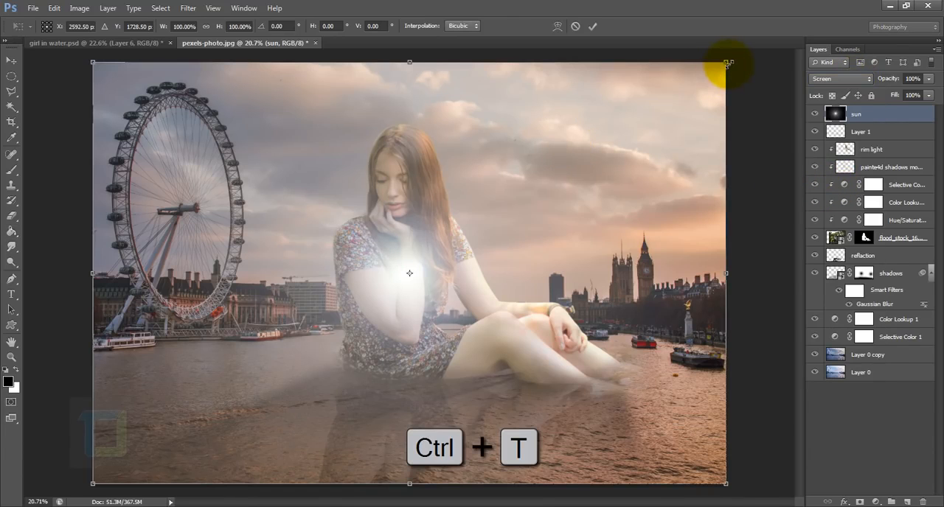
left_click_drag(728, 64, 572, 165)
left_click_drag(467, 243, 659, 240)
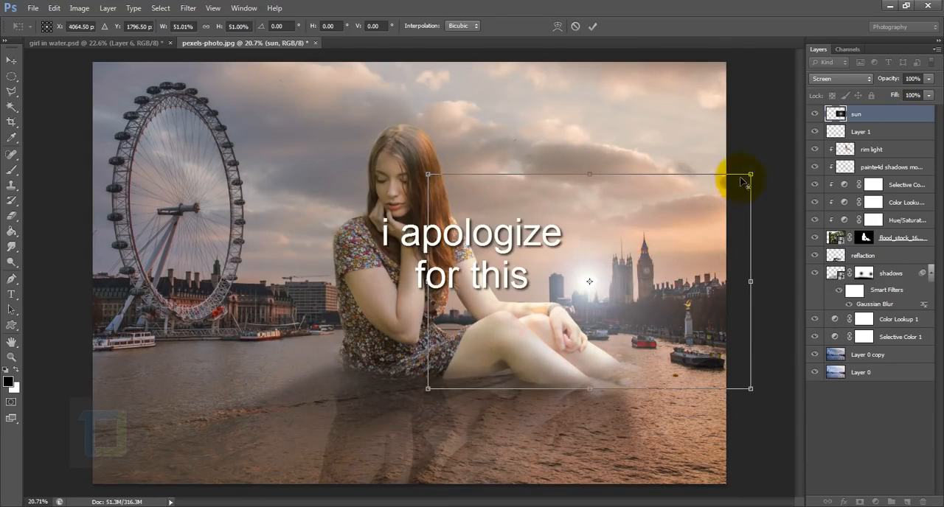
left_click_drag(750, 175, 754, 171)
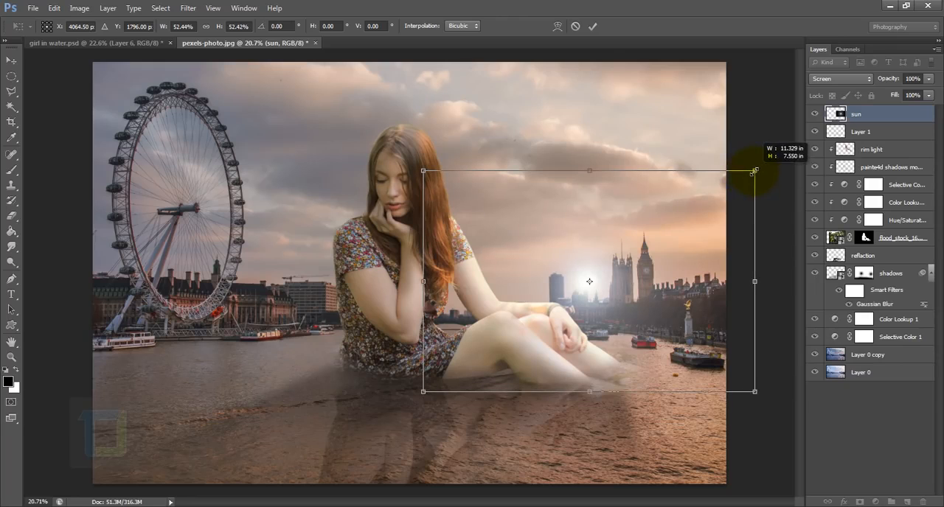
left_click(592, 27)
Erase the flare layer's visible outer edges in the sky, water and right side with a soft 900 px Eraser at 0% hardness.
scroll(775, 288, "down", 3)
scroll(740, 277, "up", 7)
left_click_drag(504, 132, 521, 206)
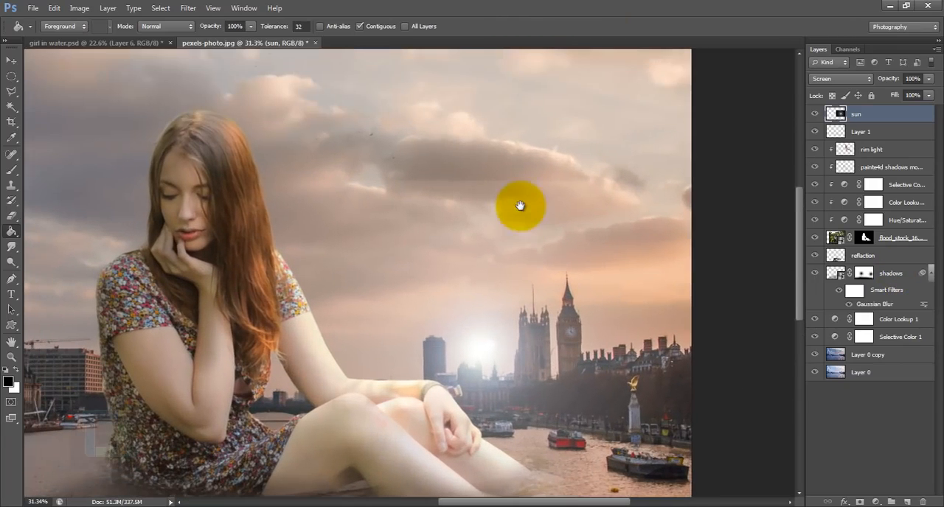
scroll(447, 190, "up", 3)
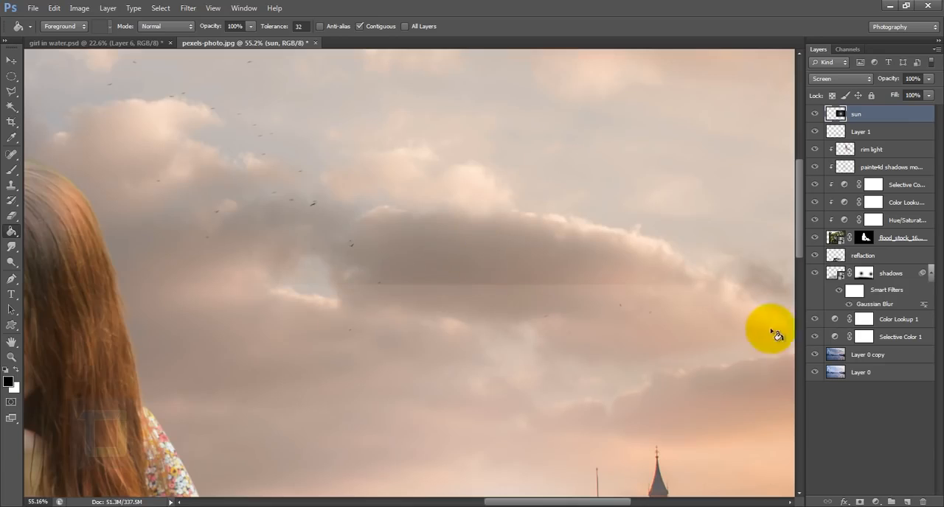
left_click_drag(516, 400, 480, 148)
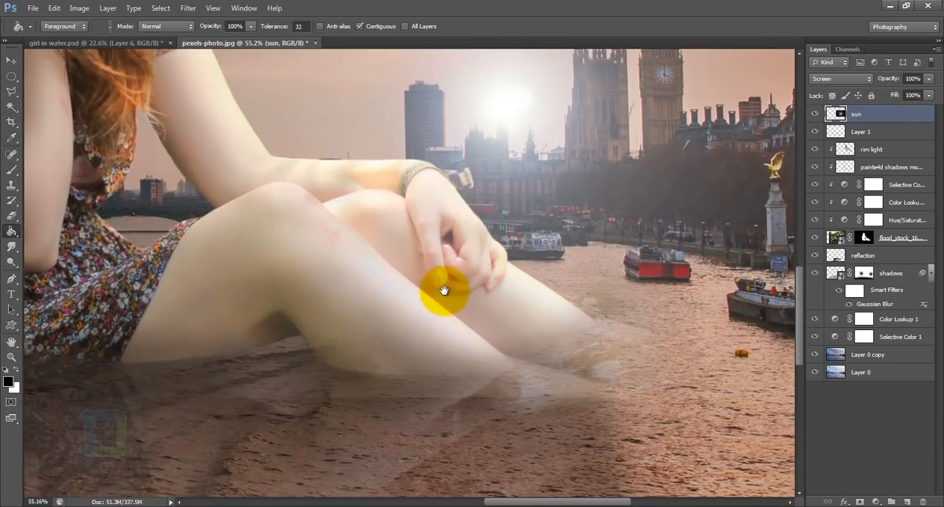
key("ctrl+0")
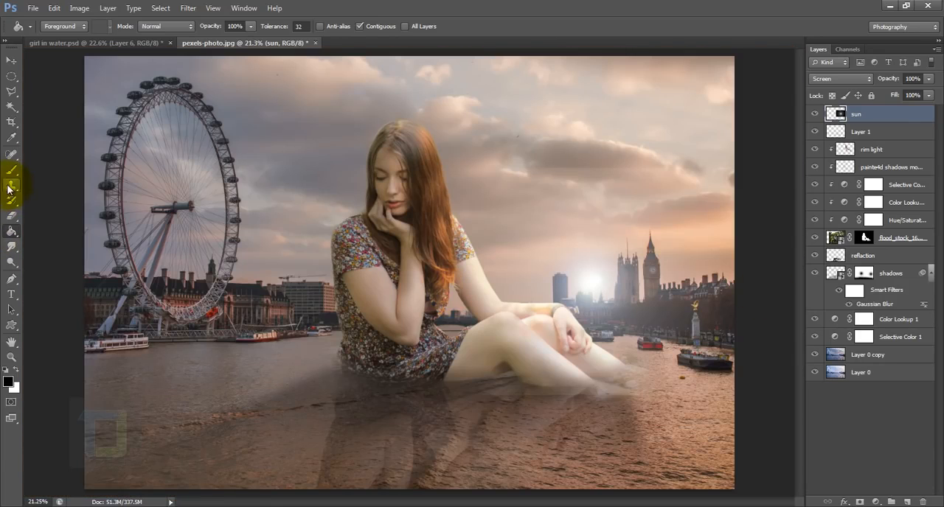
right_click(10, 215)
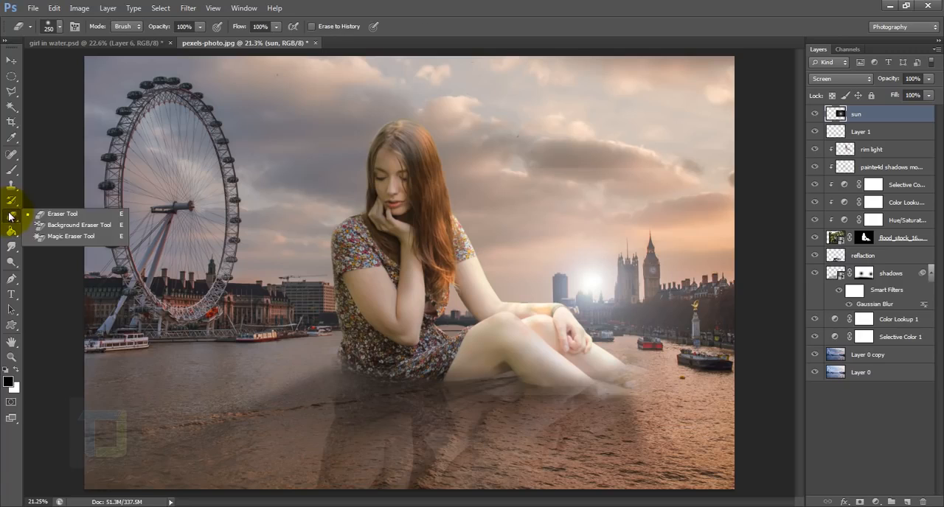
left_click(57, 215)
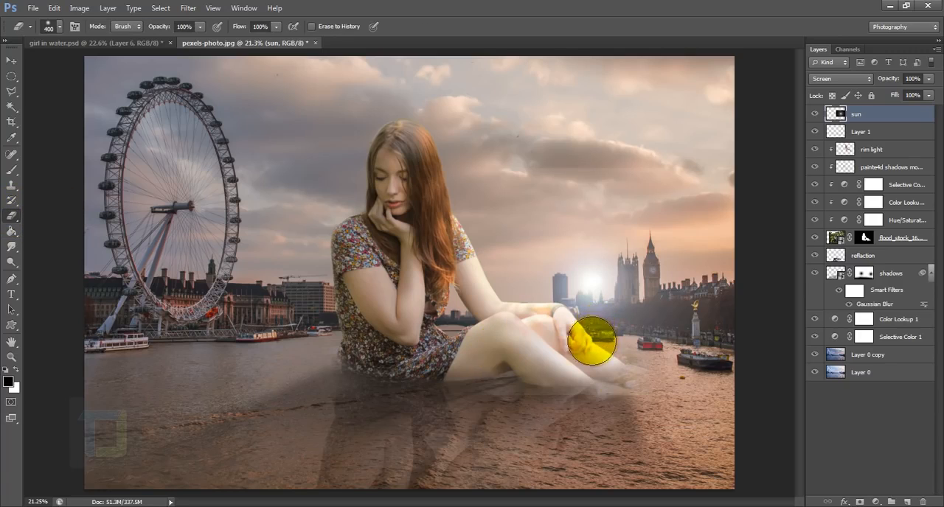
key("bracketright")
key("bracketright")
key("bracketright")
key("bracketright")
key("bracketright")
key("bracketright")
key("bracketright")
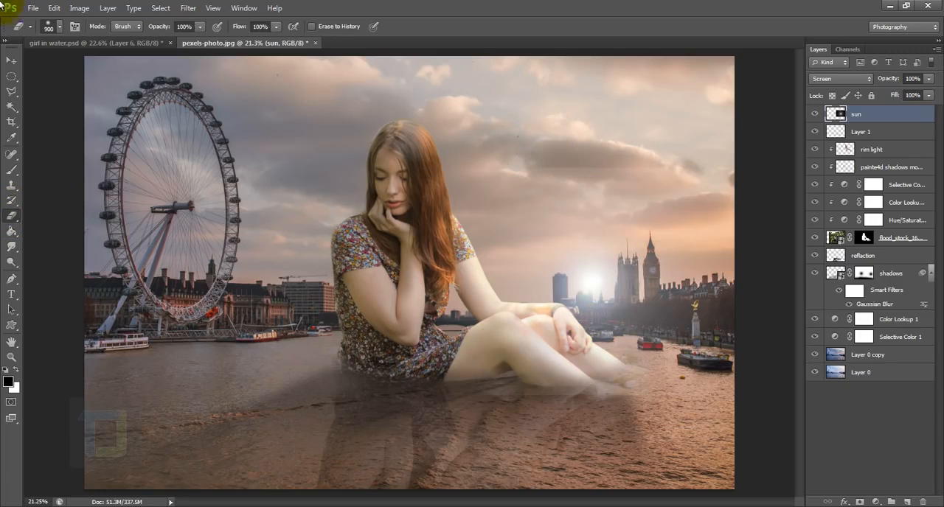
right_click(562, 153)
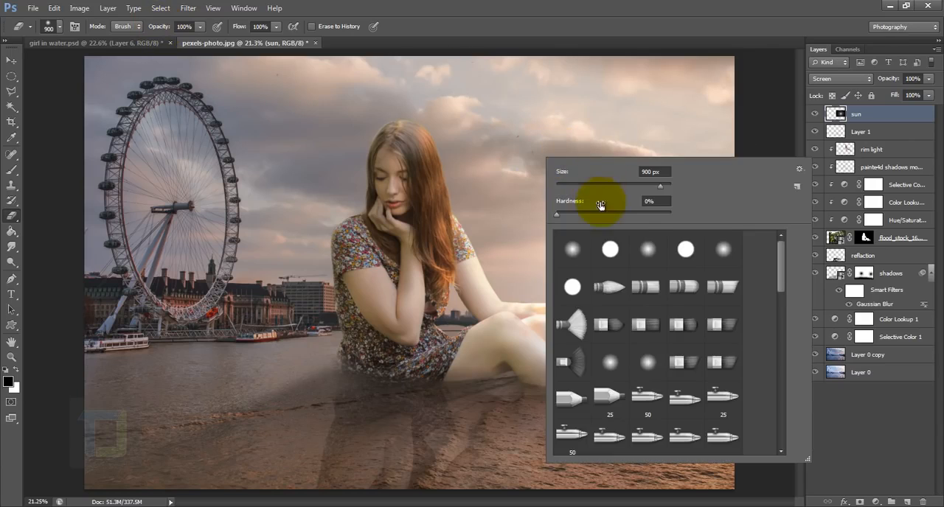
left_click(620, 100)
mouse_move(625, 128)
left_mouse_down()
mouse_move(572, 138)
mouse_move(501, 114)
left_mouse_up()
mouse_move(633, 455)
left_mouse_down()
mouse_move(587, 420)
mouse_move(684, 425)
left_mouse_up()
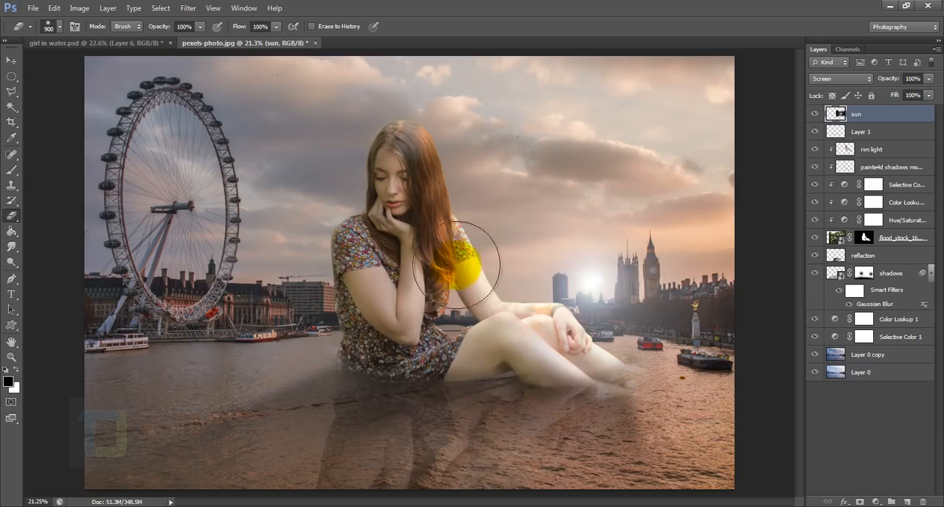
left_click_drag(743, 326, 739, 286)
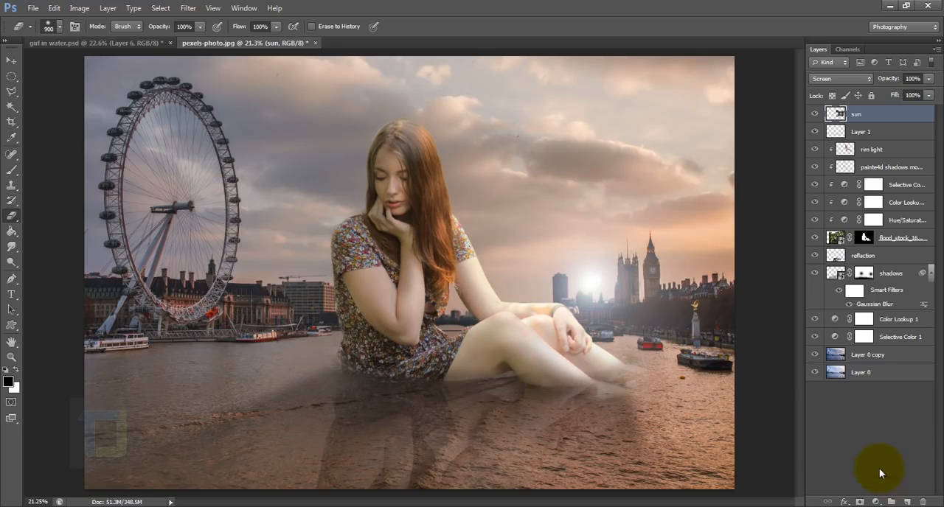
Colorize the sun layer with Hue/Saturation, using hue 33 and saturation 51.
left_click(80, 8)
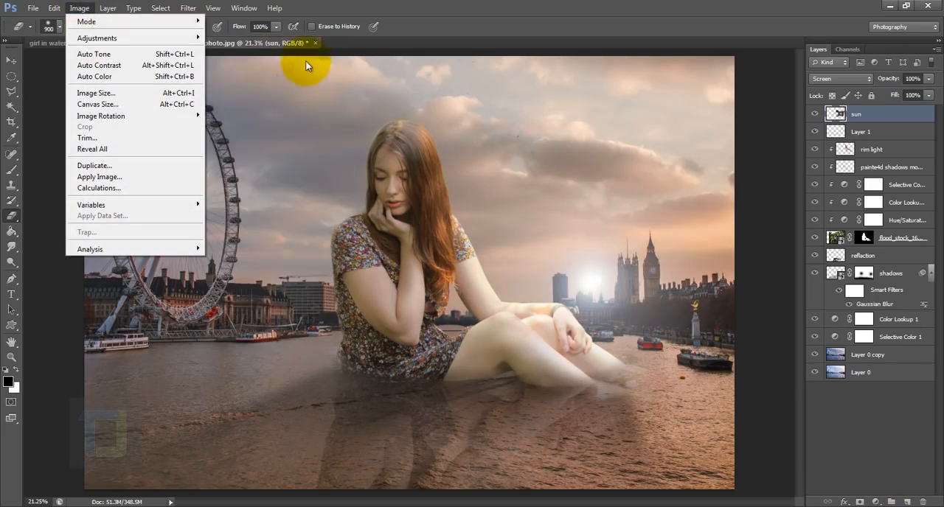
mouse_move(97, 38)
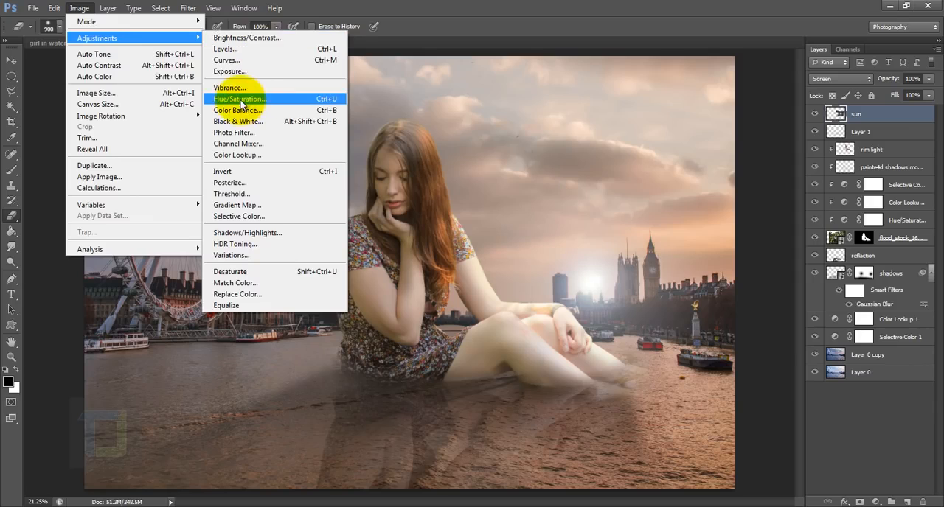
left_click(241, 102)
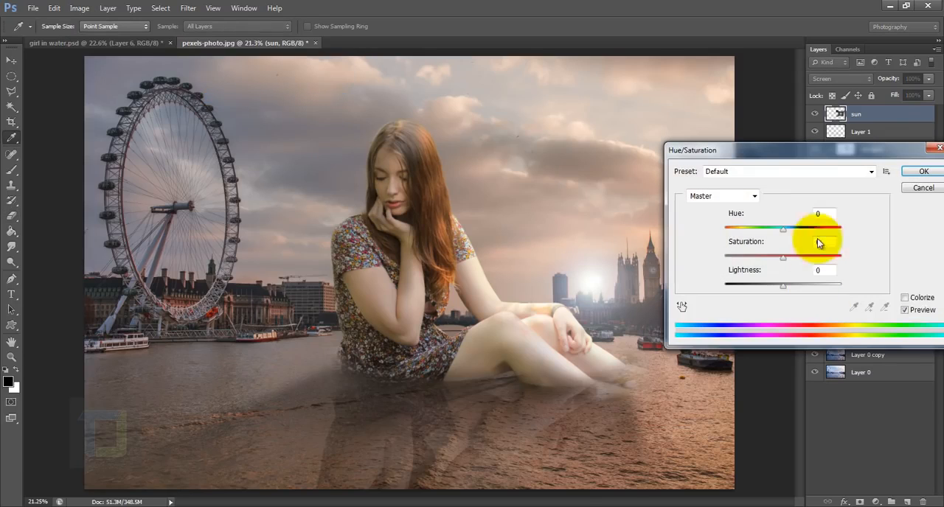
left_click(906, 298)
left_click_drag(762, 261, 785, 259)
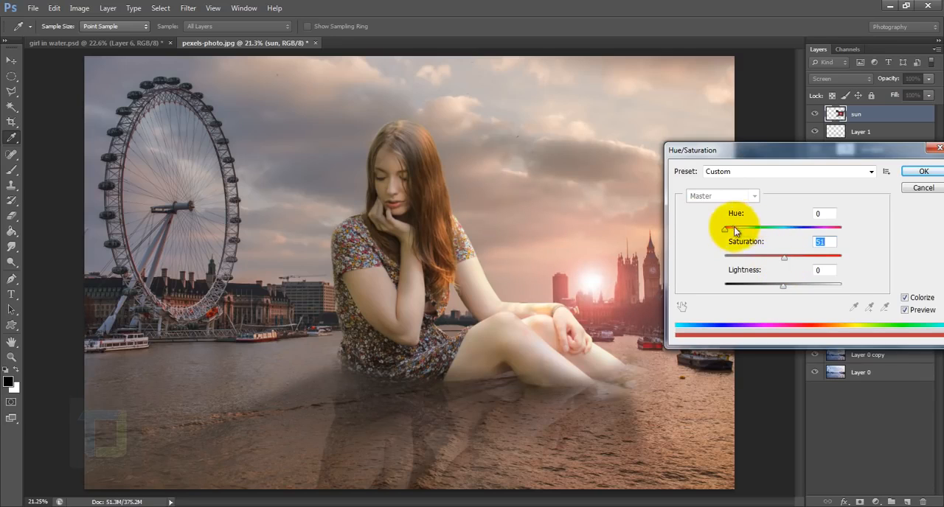
left_click_drag(726, 234, 733, 235)
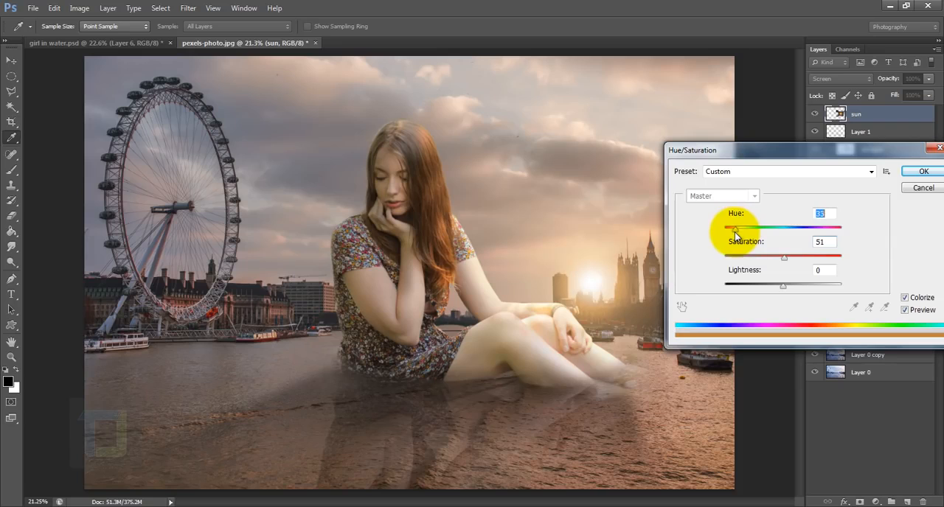
left_click(922, 171)
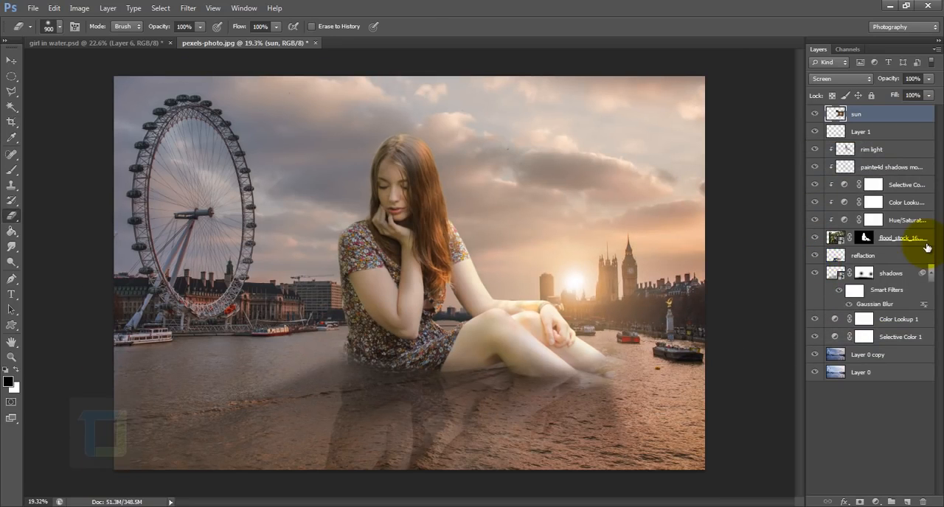
Move the sun flare along the skyline to just beside the girl's outstretched arm.
left_click(11, 59)
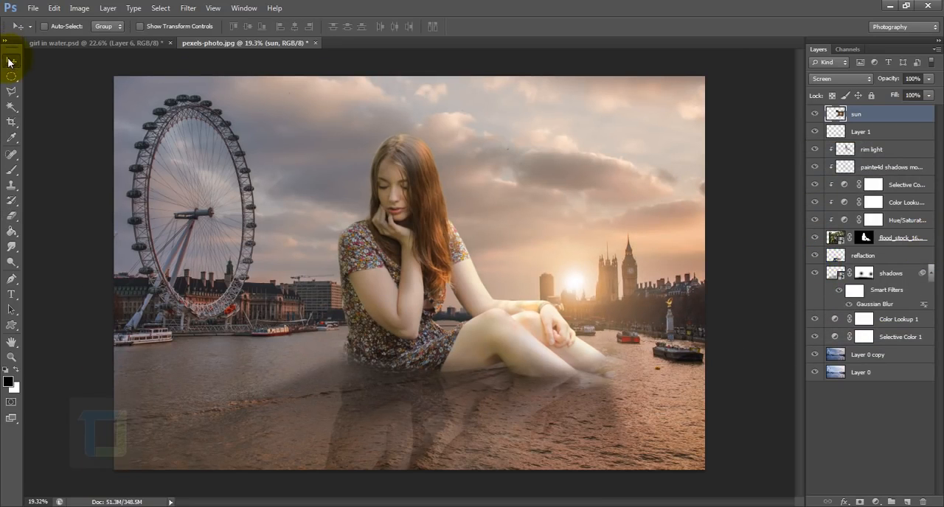
left_click_drag(577, 283, 518, 289)
scroll(610, 320, "down", 3)
scroll(610, 320, "up", 2)
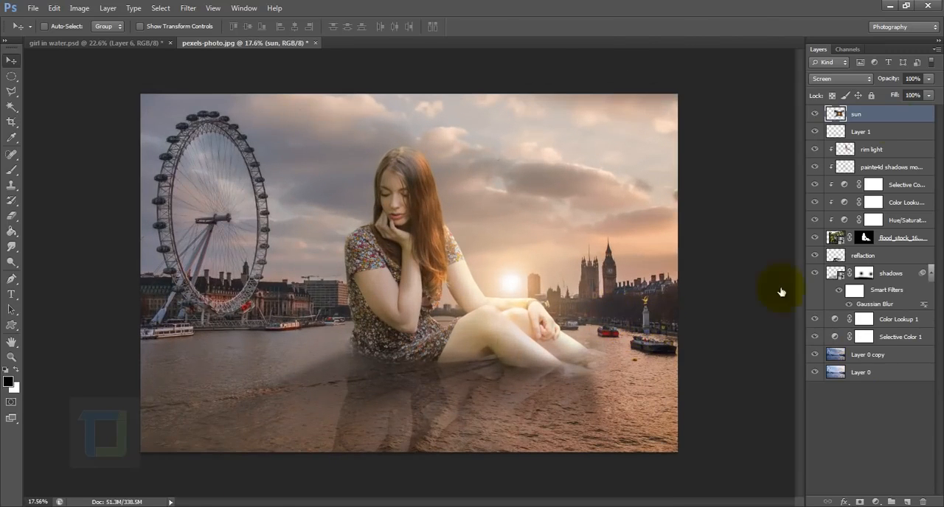
Shift the sun layer's hue to -9 and raise its saturation to +66 with Hue/Saturation.
left_click(79, 8)
left_click(259, 96)
left_click_drag(782, 255, 815, 262)
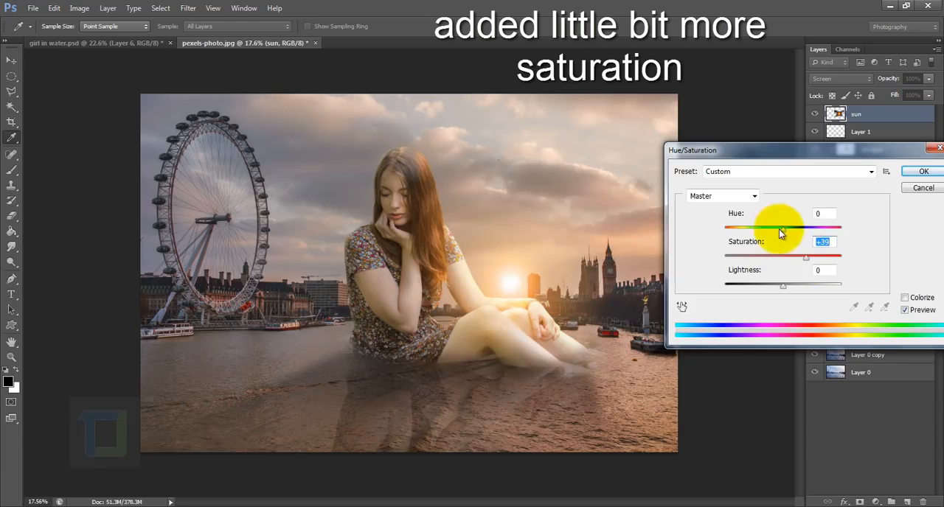
left_click_drag(780, 230, 821, 262)
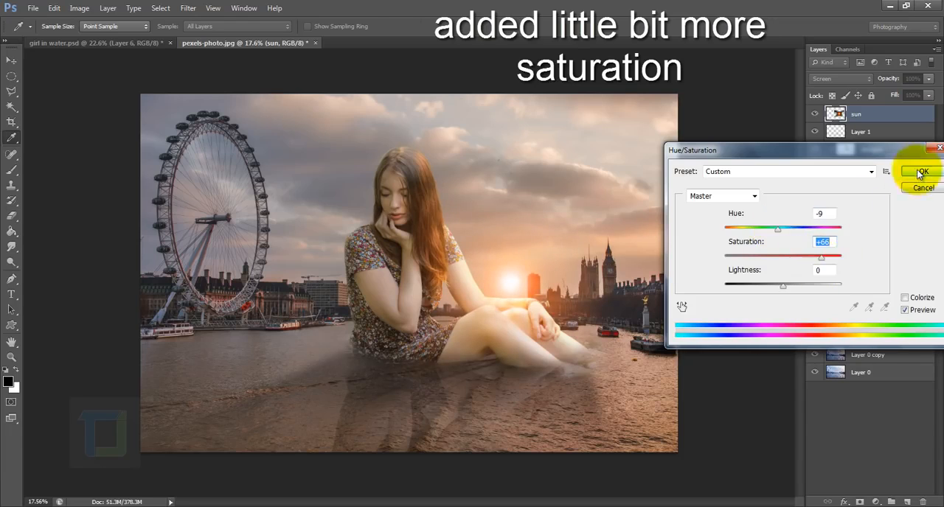
left_click(921, 172)
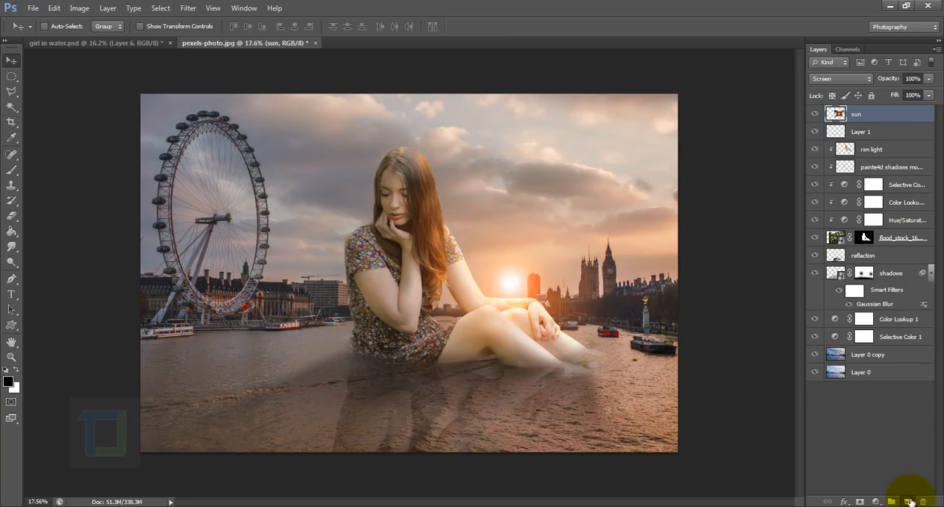
Create a layer named env light above the sun layer and choose brown-orange #8d4f22 as the brush colour.
left_click(908, 501)
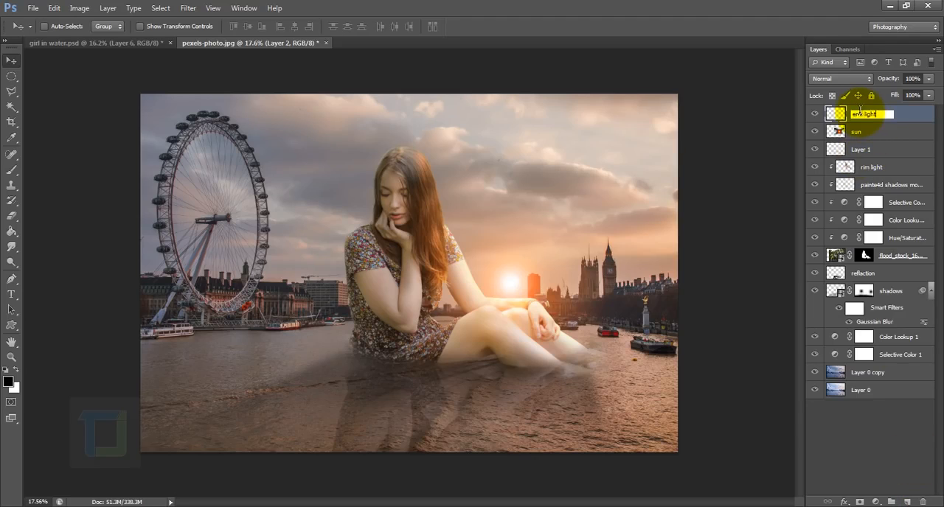
left_click(12, 169)
left_click(506, 279, "alt")
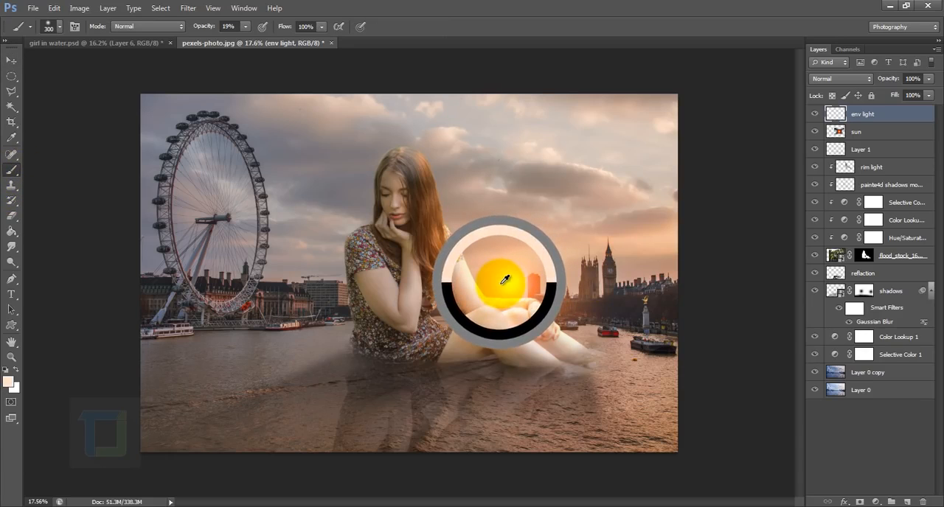
left_click(11, 382)
left_click(367, 287)
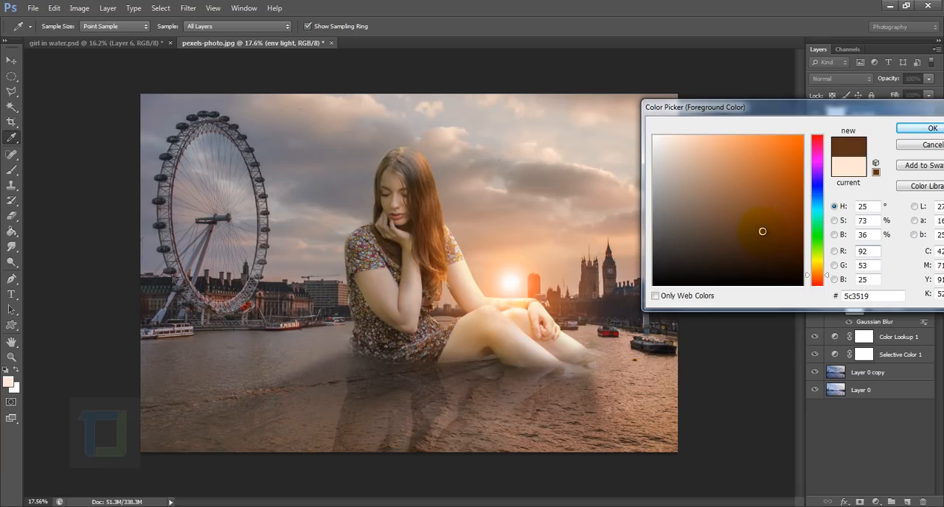
left_click(766, 203)
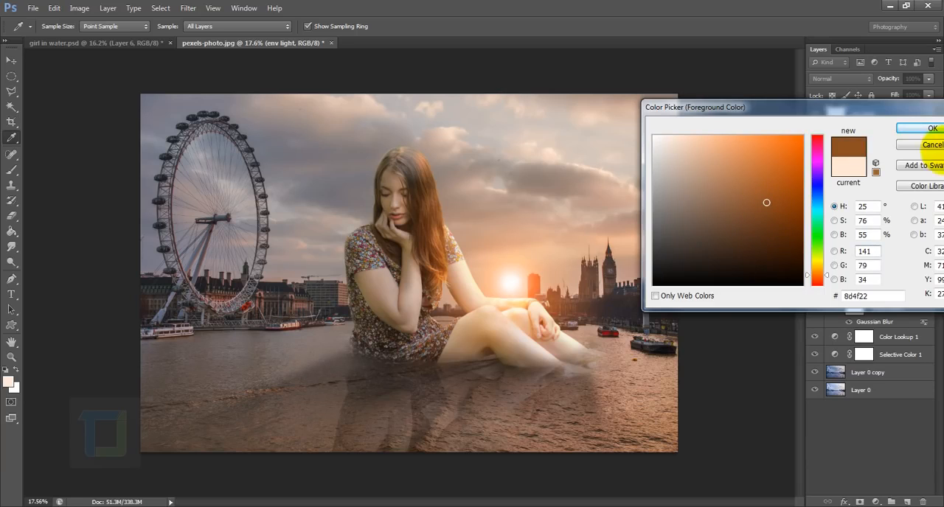
left_click(903, 133)
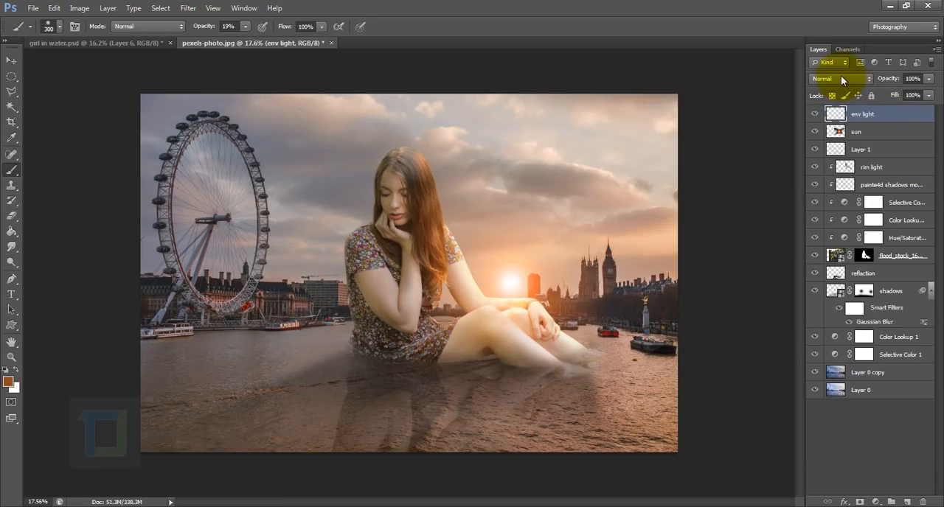
Set the env light layer to Color Dodge and paint light over the riverside buildings and boats behind the wheel at 100% brush opacity.
left_click(840, 78)
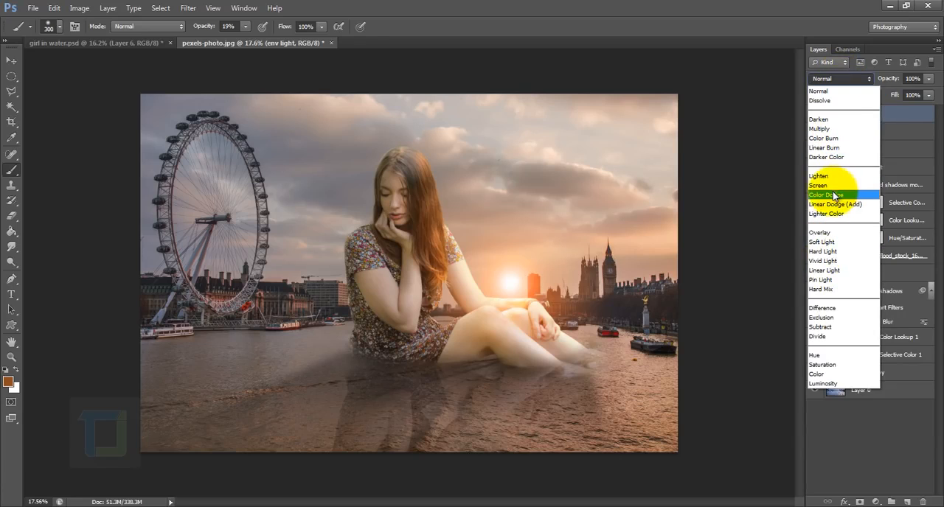
left_click(834, 195)
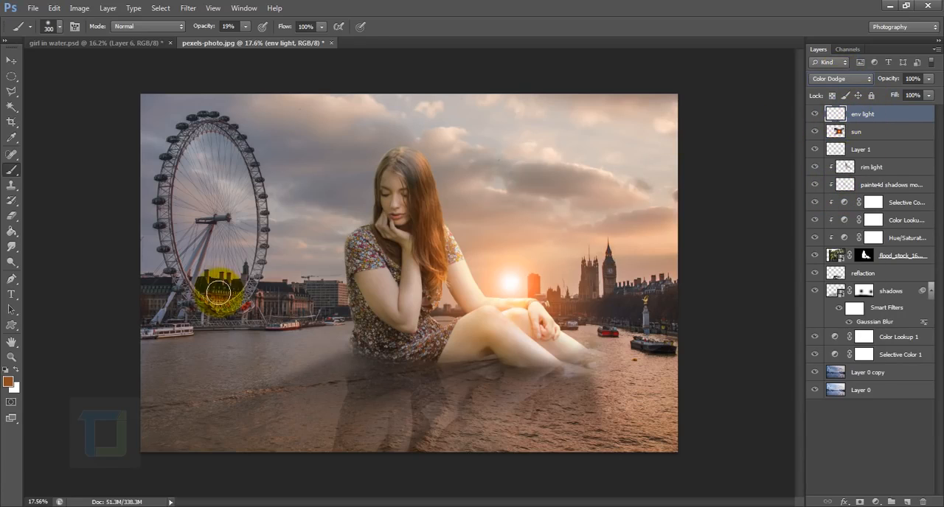
mouse_move(219, 292)
left_mouse_down()
mouse_move(142, 340)
mouse_move(152, 319)
mouse_move(146, 328)
mouse_move(278, 324)
mouse_move(272, 259)
left_mouse_up()
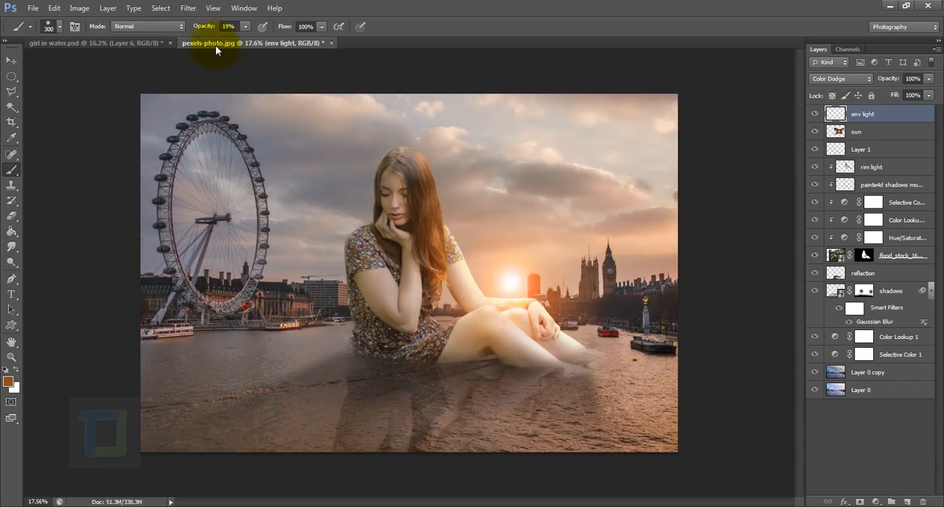
left_click_drag(193, 28, 277, 30)
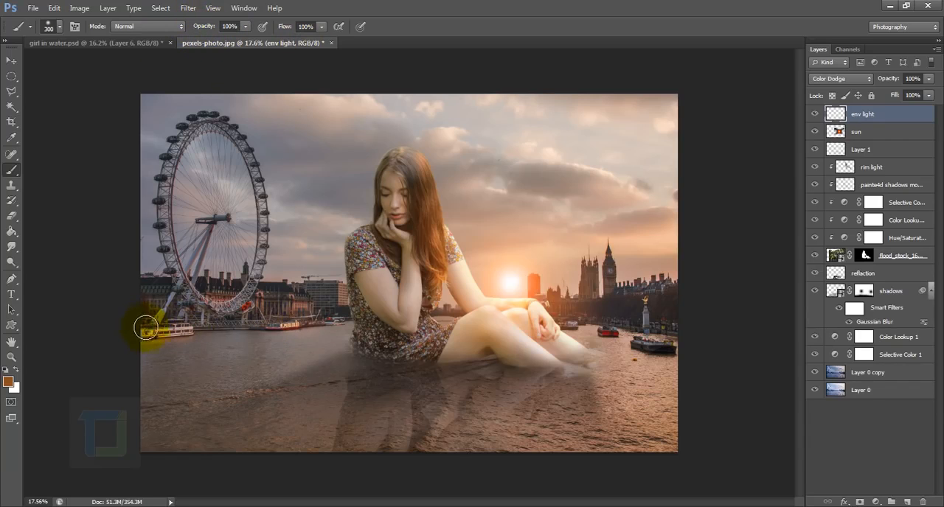
mouse_move(145, 328)
left_mouse_down()
mouse_move(292, 317)
mouse_move(159, 326)
mouse_move(193, 295)
mouse_move(308, 299)
left_mouse_up()
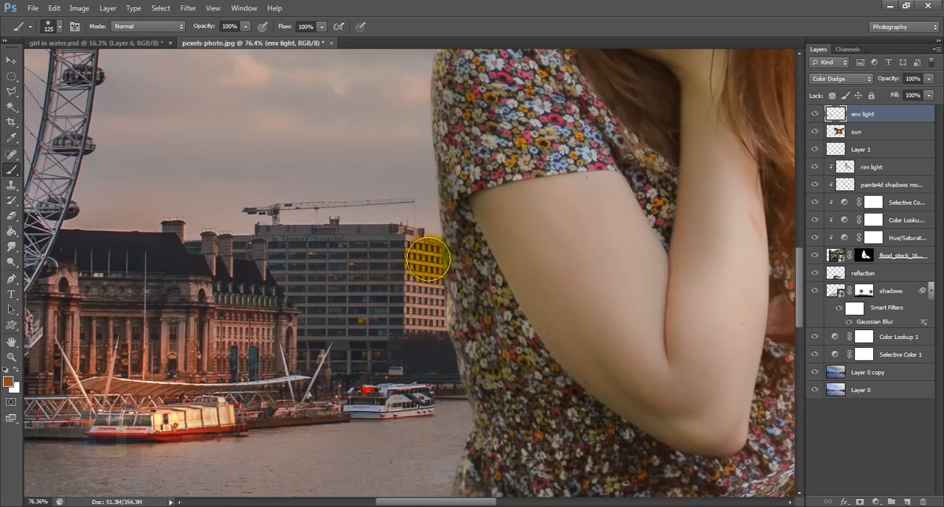
left_click_drag(428, 257, 421, 311)
left_click_drag(246, 354, 259, 323)
key("ctrl+z")
left_click_drag(221, 419, 253, 422)
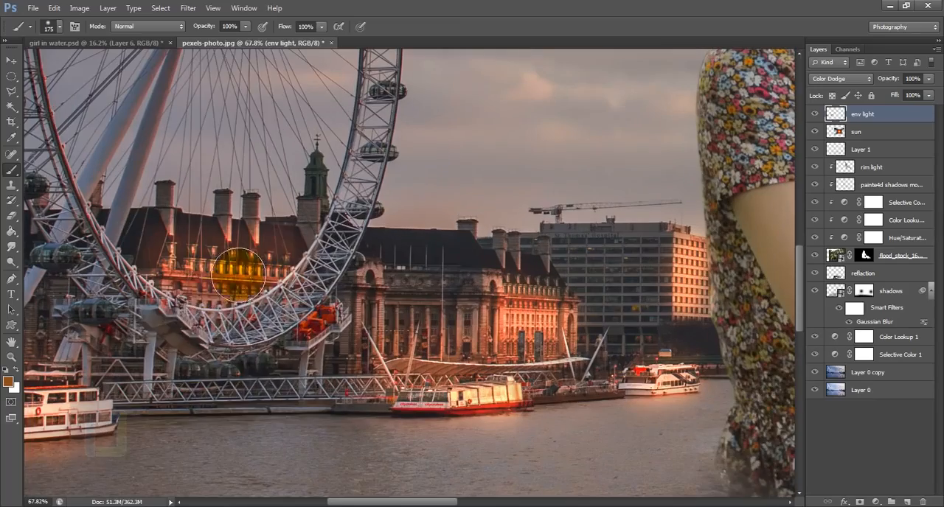
mouse_move(184, 354)
left_mouse_down()
mouse_move(306, 336)
mouse_move(415, 339)
left_mouse_up()
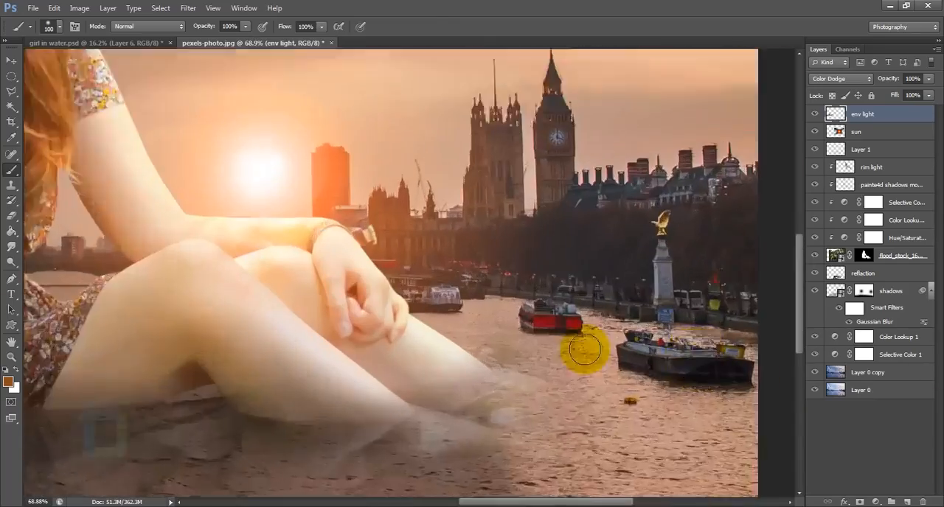
Paint the same light on the distant boats and barge beyond the girl's legs, using smaller brush sizes.
scroll(658, 354, "up", 4)
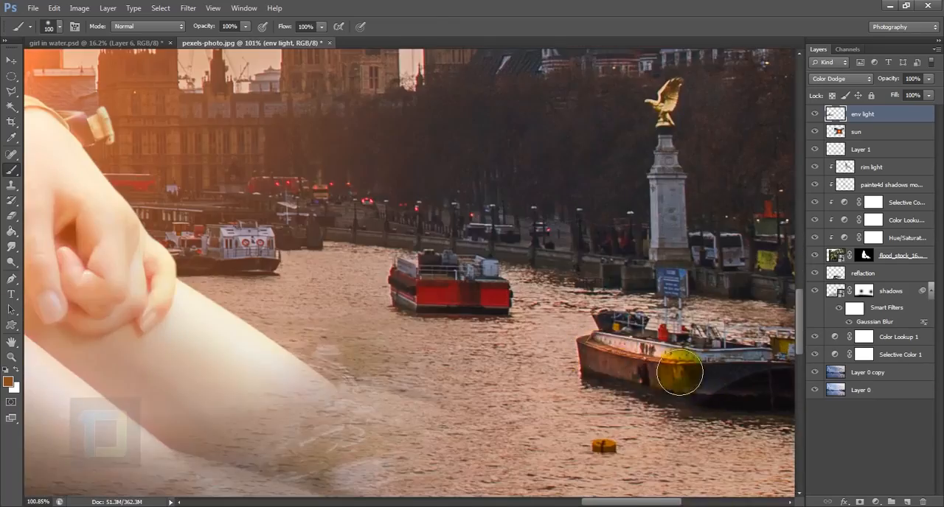
left_click_drag(249, 251, 618, 358)
scroll(617, 359, "up", 2)
scroll(516, 310, "up", 3)
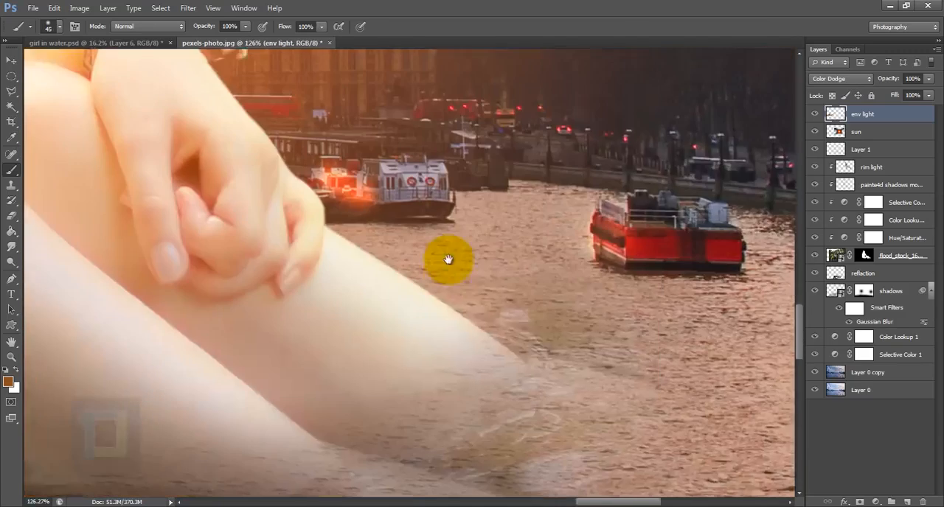
key("ctrl+0")
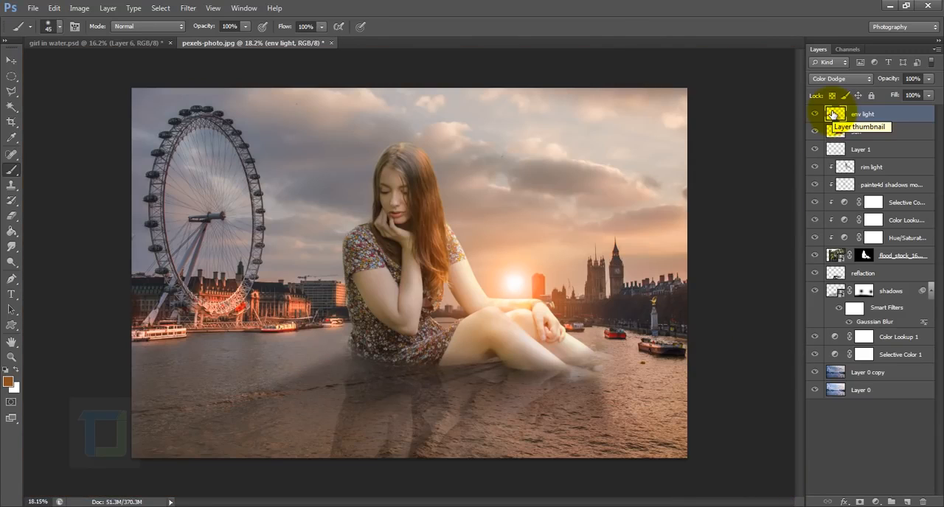
Lower the env light layer's opacity to 45%.
left_click(928, 79)
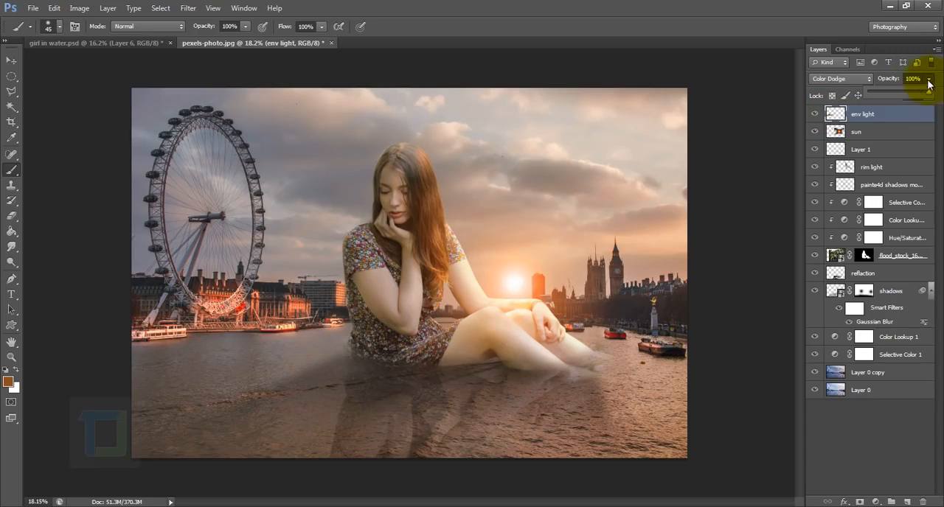
left_click(893, 93)
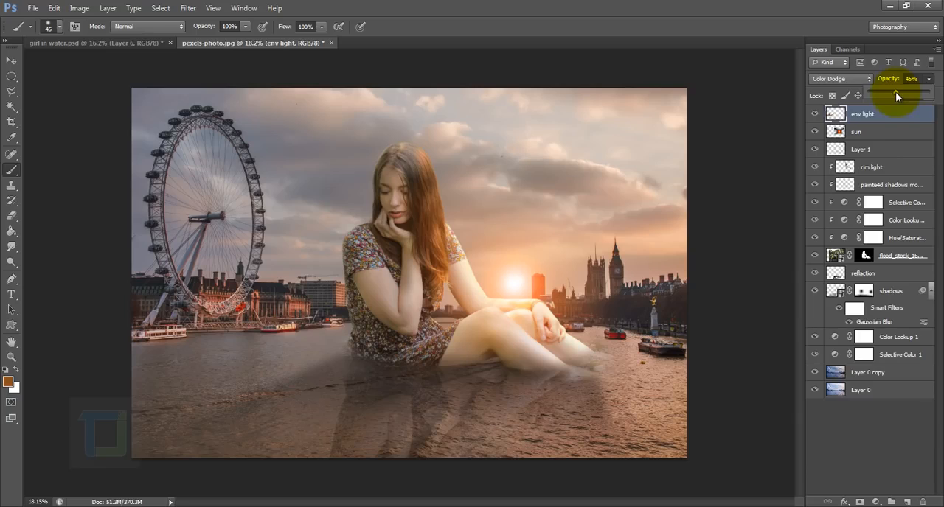
left_click_drag(895, 91, 894, 92)
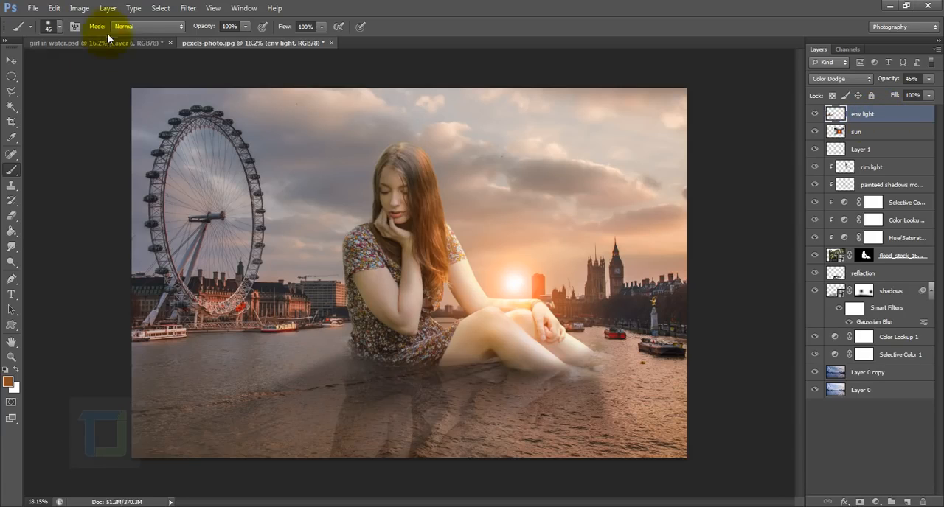
Place ship_png_2_by_jean52-db1ldff.png above the env light layer and rasterize the placed ship layer.
left_click(32, 8)
mouse_move(52, 216)
left_click(57, 198)
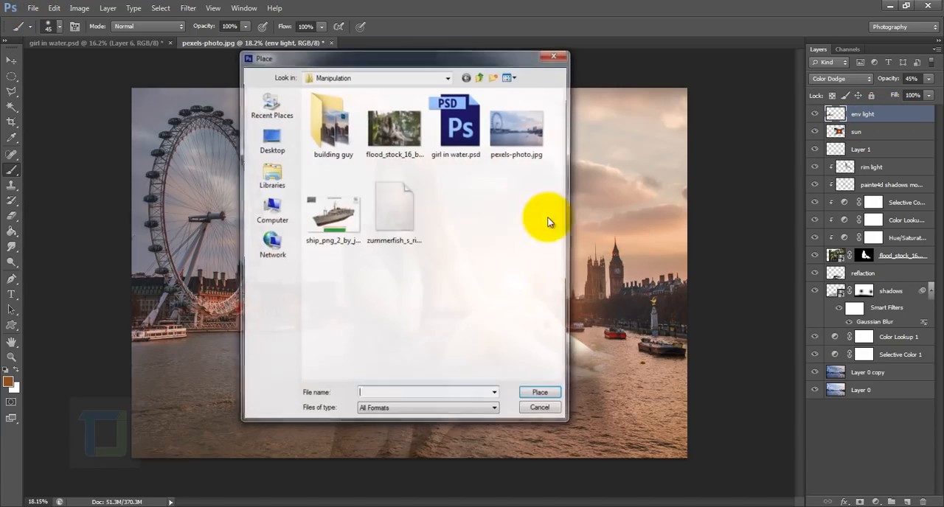
left_click(326, 223)
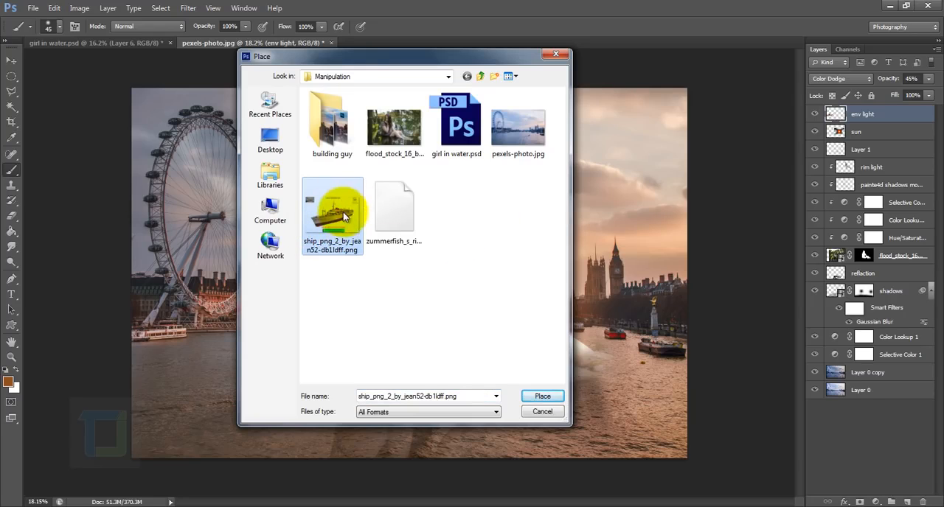
left_click(542, 396)
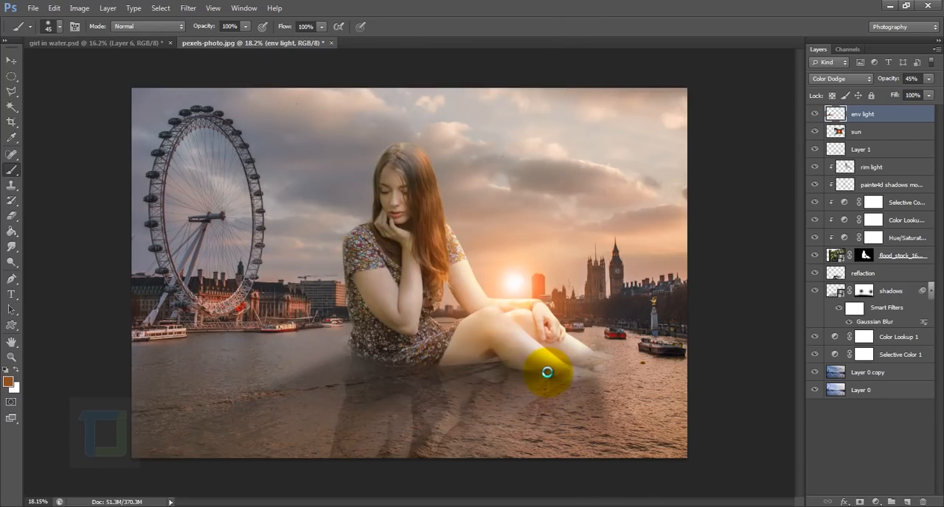
left_click(594, 27)
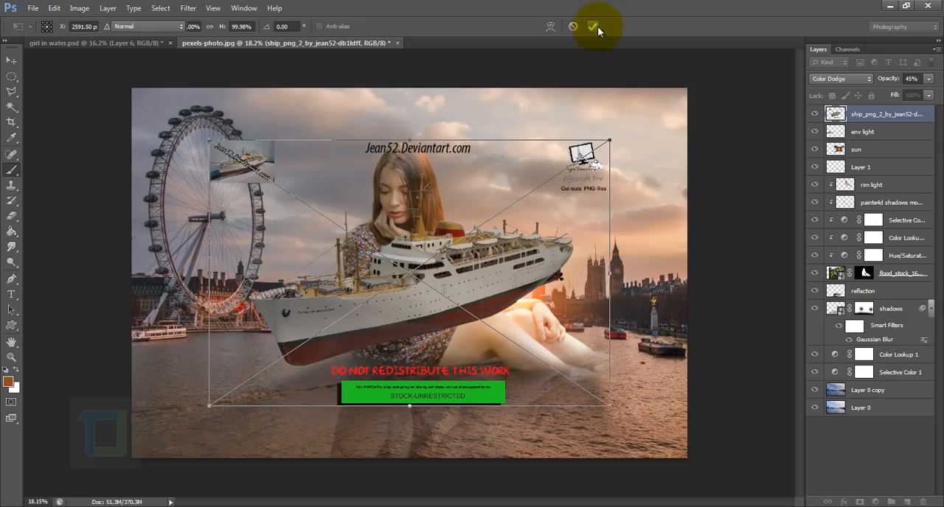
right_click(867, 113)
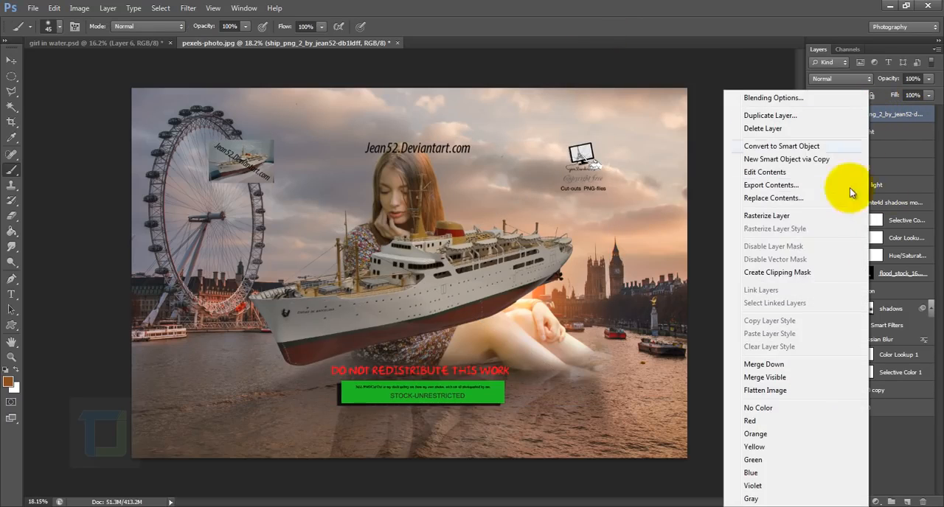
left_click(760, 215)
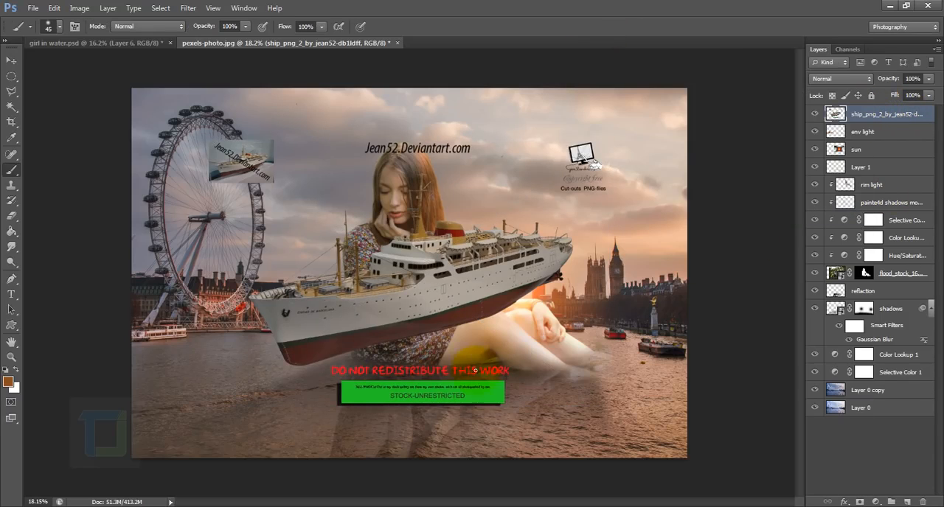
Erase the red text, green banner and other stock markings around the ship with a 300 px Eraser.
left_click(11, 215)
scroll(353, 398, "up", 7)
key("bracketleft")
key("bracketleft")
key("bracketleft")
key("bracketleft")
key("bracketleft")
key("bracketleft")
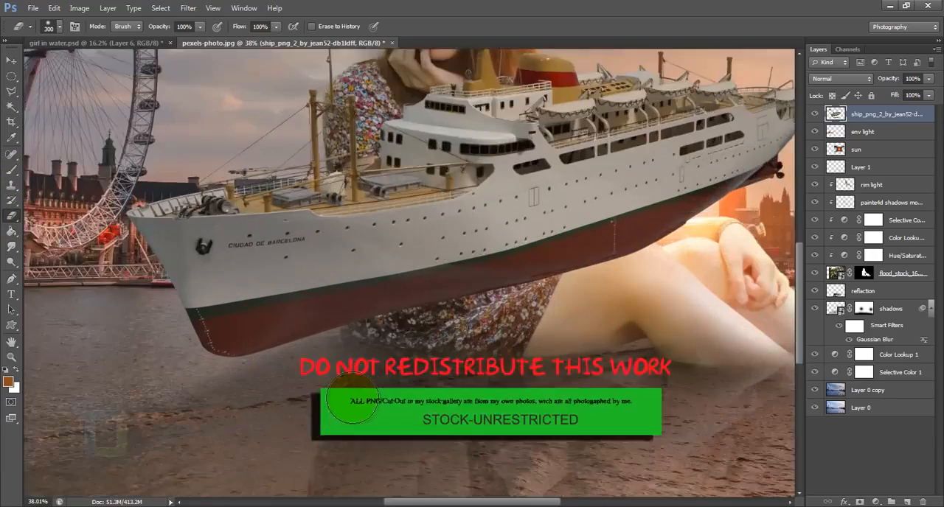
right_click(348, 393)
left_click_drag(444, 259, 588, 260)
mouse_move(295, 347)
left_mouse_down()
mouse_move(329, 432)
mouse_move(564, 440)
left_mouse_up()
scroll(564, 440, "down", 4)
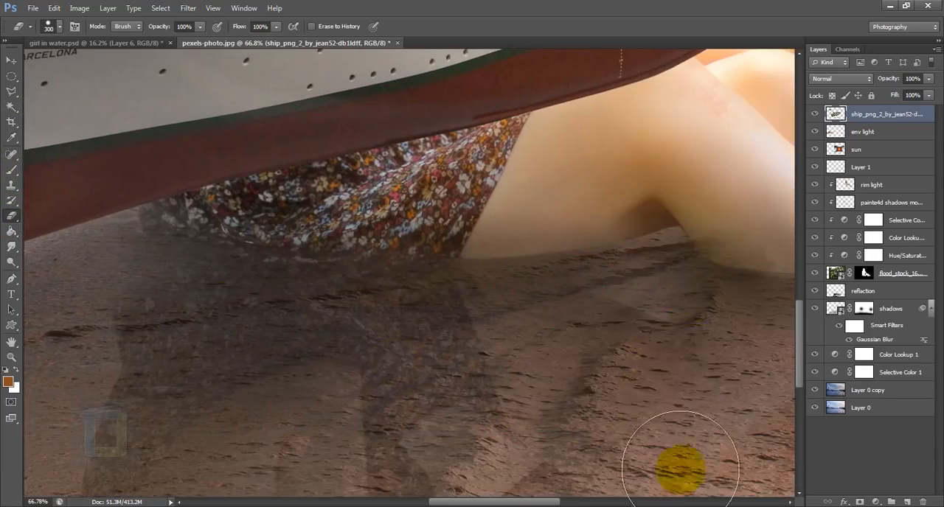
scroll(681, 297, "down", 4)
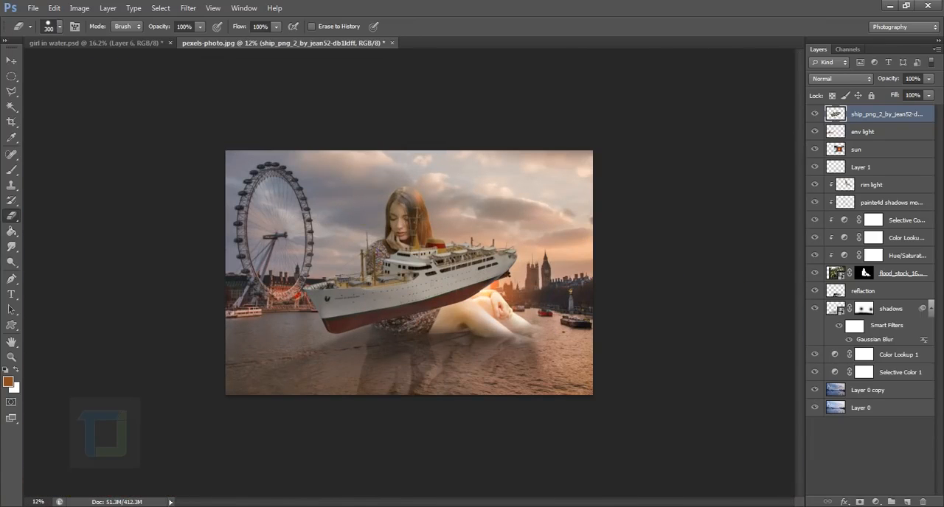
Scale the ship down to about 40% and move it onto the open water in front of the Ferris wheel.
left_click(11, 59)
left_click_drag(446, 289, 411, 307)
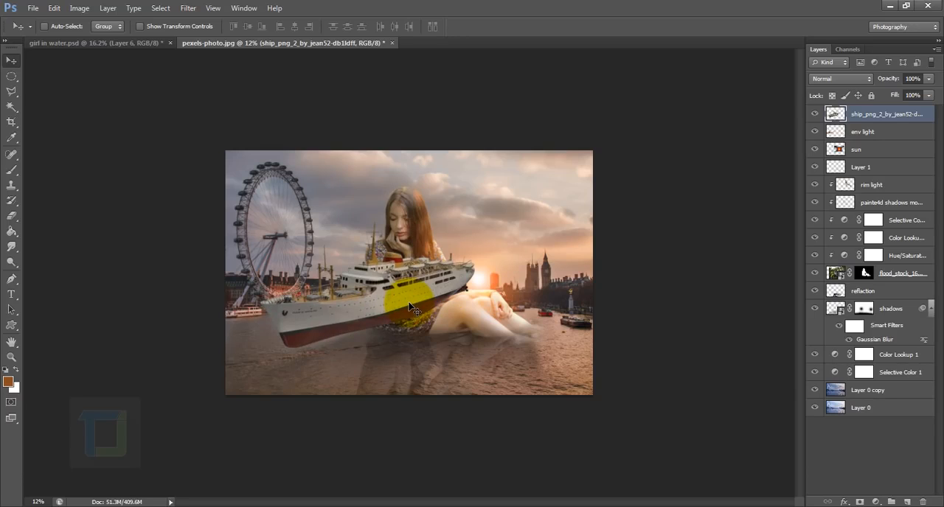
key("ctrl+t")
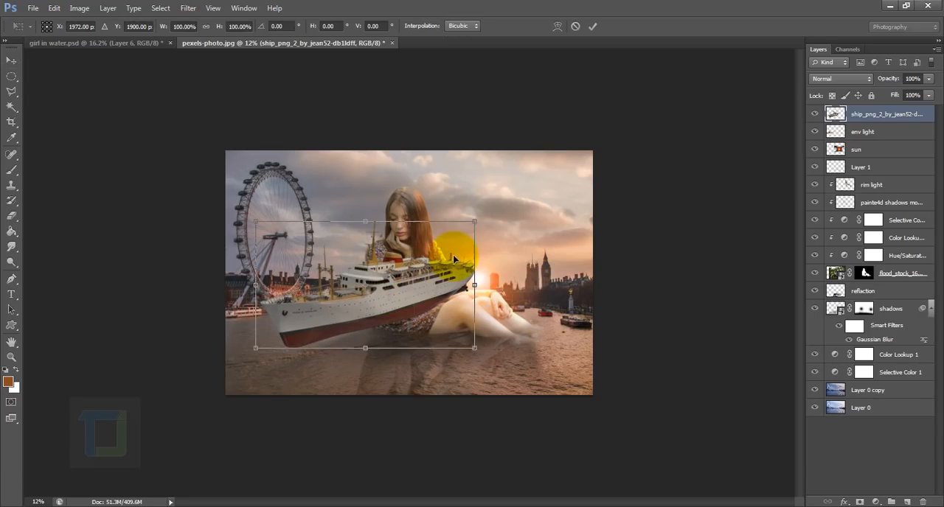
left_click_drag(474, 220, 366, 284)
key("ctrl+plus")
left_click_drag(293, 345, 305, 413)
left_click_drag(354, 359, 316, 380)
left_click_drag(287, 424, 291, 404)
Distort the ship's corners to match the perspective of the river and apply the transformation.
right_click(263, 388)
left_click(304, 267)
scroll(285, 361, "up", 3)
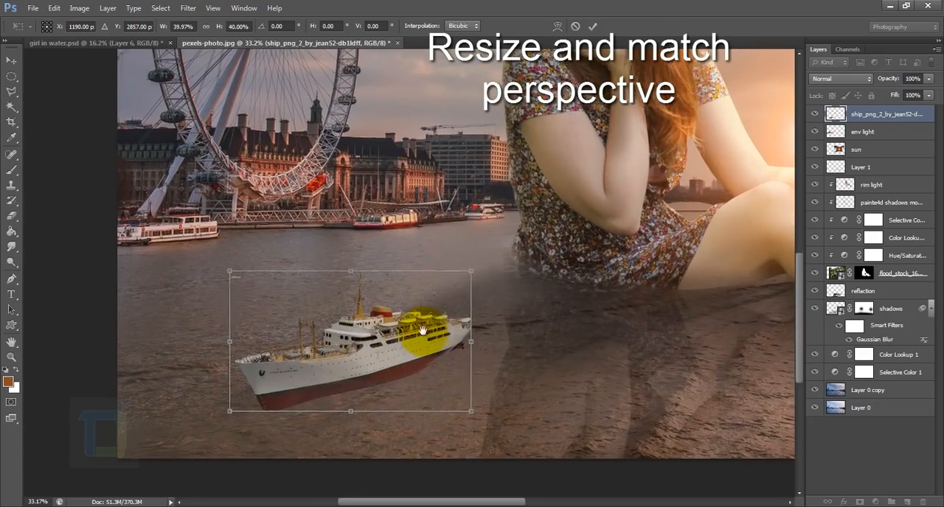
left_click_drag(473, 270, 464, 275)
left_click_drag(242, 274, 232, 276)
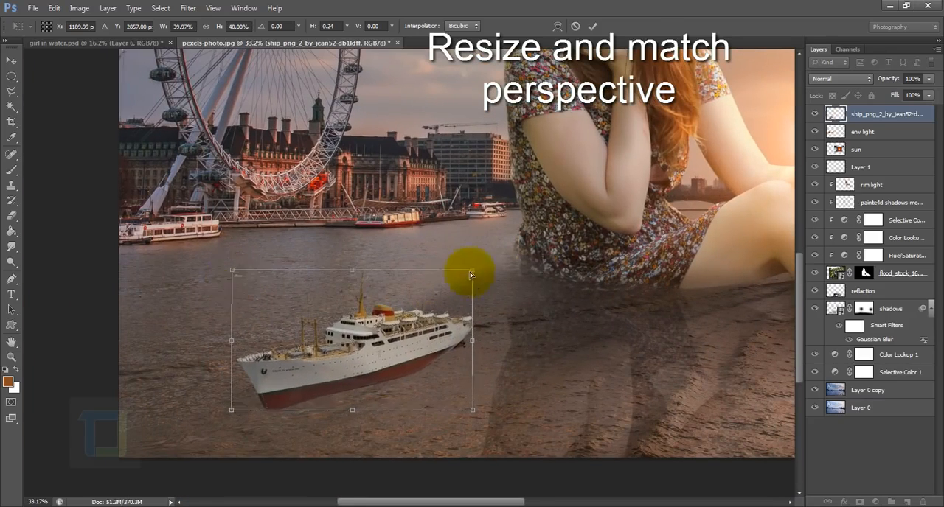
left_click_drag(471, 274, 464, 274)
left_click_drag(474, 419, 457, 395)
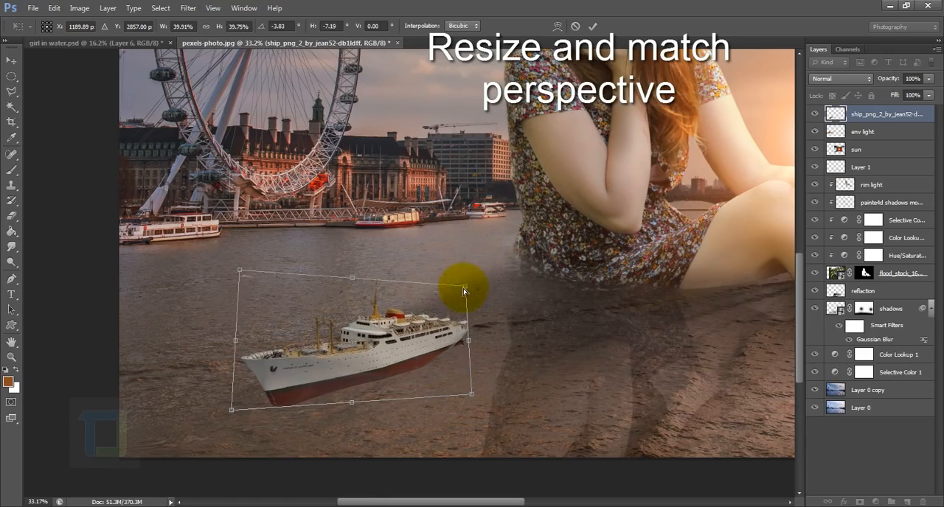
left_click_drag(452, 289, 421, 300)
left_click(593, 26)
Scale the ship to about 70%, rotate it 4.11° on the water, and move its layer directly below the shadows layer.
key("ctrl+t")
scroll(277, 408, "down", 3)
left_click_drag(277, 408, 286, 390)
mouse_move(309, 350)
left_mouse_down()
mouse_move(286, 391)
mouse_move(324, 359)
left_mouse_up()
left_click_drag(279, 402, 280, 390)
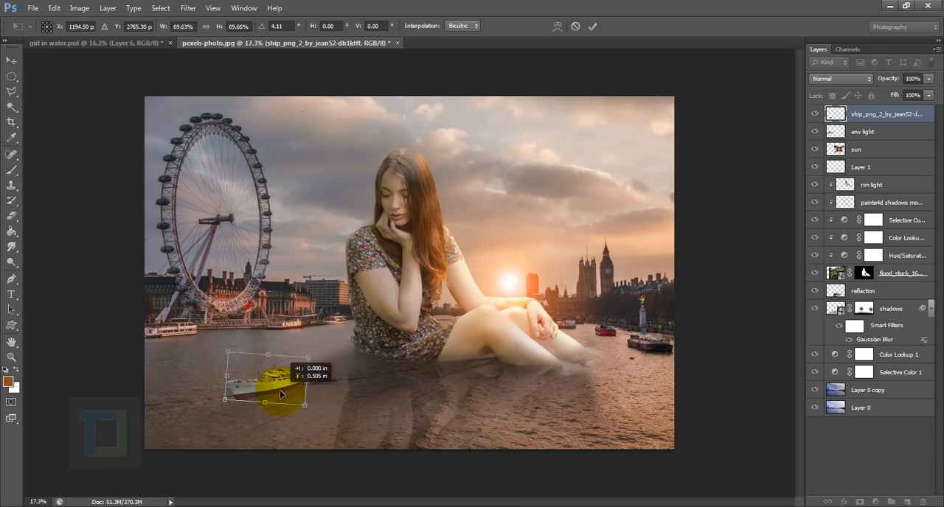
key("Return")
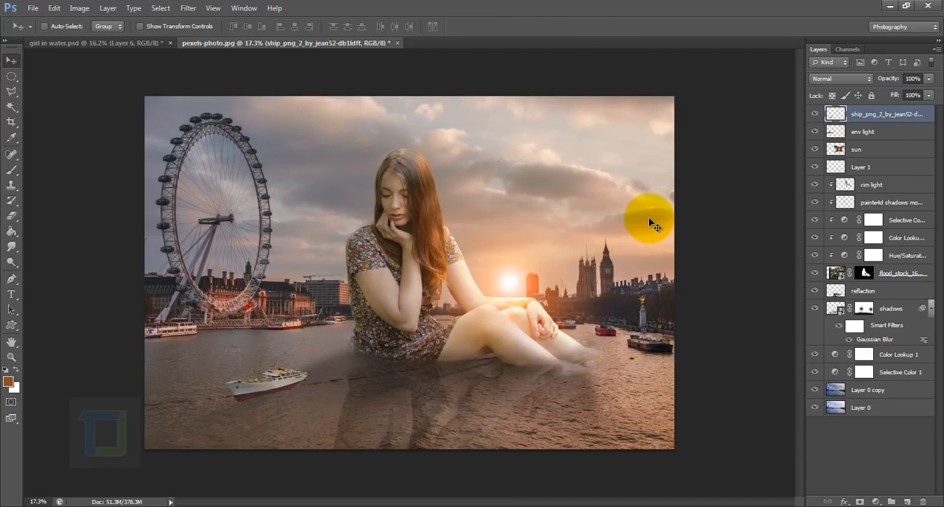
left_click_drag(894, 114, 893, 349)
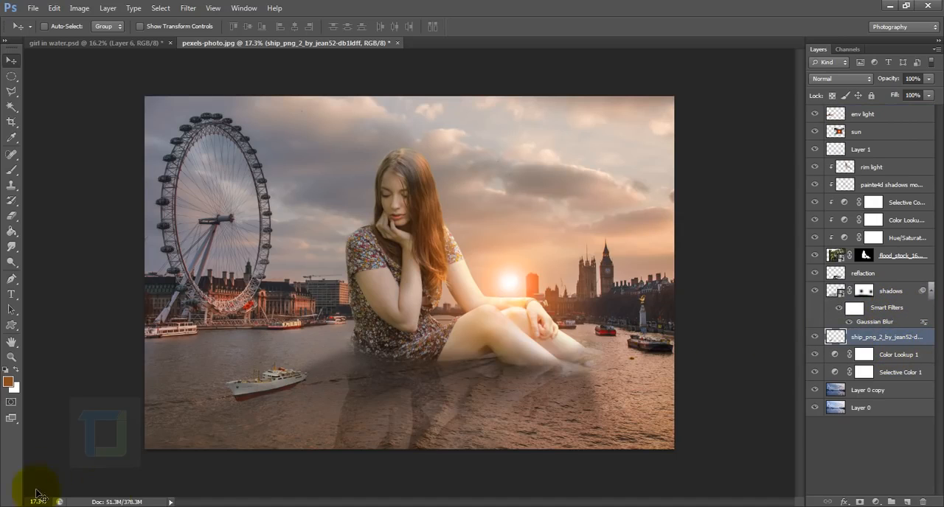
Compare the water around the model with the shadows layer hidden and shown.
scroll(238, 429, "up", 4)
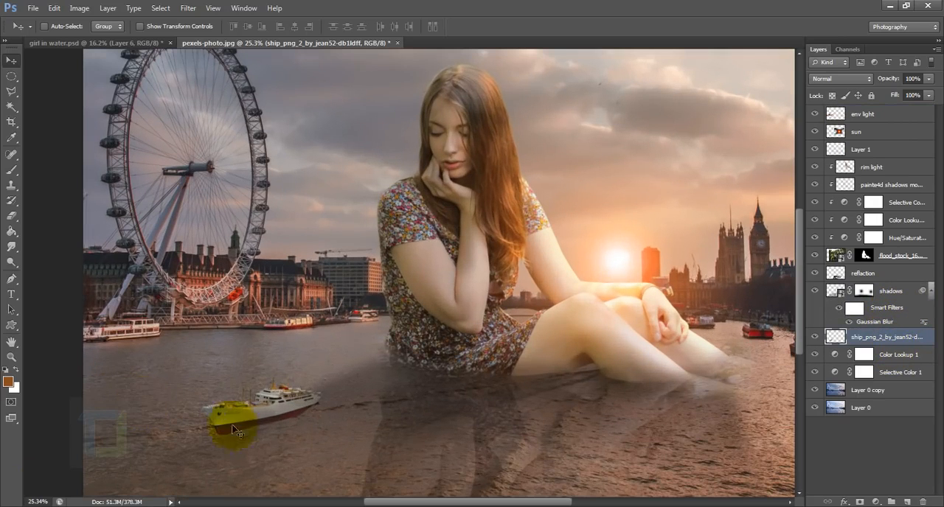
left_click(816, 294)
left_click(816, 294)
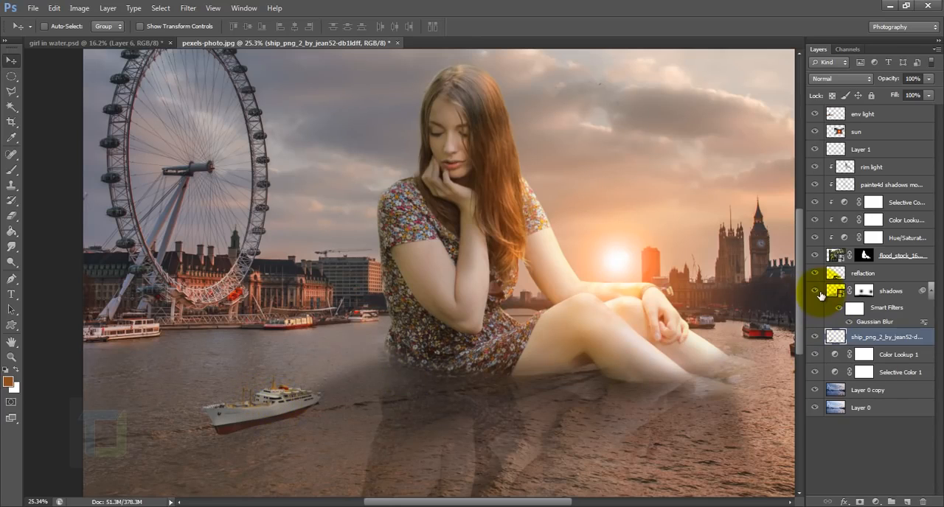
left_click(816, 294)
left_click(816, 294)
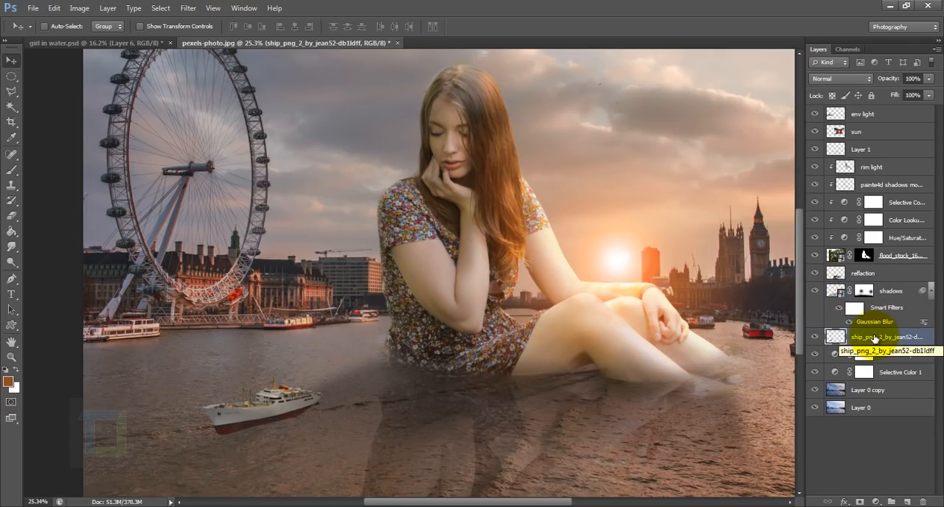
Group all layers from shadows up to Layer 1 and name the group model.
left_click(899, 289)
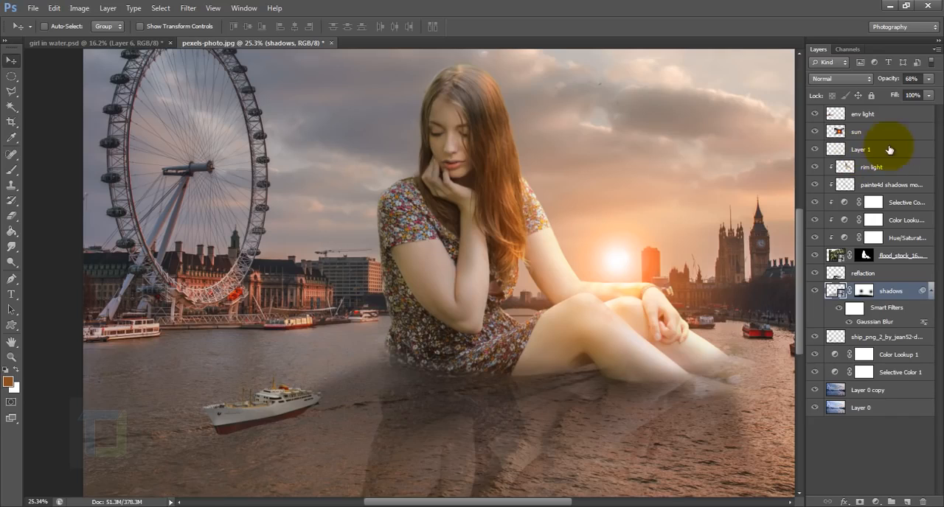
key("shift")
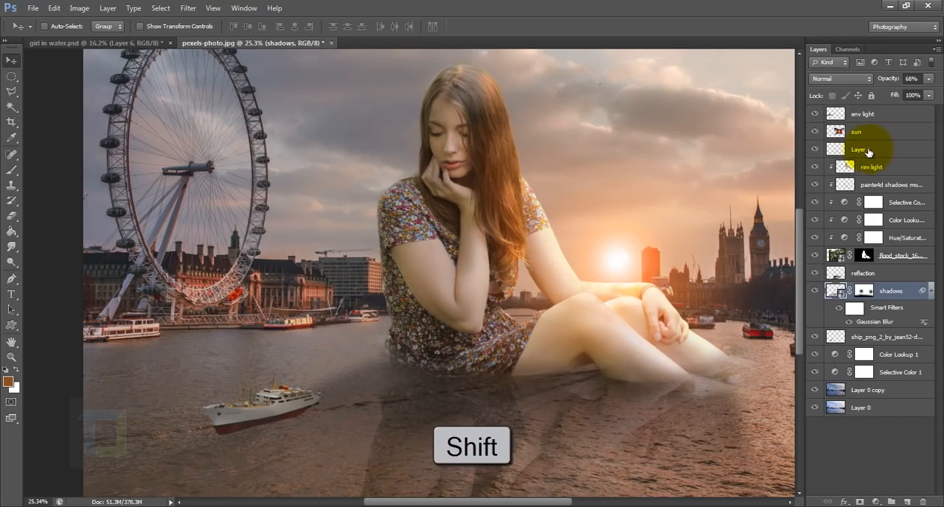
left_click(863, 150, "shift")
key("ctrl+g")
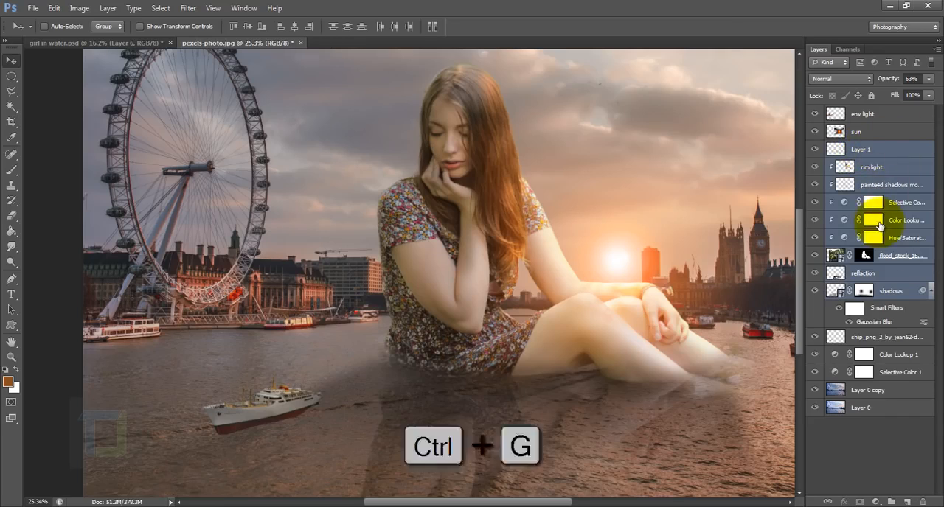
double_click(863, 149)
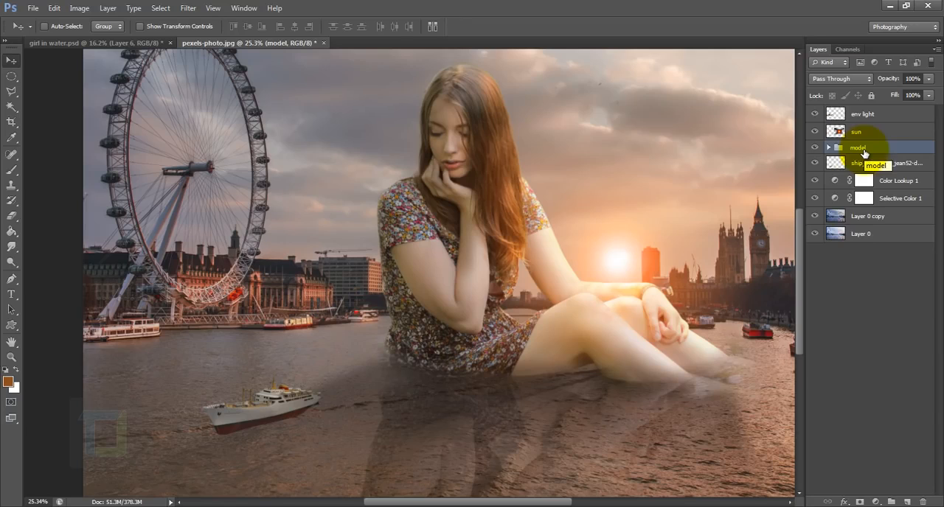
Create a new layer named sheep shadow and place it directly below the ship layer.
left_click(859, 165)
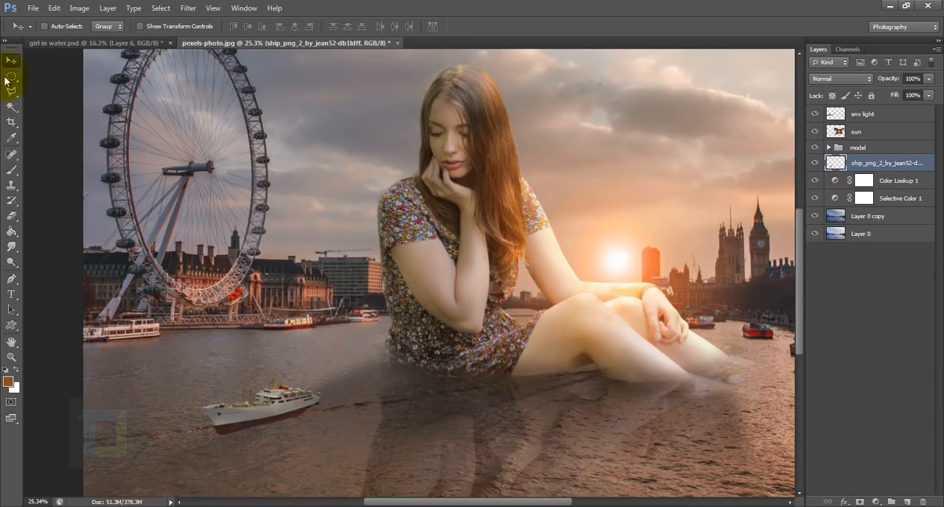
mouse_move(260, 414)
left_mouse_down()
mouse_move(268, 425)
mouse_move(261, 420)
left_mouse_up()
scroll(261, 420, "up", 5)
key("ctrl+alt+shift+n")
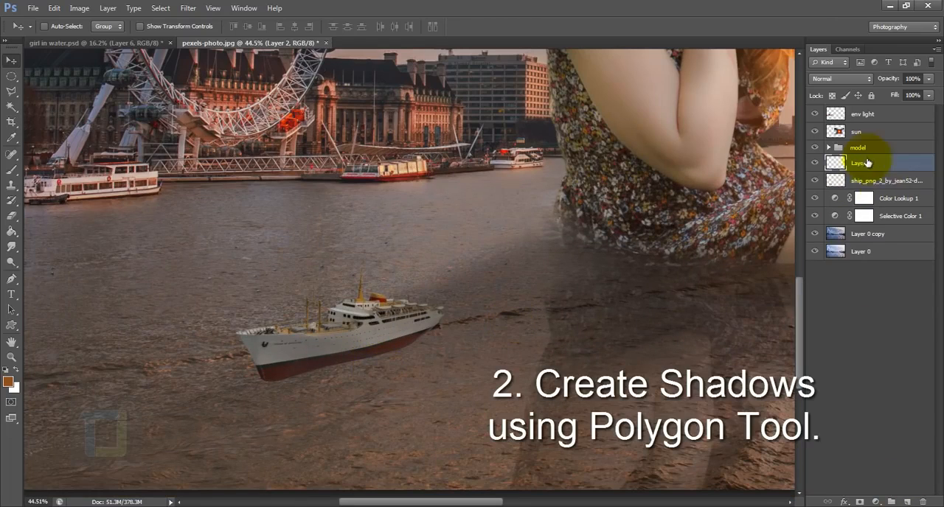
left_click_drag(864, 163, 862, 178)
double_click(861, 181)
type("sheep shadow")
key("Return")
Outline a triangular shadow below the ship's hull with the Polygonal Lasso, fill it with black and deselect.
right_click(11, 92)
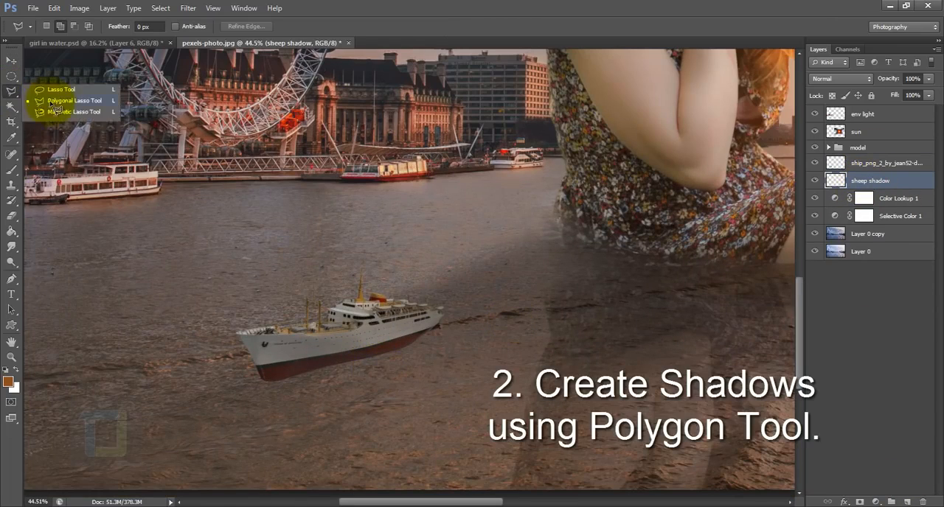
left_click(57, 102)
scroll(324, 336, "up", 3)
left_click(329, 333)
left_click(274, 415)
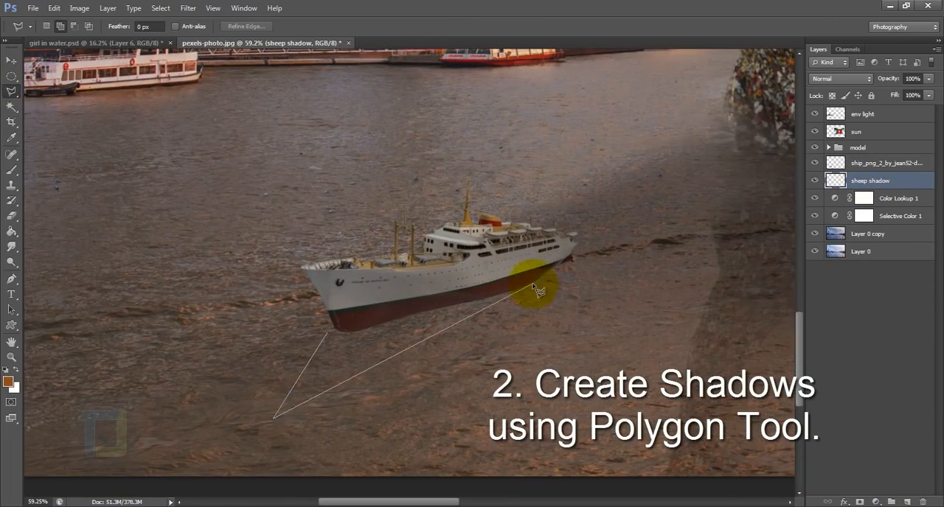
double_click(531, 284)
left_click(11, 230)
left_click(5, 370)
left_click(359, 353)
key("ctrl+d")
Soften the ship's shadow with Gaussian Blur and lower the sheep shadow layer's opacity to 25%.
left_click(188, 8)
mouse_move(238, 129)
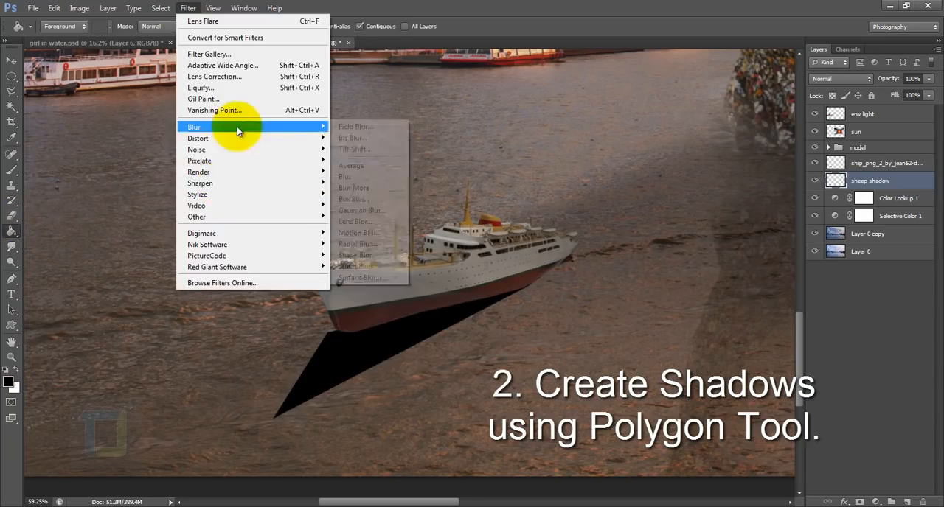
left_click(361, 215)
left_click_drag(833, 371, 827, 371)
left_click(921, 215)
left_click(928, 79)
left_click(885, 91)
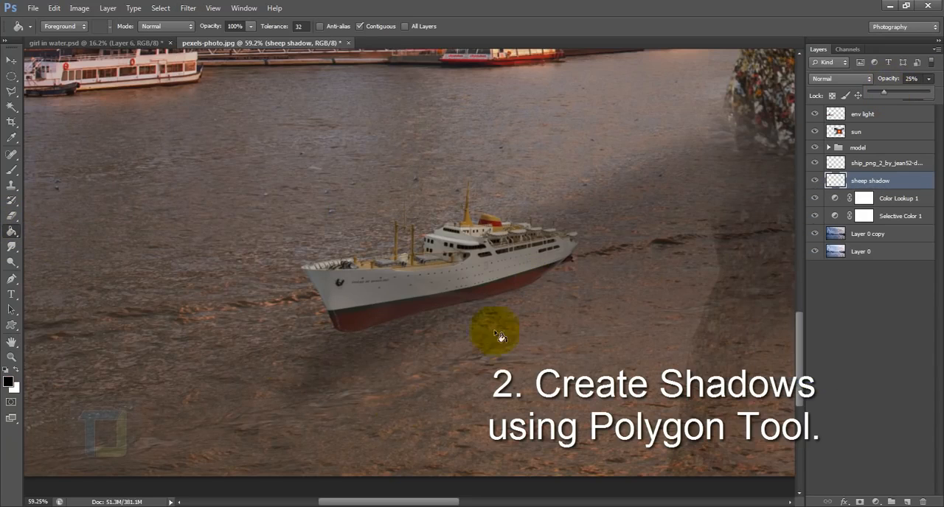
left_click(12, 91)
left_click(529, 289)
left_click(332, 446)
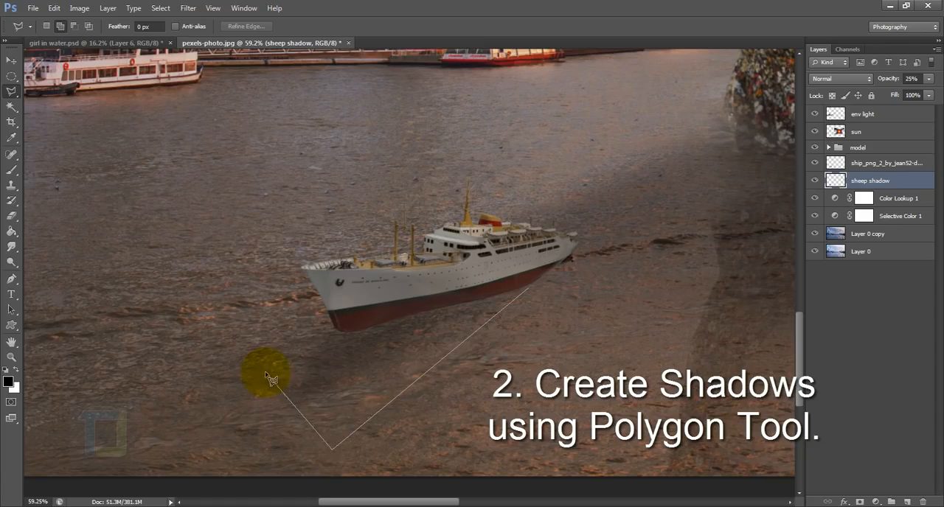
key("Escape")
left_click(334, 330)
left_click(251, 437)
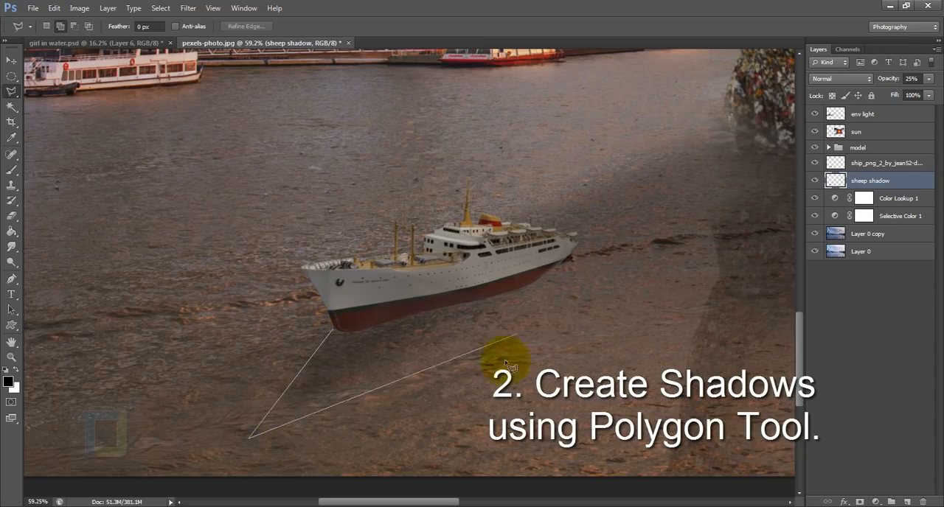
double_click(550, 285)
key("ctrl+d")
scroll(652, 286, "down", 1)
left_click(550, 287)
double_click(356, 384)
left_click(446, 197)
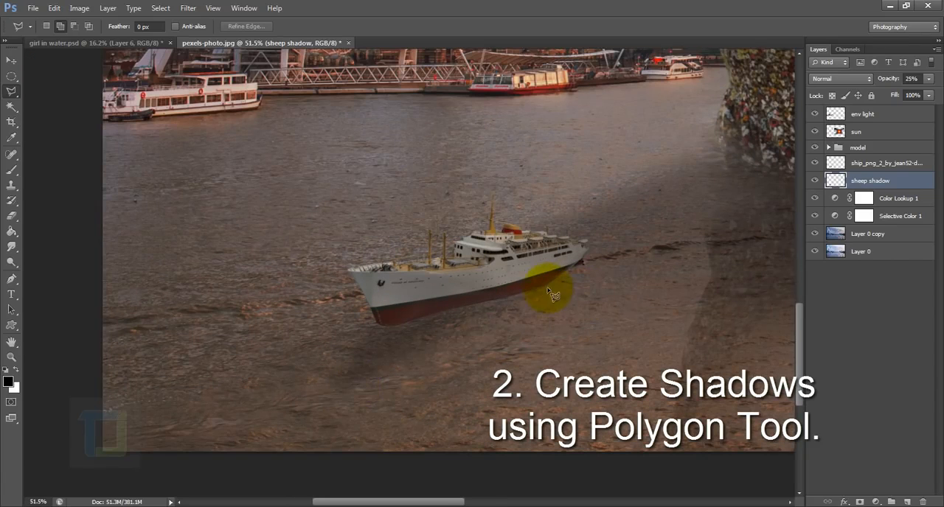
Try to outline a second triangular shadow area below the ship's hull and fill it with black.
left_click(547, 288)
left_click(332, 410)
double_click(377, 323)
key("alt+BackSpace")
key("ctrl+d")
scroll(539, 285, "down", 3)
scroll(565, 304, "up", 4)
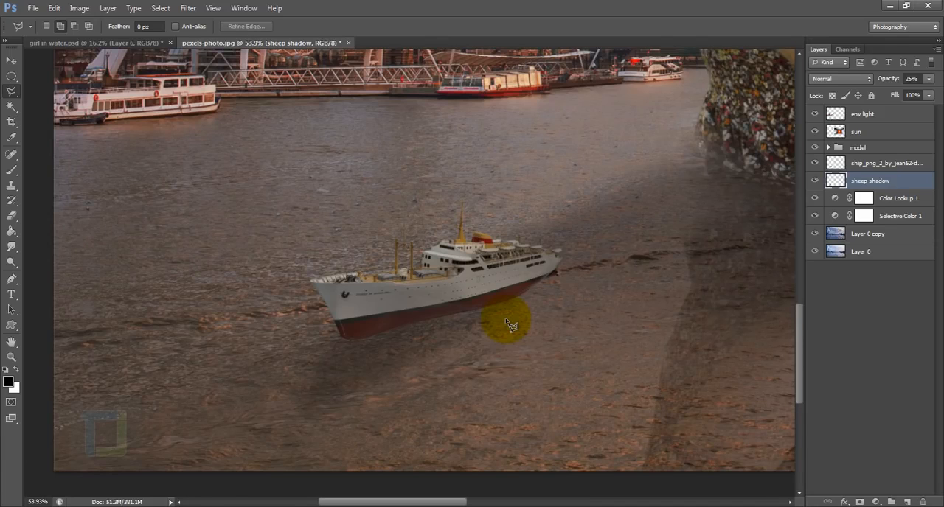
Create a layer named boat paint directly above the ship layer and set the Brush size to 100 px.
left_click(874, 163)
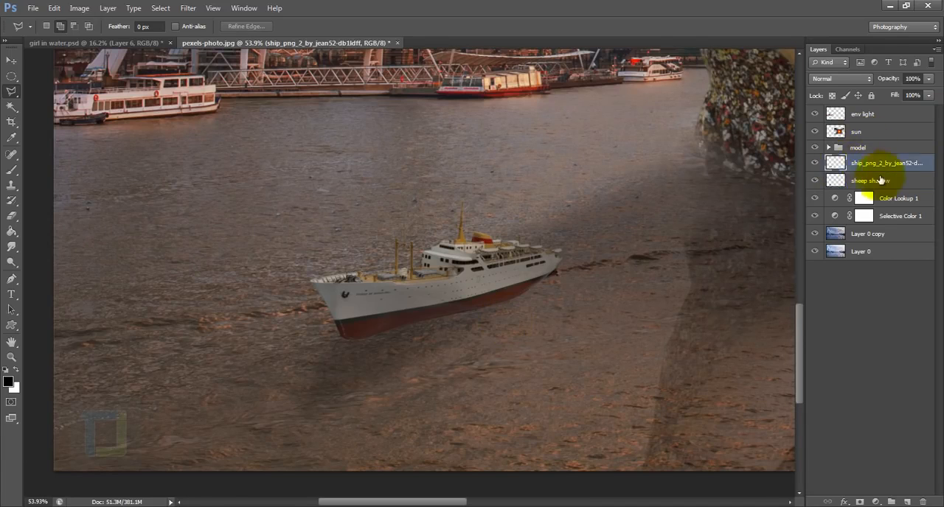
left_click(908, 503)
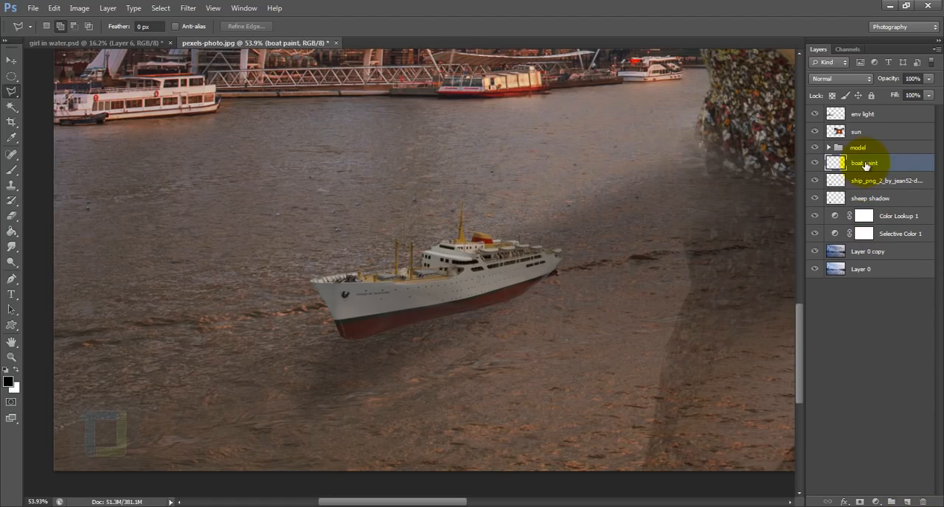
key("b")
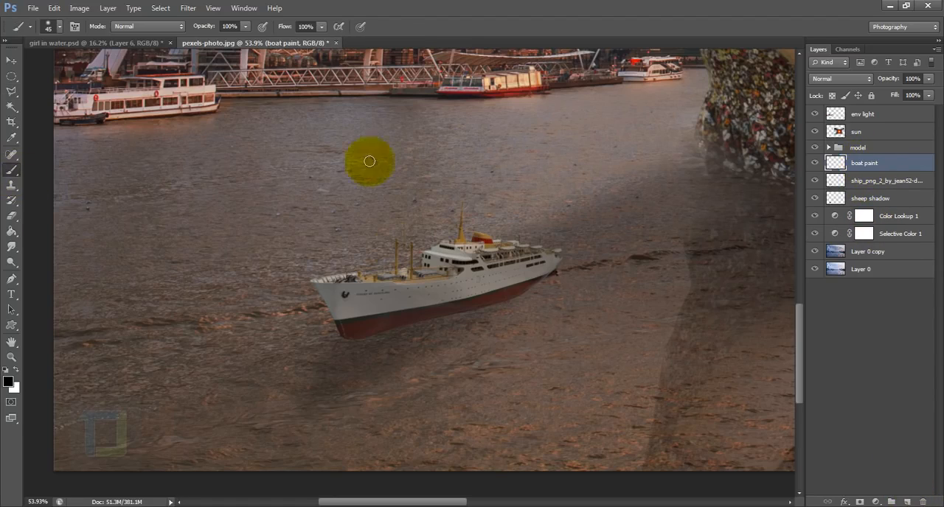
left_click(12, 92)
key("b")
scroll(368, 341, "up", 5)
key("bracketright")
key("bracketright")
key("bracketright")
key("bracketright")
key("bracketright")
key("bracketright")
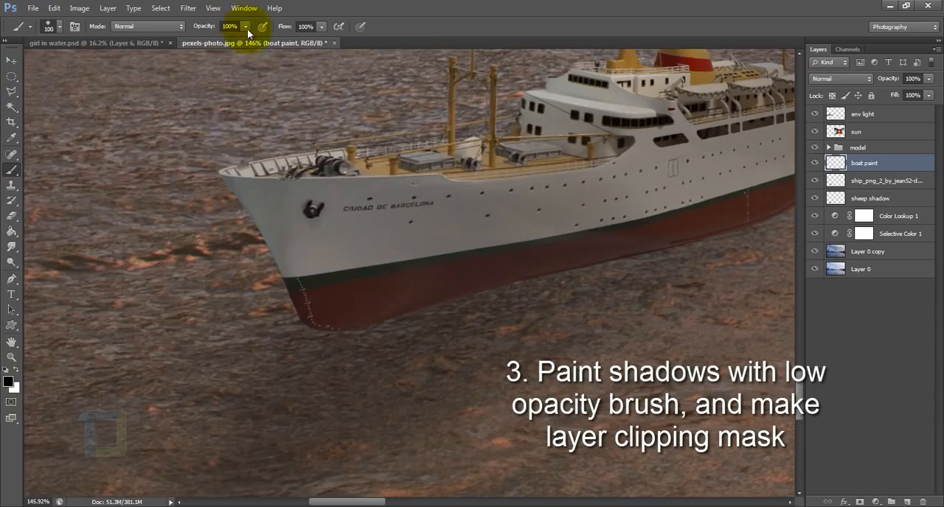
Paint black shading over the ship's hull at 8% brush opacity and clip the boat paint layer to the ship.
left_click_drag(321, 214, 317, 269)
left_click_drag(482, 211, 320, 278)
left_click_drag(472, 185, 371, 311)
left_click_drag(317, 302, 427, 302)
left_click_drag(499, 257, 527, 199)
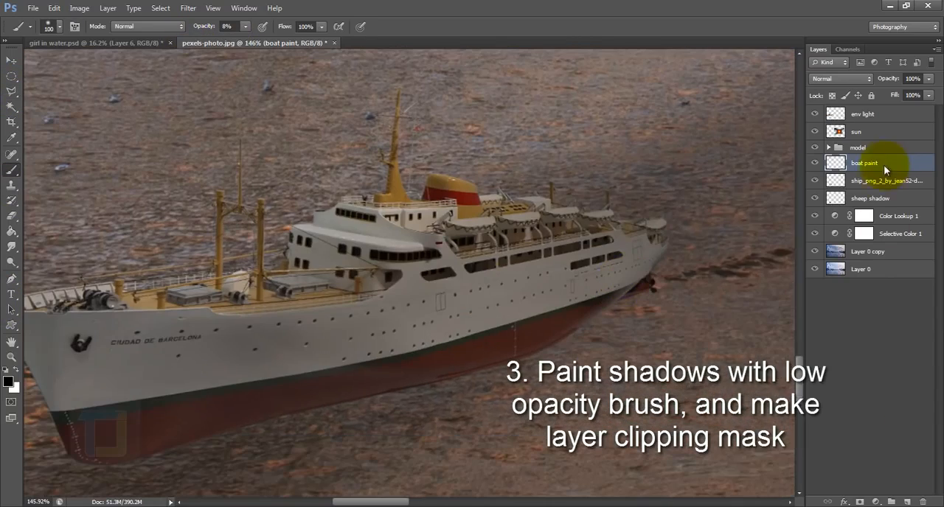
right_click(883, 164)
left_click(800, 224)
Build up the black shading along the ship's hull, decks and stern with more 8% opacity brush strokes.
left_click_drag(543, 266, 646, 243)
left_click_drag(357, 271, 272, 305)
left_click_drag(526, 351, 640, 279)
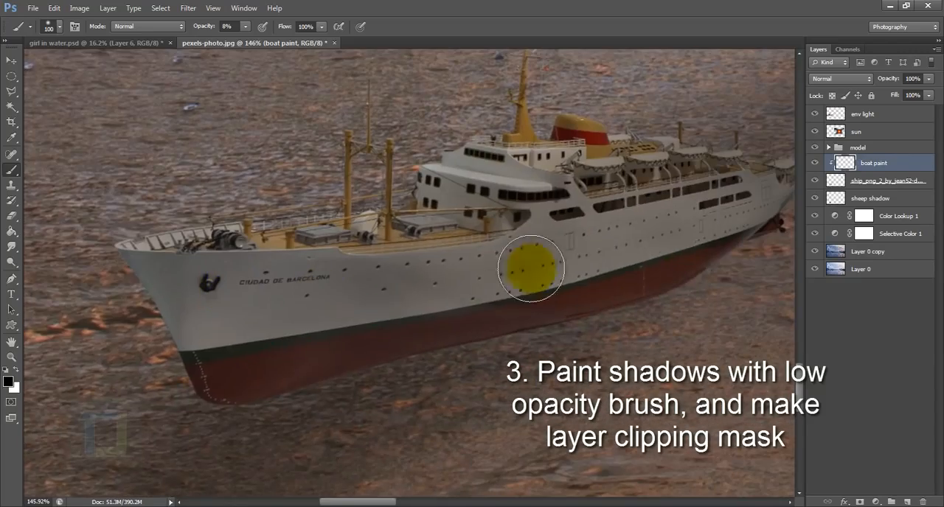
left_click_drag(527, 324, 389, 371)
left_click_drag(388, 397, 699, 243)
left_click_drag(413, 310, 551, 263)
left_click_drag(285, 397, 766, 301)
left_click_drag(765, 301, 655, 349)
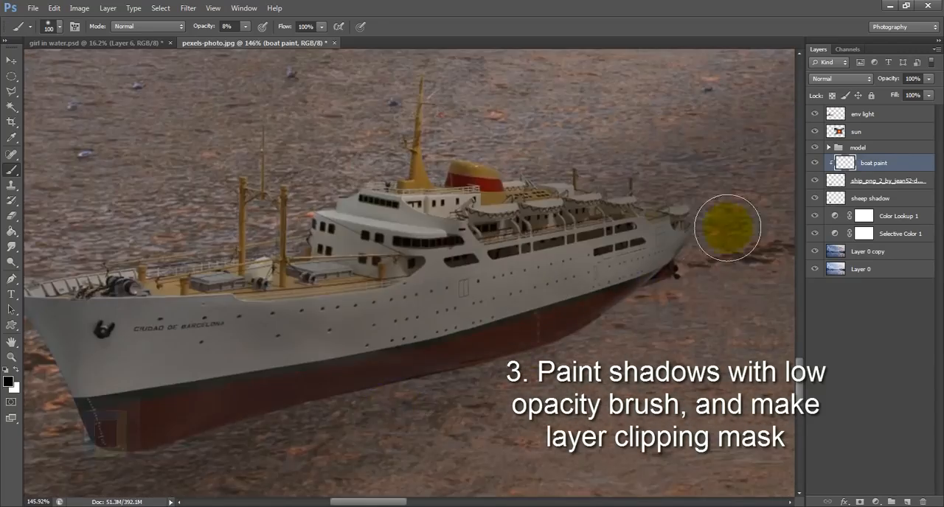
left_click_drag(315, 258, 417, 333)
left_click_drag(598, 252, 435, 290)
scroll(652, 301, "down", 1)
left_click_drag(129, 380, 272, 356)
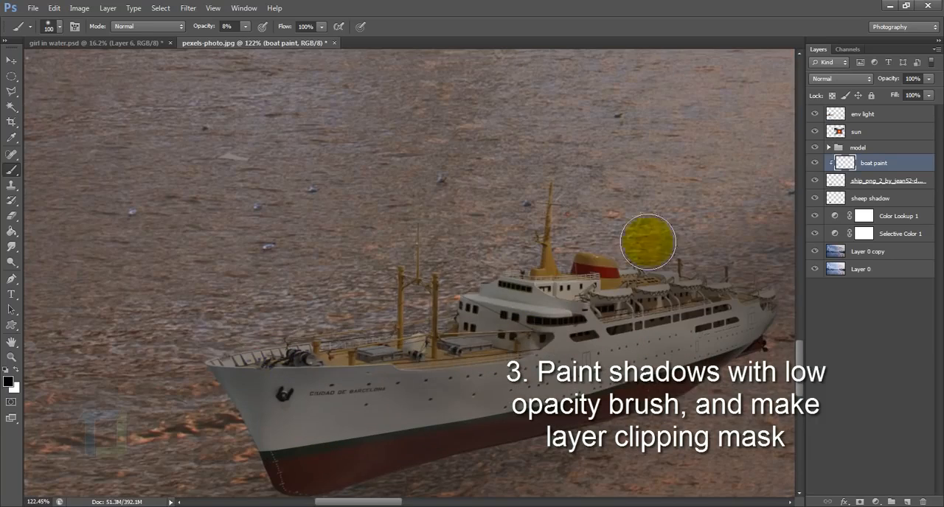
scroll(305, 402, "down", 7)
scroll(306, 403, "down", 3)
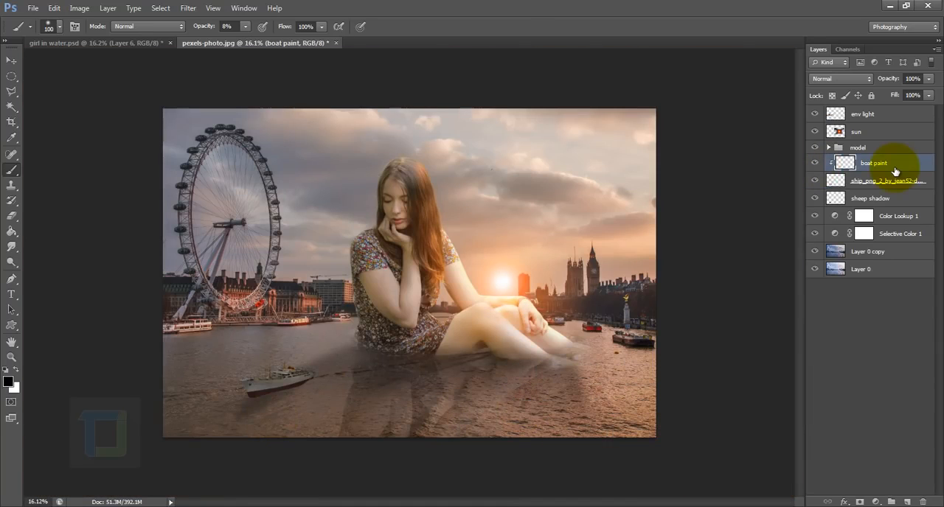
Set the boat paint layer's opacity to 54% and check the ship by hiding and showing its layer.
left_click(928, 78)
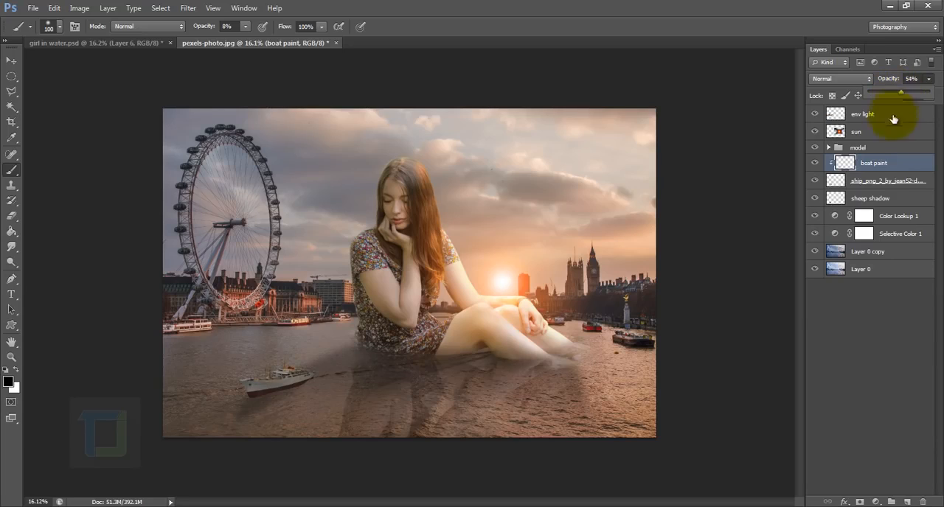
left_click(879, 168)
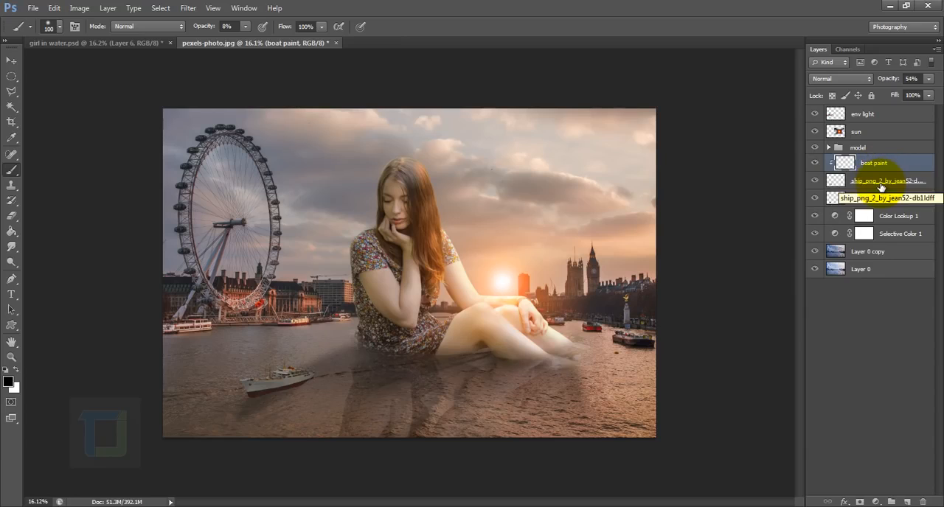
left_click(878, 181)
left_click(814, 183)
left_click(815, 184)
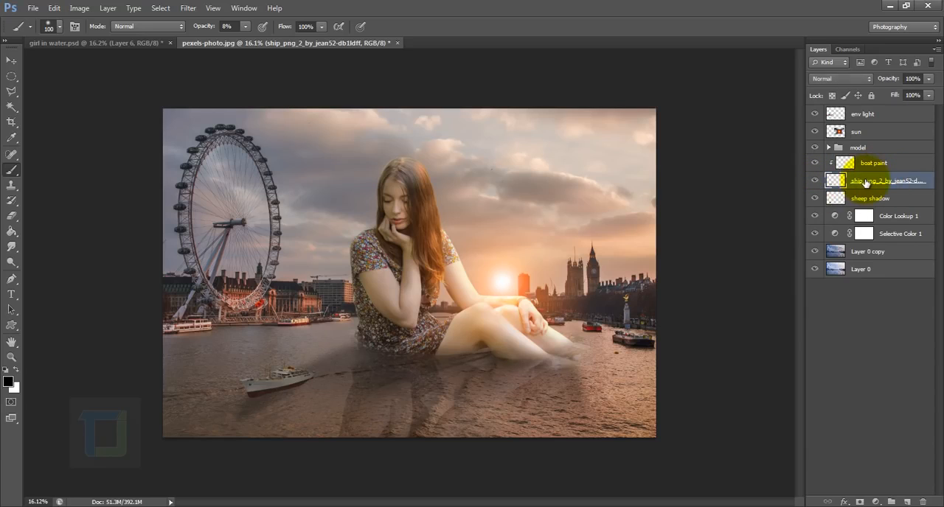
Add a linear black-to-white Gradient Overlay to the ship layer and set its blend mode to Soft Light.
right_click(911, 184)
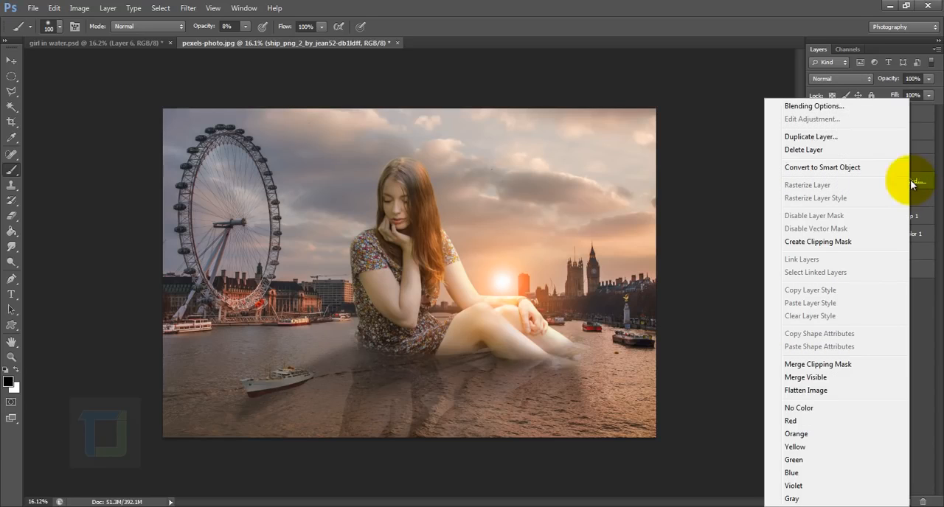
left_click(829, 110)
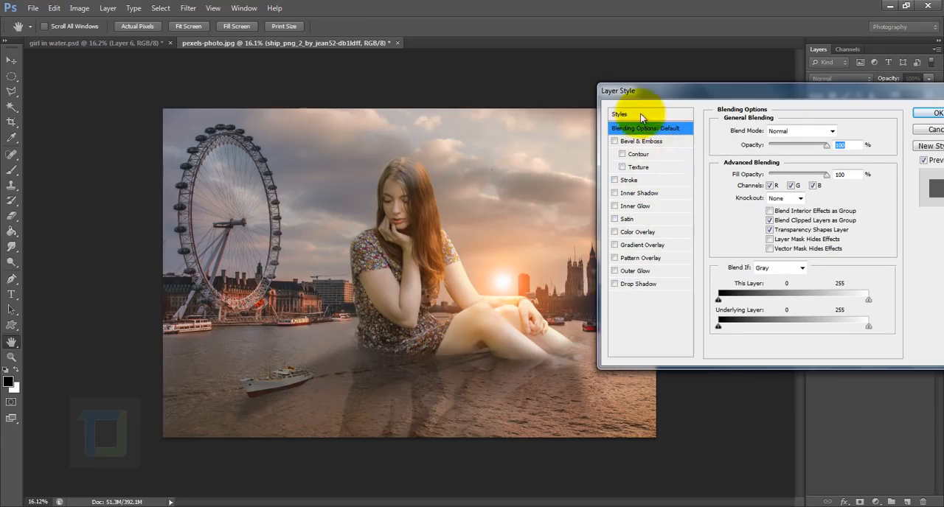
left_click(615, 246)
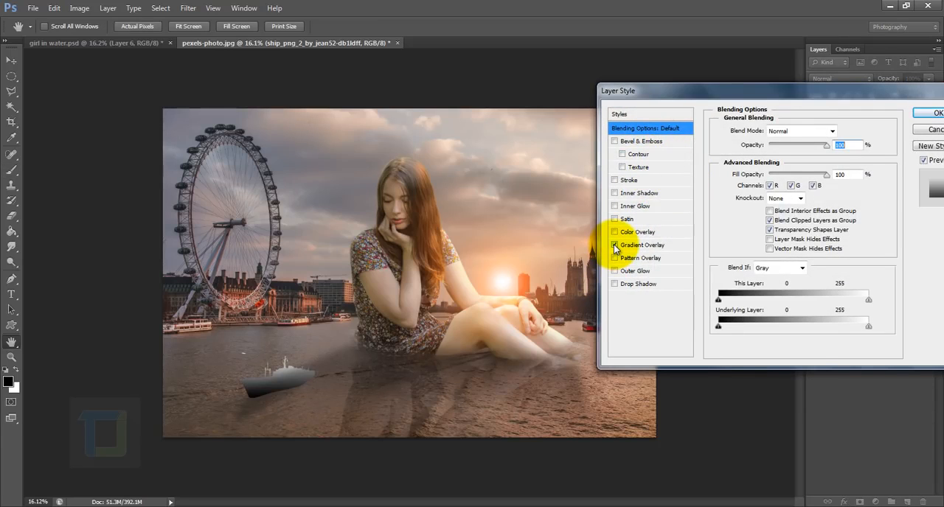
left_click(640, 245)
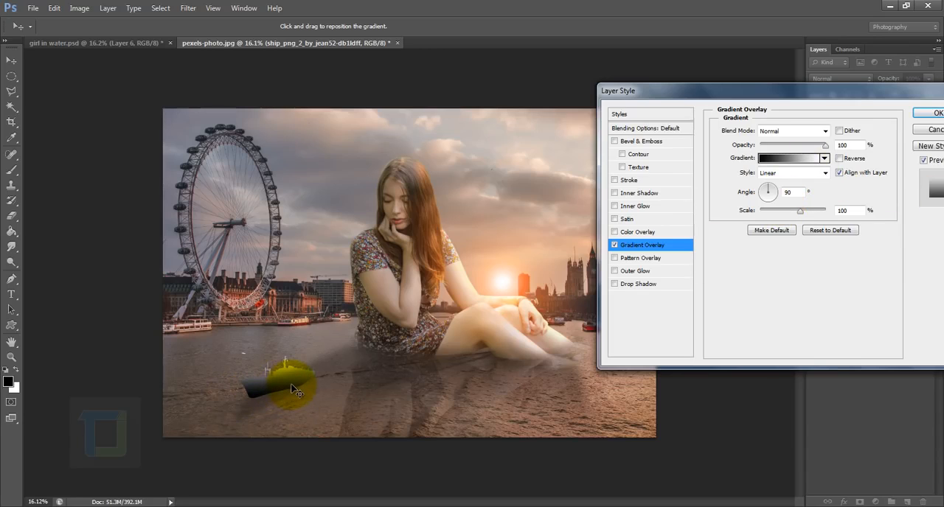
left_click_drag(292, 390, 377, 379)
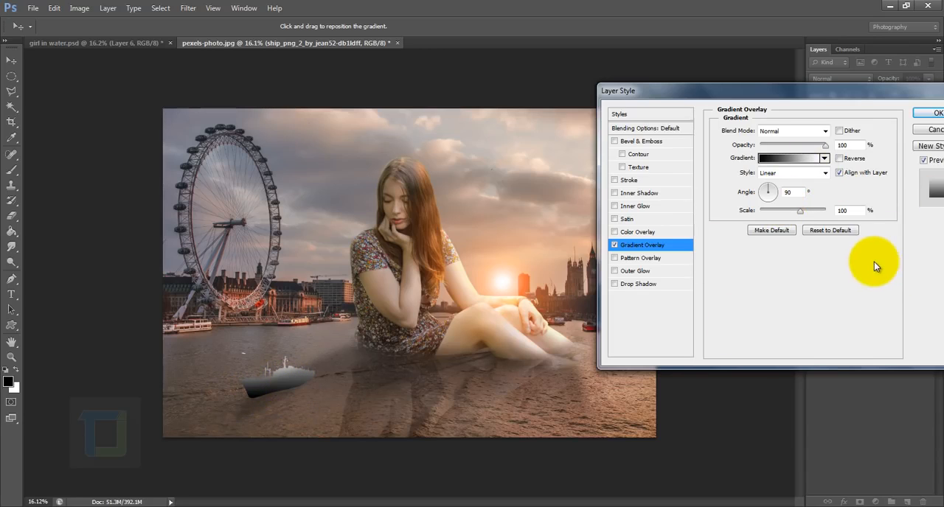
left_click(787, 131)
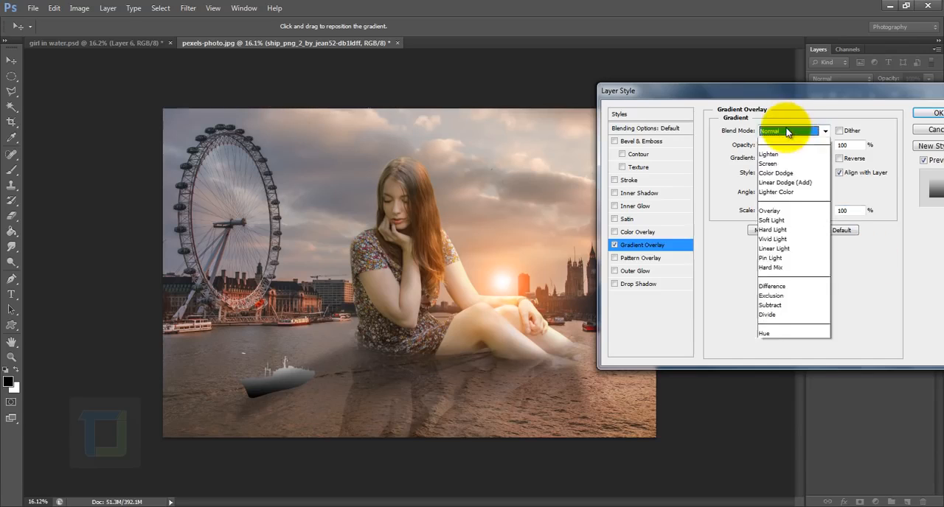
left_click(770, 297)
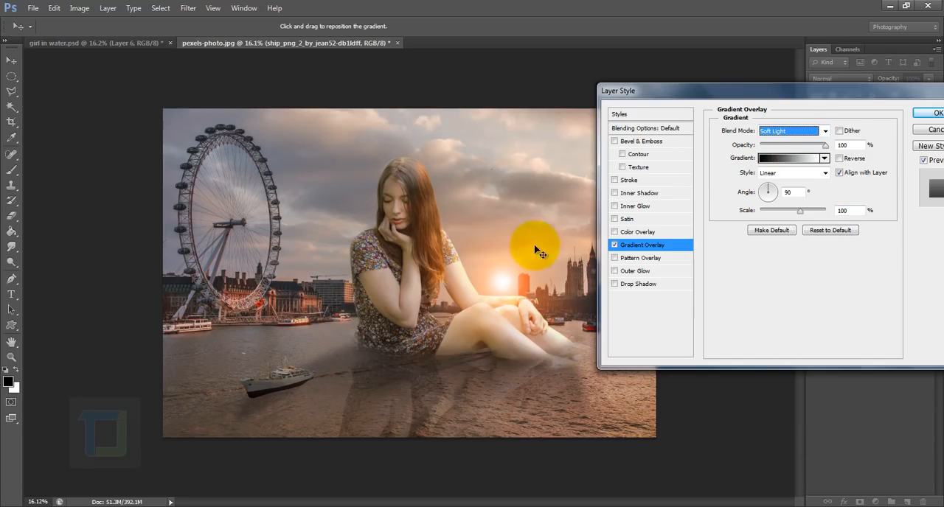
Compare the ship with and without its Gradient Overlay and lower the overlay's opacity slightly.
left_click(615, 245)
left_click(615, 245)
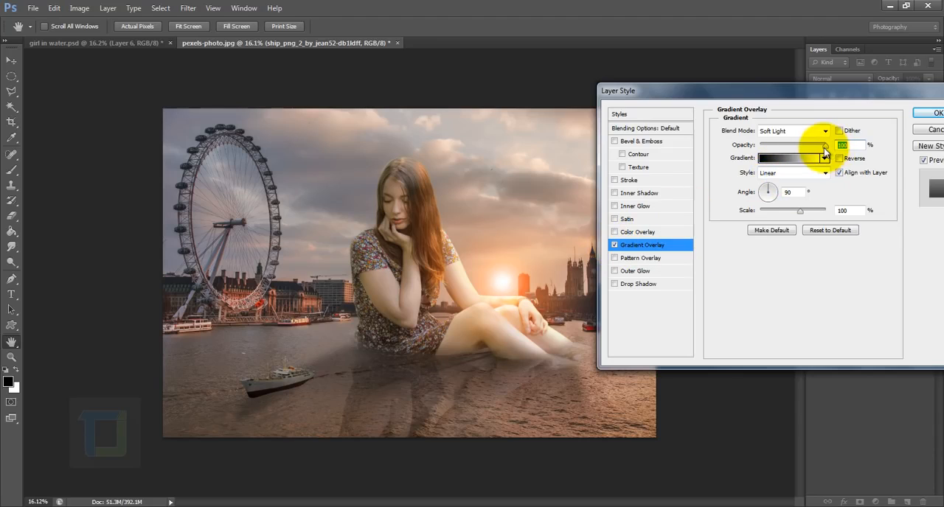
left_click_drag(823, 151, 812, 152)
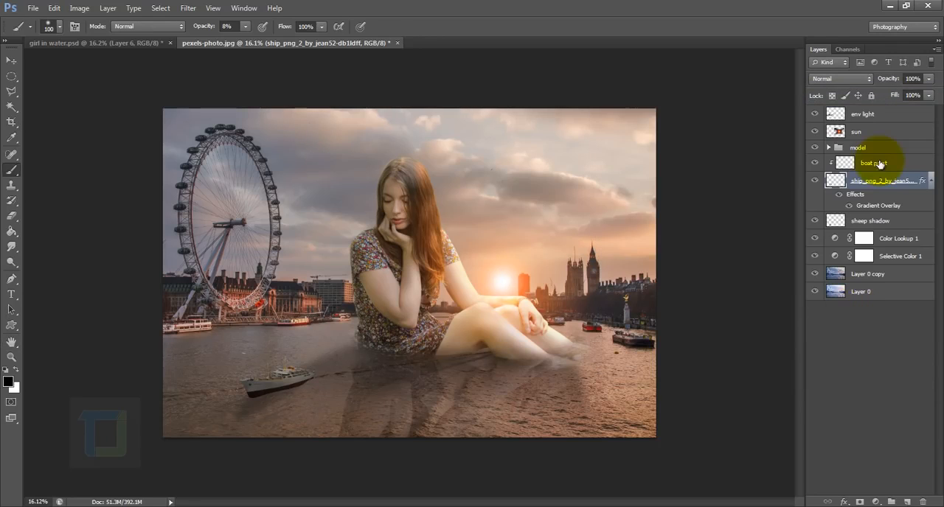
Set the boat paint layer's opacity to 27% and check its shading by hiding and showing the layer.
left_click(879, 162)
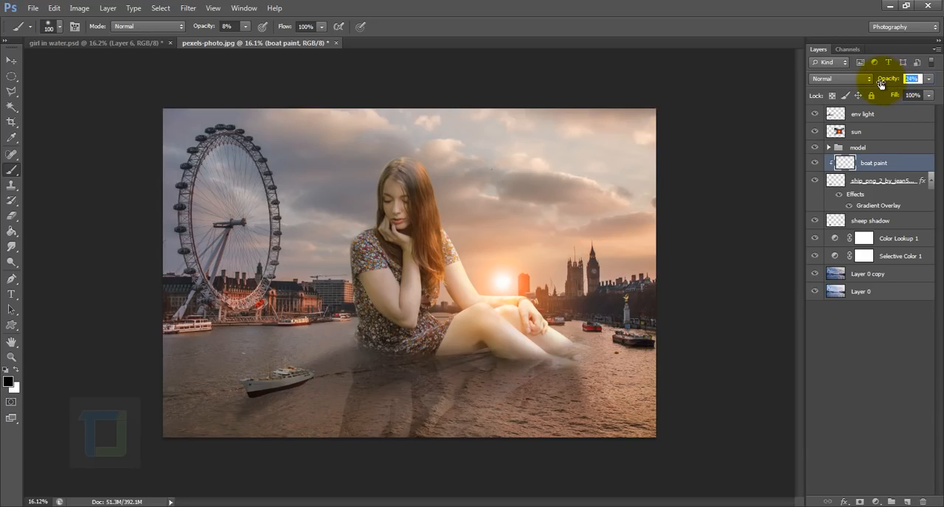
left_click(814, 163)
left_click(814, 163)
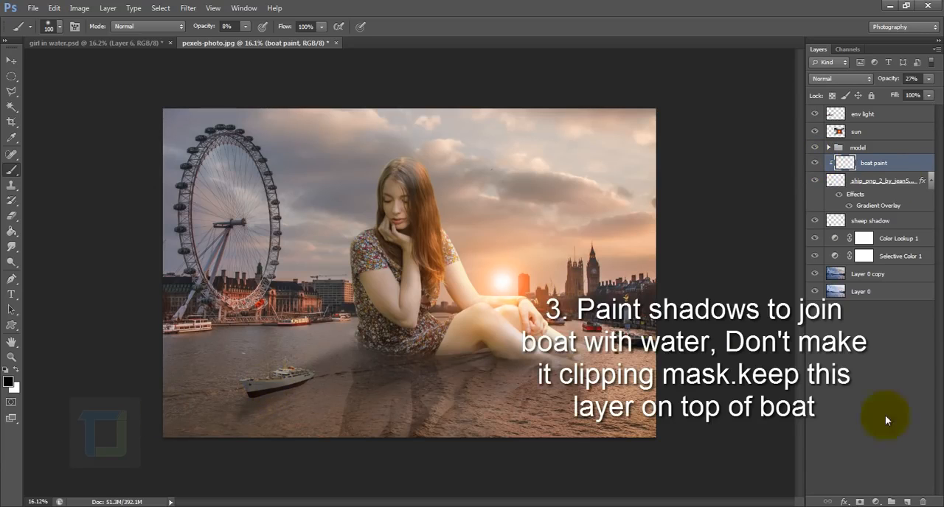
Add a new unclipped layer above boat paint and paint a black shadow under the ship's hull at 18% brush opacity.
left_click(907, 502)
scroll(274, 392, "up", 10)
left_click_drag(317, 332, 340, 299)
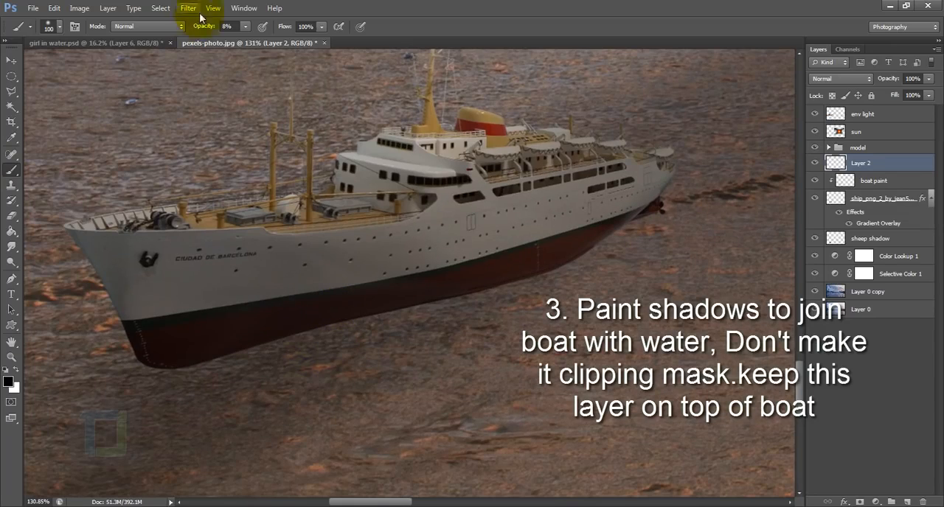
left_click_drag(198, 28, 205, 28)
left_click_drag(221, 361, 592, 257)
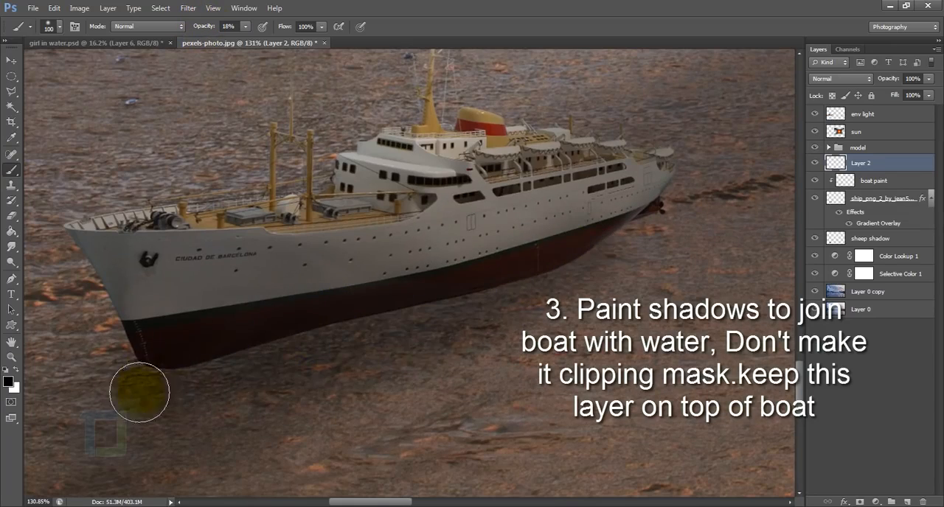
Paint finer black shadows along the hull's waterline with the brush reduced to 50 px and 25 px to join ship and water.
scroll(140, 394, "up", 6)
key("bracketleft")
key("bracketleft")
key("bracketleft")
key("bracketleft")
key("bracketleft")
mouse_move(625, 327)
left_mouse_down()
mouse_move(188, 417)
mouse_move(2, 338)
mouse_move(327, 327)
mouse_move(316, 354)
left_mouse_up()
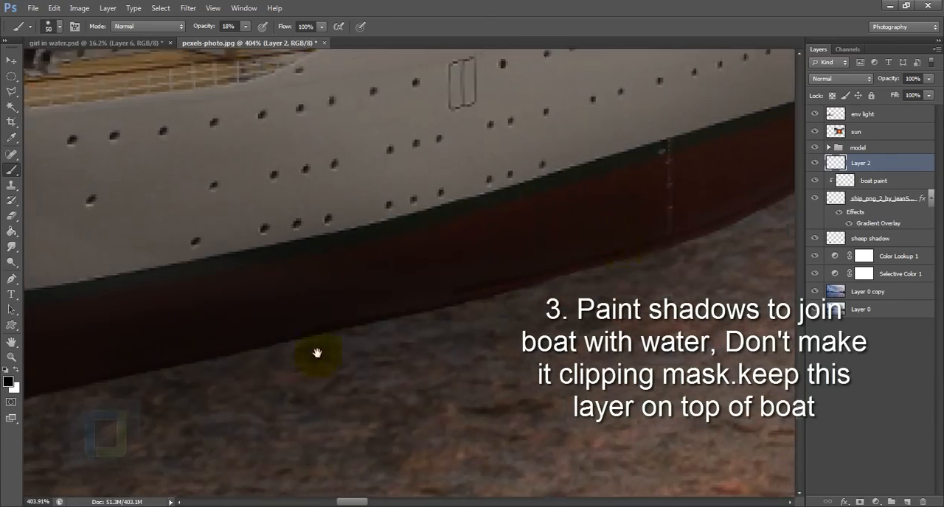
scroll(347, 312, "down", 9)
scroll(324, 312, "up", 7)
key("bracketleft")
key("bracketleft")
key("bracketleft")
key("bracketleft")
key("bracketleft")
left_click_drag(527, 292, 363, 355)
scroll(368, 337, "down", 15)
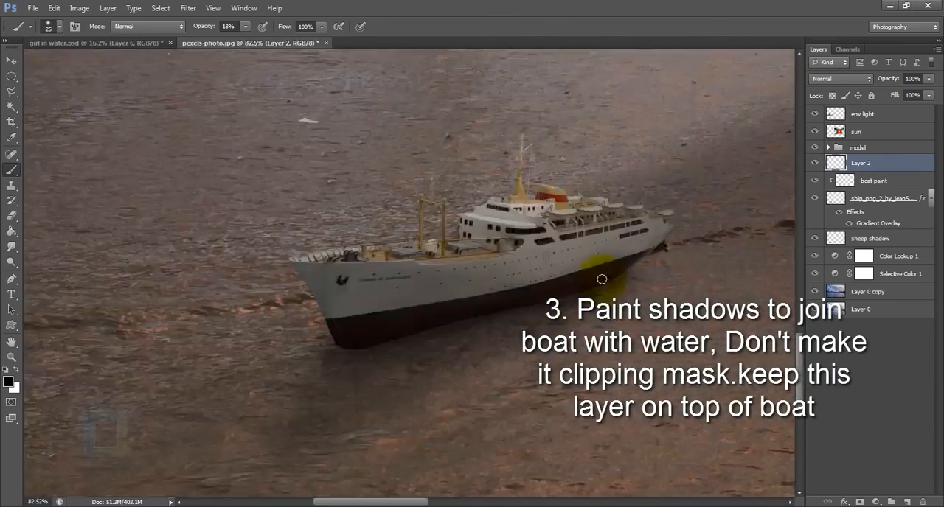
Set the boat paint layer's opacity to 41% and group all the ship's layers into a group named boat.
left_click(825, 181)
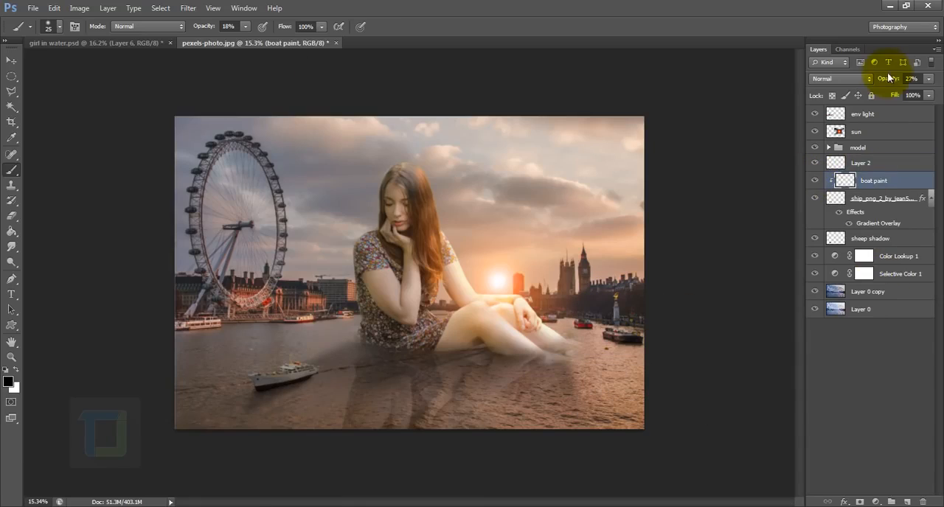
left_click_drag(899, 78, 893, 80)
left_click(879, 240, "shift")
right_click(876, 199)
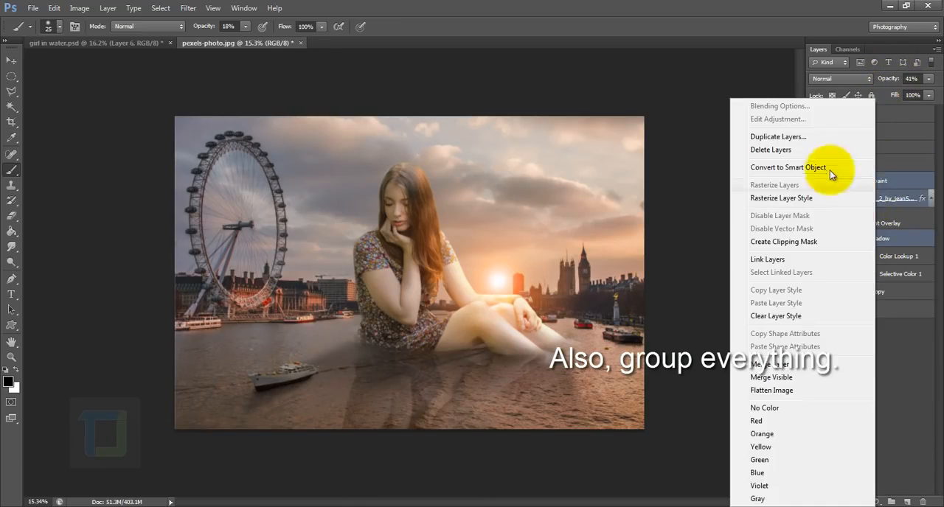
left_click(896, 202)
key("ctrl+g")
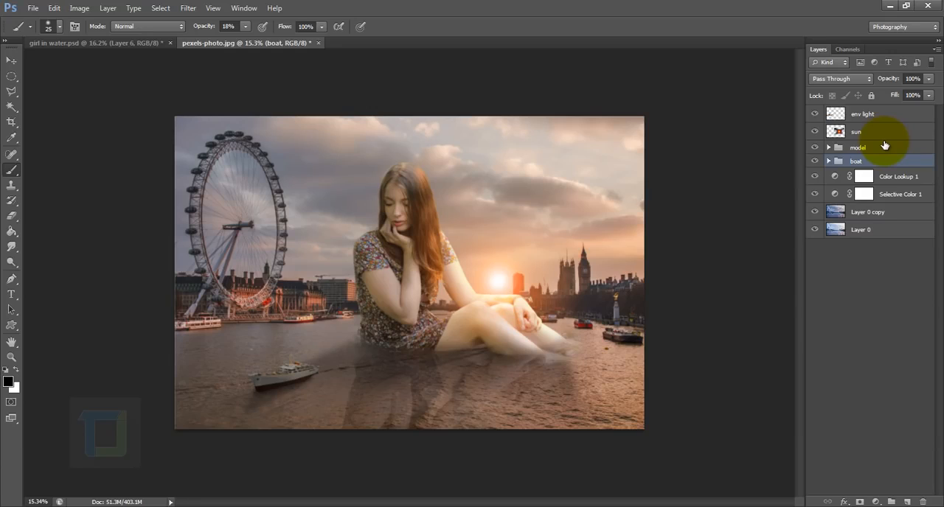
Select the Layer 0 copy layer and choose a 2478 px concentric water ripple brush.
left_click(854, 214)
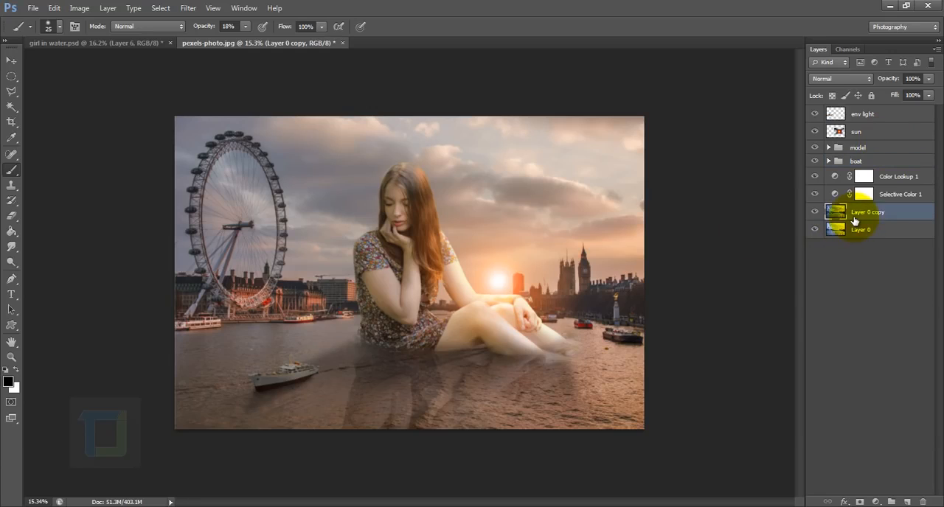
left_click(60, 27)
left_click_drag(242, 152, 235, 304)
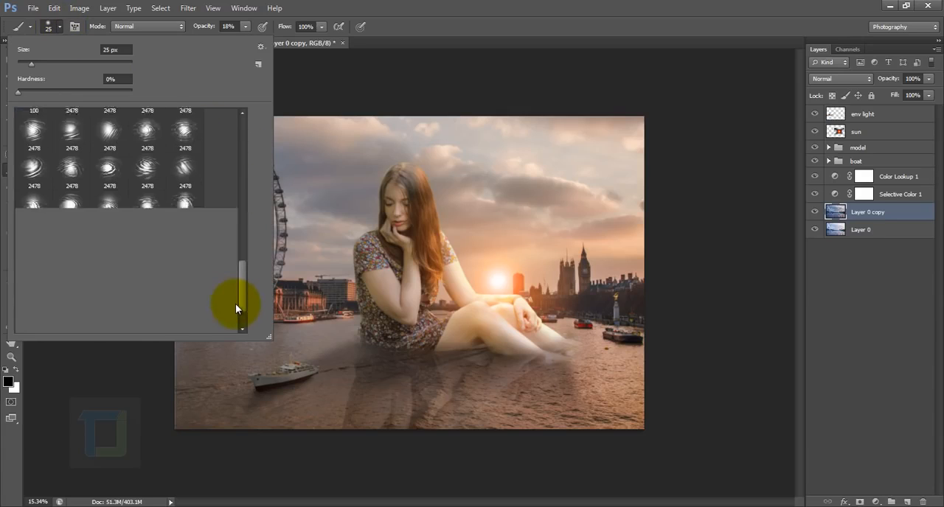
left_click(109, 181)
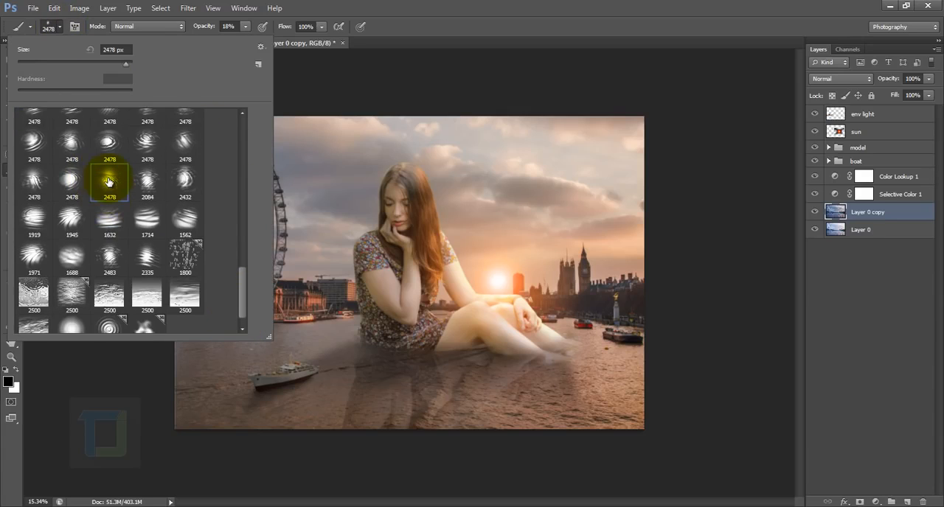
scroll(109, 181, "up", 3)
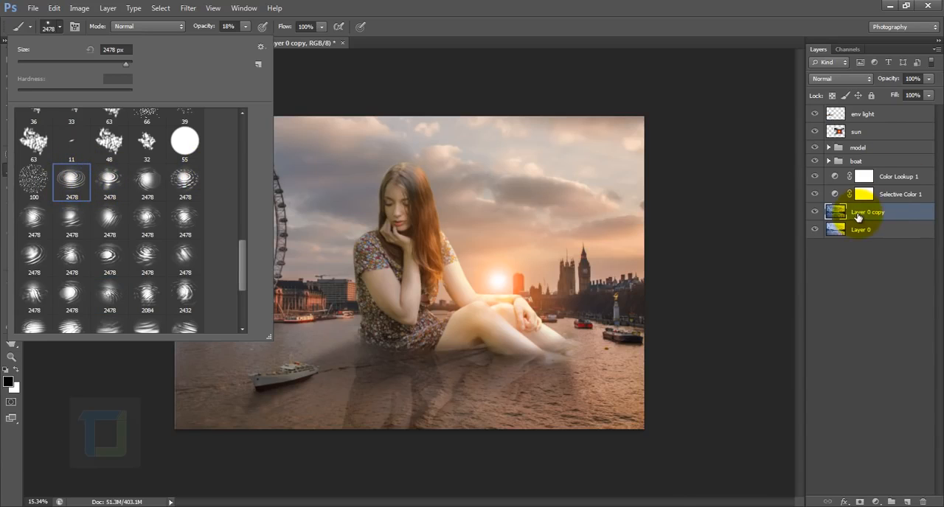
Try a white ripple stamp at 100% brush opacity on a new layer above Layer 0 copy, and delete that layer.
left_click(840, 213)
left_click(907, 502)
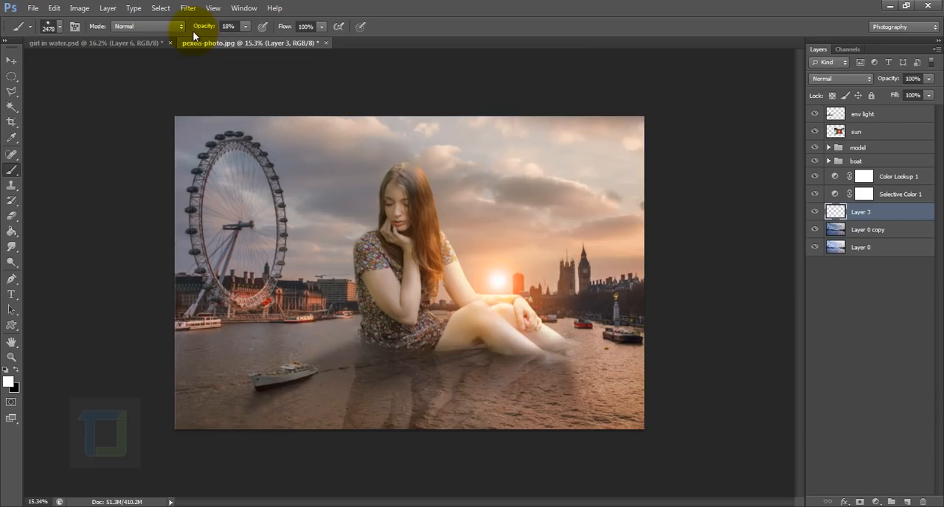
left_click_drag(207, 26, 429, 64)
left_click(400, 379)
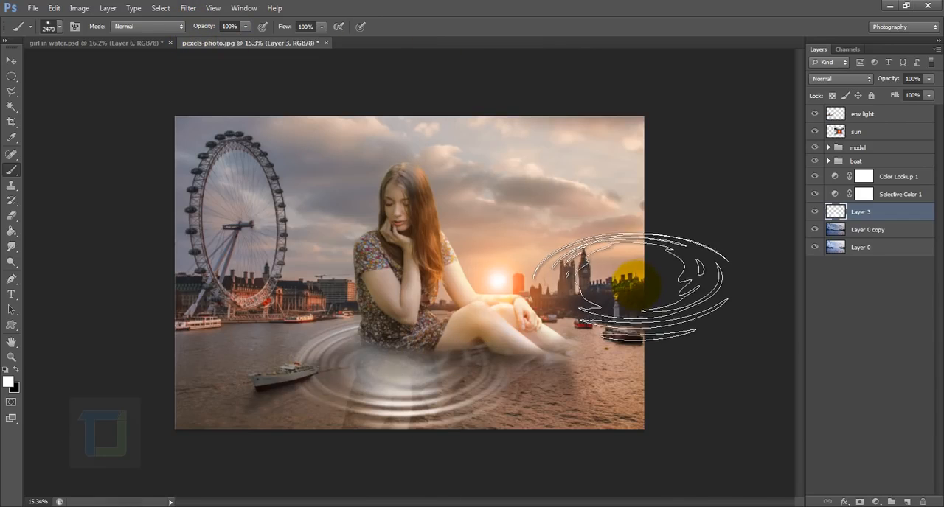
key("ctrl+z")
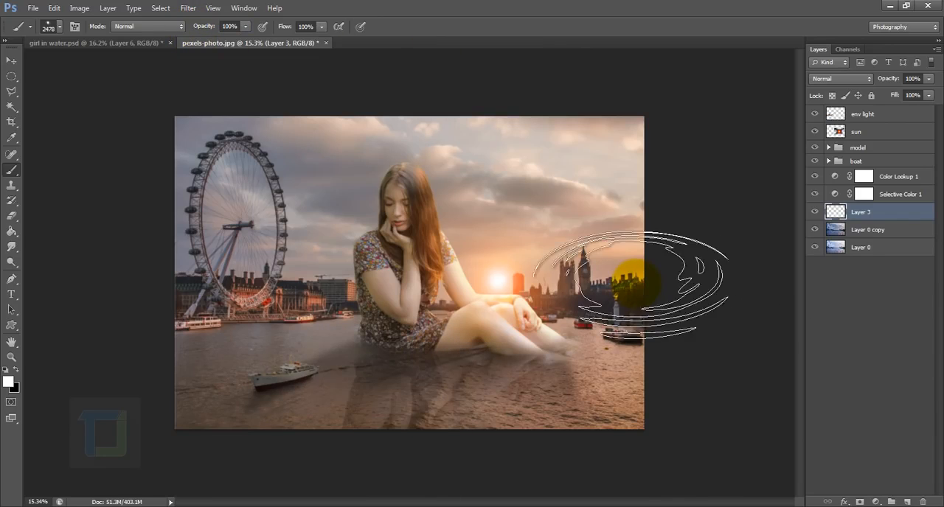
key("Delete")
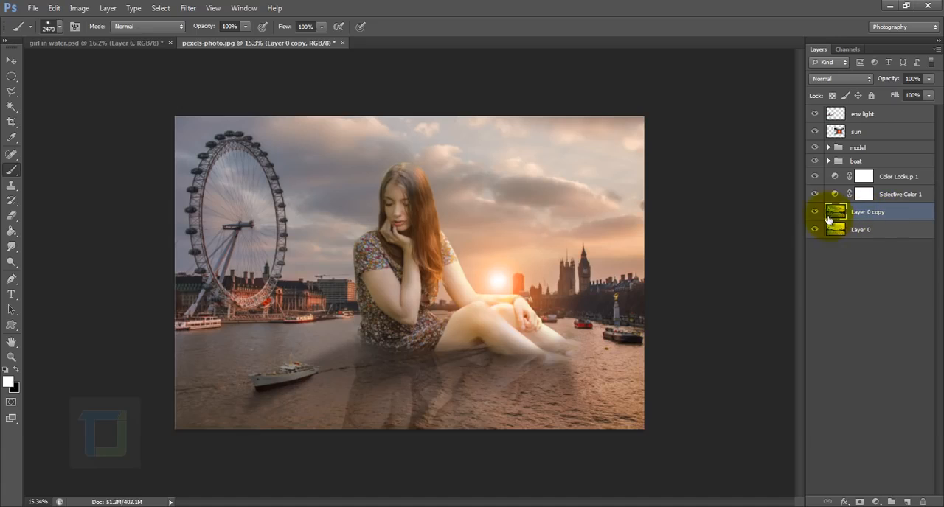
Duplicate the Layer 0 copy layer and rename the duplicate as ripples.
left_click(814, 213)
left_click(814, 213)
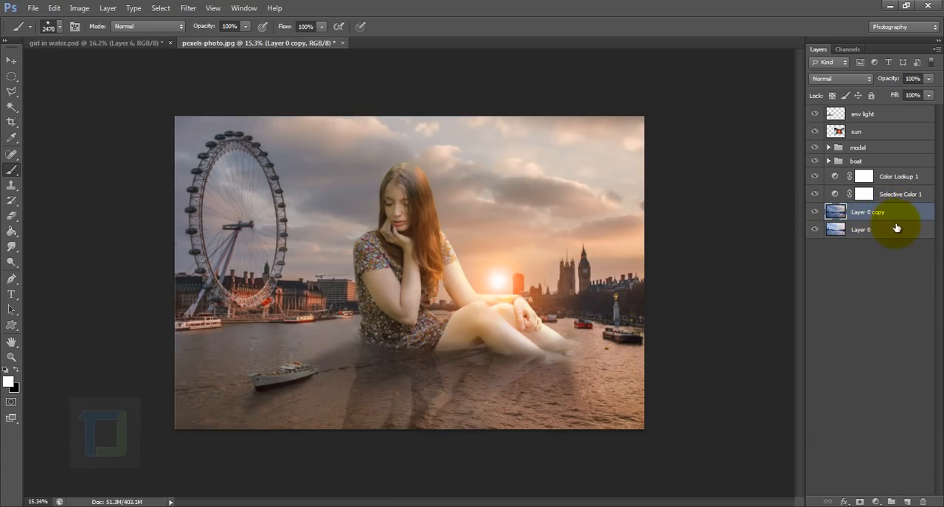
key("ctrl+j")
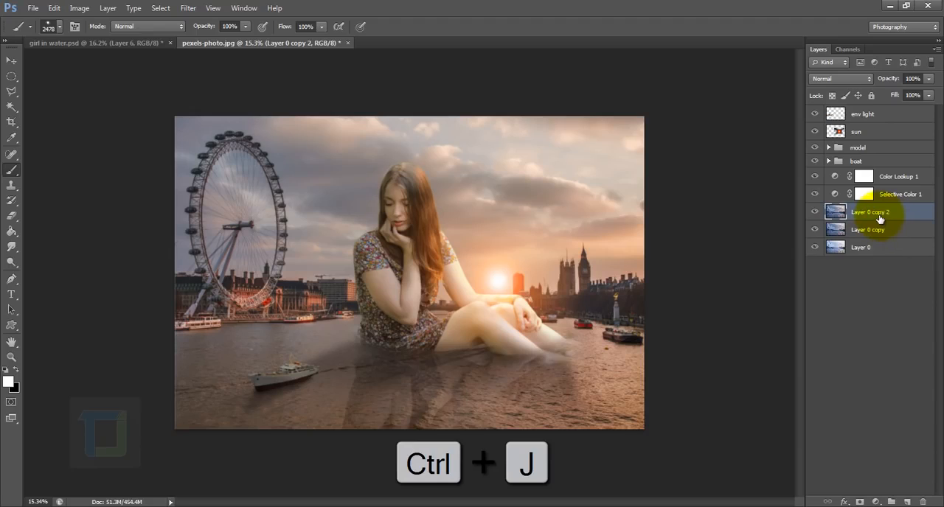
double_click(875, 212)
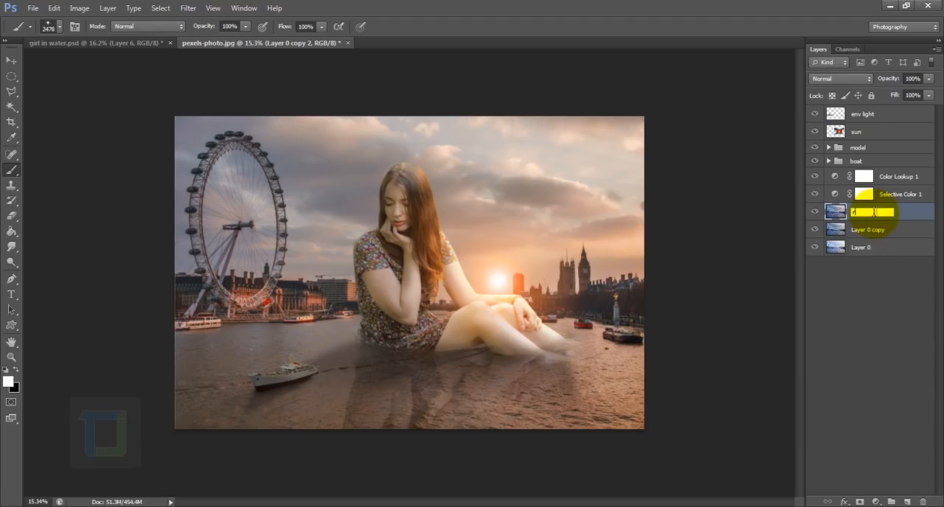
key("Return")
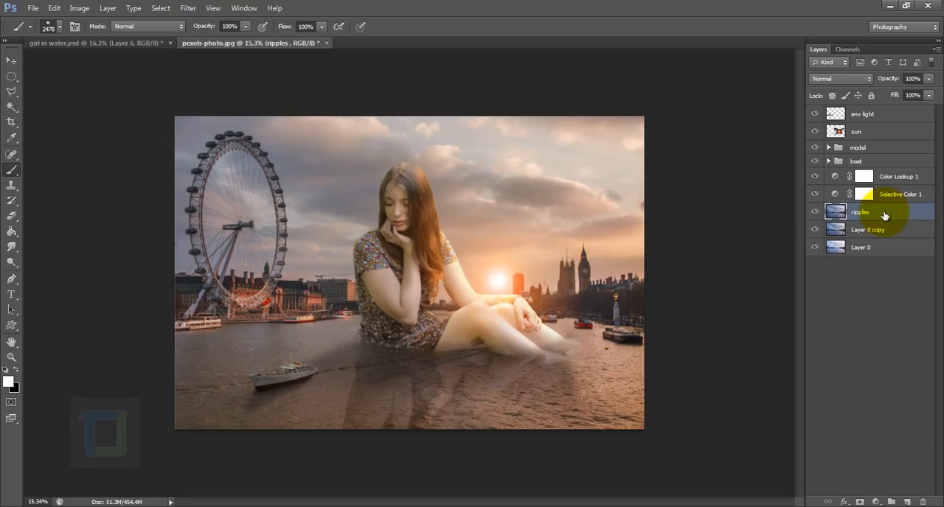
Set the ripples layer's blend mode to Multiply and add a black layer mask that hides it.
left_click(842, 79)
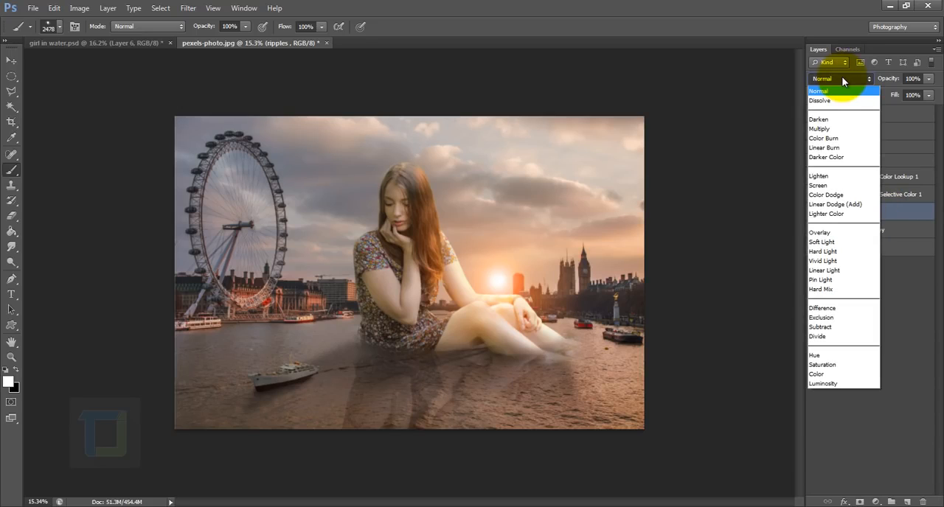
left_click(820, 129)
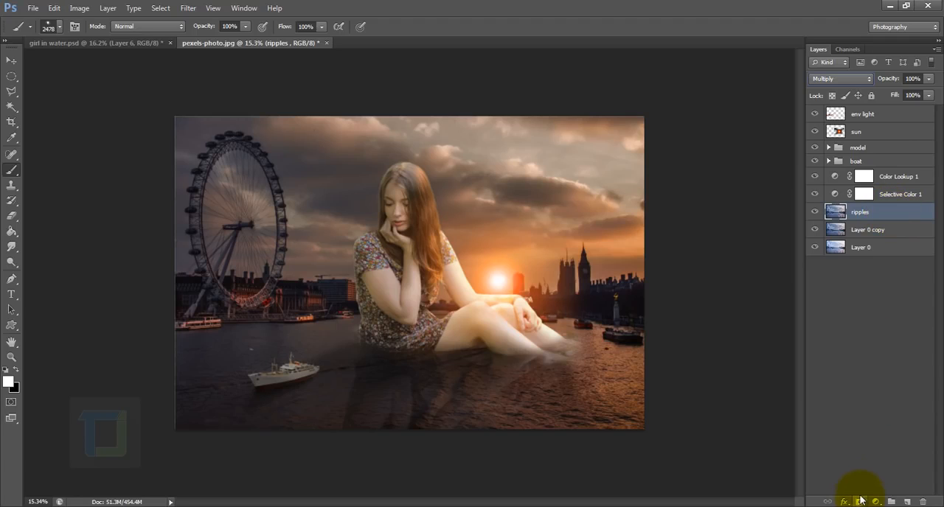
key("alt")
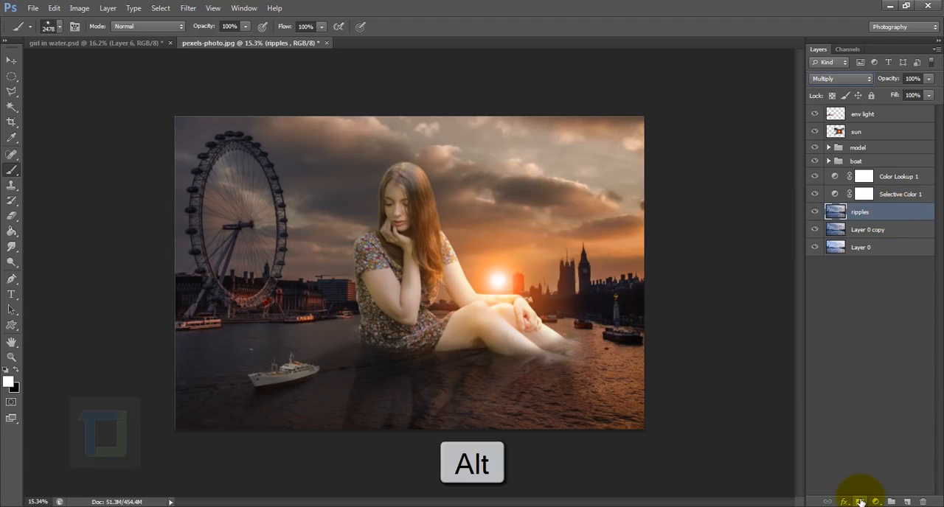
left_click(859, 502, "alt")
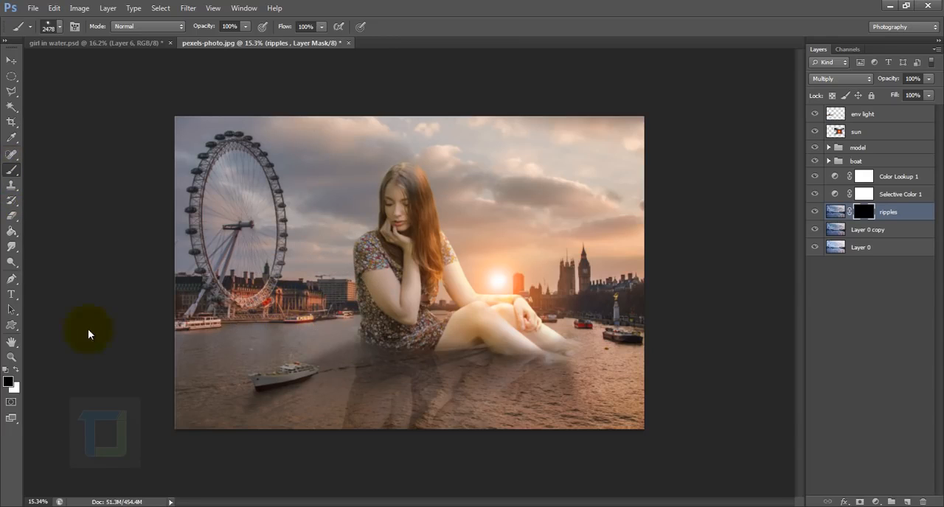
Try painting white ripples around the girl on the ripples layer's mask with the 2478 px brush, and undo the strokes.
left_click(6, 369)
left_click(451, 187)
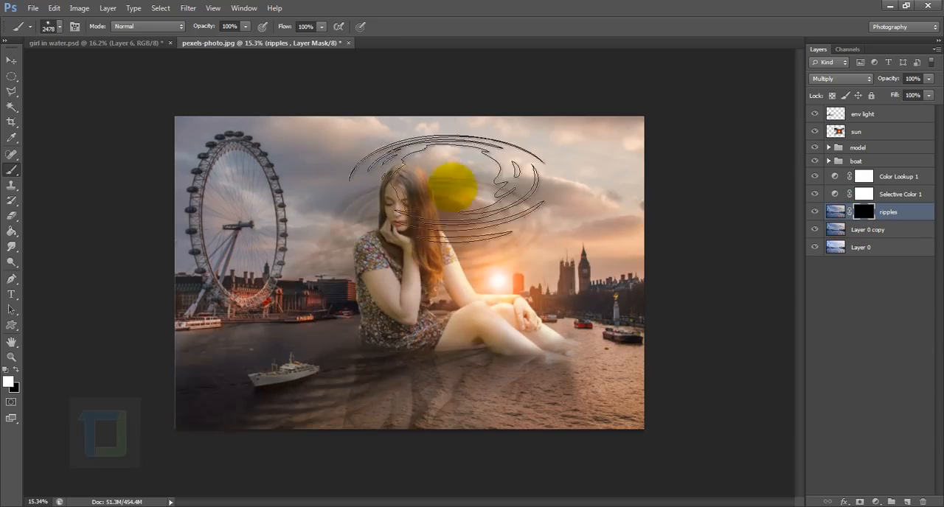
mouse_move(453, 187)
left_mouse_down()
mouse_move(454, 253)
mouse_move(487, 283)
mouse_move(450, 329)
left_mouse_up()
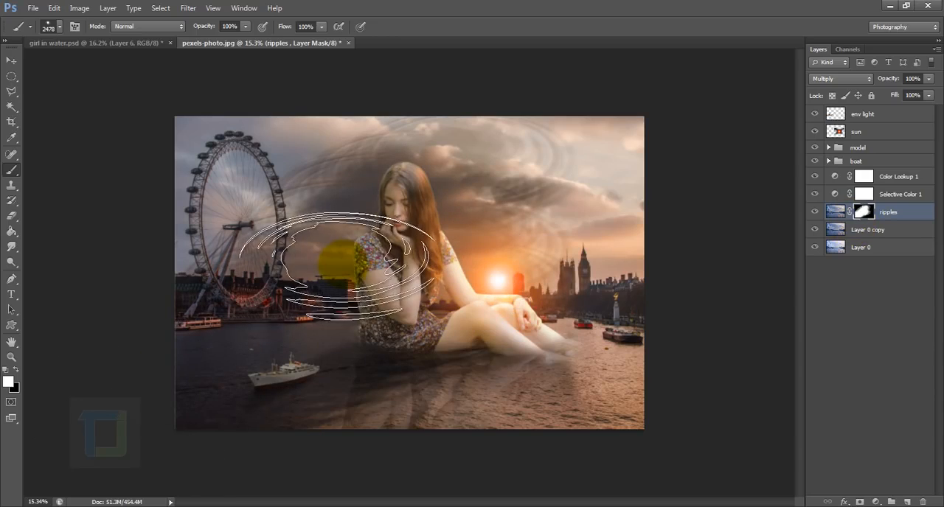
key("ctrl+z")
scroll(441, 339, "up", 3)
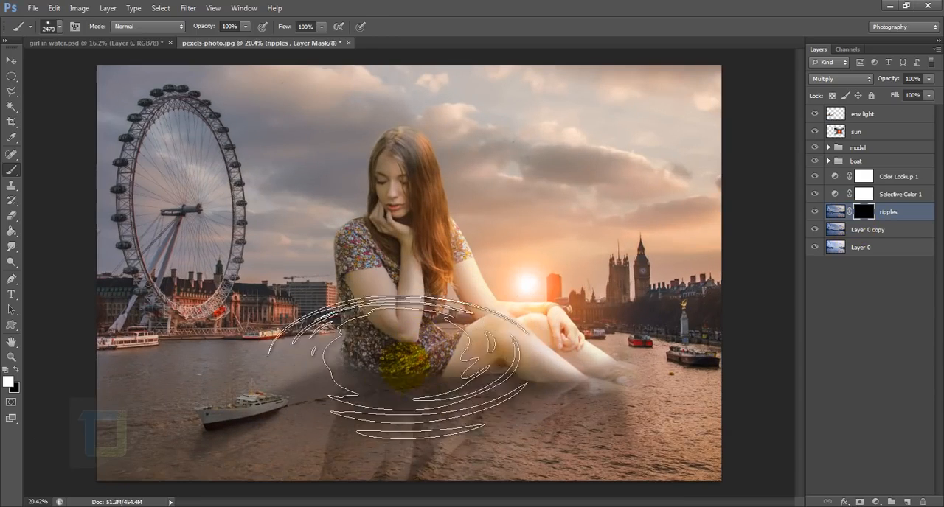
left_click(416, 365)
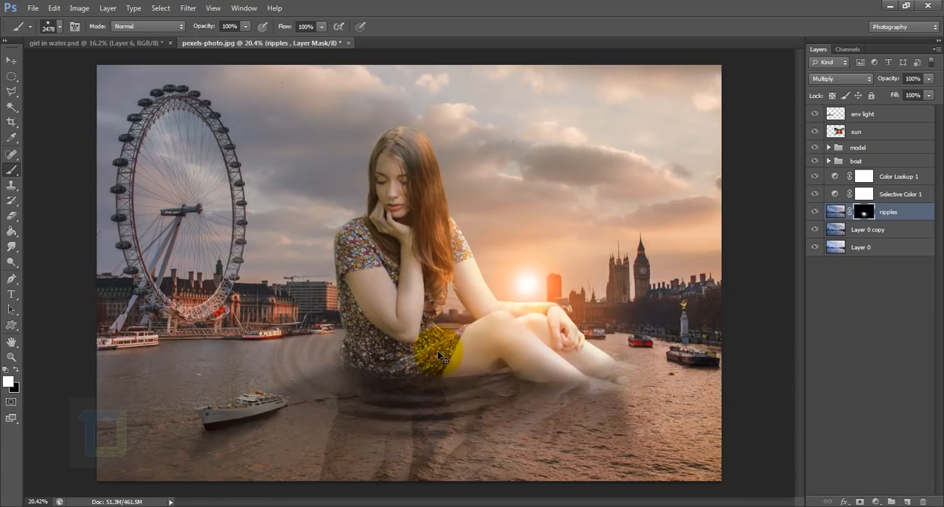
key("ctrl+z")
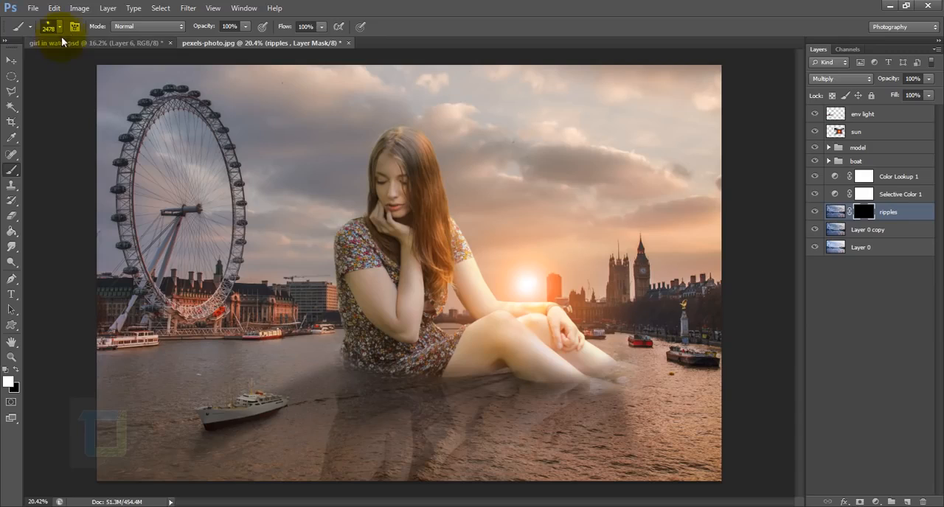
Flatten the ripple brush to 56% roundness, reduce it to 2429 px and stamp a ripple around the girl on the mask.
left_click(73, 27)
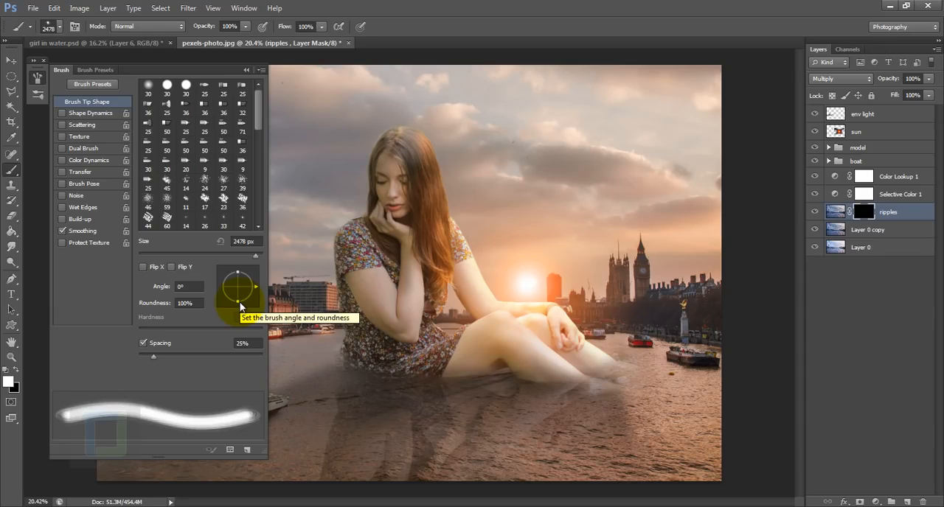
left_click_drag(238, 301, 238, 295)
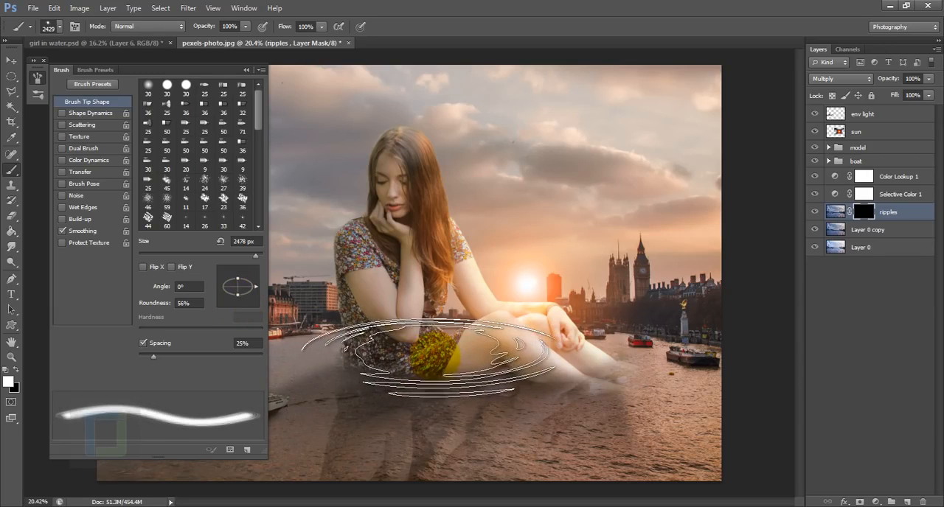
key("[")
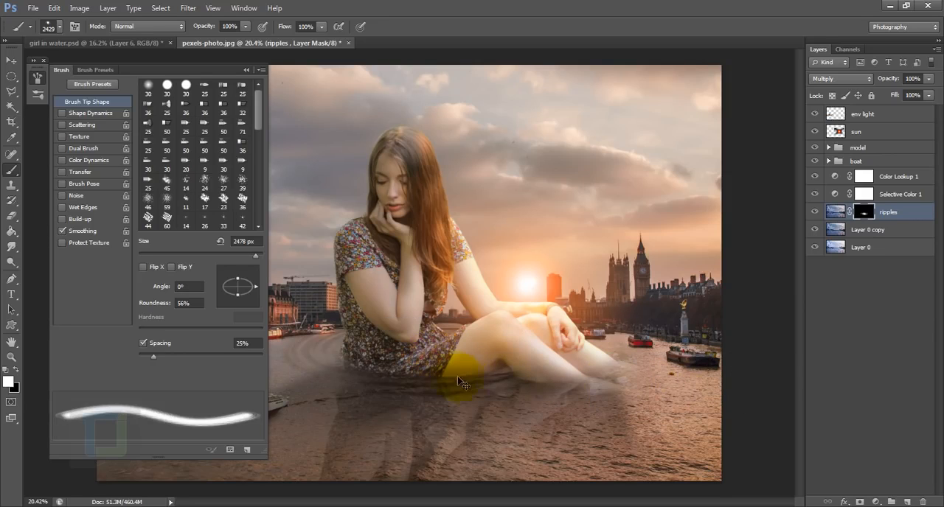
Stamp another ripple around the girl's hips and legs on the ripples mask, and reduce the brush to 1700 px.
left_click(419, 375)
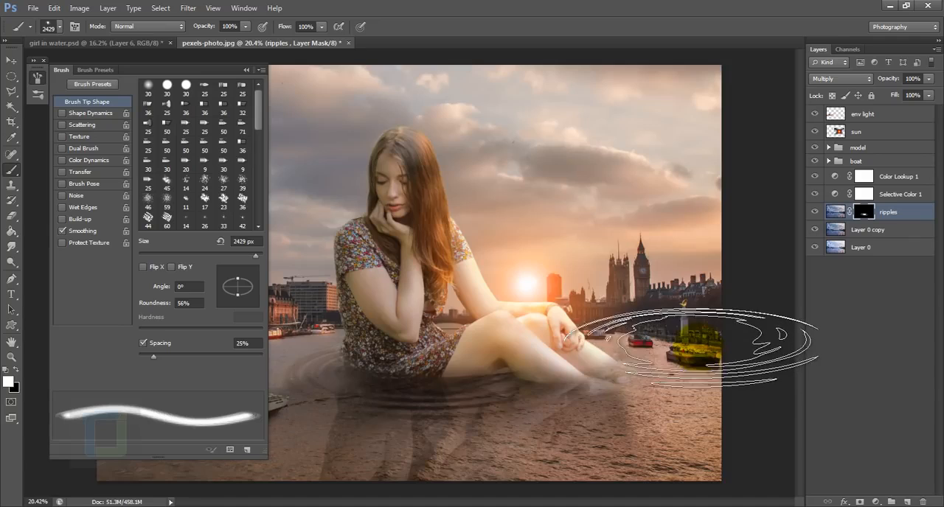
scroll(691, 345, "down", 3)
scroll(638, 344, "up", 3)
key("bracketleft")
key("bracketleft")
key("bracketleft")
left_click_drag(564, 387, 562, 363)
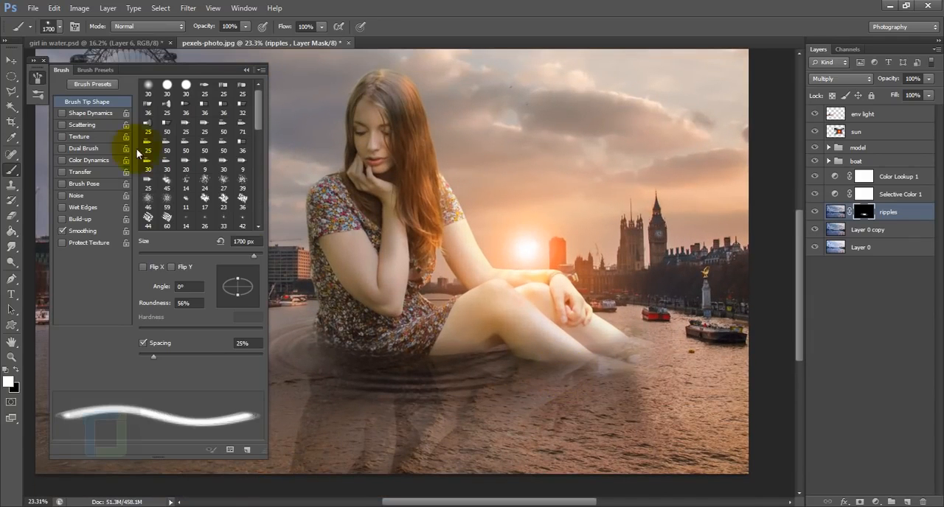
Choose a different 2478 px ripple brush, reduce it to 1400 px, try stamping it near the girl's feet, and undo it.
left_click(61, 30)
left_click_drag(244, 283, 238, 271)
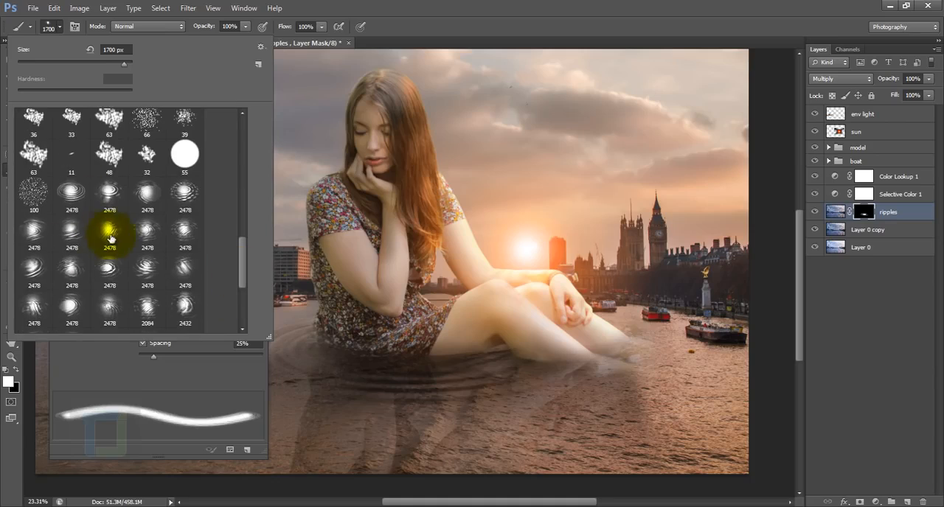
left_click(35, 270)
left_click(594, 353)
scroll(605, 365, "up", 2)
key("bracketleft")
key("bracketleft")
key("bracketleft")
key("bracketleft")
key("bracketleft")
key("bracketleft")
key("bracketleft")
key("bracketleft")
key("bracketleft")
left_click(601, 364)
scroll(601, 364, "down", 1)
left_click_drag(601, 368, 713, 413)
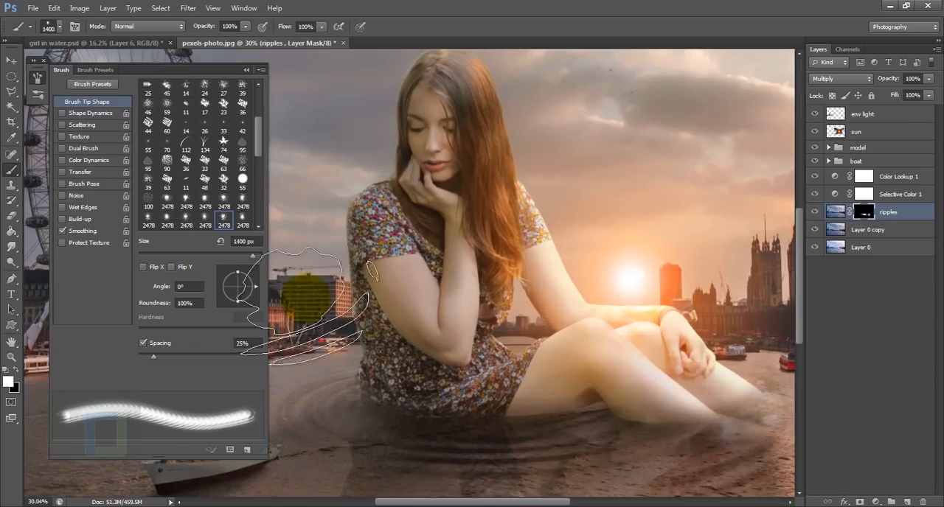
key("ctrl+z")
Flatten the ripple brush to 68% roundness, set it to 1357 px and 57% opacity, and stamp a ripple at the girl's feet.
left_click_drag(238, 272, 238, 277)
left_click_drag(541, 393, 533, 406)
scroll(533, 406, "down", 6)
scroll(533, 406, "up", 7)
left_click_drag(207, 27, 182, 31)
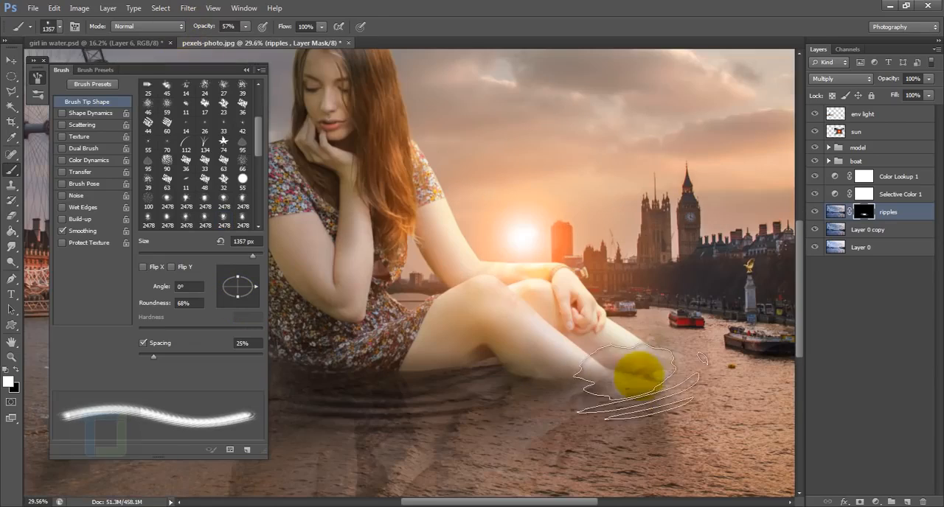
left_click(638, 375)
Reduce the ripple brush to 1000 px, restore its opacity to 100% and stamp a ripple under the white ship on the mask.
scroll(639, 375, "down", 3)
left_click_drag(398, 369, 683, 244)
scroll(683, 244, "up", 3)
scroll(485, 344, "up", 4)
key("bracketleft")
key("bracketleft")
key("bracketleft")
key("bracketleft")
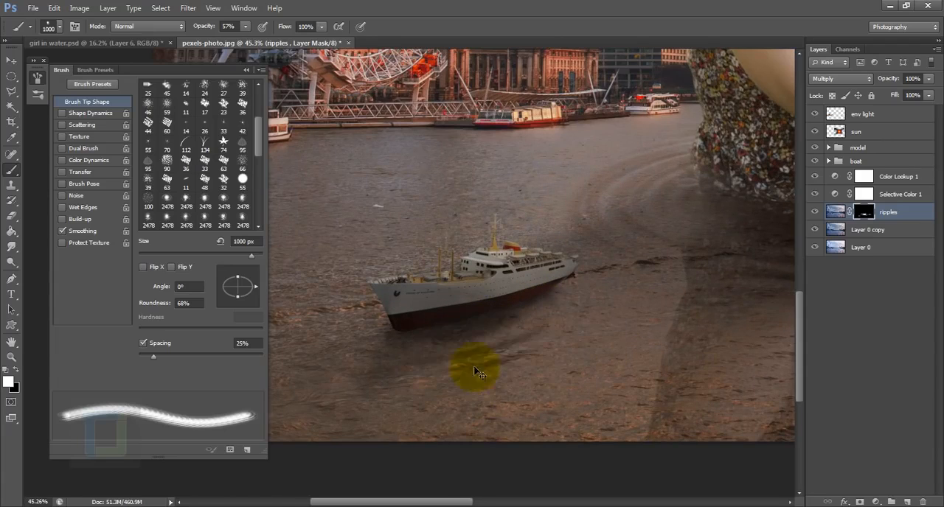
left_click_drag(208, 28, 238, 35)
left_click(468, 318)
scroll(507, 481, "down", 15)
key("F5")
scroll(541, 412, "up", 3)
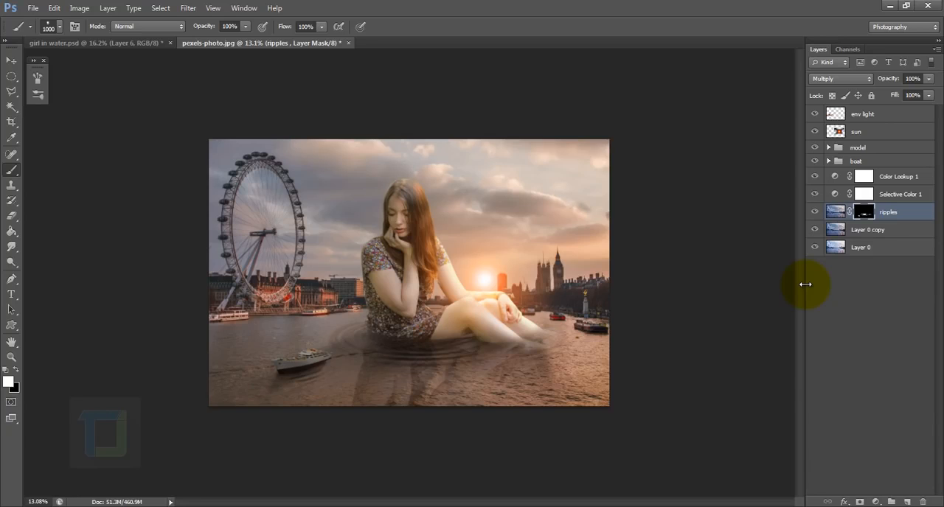
Add a Vibrance adjustment layer above the env light layer with Vibrance set to +74.
left_click(869, 113)
left_click(876, 501)
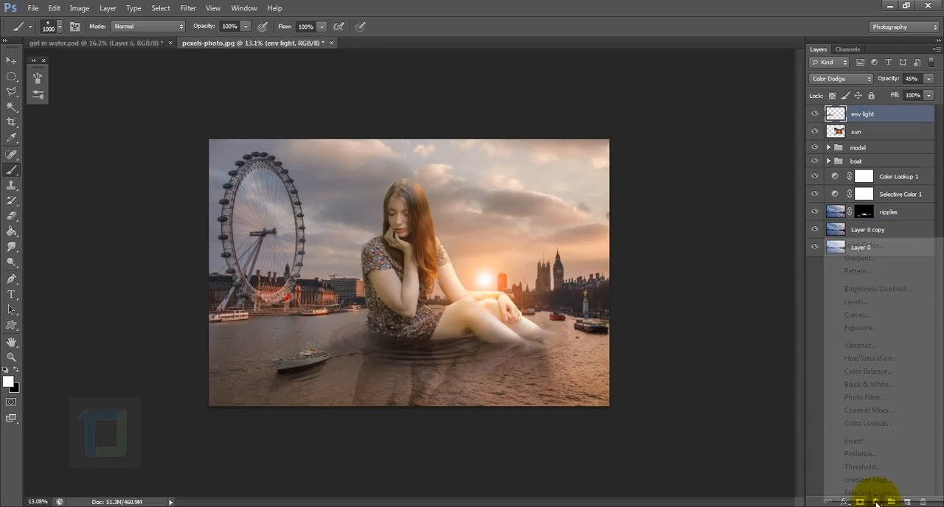
left_click(851, 346)
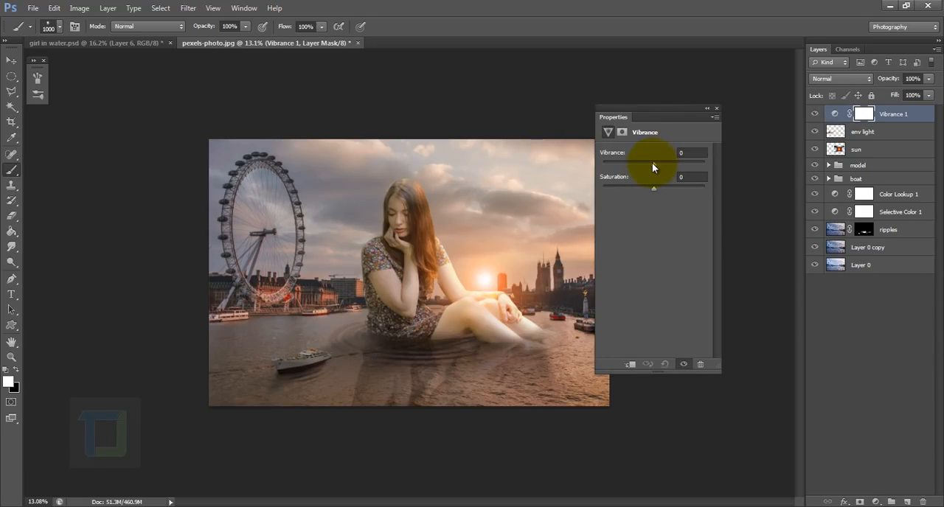
left_click_drag(653, 163, 695, 163)
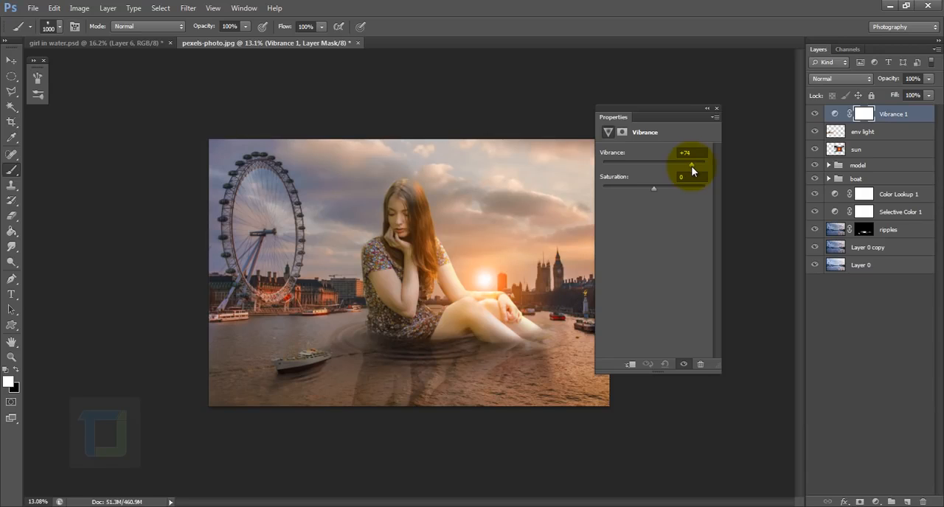
left_click(717, 109)
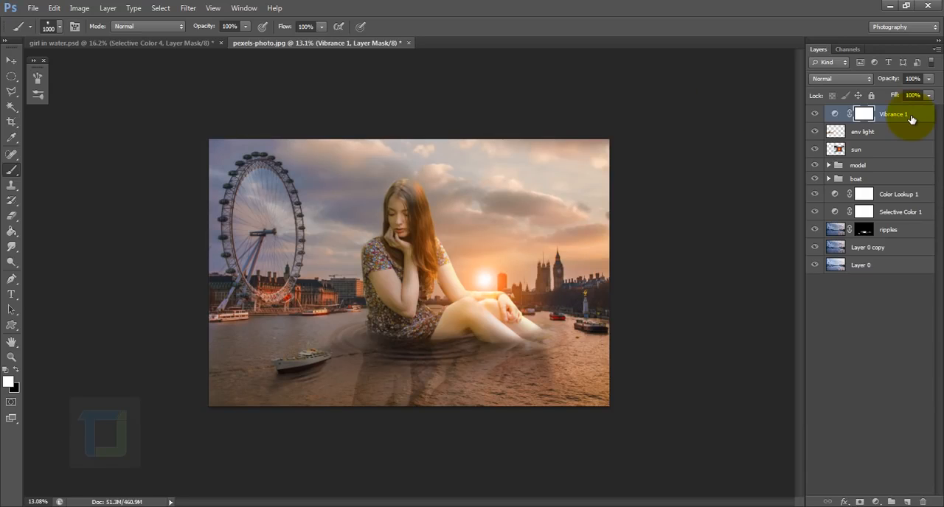
Add a Selective Color adjustment layer above Vibrance 1 and set the Yellows' yellow to +14%.
left_click(875, 501)
left_click(867, 488)
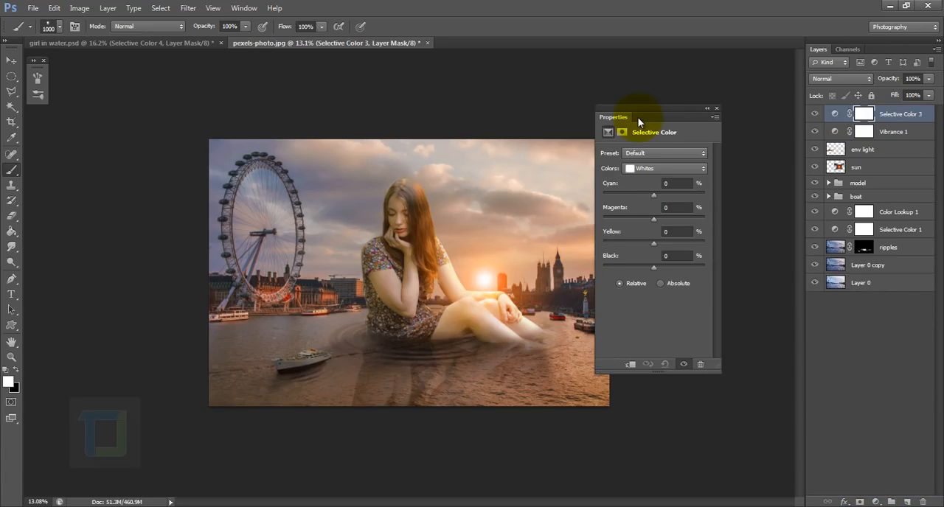
left_click_drag(636, 118, 661, 98)
left_click(668, 150)
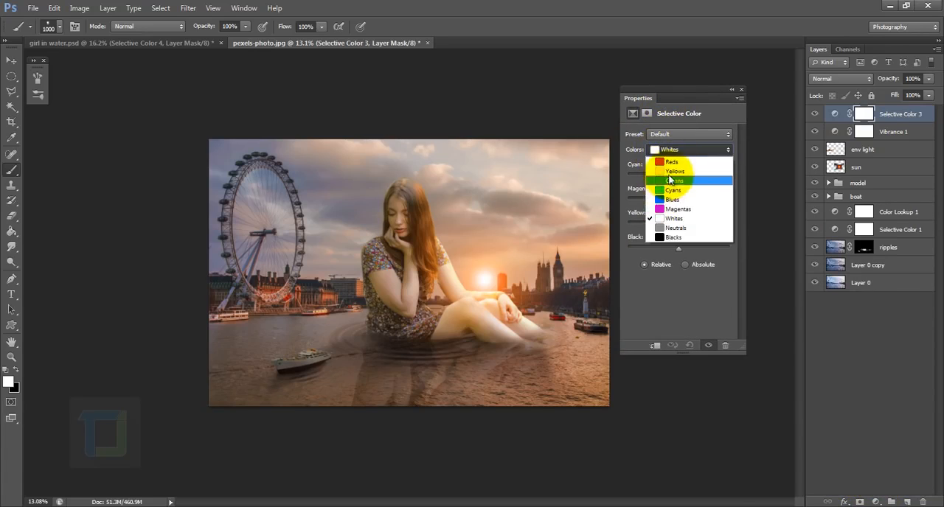
left_click(677, 164)
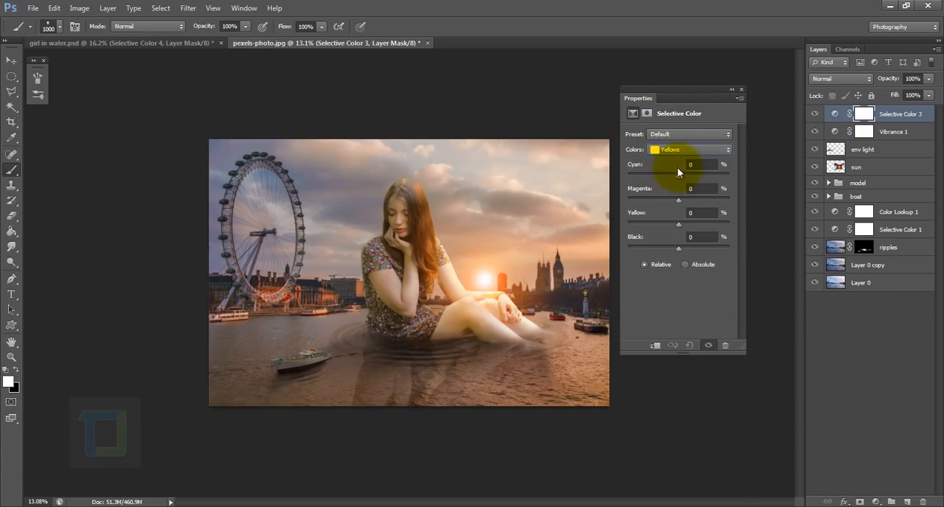
left_click(678, 224)
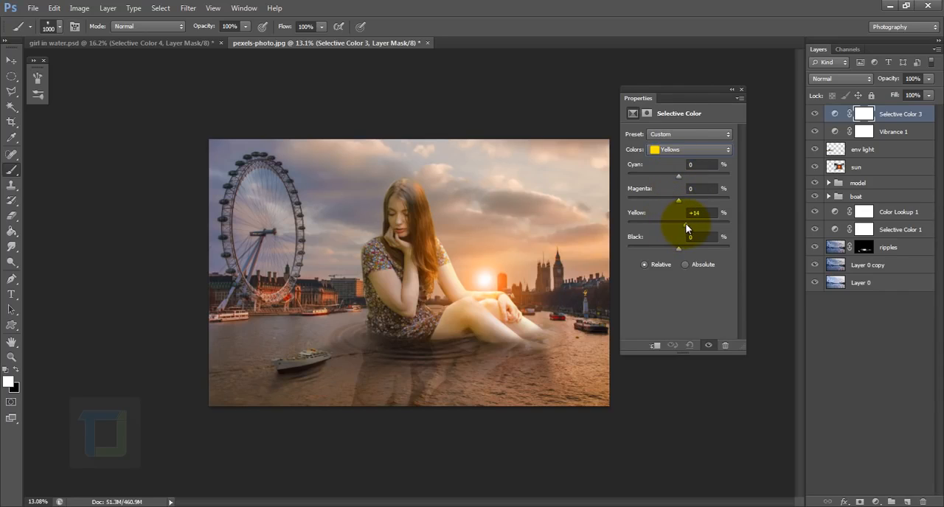
Set the Reds' cyan to -9%, and the Cyans to cyan +37%, yellow -45% and black +76%.
left_click(667, 149)
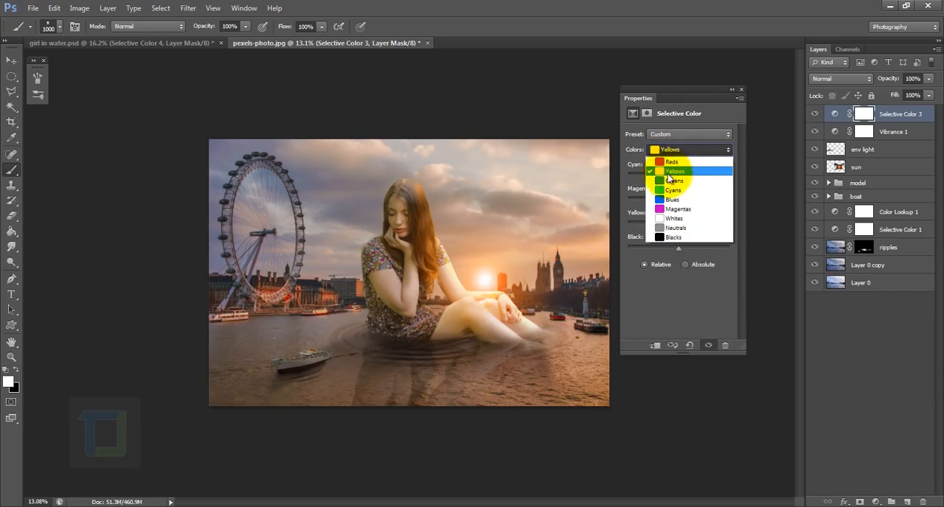
left_click(668, 159)
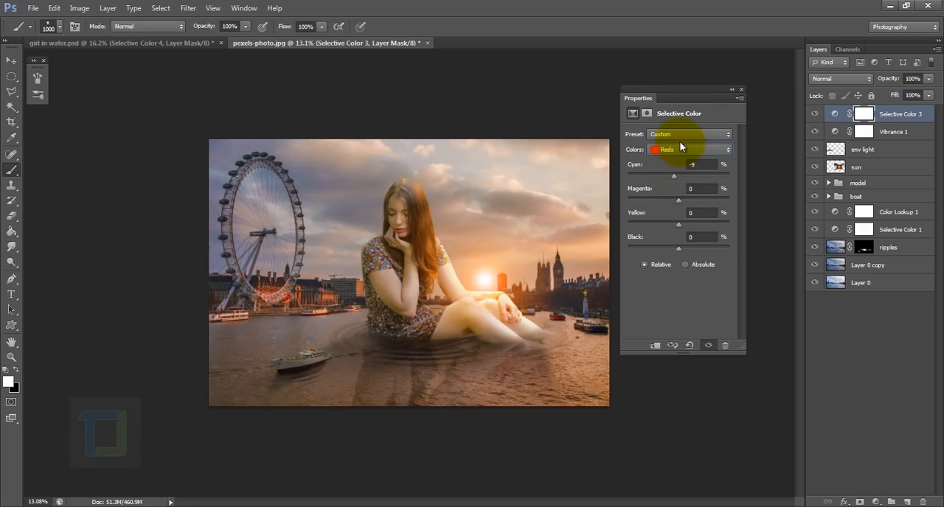
left_click(678, 149)
left_click(669, 191)
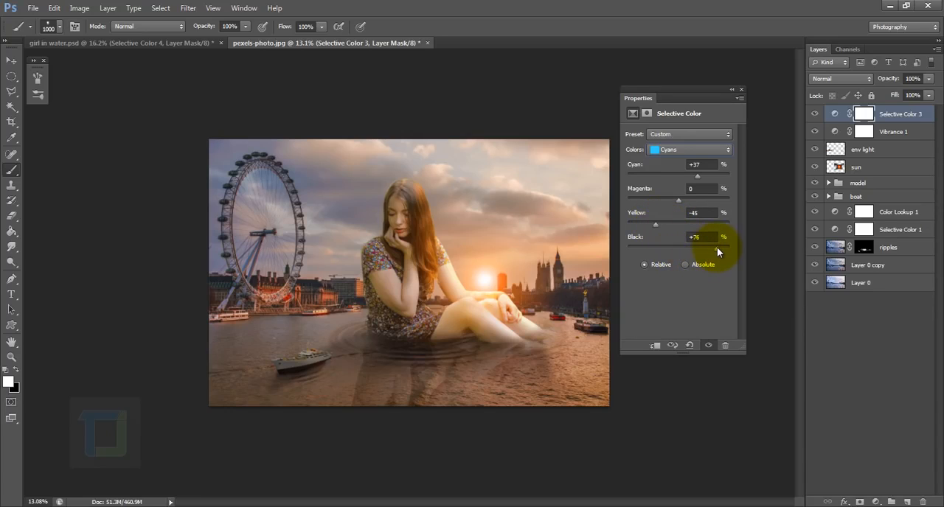
Set the Blues to yellow -26% and black +41% in the Selective Color adjustment.
left_click(675, 150)
left_click(677, 209)
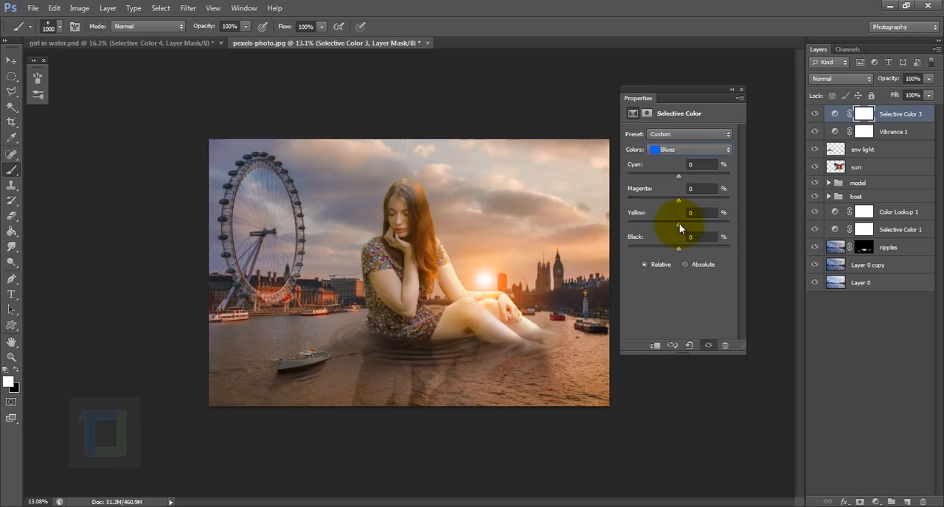
left_click_drag(679, 224, 636, 225)
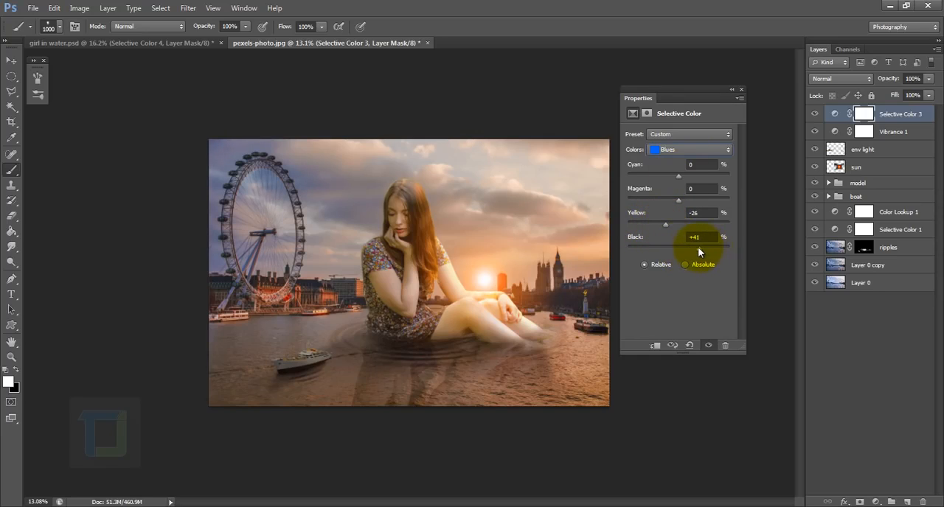
Set the Blacks' black to -10% and close the Selective Color settings.
left_click(686, 150)
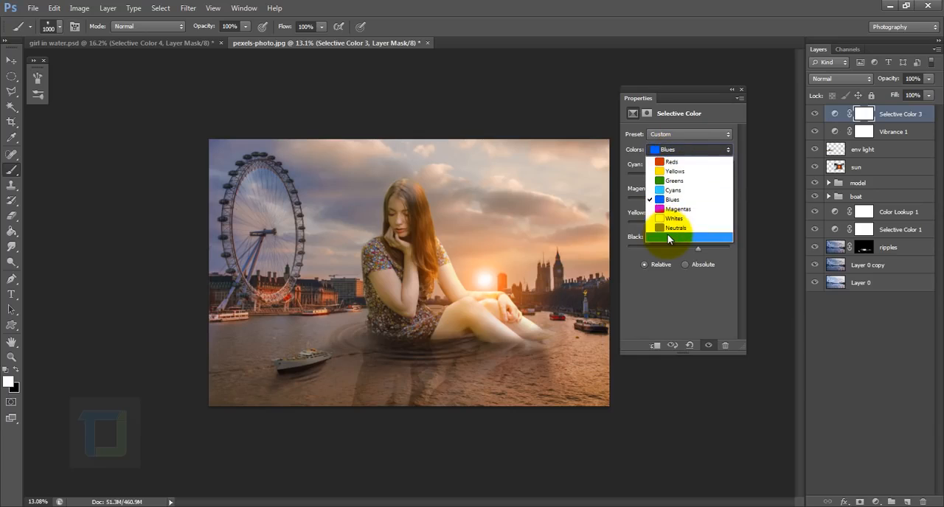
left_click(668, 237)
left_click(697, 237)
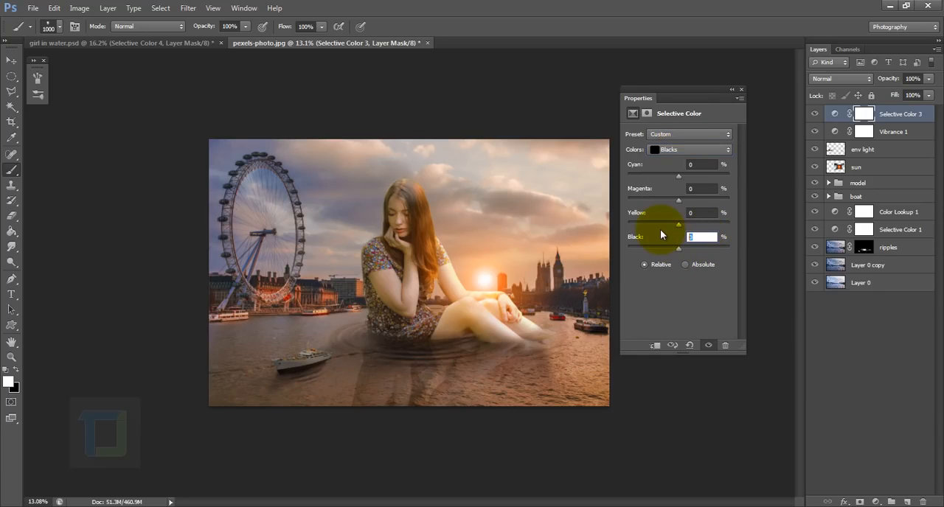
type("-10")
key("Return")
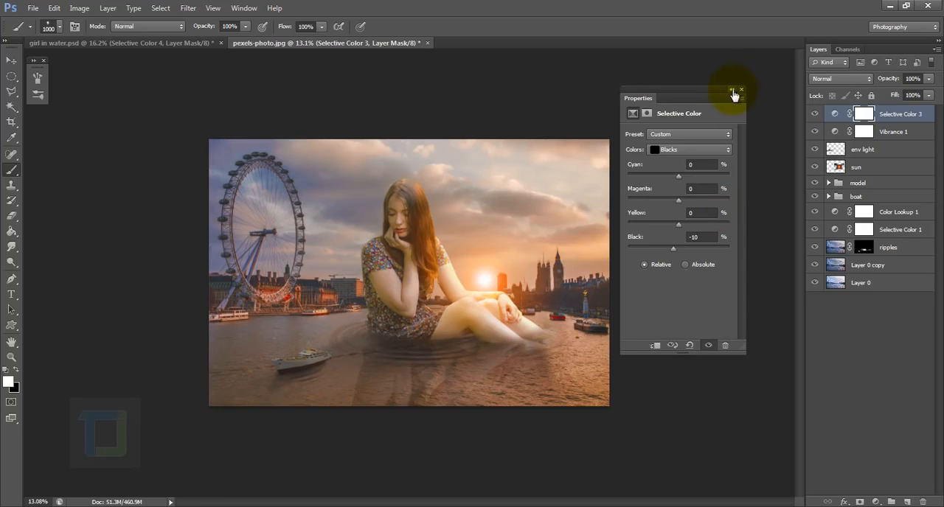
left_click(741, 89)
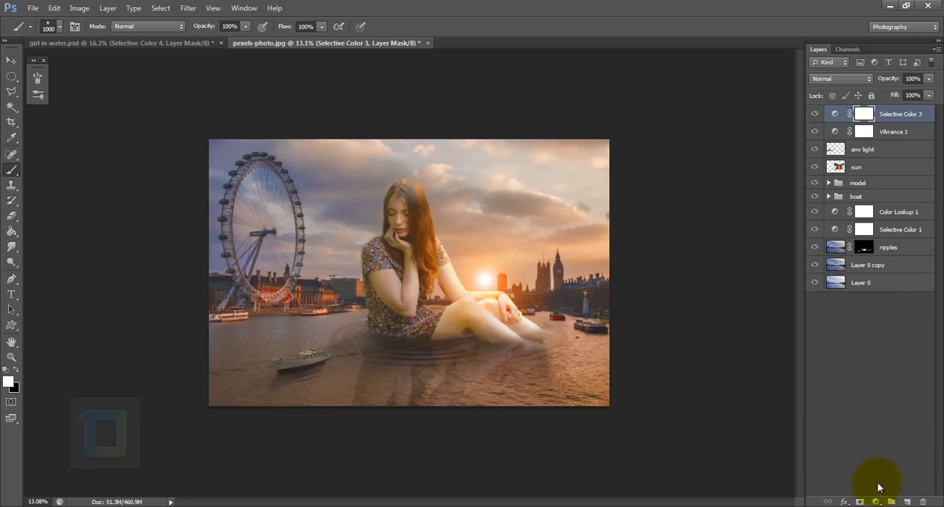
Create a new top layer and stamp all visible layers into it.
left_click(907, 501)
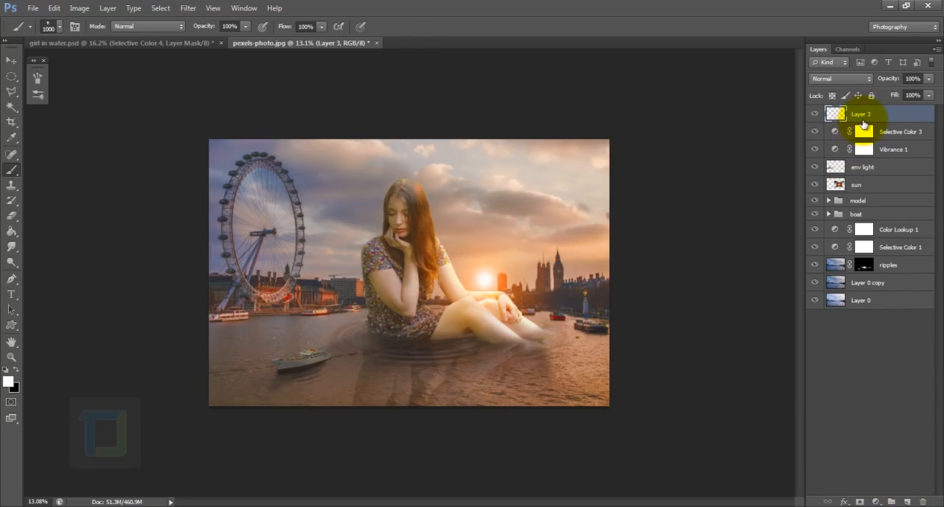
key("ctrl+shift+alt+e")
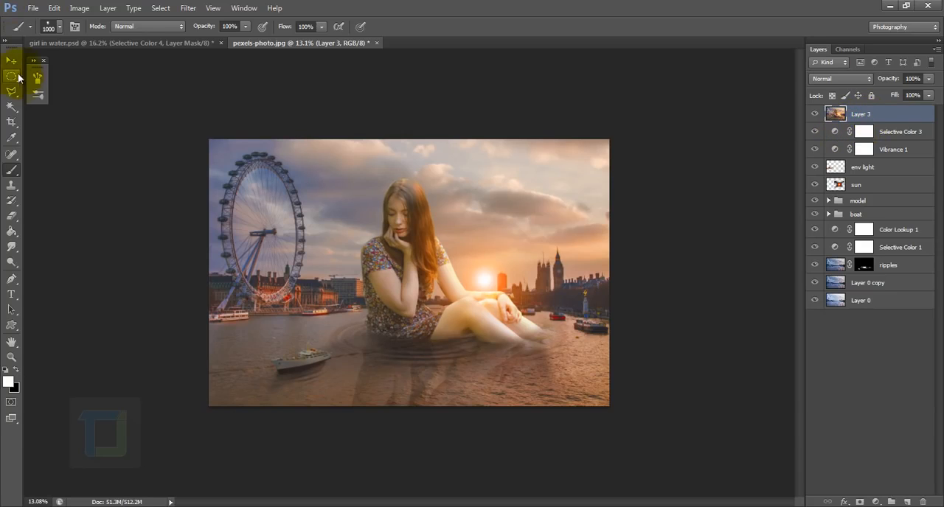
Try shifting the merged Layer 3 away from the image underneath, and undo the move.
key("v")
left_click_drag(375, 177, 330, 193)
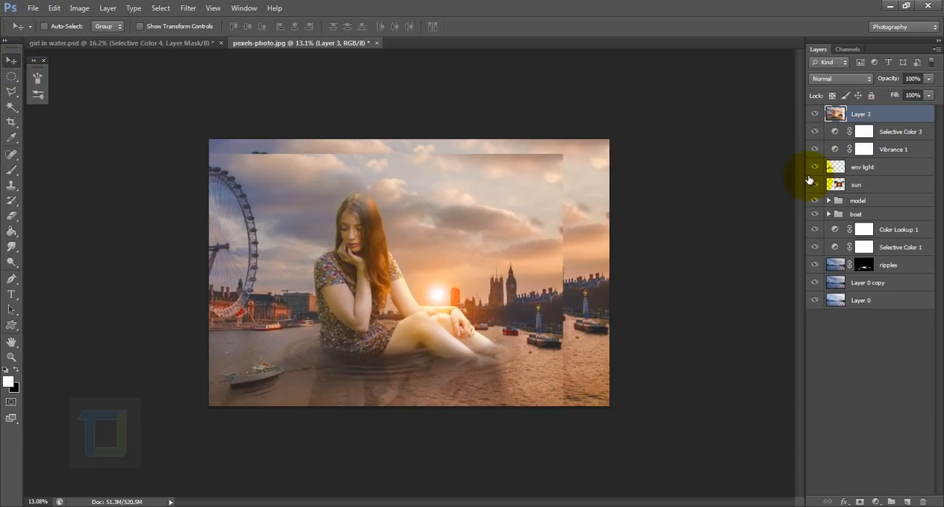
key("ctrl+z")
Start a Shadows/Highlights adjustment on Layer 3 with the Shadows amount at 0% and the Highlights radius at 162 px.
left_click(79, 8)
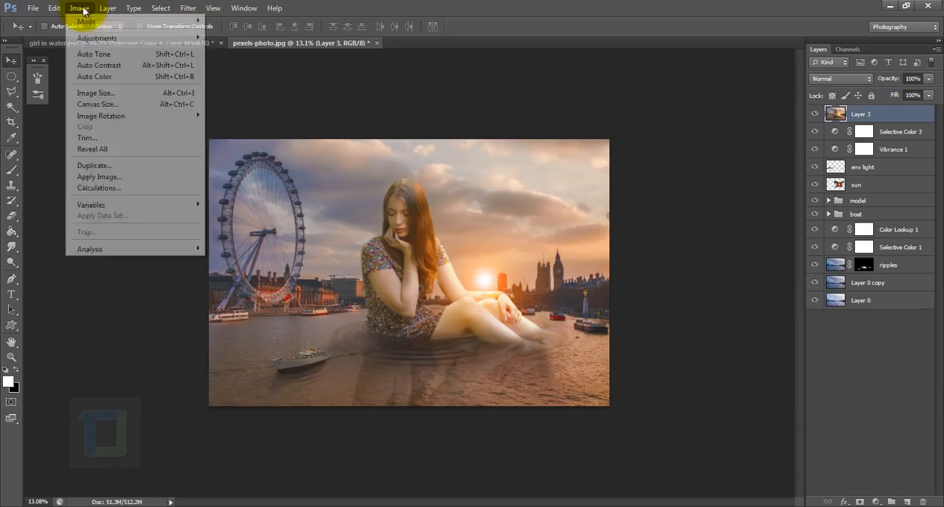
mouse_move(85, 37)
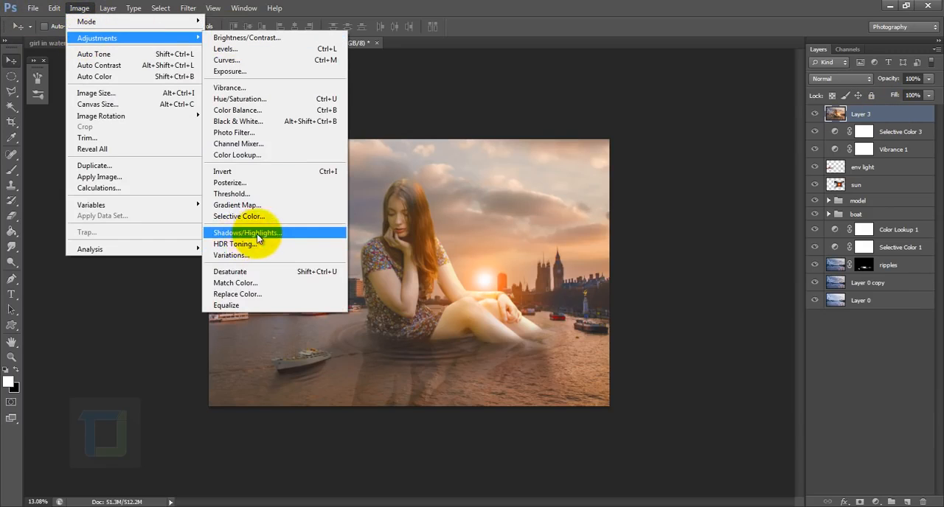
left_click(247, 232)
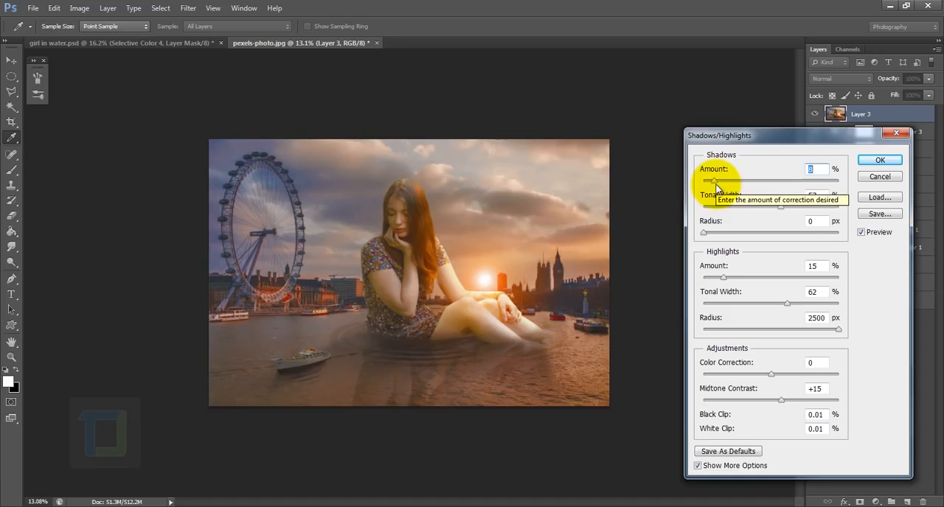
left_click_drag(714, 181, 691, 180)
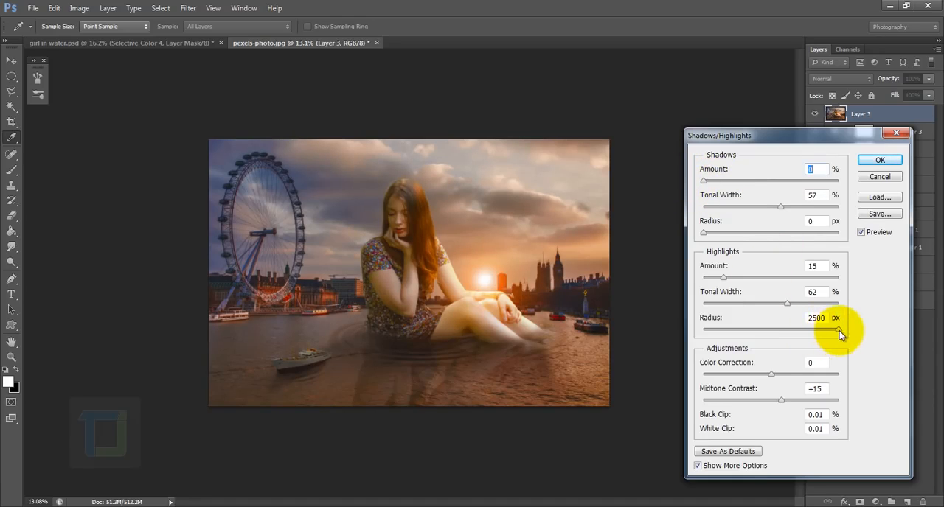
left_click_drag(839, 330, 815, 330)
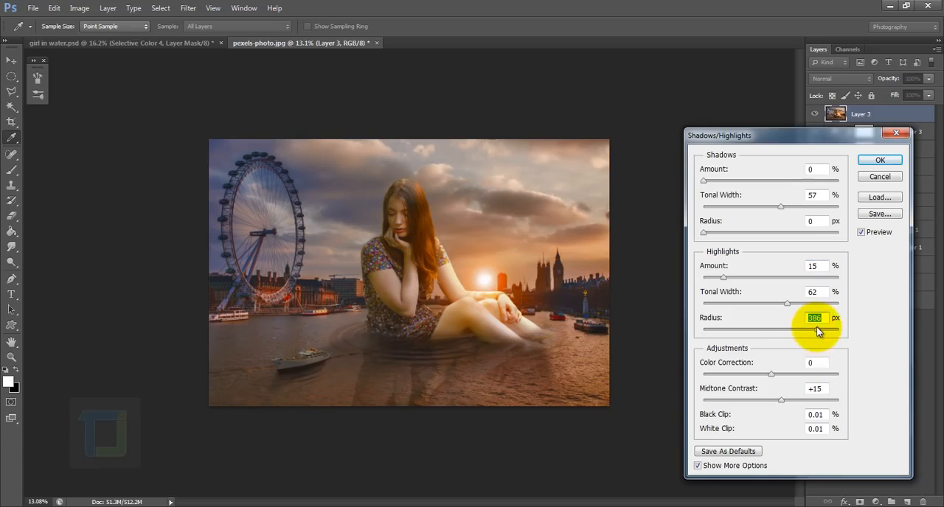
left_click_drag(816, 326, 791, 327)
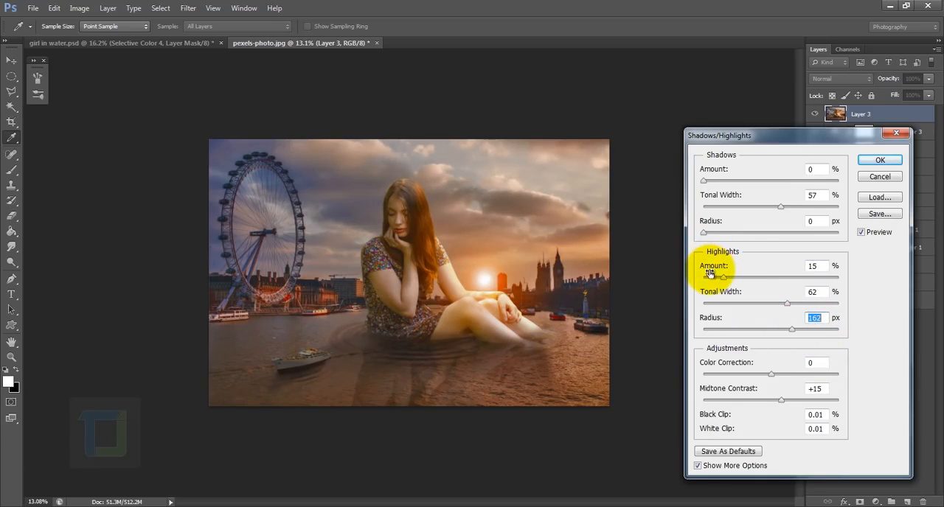
Set the Highlights amount to 6% and Midtone Contrast to +5, and apply the Shadows/Highlights adjustment.
left_click(697, 465)
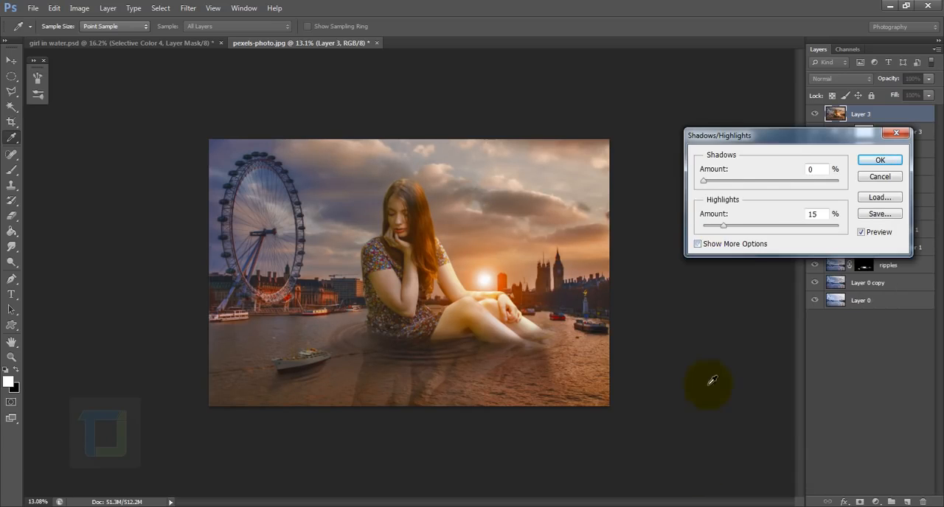
left_click(698, 244)
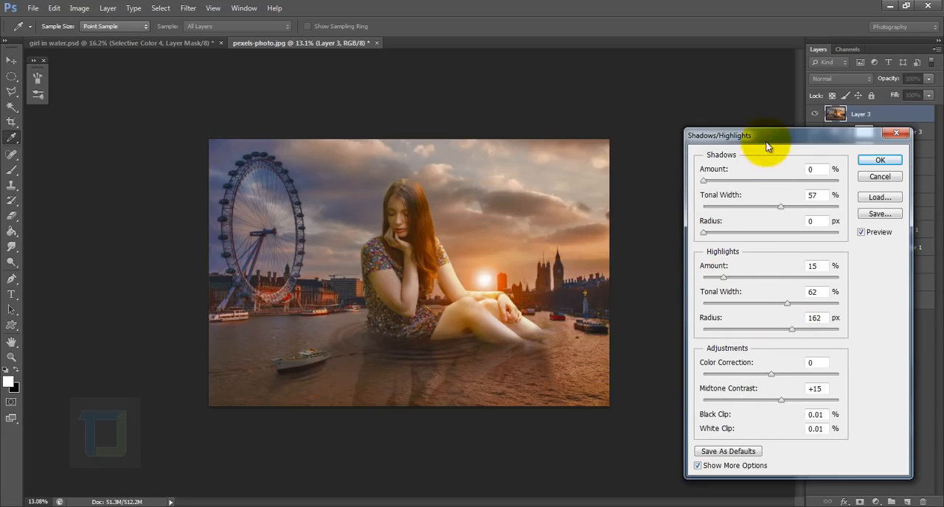
left_click_drag(767, 145, 747, 118)
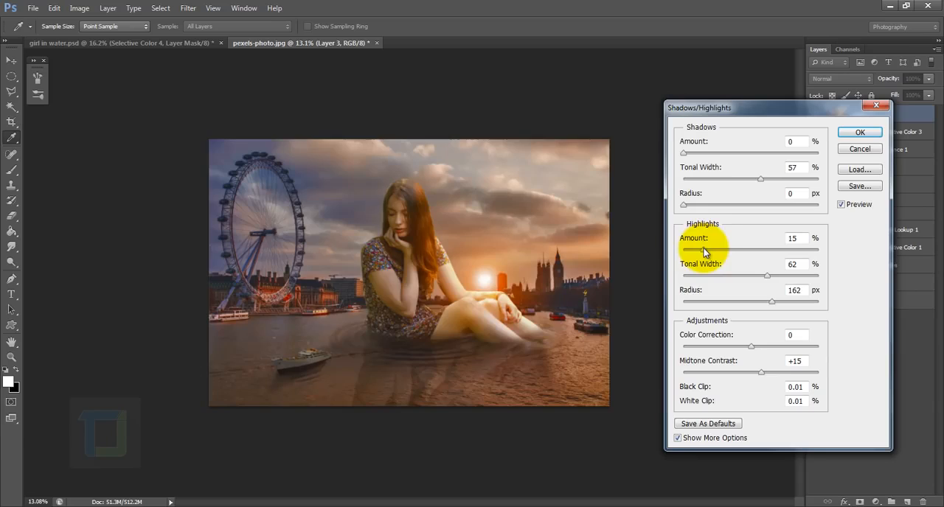
left_click_drag(705, 252, 688, 250)
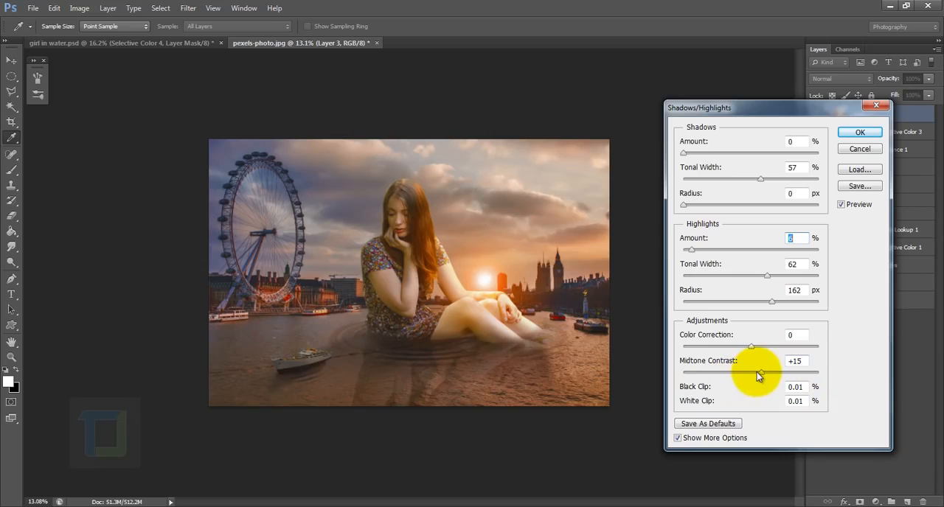
left_click_drag(759, 376, 754, 376)
type("5")
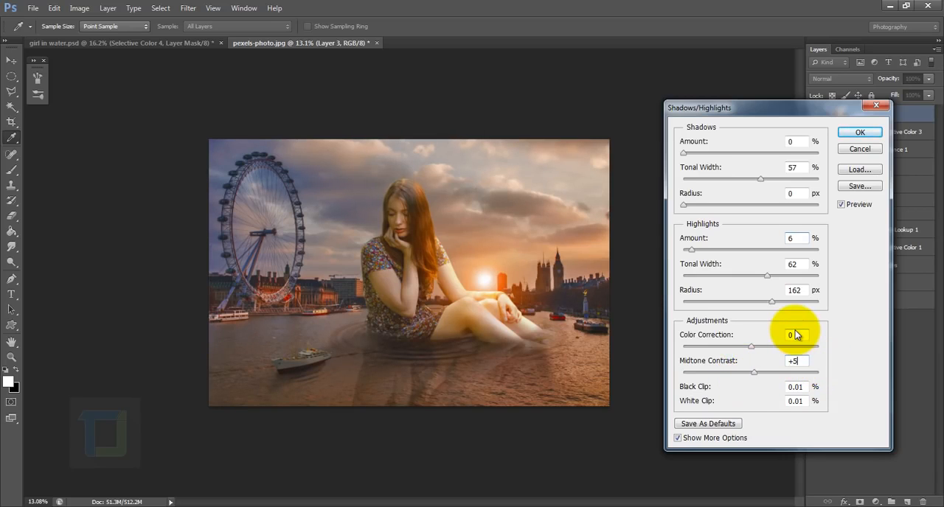
left_click(857, 134)
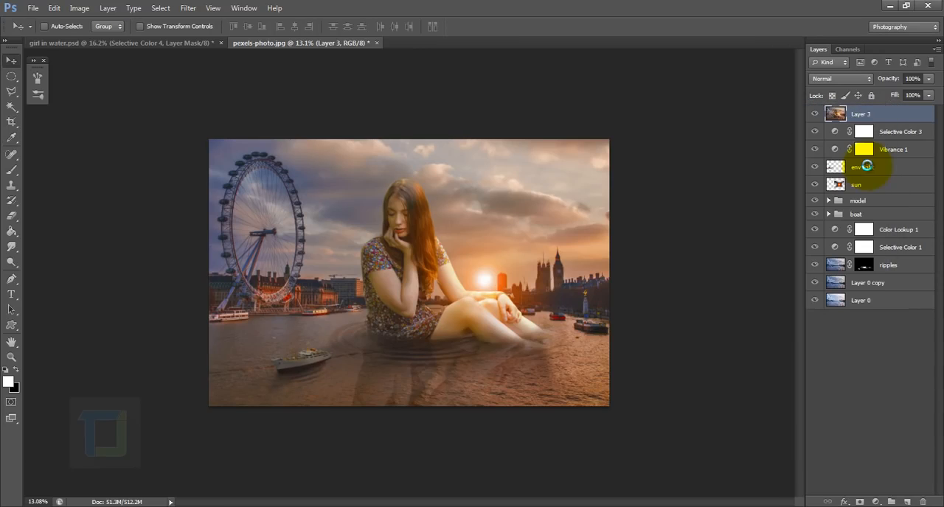